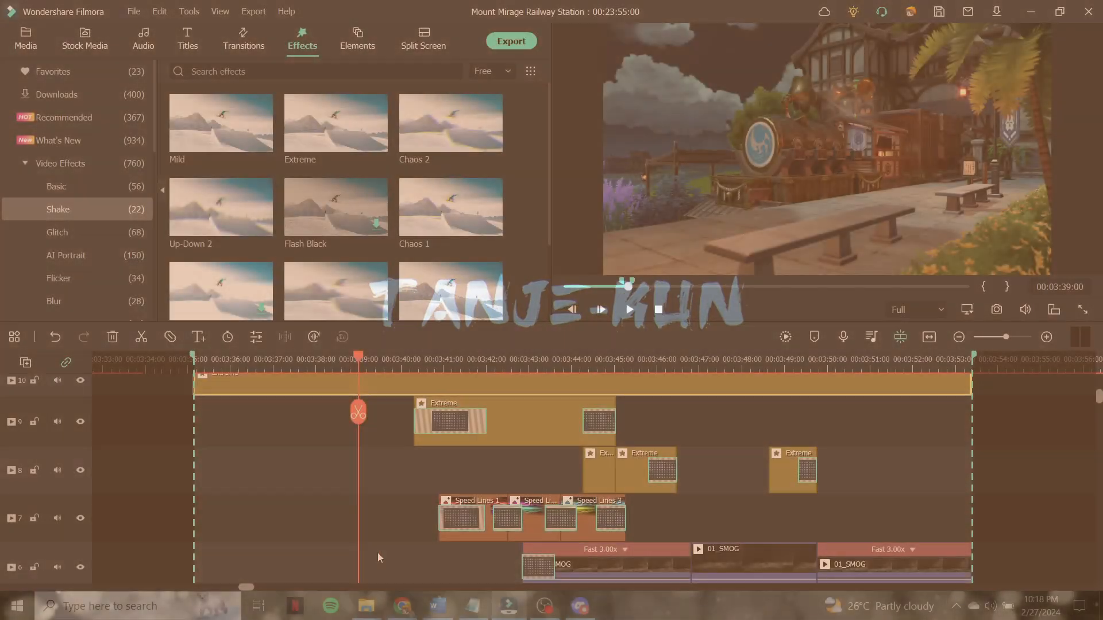
scroll(408, 492, "down", 10)
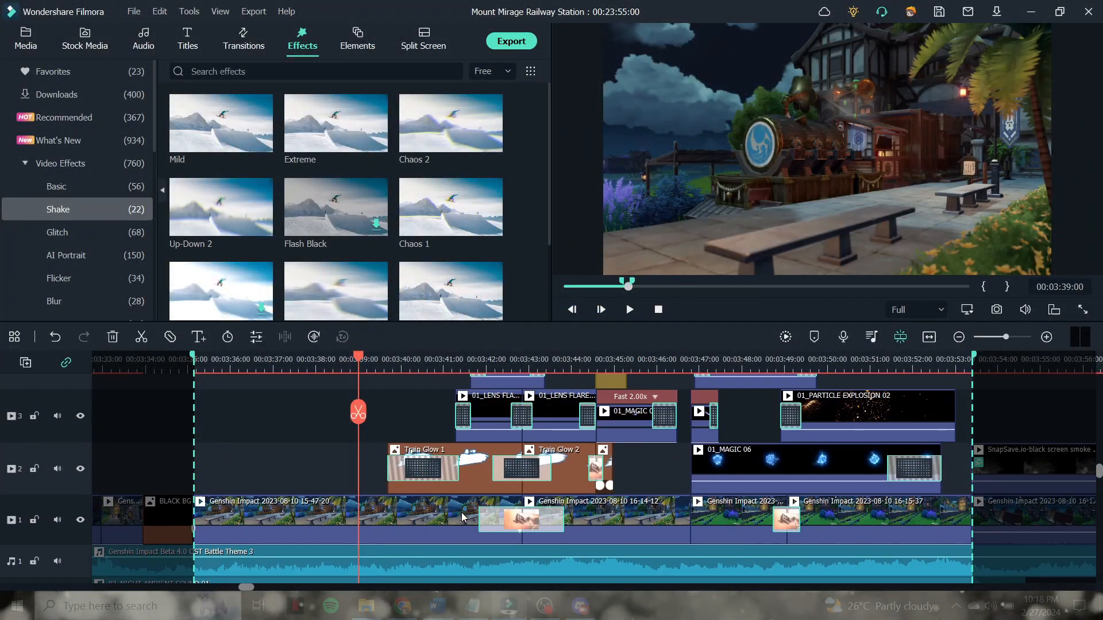
scroll(461, 513, "down", 1)
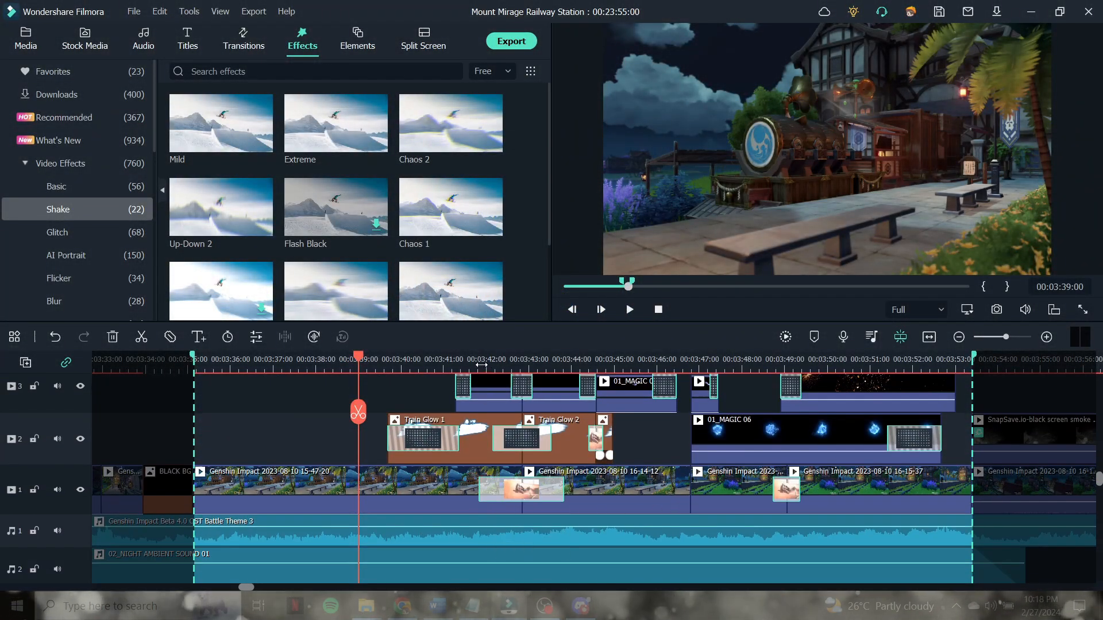
left_click(475, 362)
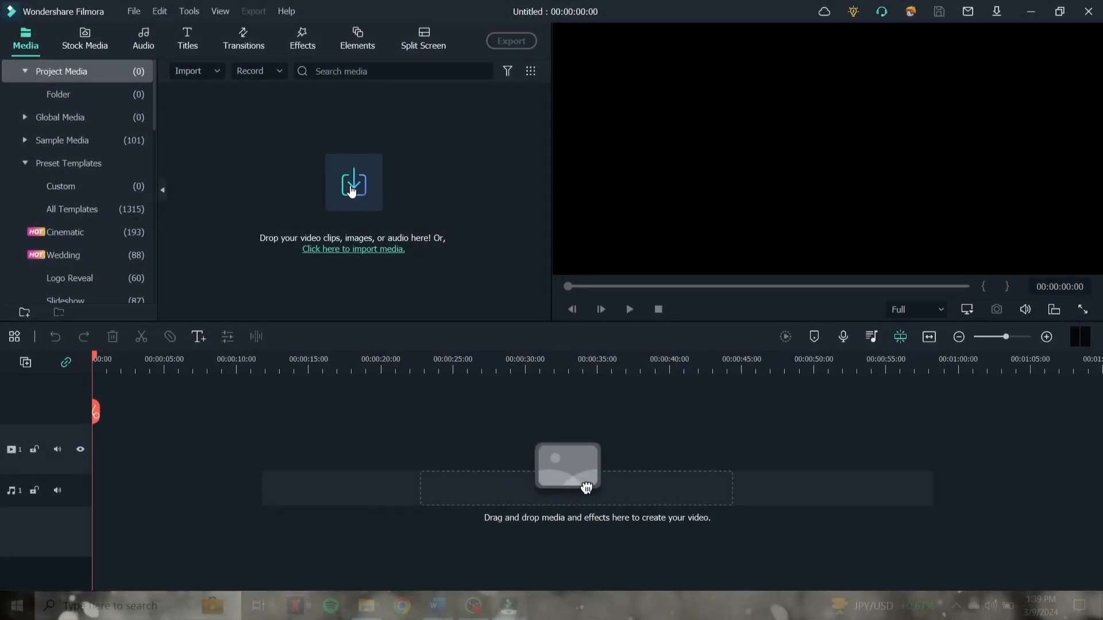
- Import the anime classroom image and the MMR_Layer 10 video, and place both on the first video track
left_click(352, 191)
double_click(387, 178)
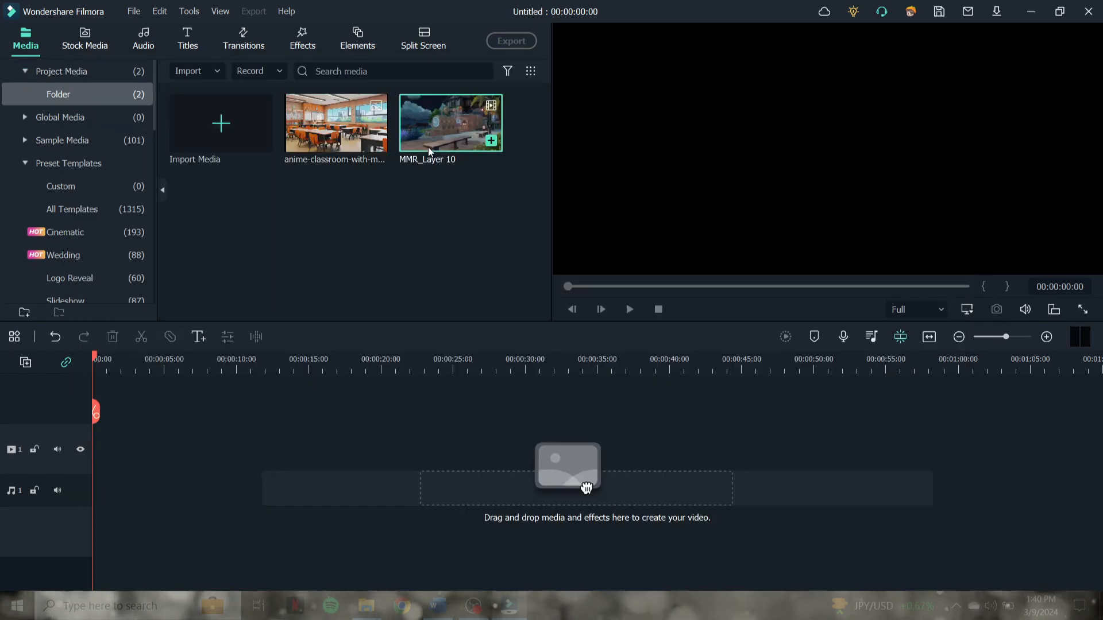
left_click_drag(454, 127, 176, 460)
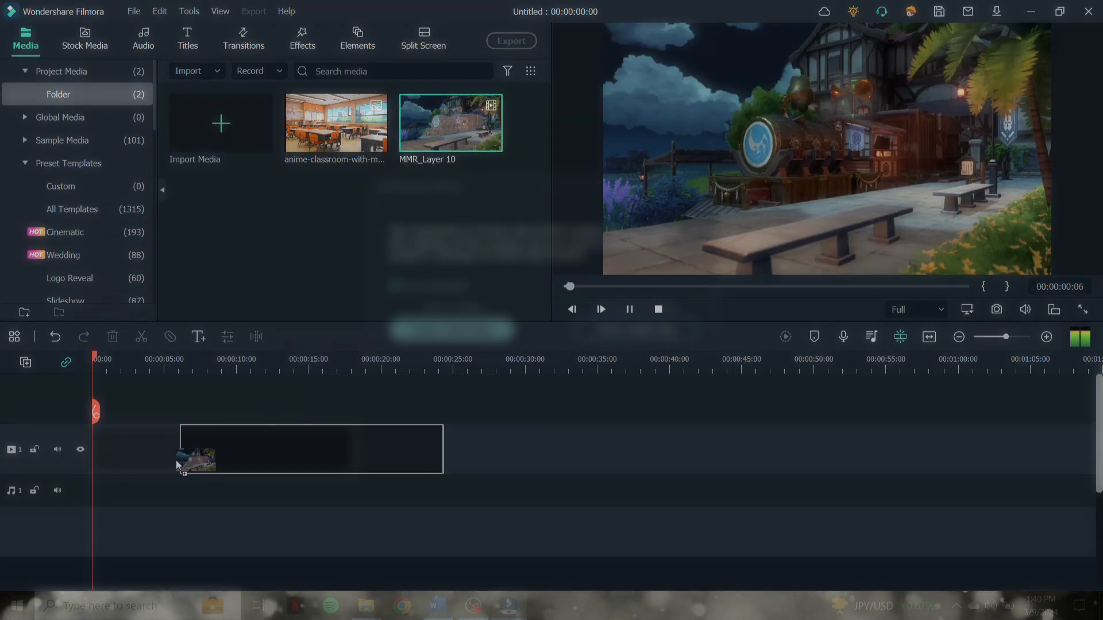
left_click(452, 329)
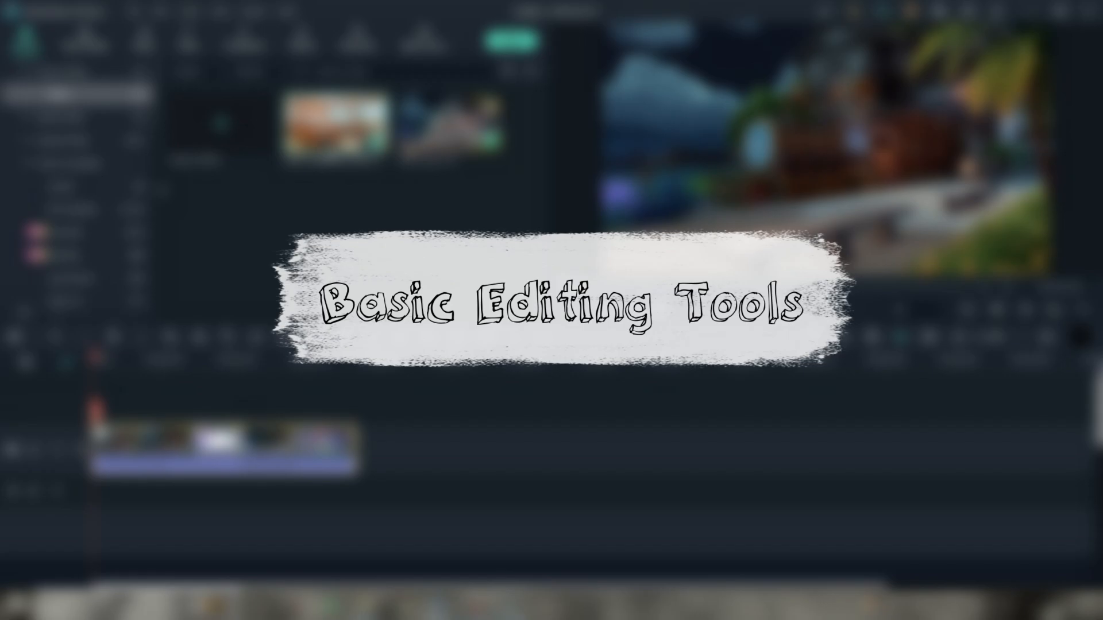
left_click_drag(330, 147, 374, 368)
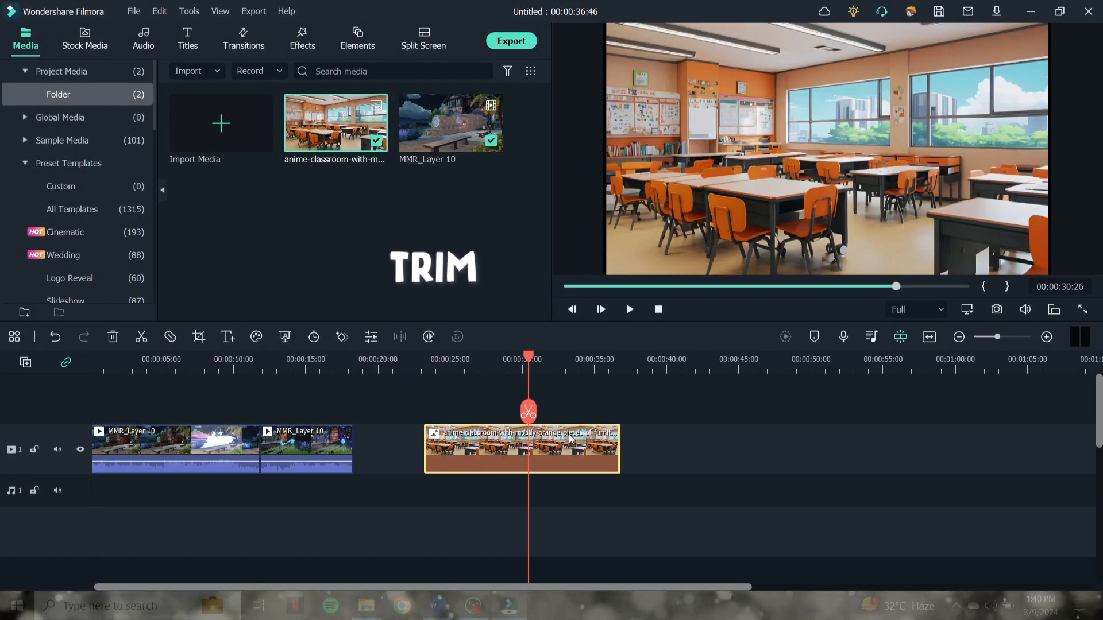
- Try trimming the start of the classroom clip to the playhead, and undo the trim
right_click(569, 451)
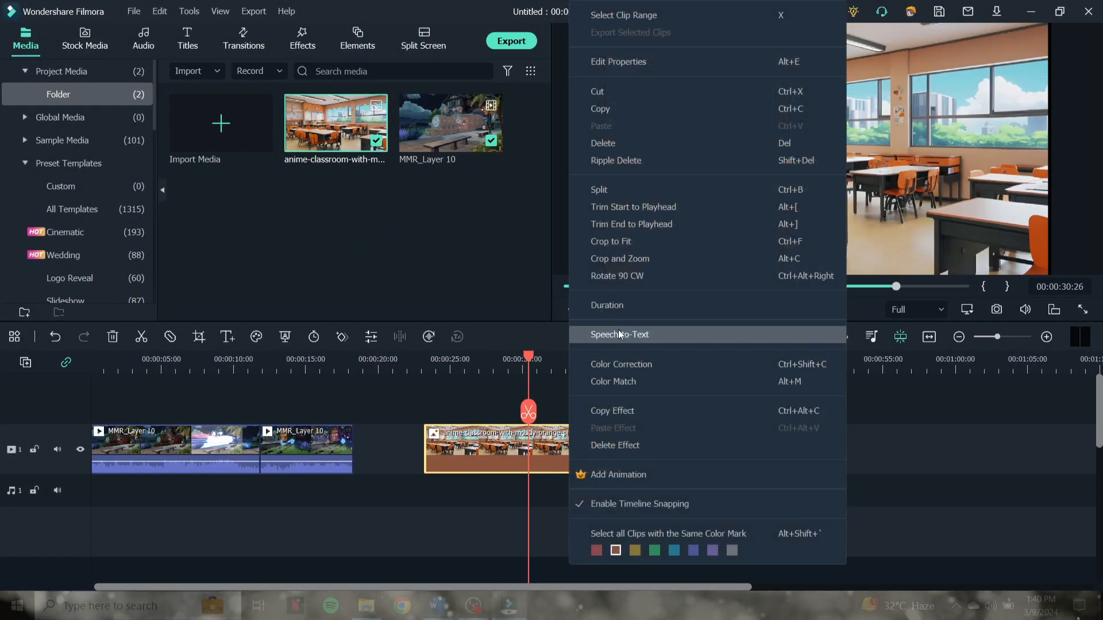
left_click(641, 205)
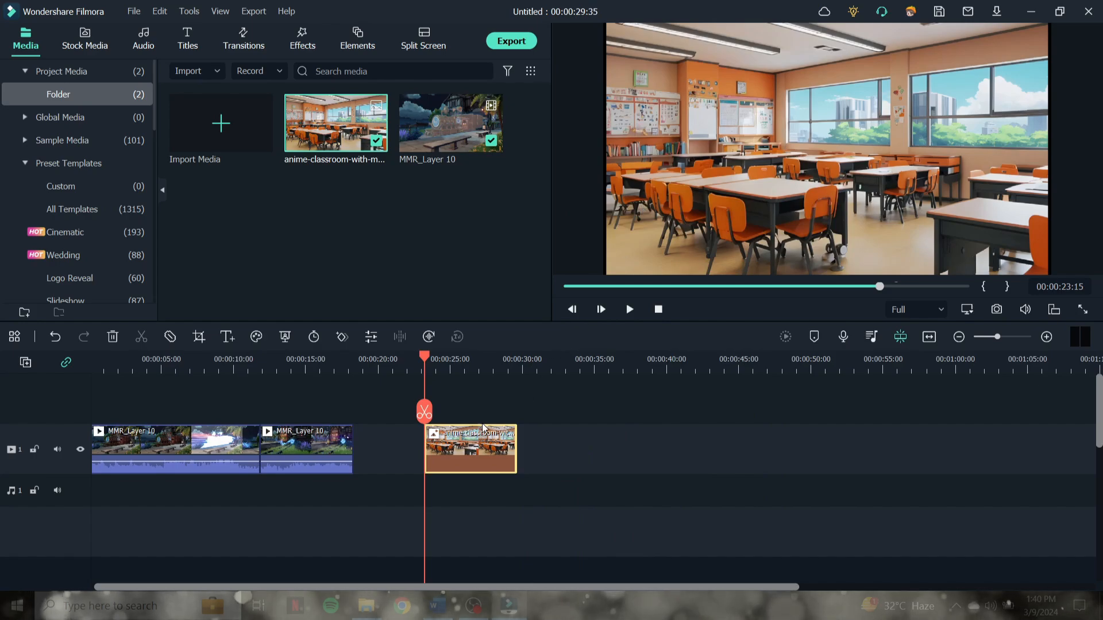
key("ctrl+z")
- Trim the end of the classroom clip to the playhead at 00:00:28:57
left_click(506, 360)
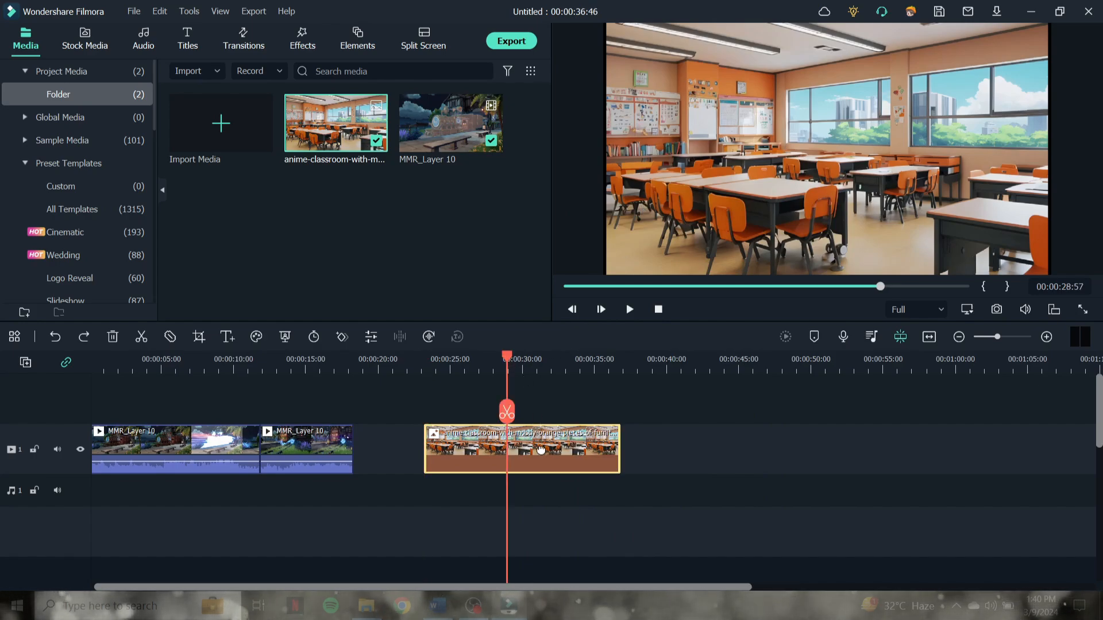
right_click(540, 447)
left_click(633, 224)
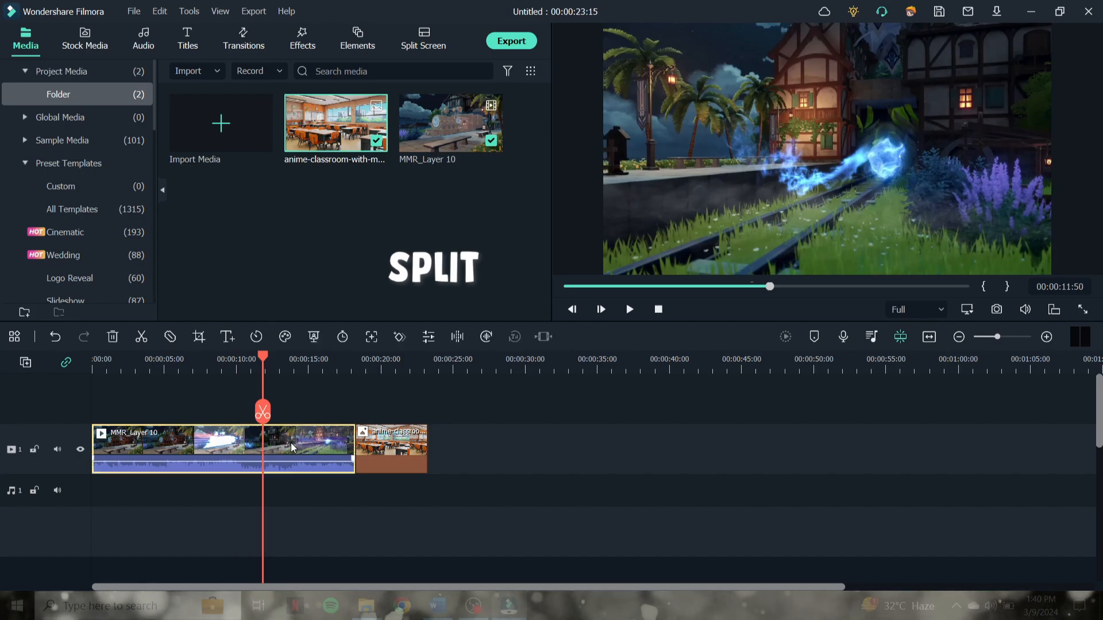
- Split the MMR_Layer 10 clip at the playhead position 00:00:11:50
right_click(292, 448)
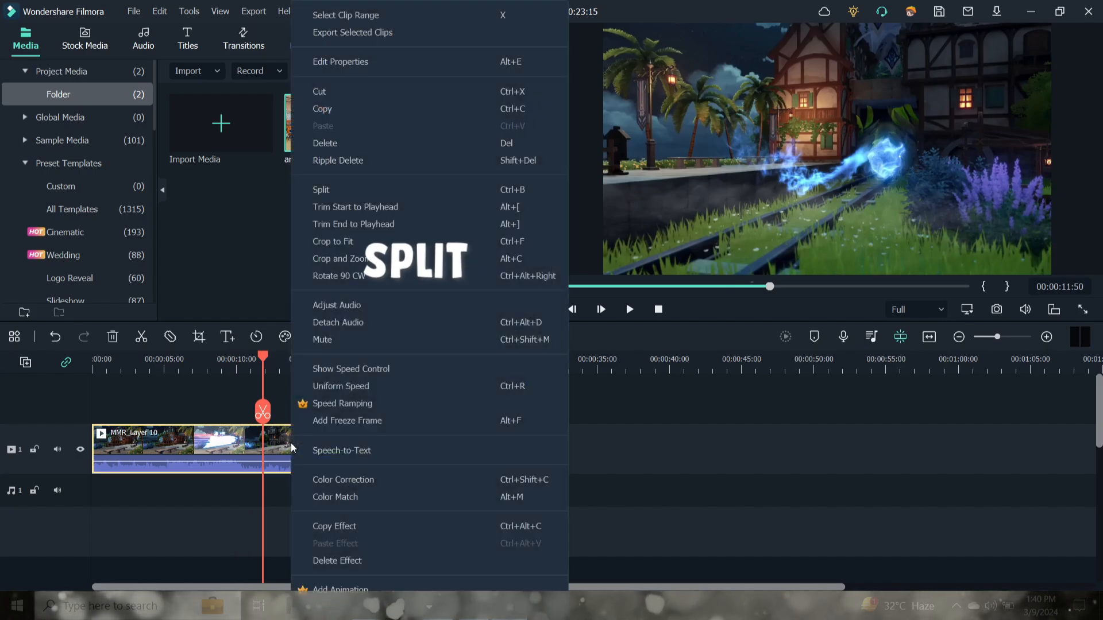
left_click(336, 189)
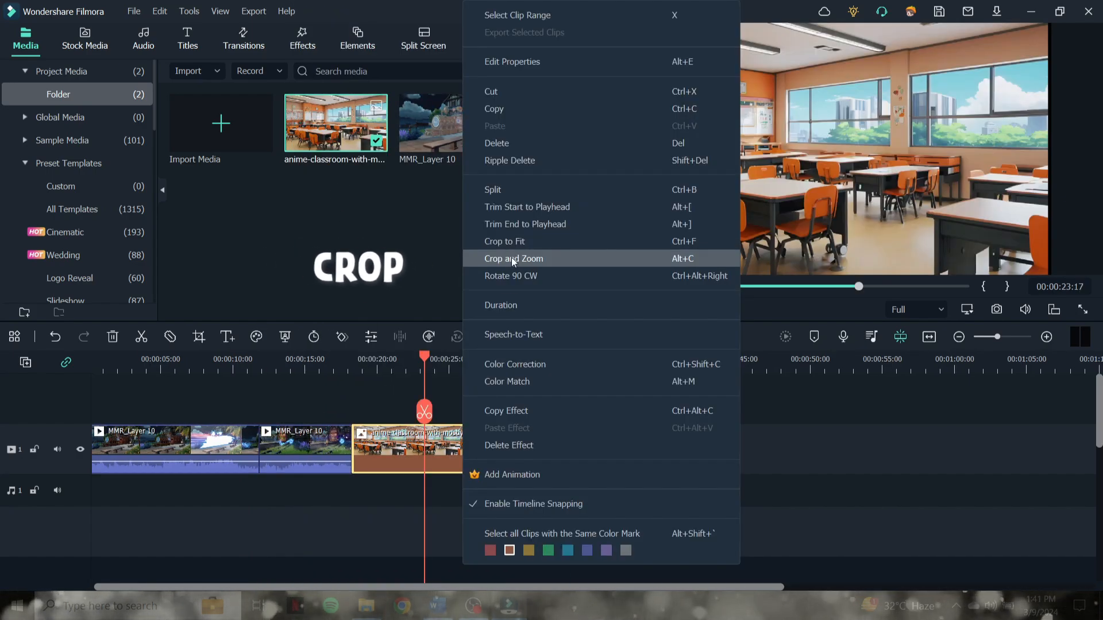
- Crop the classroom clip at its original ratio to about 1990 x 1137, framing the middle of the room
left_click(547, 259)
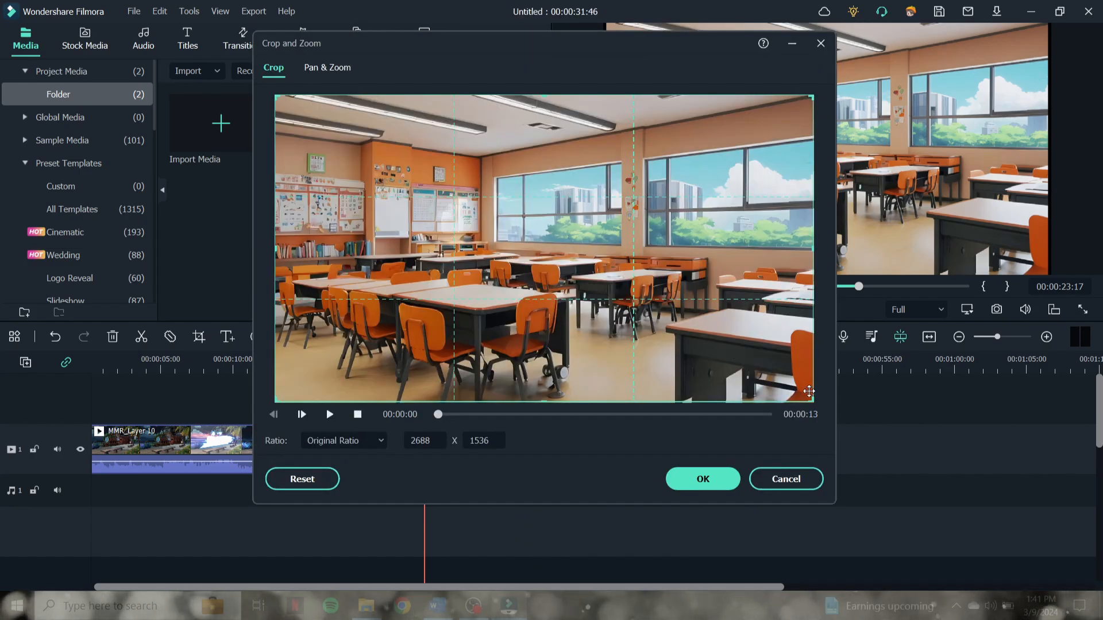
left_click_drag(807, 397, 674, 322)
left_click_drag(570, 264, 629, 294)
left_click_drag(586, 323, 606, 318)
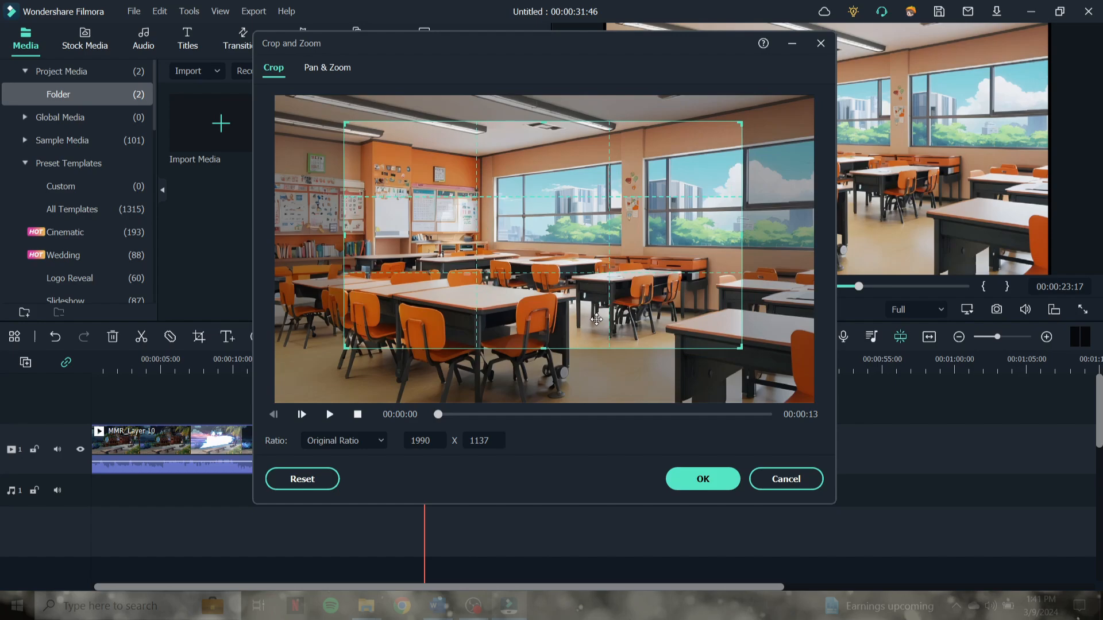
left_click(697, 478)
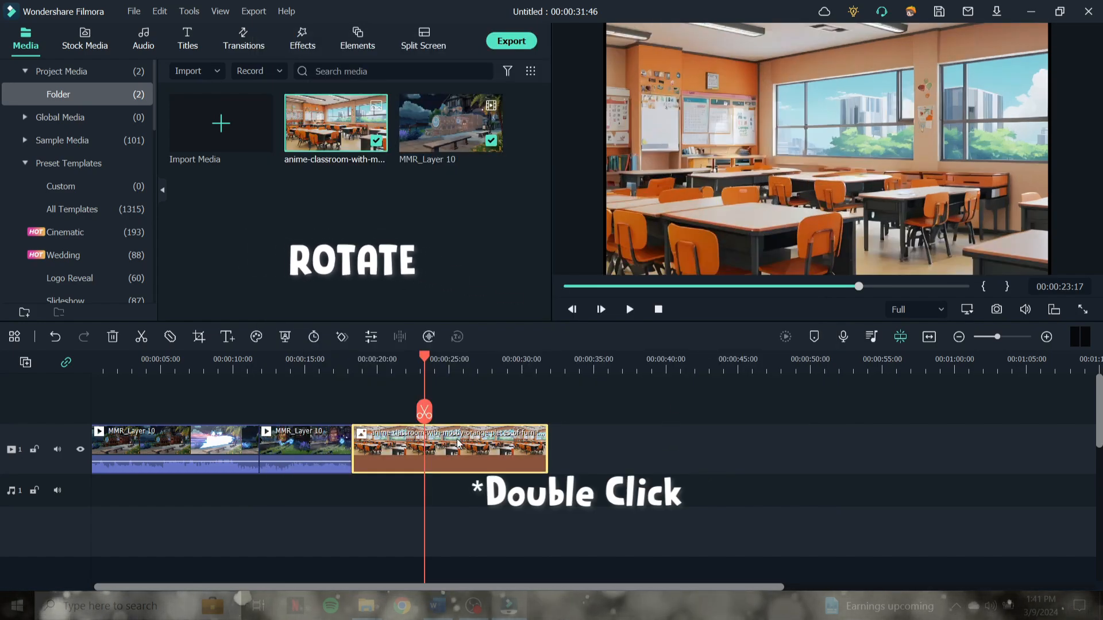
- Adjust the classroom clip's rotation in its Transform settings, and rotate the TANJE_AI_03 character directly in the preview
double_click(471, 442)
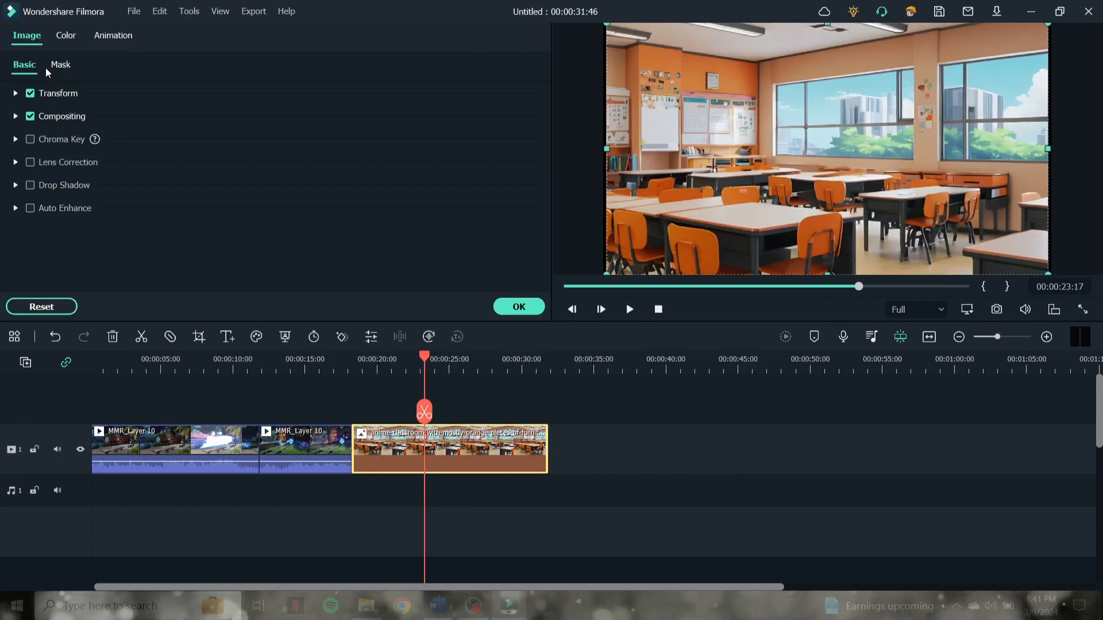
left_click(16, 93)
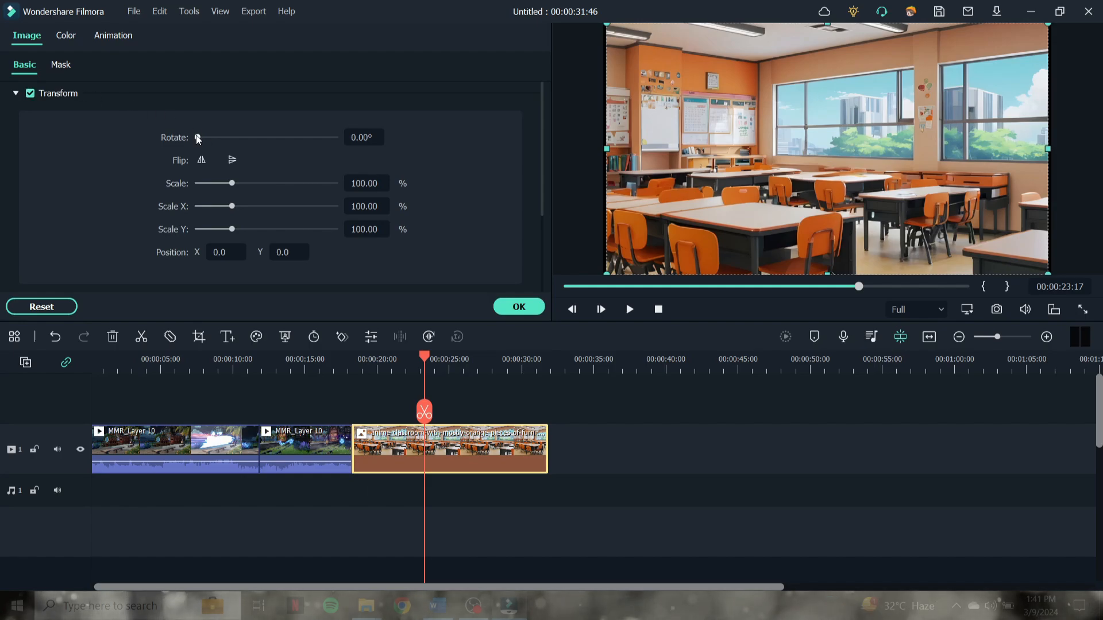
mouse_move(198, 139)
left_mouse_down()
mouse_move(287, 141)
mouse_move(193, 139)
left_mouse_up()
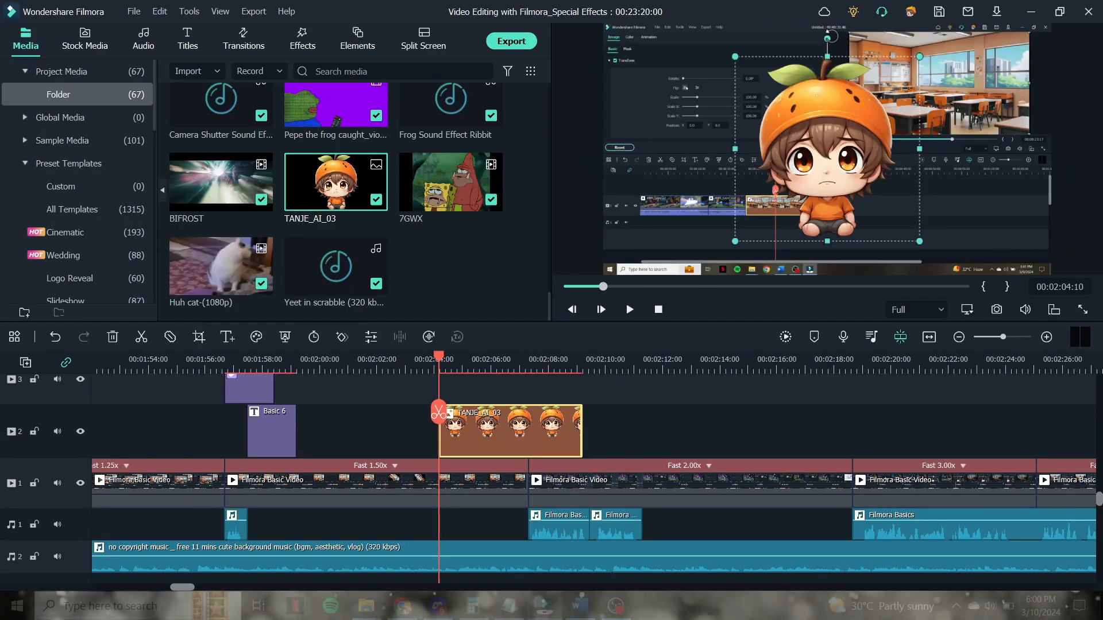
left_click_drag(829, 36, 854, 61)
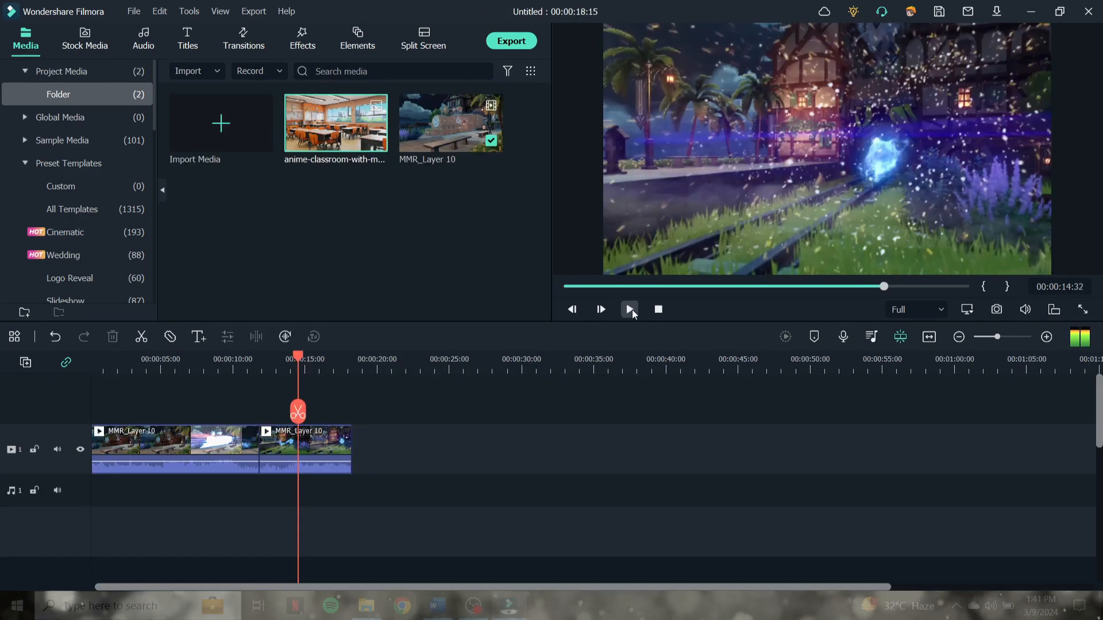
- Try reversing the second MMR_Layer 10 clip with Uniform Speed, play it back, and undo the reversal
left_click(334, 451)
right_click(334, 451)
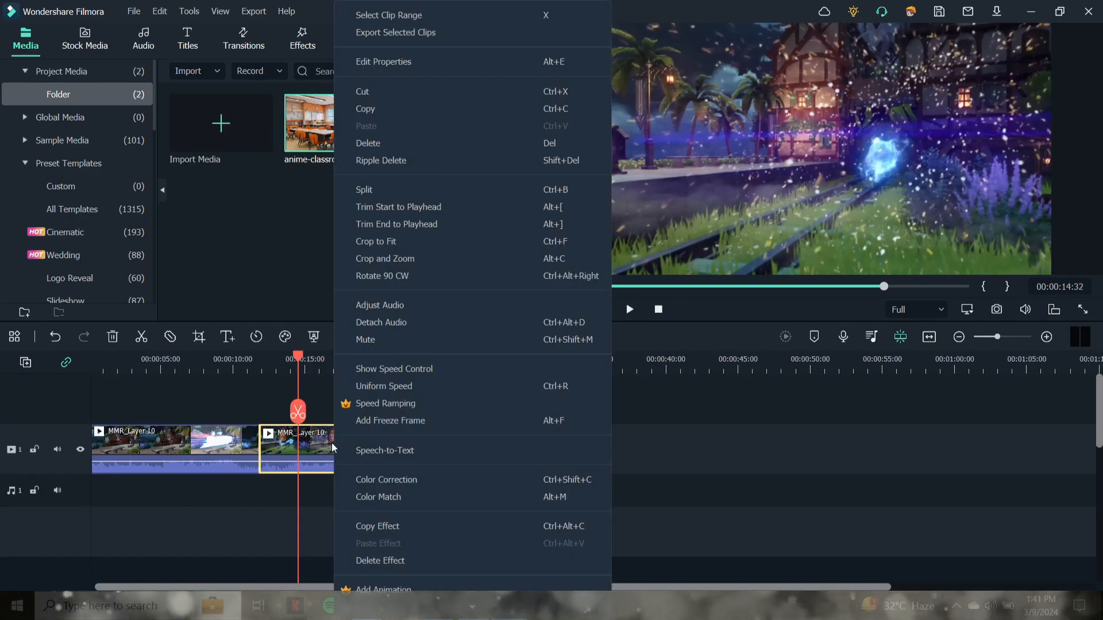
left_click(401, 385)
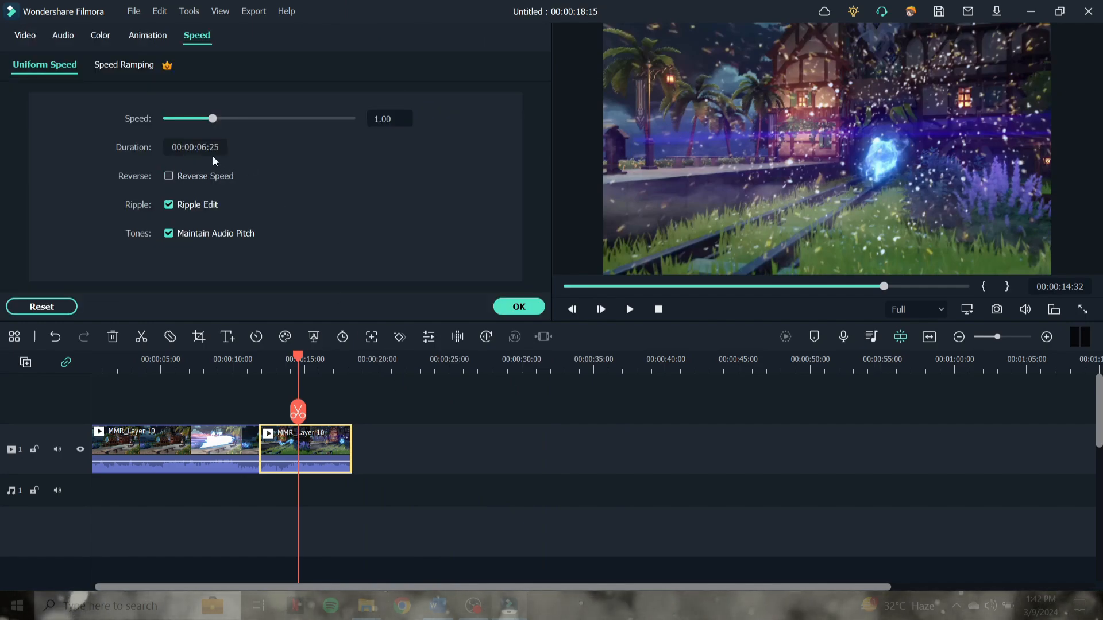
left_click(169, 176)
left_click(520, 307)
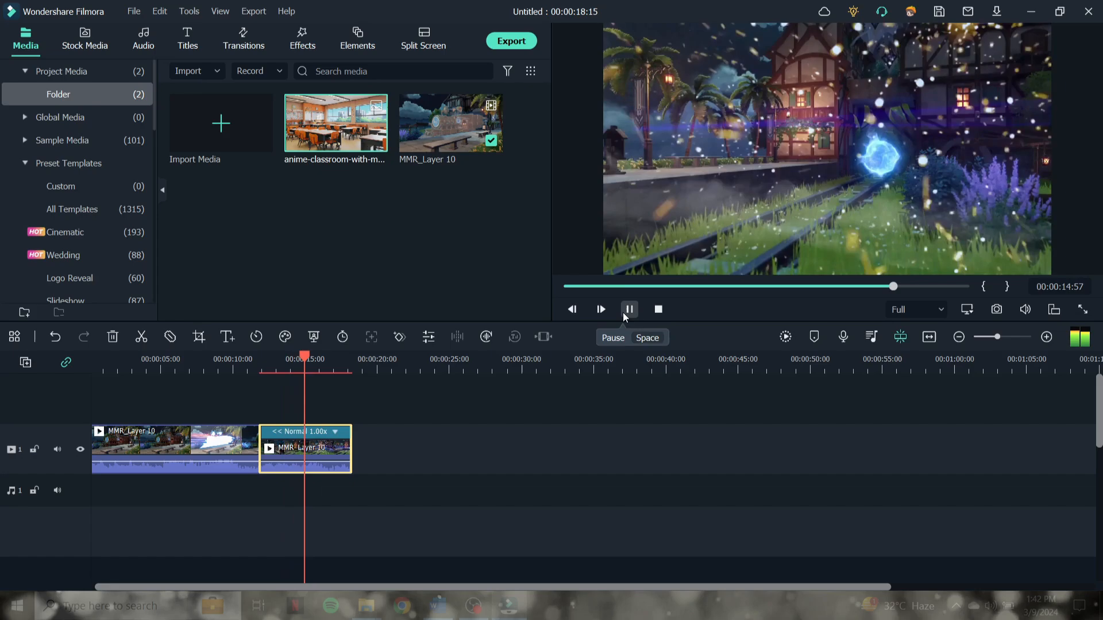
key("ctrl+z")
- Preview the Fade, Dissolve and Blur Dissolve 1 transitions, and look into the effects library
left_click(244, 40)
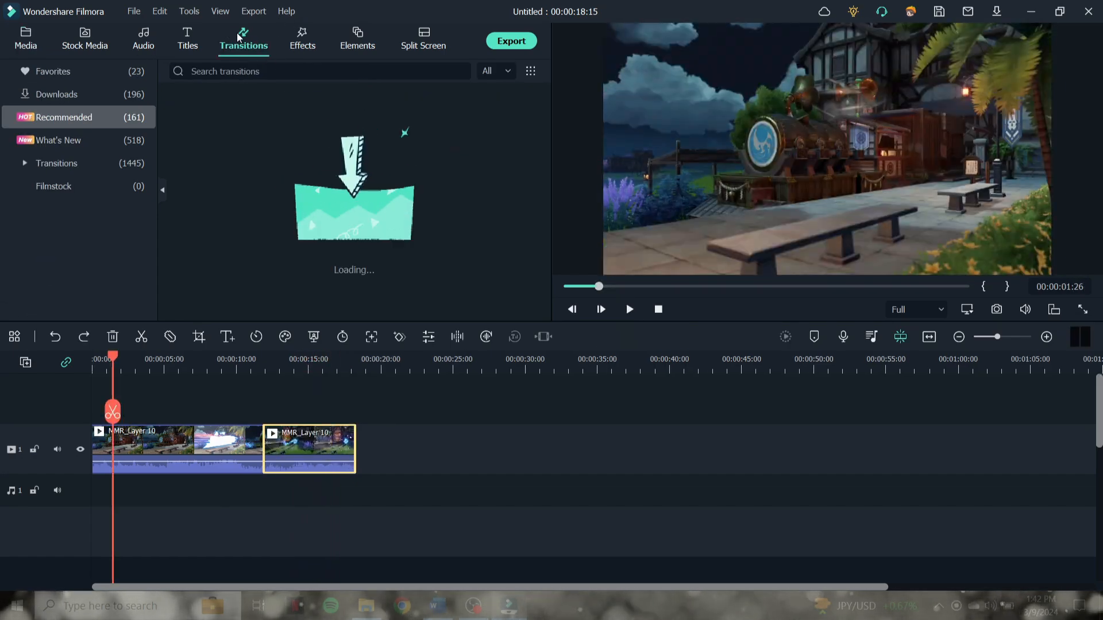
scroll(300, 159, "down", 5)
scroll(299, 159, "up", 5)
left_click(221, 123)
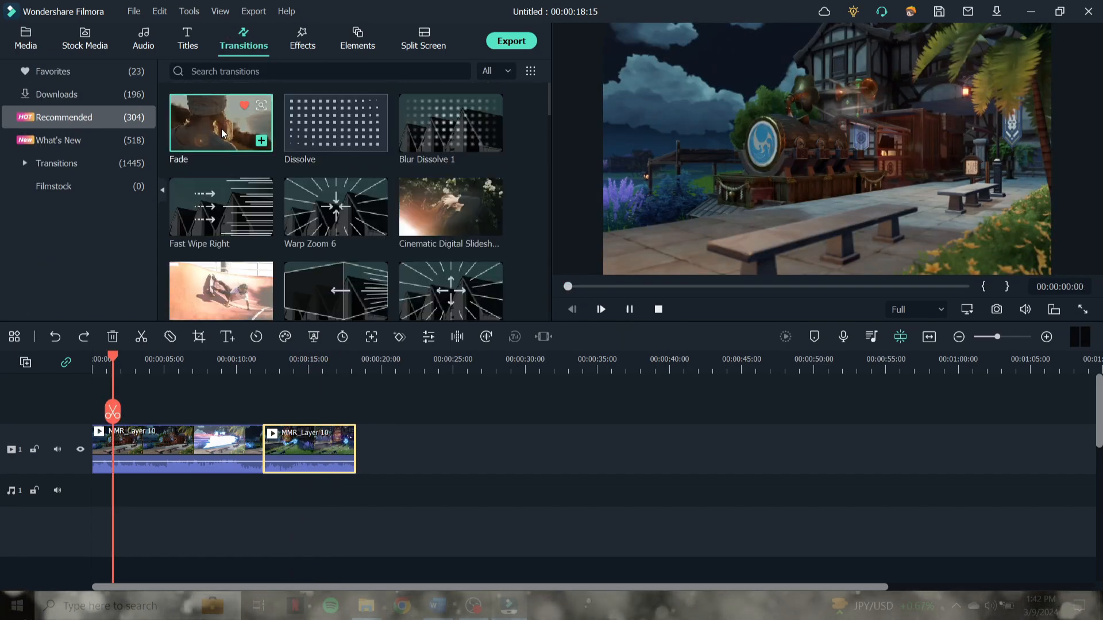
left_click(336, 123)
left_click(451, 123)
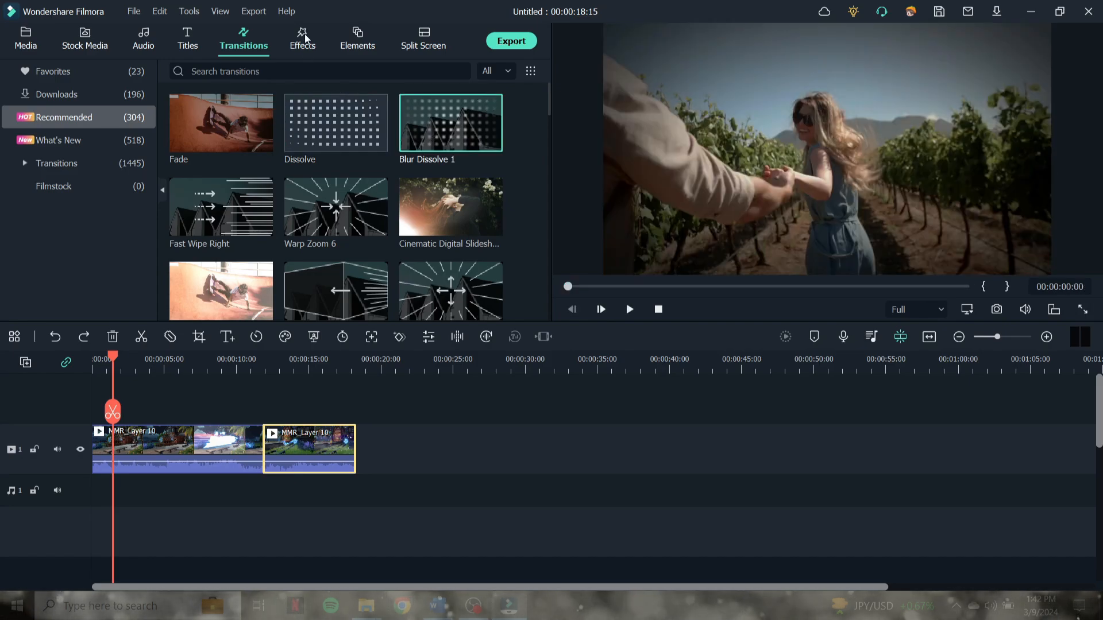
left_click(303, 39)
- Add the Basic 6 title above the second MMR_Layer 10 clip and the Memory Life Record title above the start of the first
left_click(187, 39)
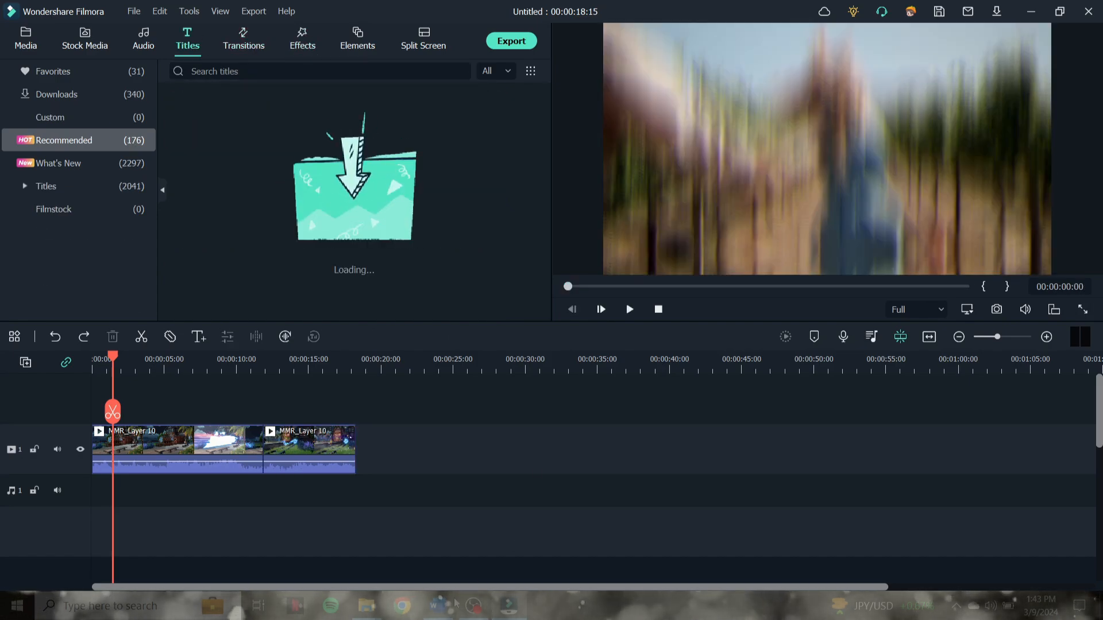
left_click_drag(336, 123, 299, 439)
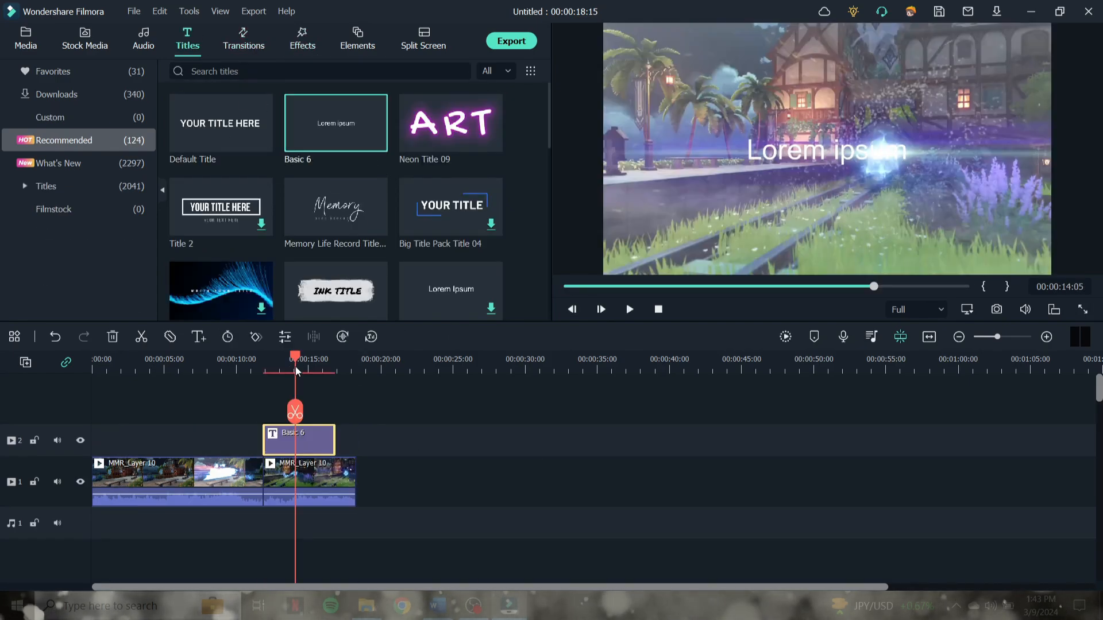
left_click(626, 312)
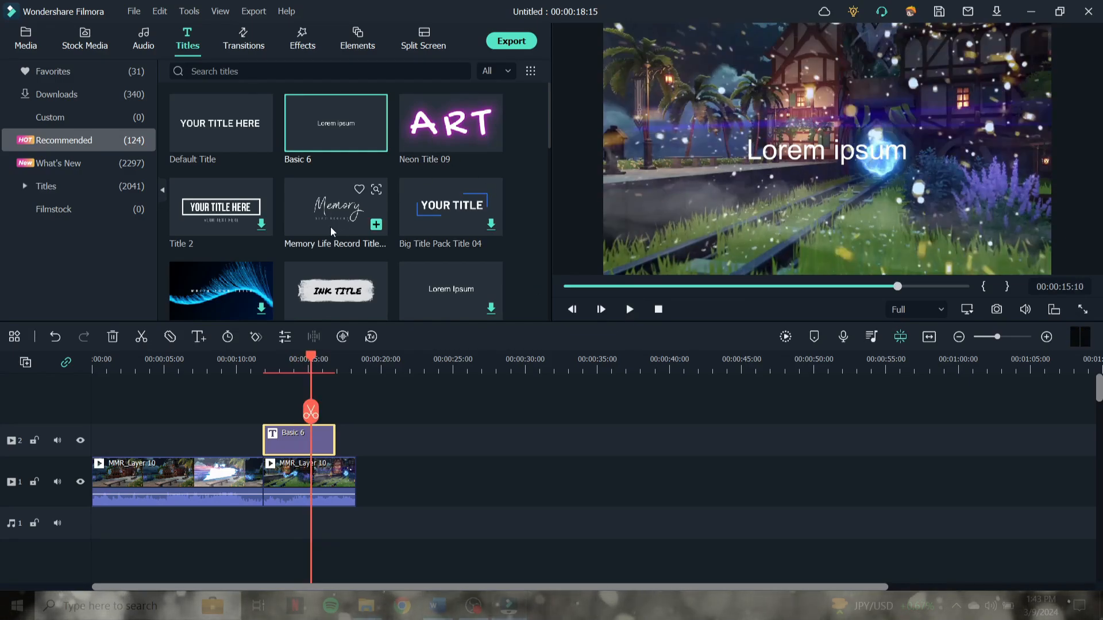
left_click_drag(329, 226, 135, 439)
- Place the Ceeling like Ibiza music on the first audio track after the video clips, and open its audio settings
left_click(143, 40)
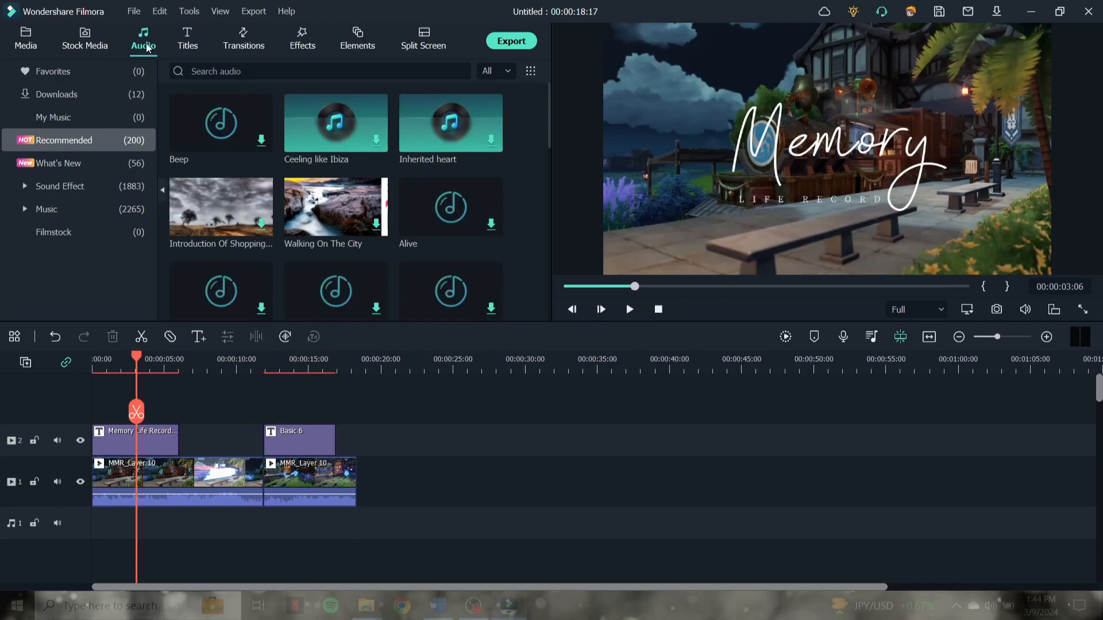
left_click(211, 133)
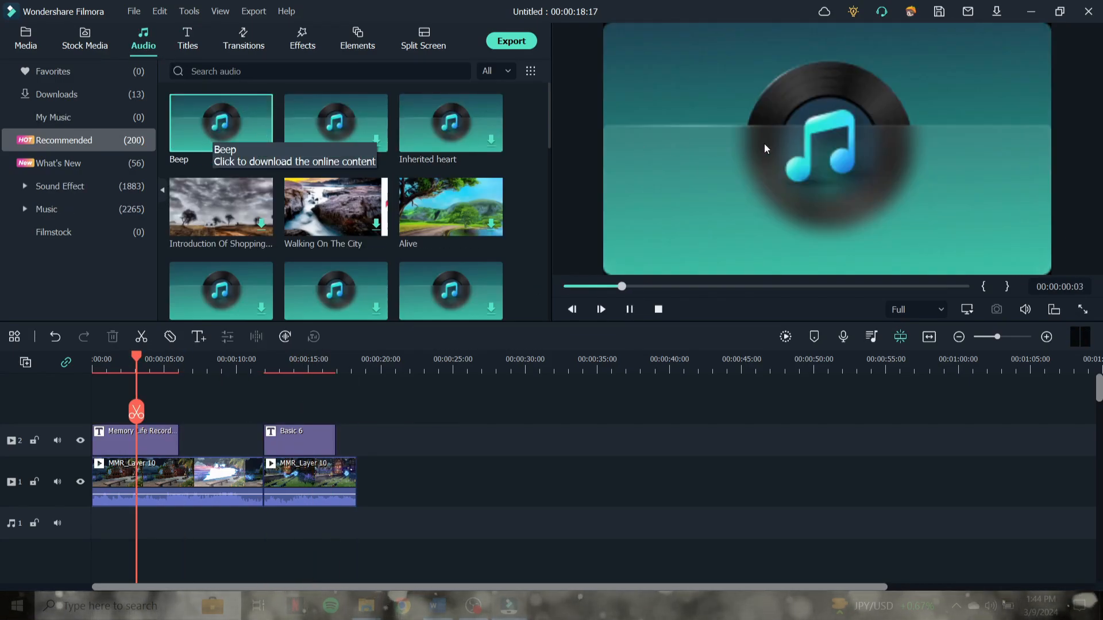
left_click(336, 123)
left_click_drag(336, 122, 466, 529)
double_click(467, 529)
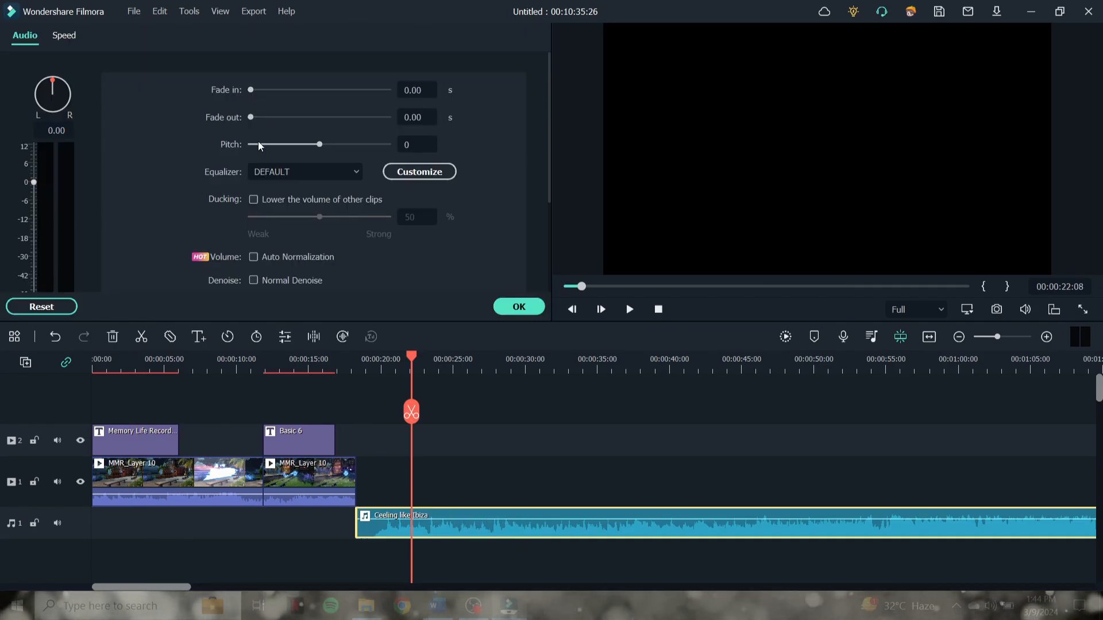
scroll(261, 145, "down", 1)
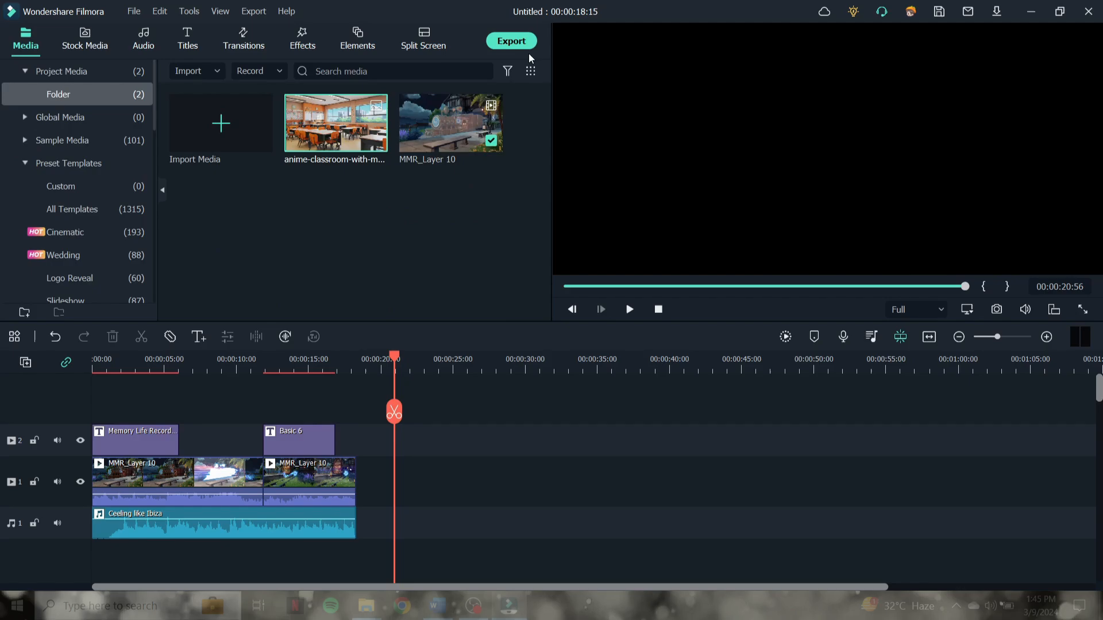
- Look through the export options for the Sample video, viewing the YouTube, Vimeo and local MP4 destinations, and close them without exporting
left_click(514, 42)
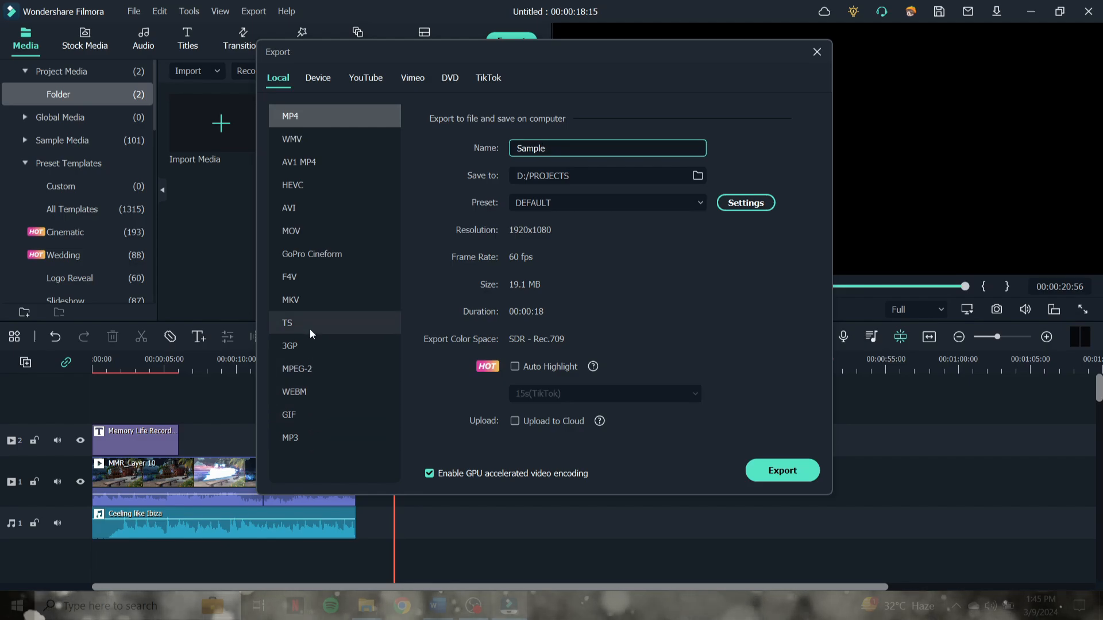
left_click(367, 77)
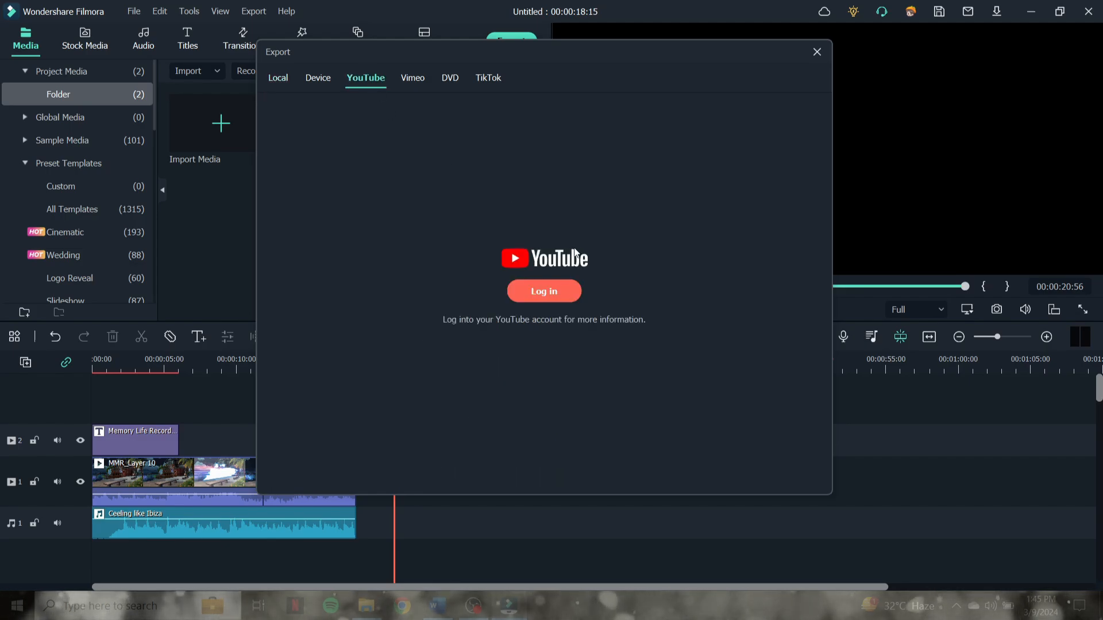
left_click(413, 78)
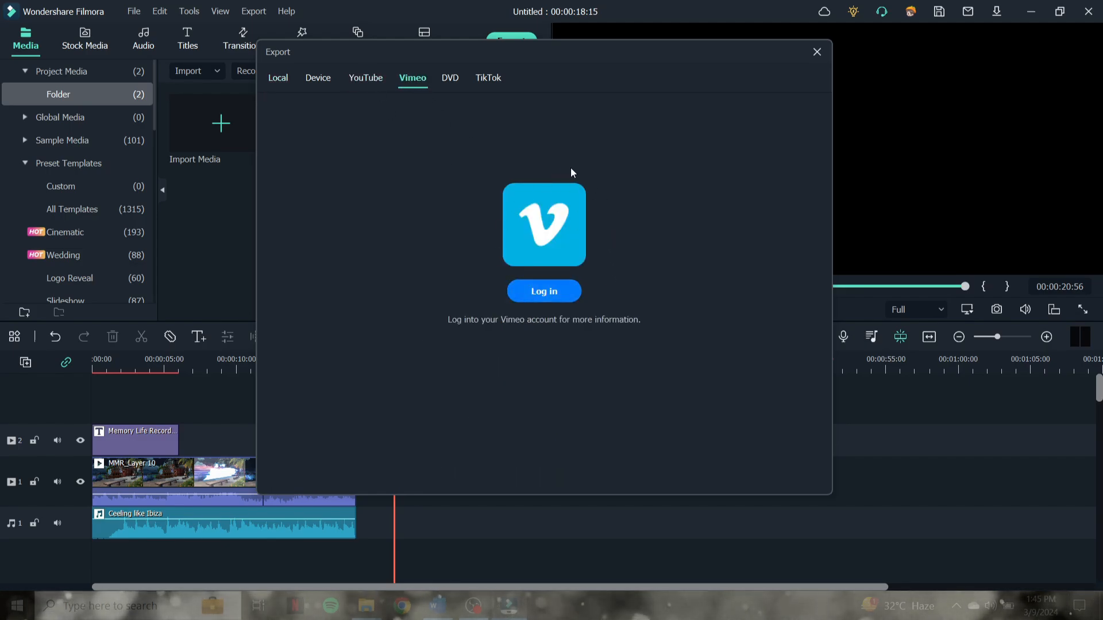
left_click(374, 84)
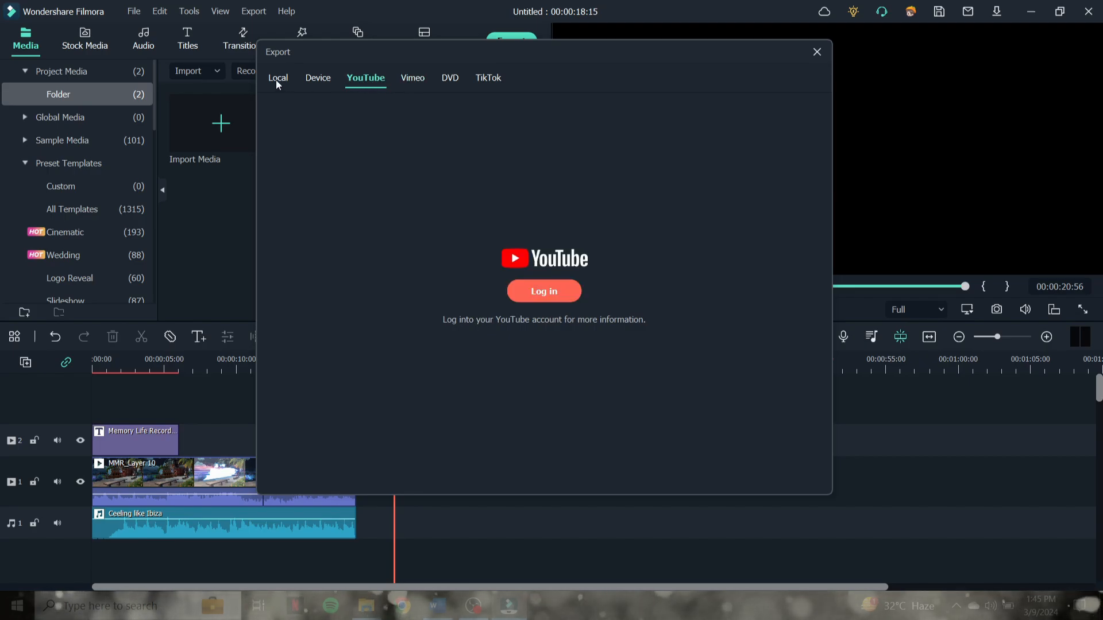
left_click(276, 82)
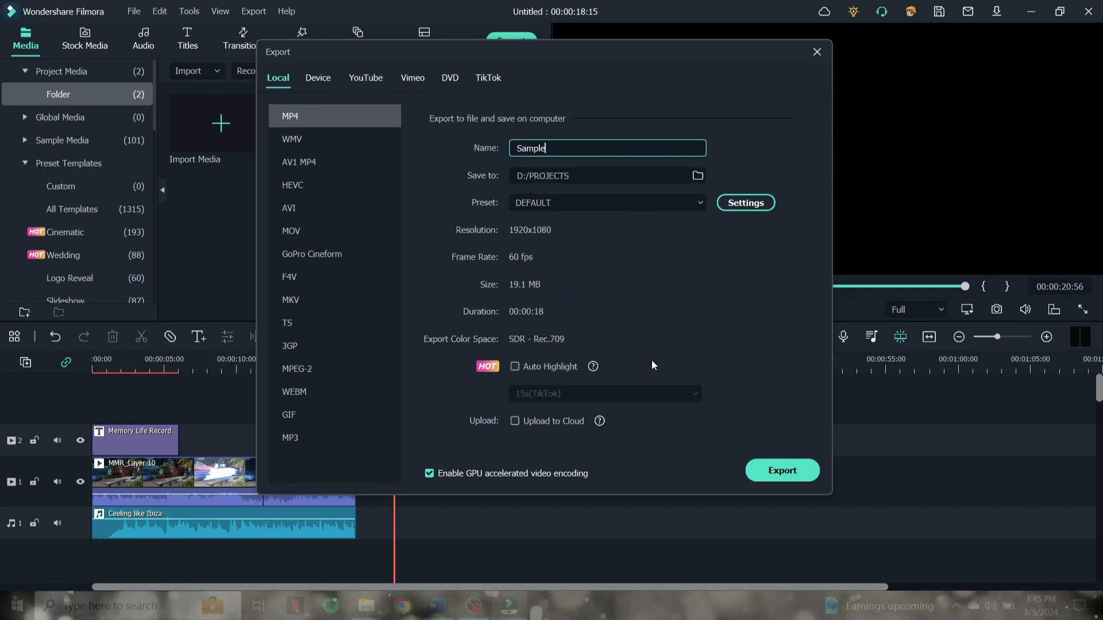
left_click(817, 53)
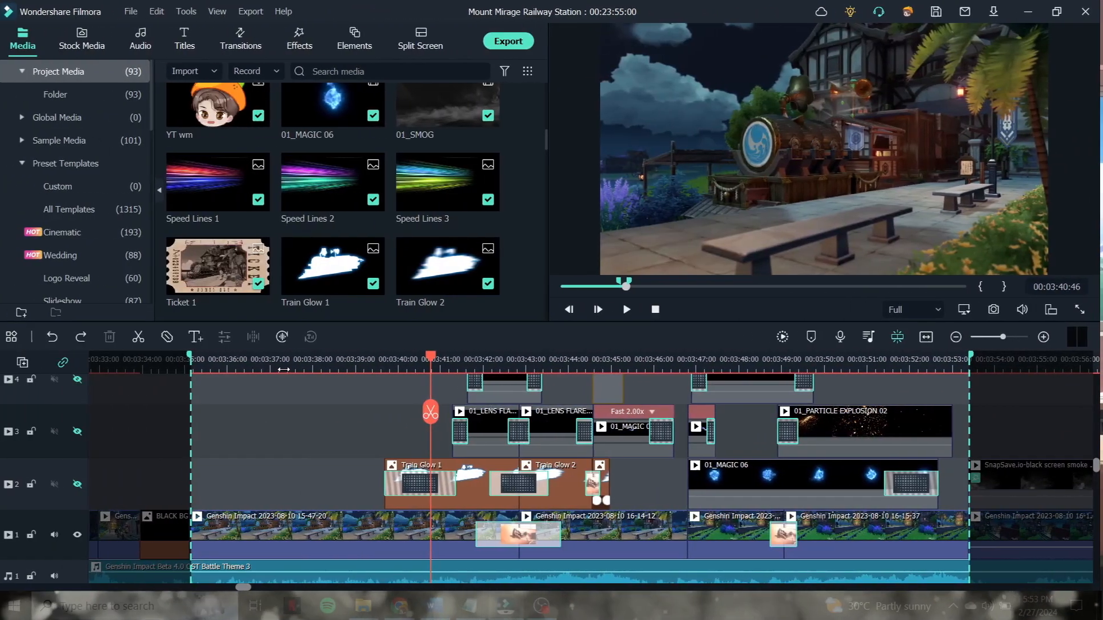
- Examine the Genshin Impact clips on the first video track of the Mount Mirage Railway Station project, viewing frames within each clip
left_click(291, 360)
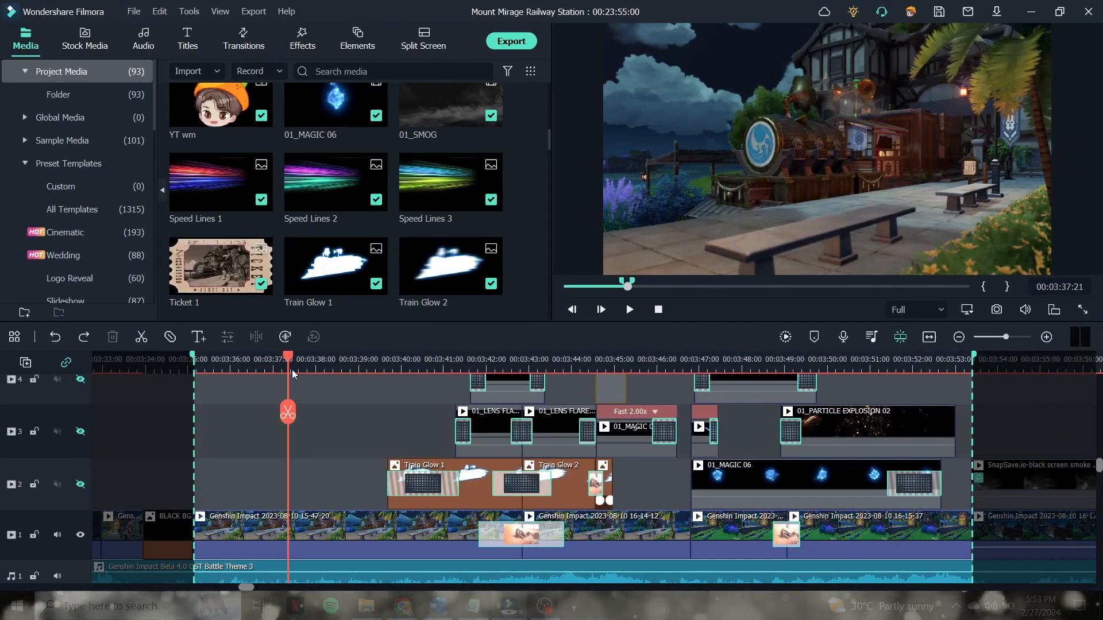
left_click(345, 533)
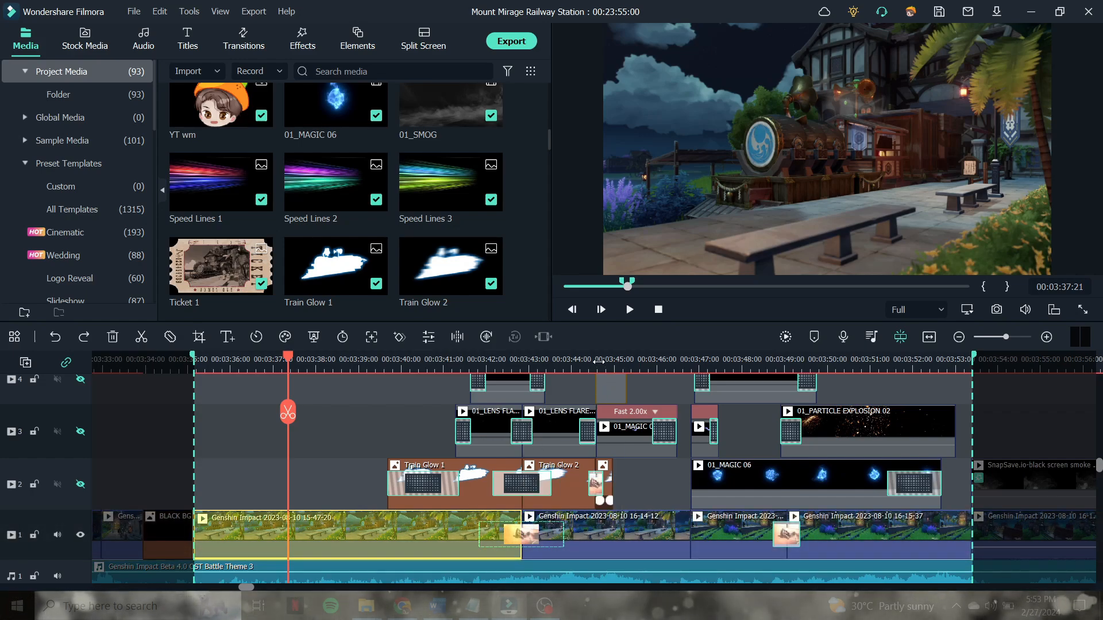
left_click(599, 361)
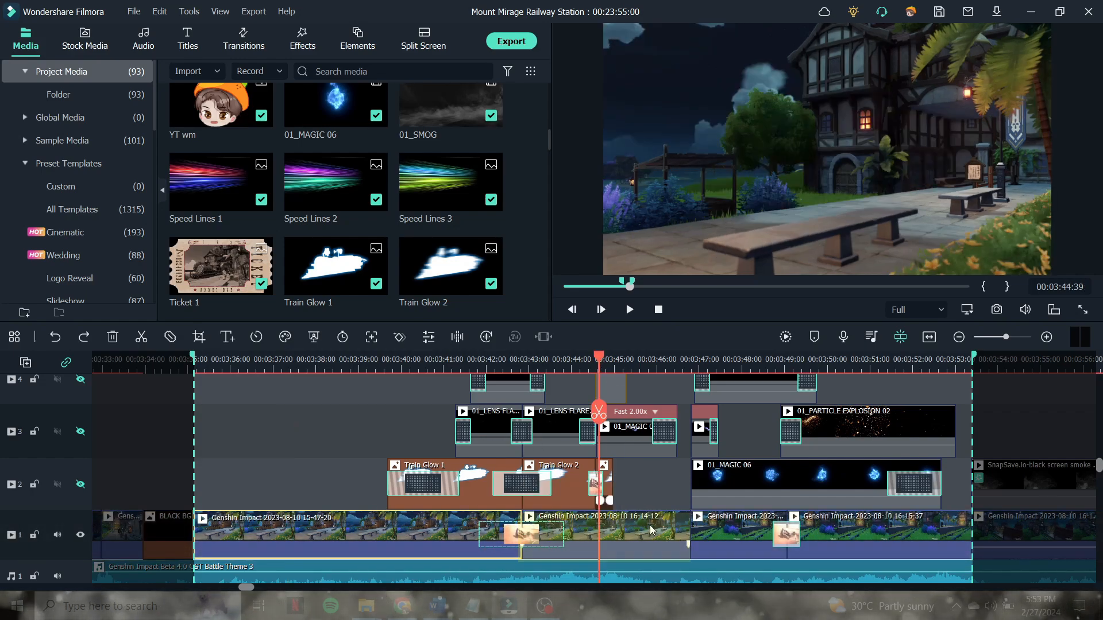
left_click(651, 529)
left_click(732, 366)
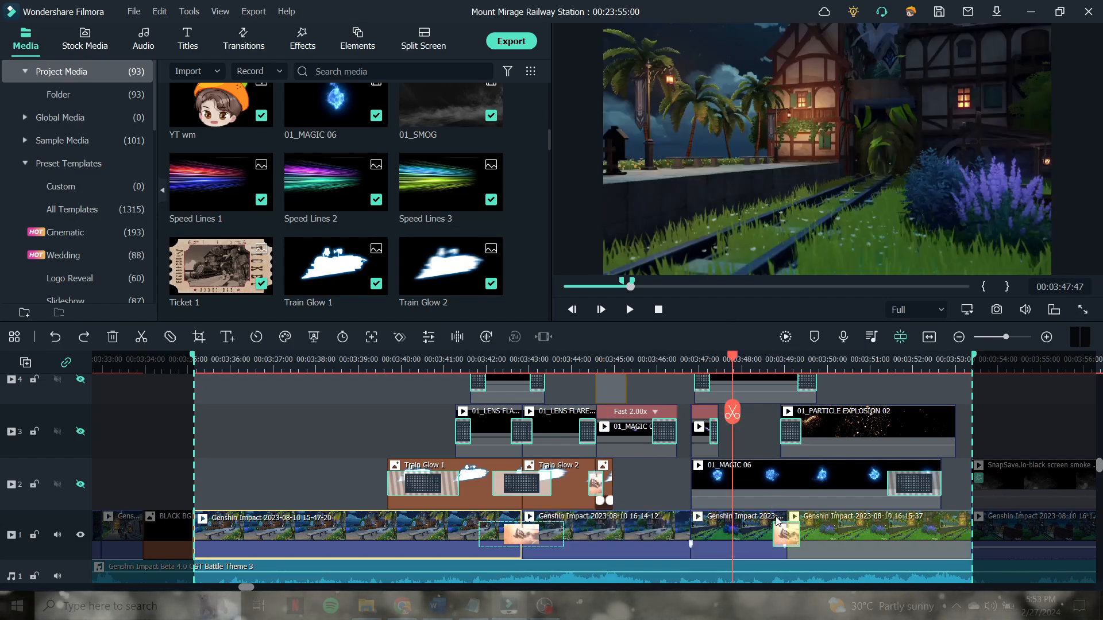
left_click(761, 529)
left_click(838, 355)
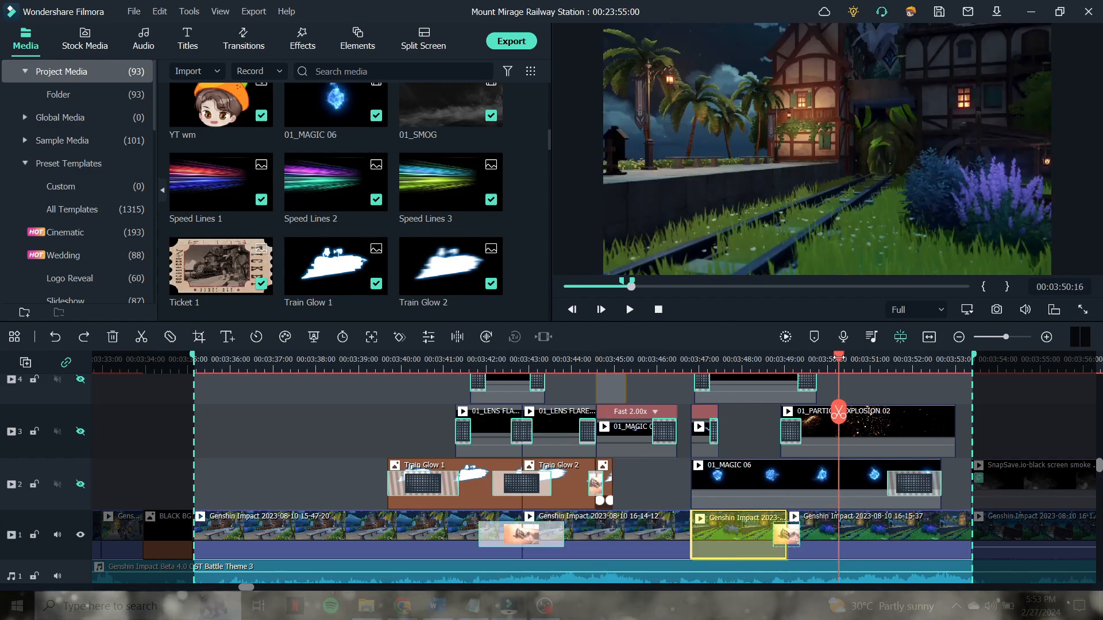
left_click(886, 543)
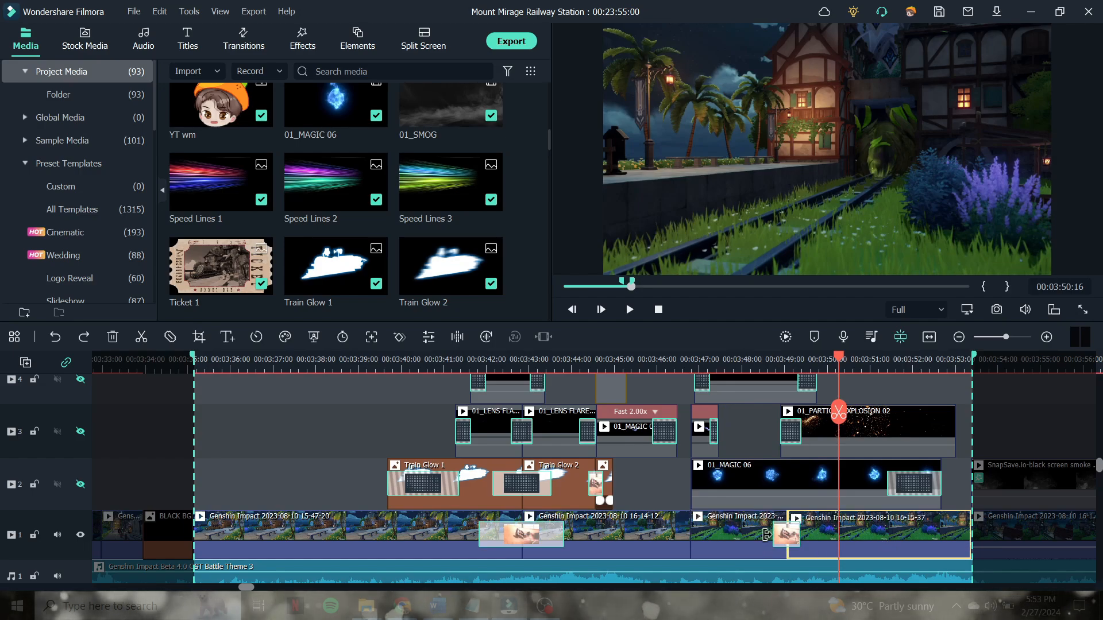
left_click(729, 544)
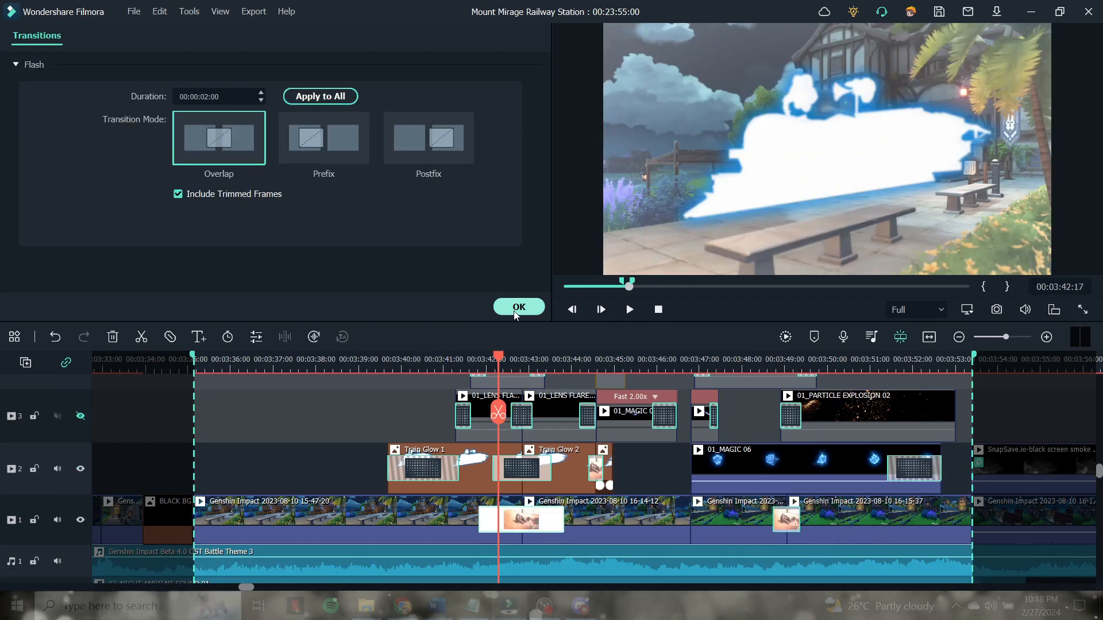
- Accept the Flash transition's Overlap settings with a 2-second duration and locate Flash among the basic transitions
left_click(517, 308)
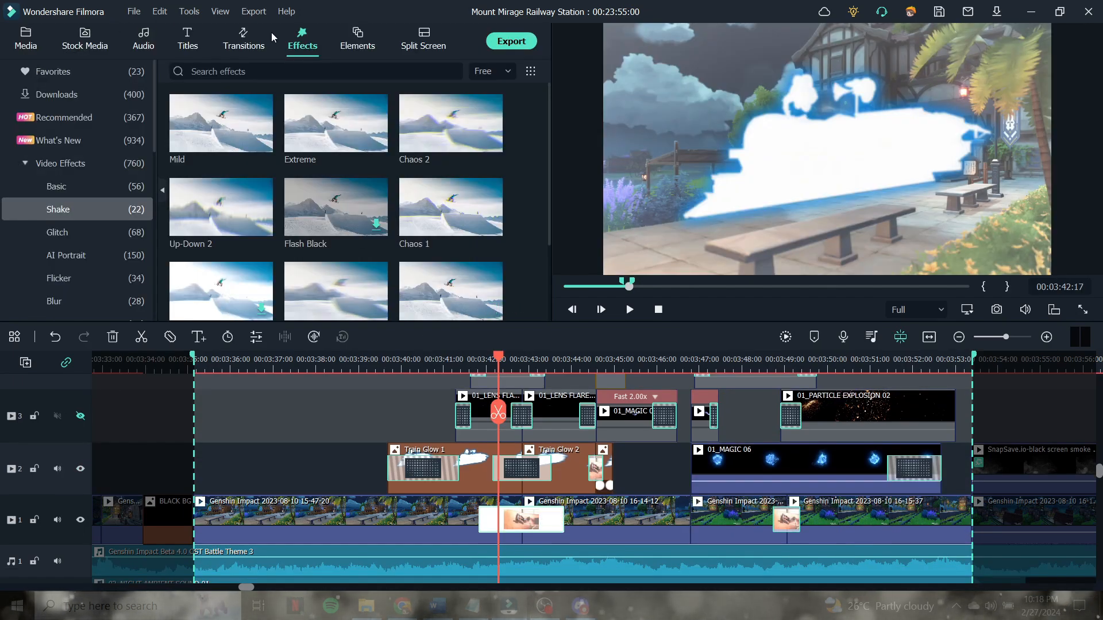
left_click(244, 39)
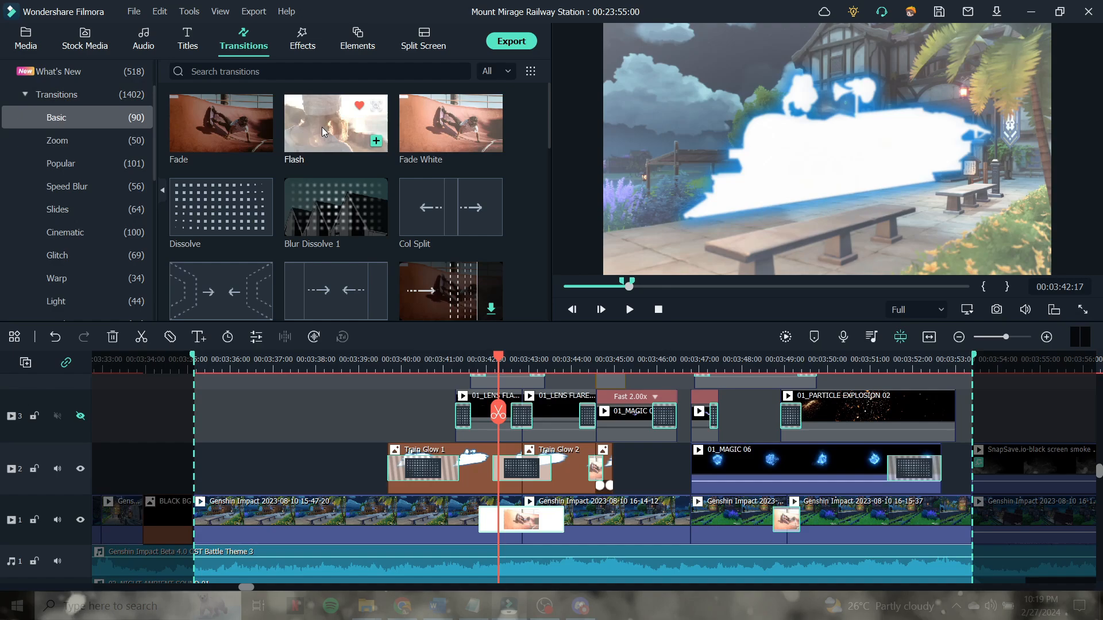
left_click(323, 131)
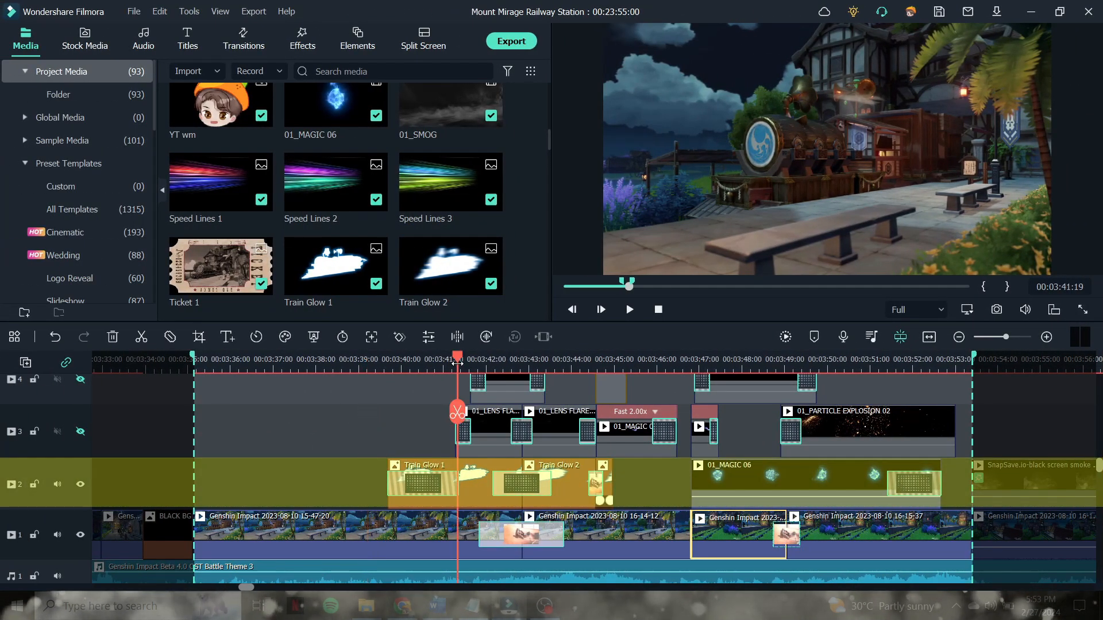
- Select the Train Glow 1 clip on the second video track and preview its source image in the project media
left_click(481, 484)
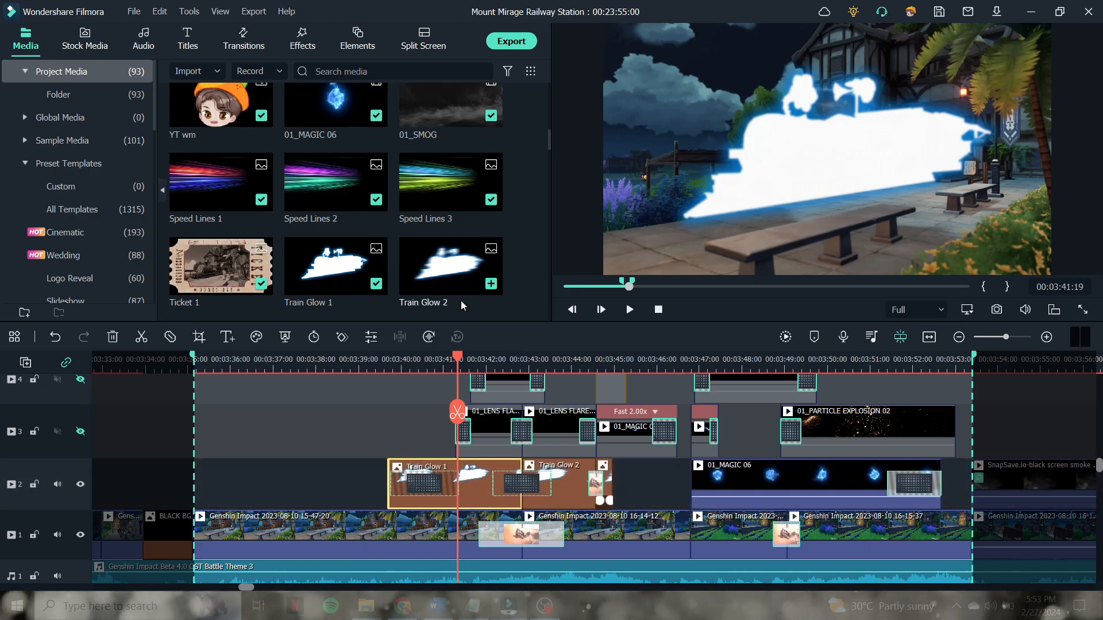
double_click(326, 276)
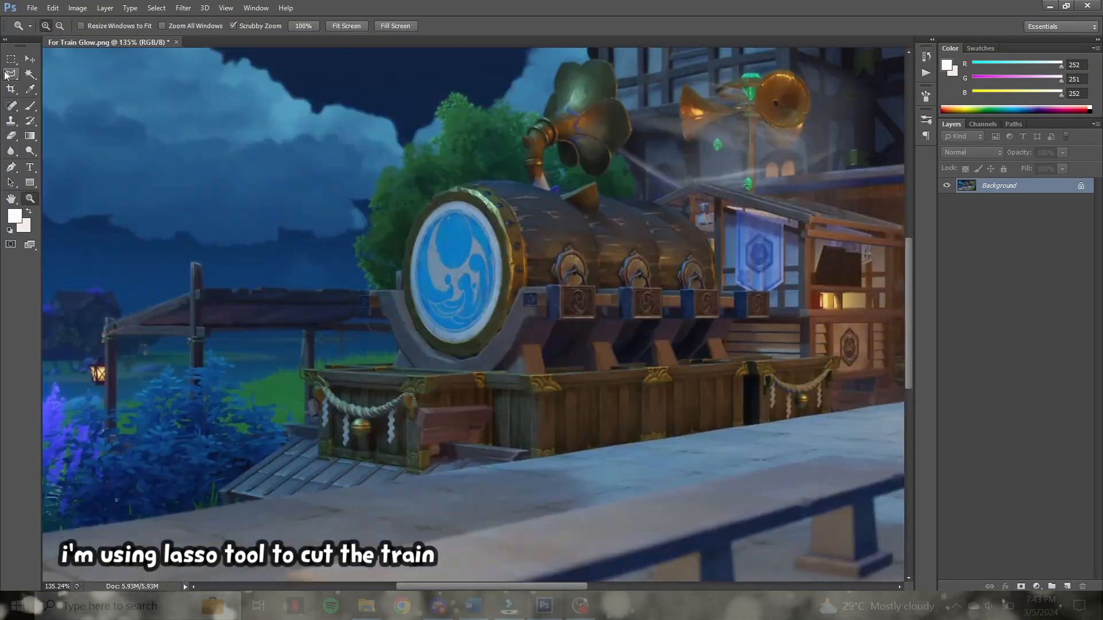
- In Photoshop, outline the train in For Train Glow.png with the Polygonal Lasso and isolate it on its own layer with the background hidden
scroll(504, 185, "up", 5)
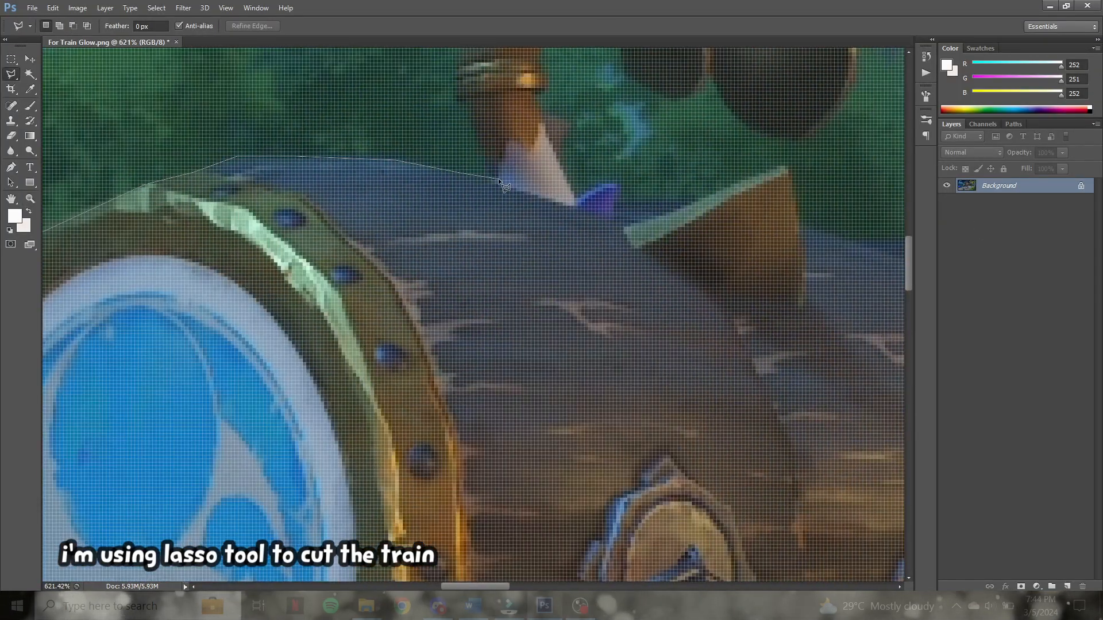
left_click(498, 180)
left_click(467, 420)
left_click(440, 506)
left_click(394, 527)
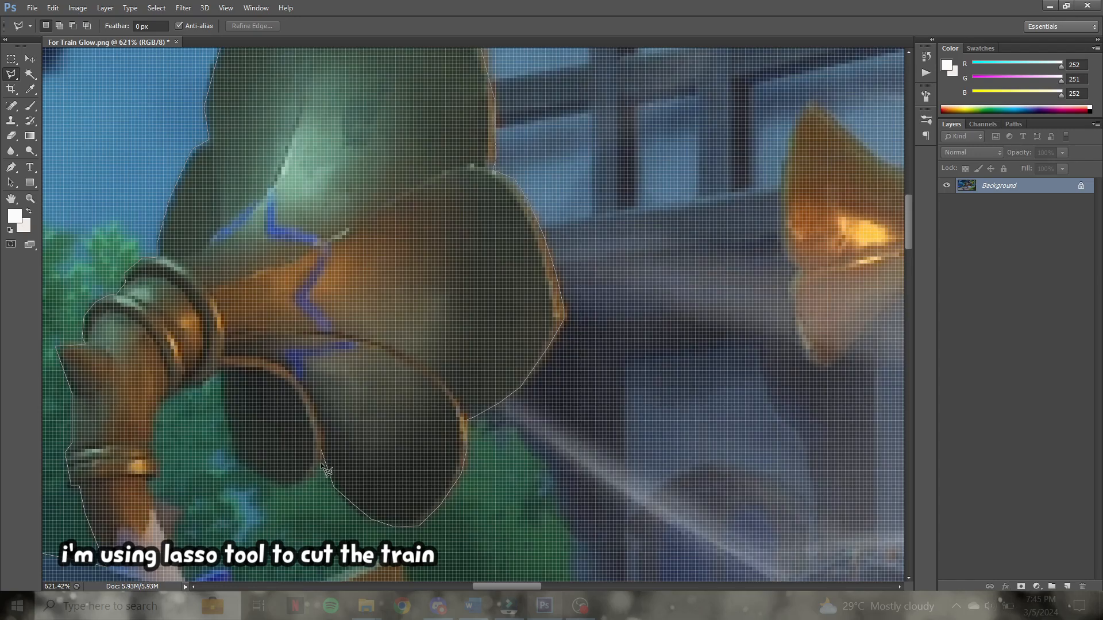
left_click(291, 488)
left_click(220, 371)
left_click(161, 404)
left_click(147, 219)
left_click(232, 329)
left_click(399, 292)
left_click(395, 280)
left_click(599, 375)
left_click(599, 333)
left_click(582, 288)
left_click(542, 279)
left_click(558, 250)
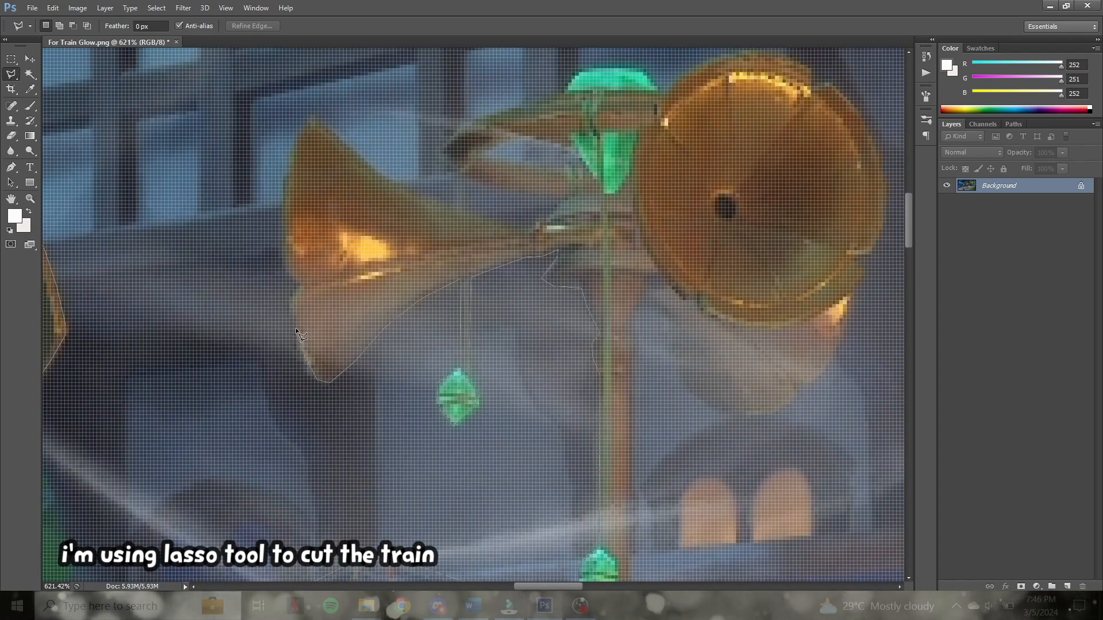
left_click(286, 212)
left_click(315, 118)
left_click(429, 205)
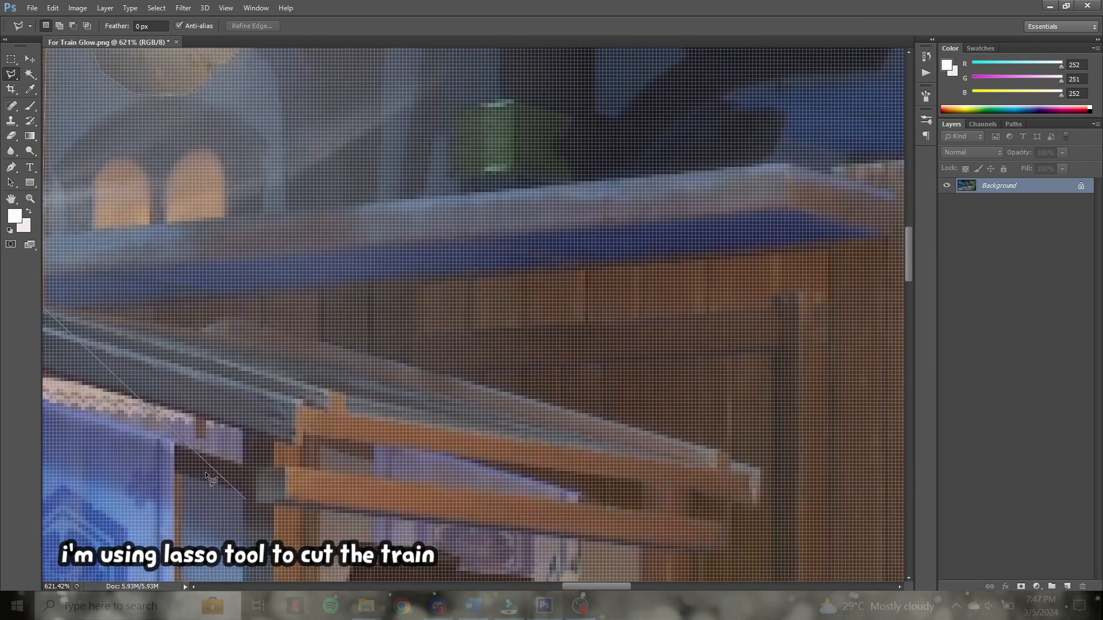
left_click(402, 186)
left_click(436, 197)
left_click(436, 186)
left_click(546, 181)
left_click(572, 186)
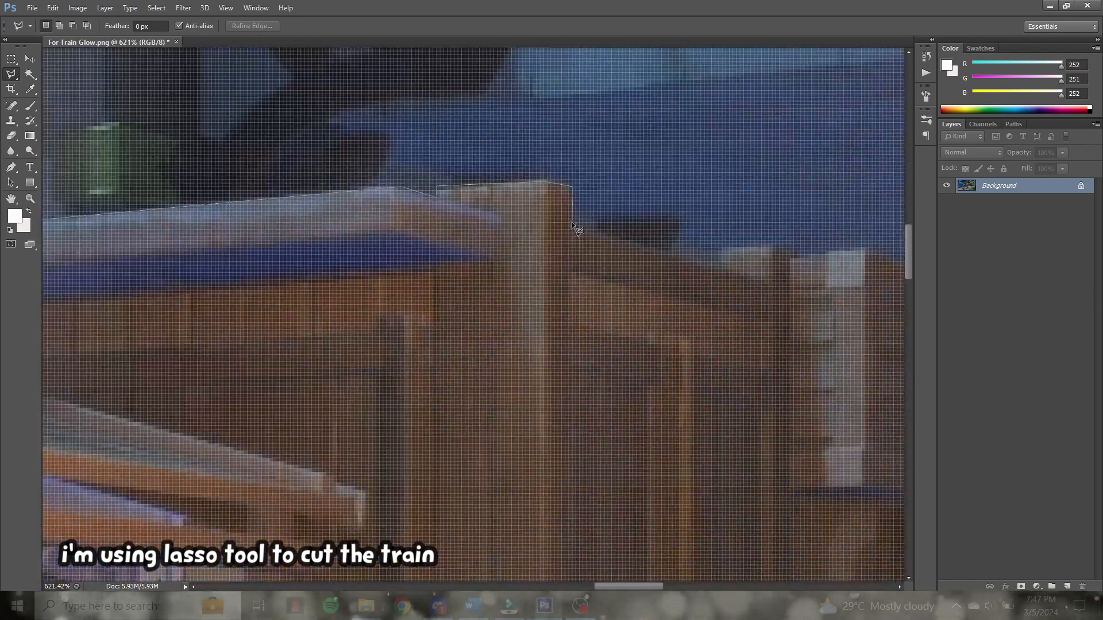
left_click(572, 222)
left_click(303, 182)
left_click(303, 239)
left_click(468, 283)
left_click(615, 337)
left_click(684, 374)
left_click(705, 254)
left_click(258, 249)
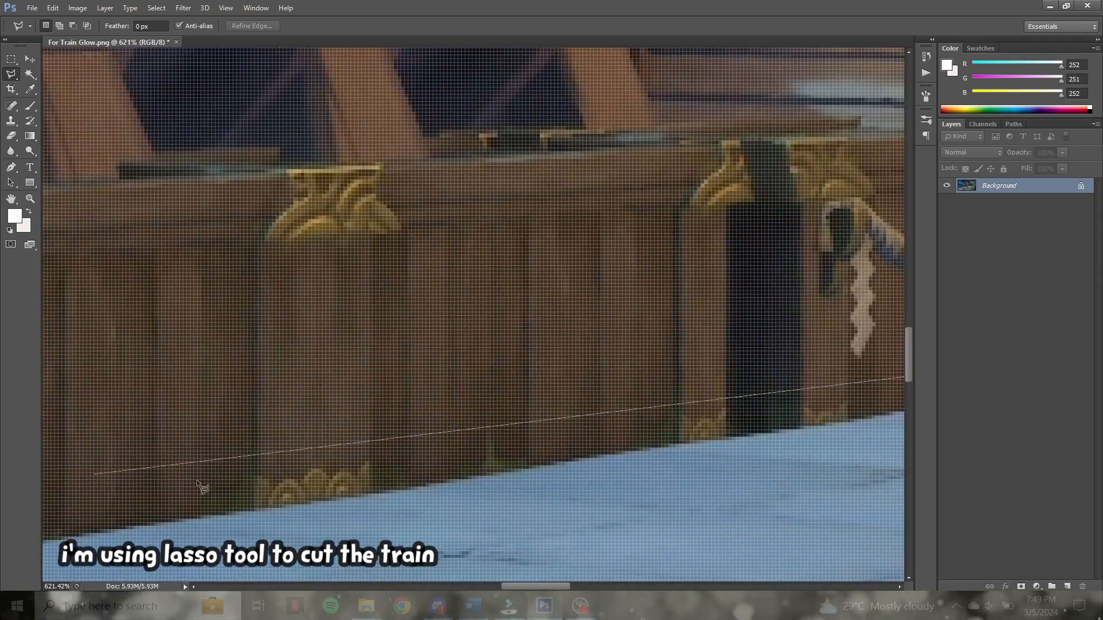
scroll(356, 174, "down", 3)
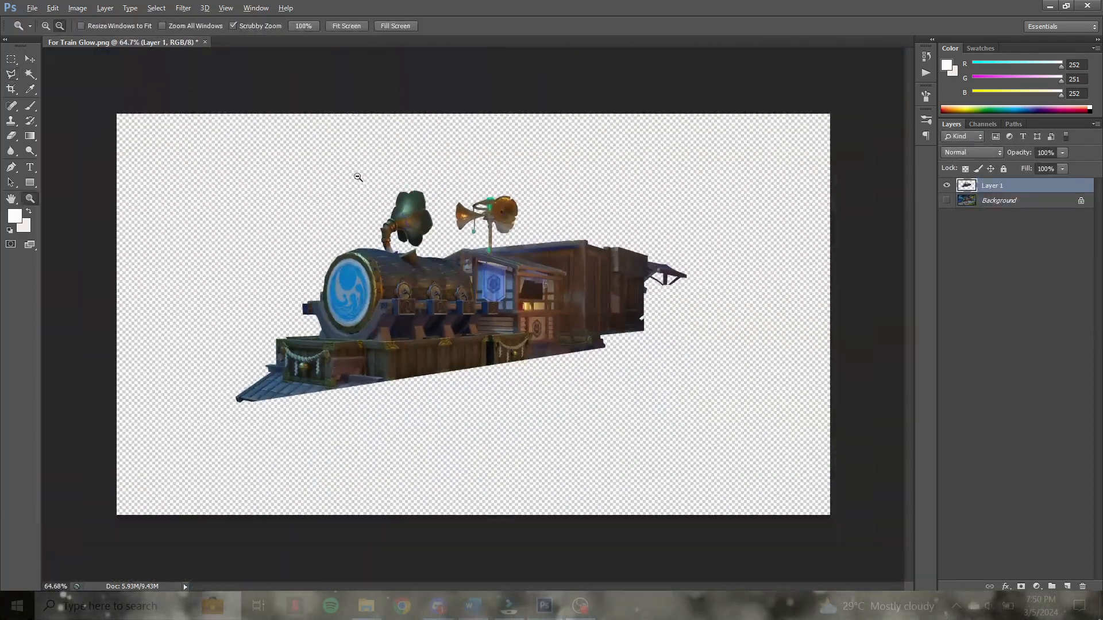
- Turn the cut-out train on Layer 1 solid white by setting its Hue/Saturation lightness to +100
scroll(357, 175, "up", 1)
left_click(77, 8)
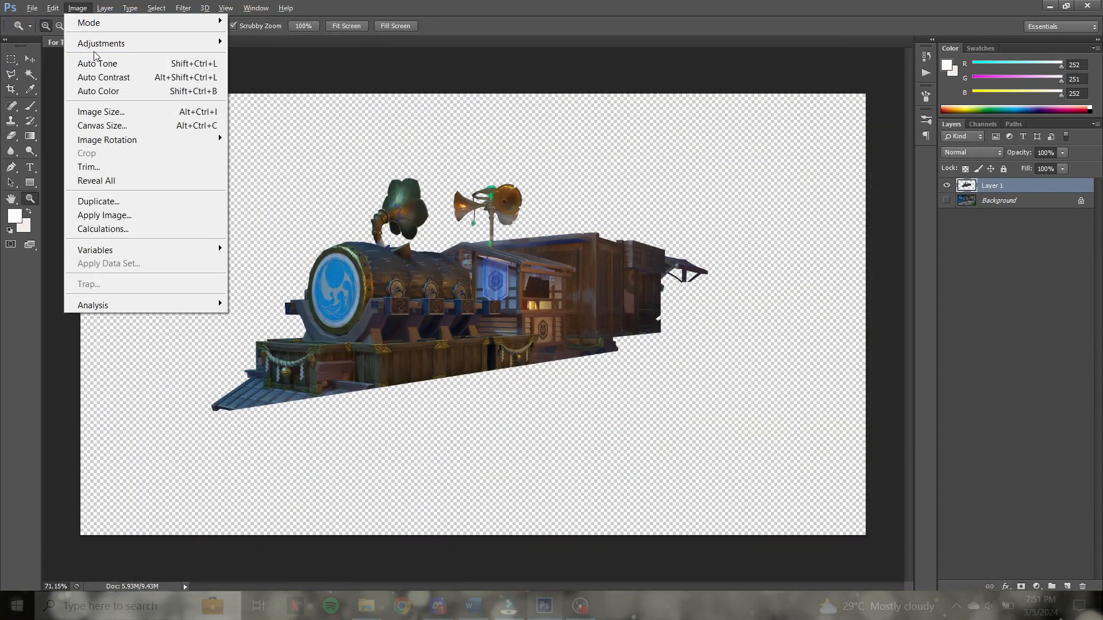
mouse_move(101, 43)
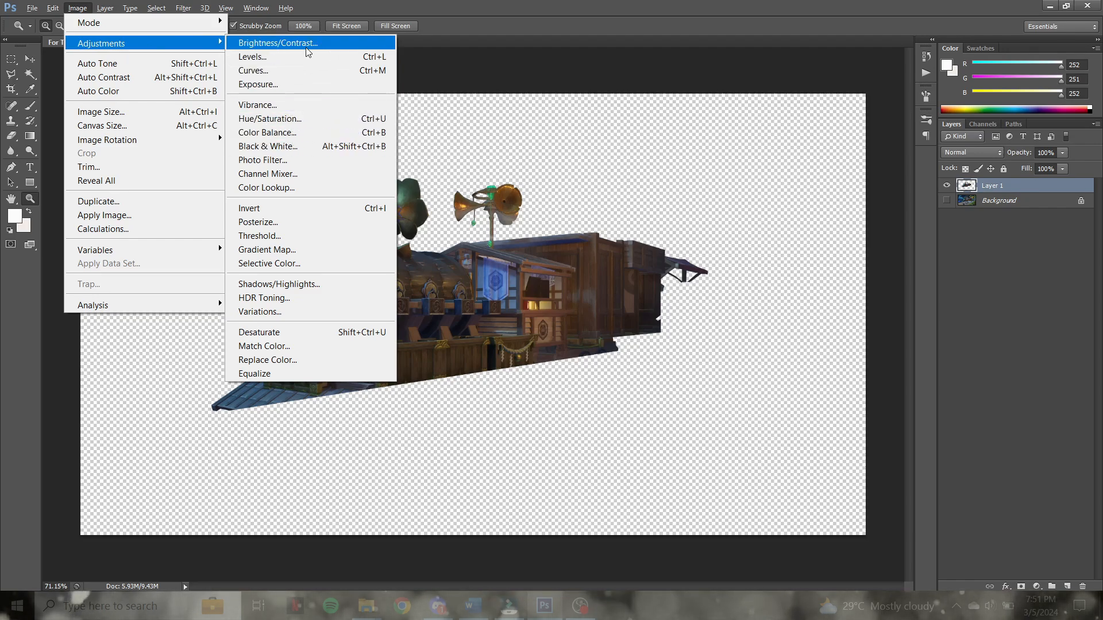
left_click(302, 119)
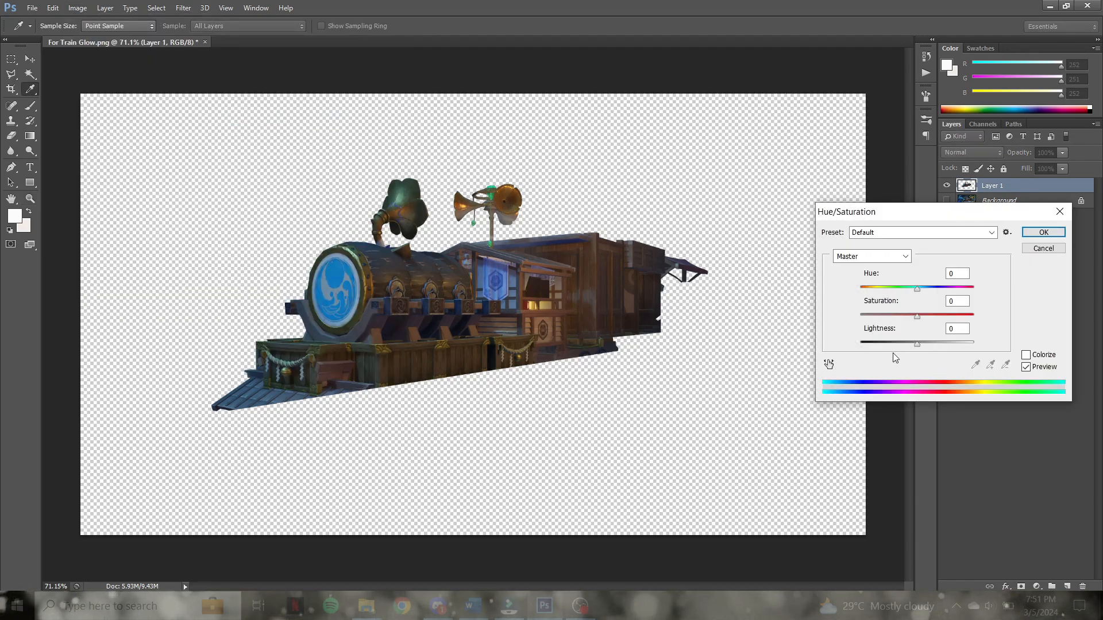
left_click_drag(917, 344, 980, 343)
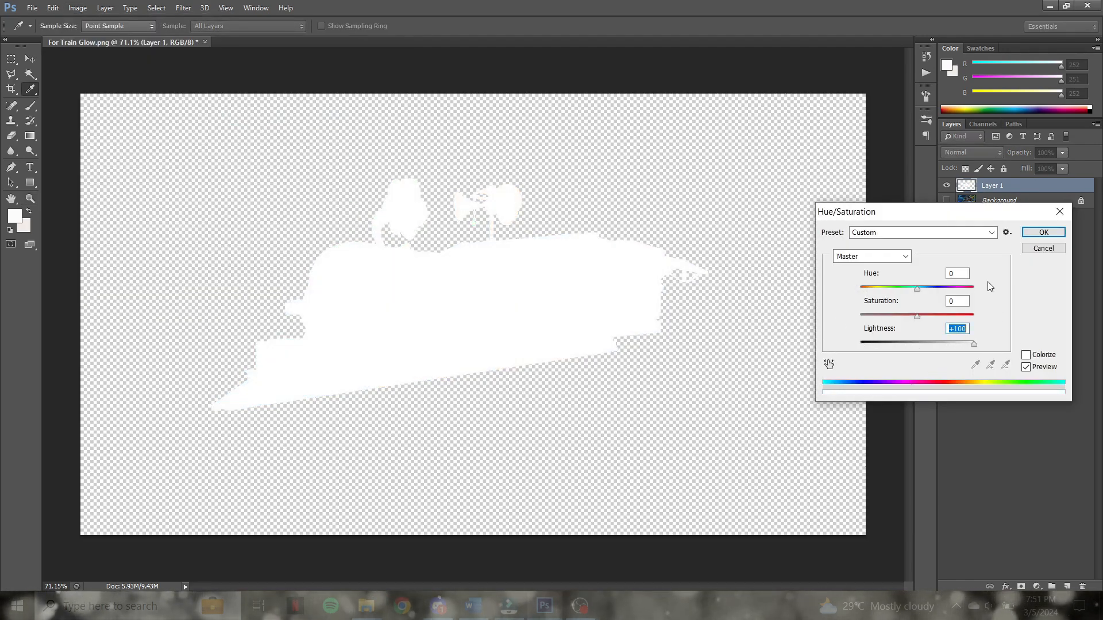
left_click_drag(963, 213, 824, 248)
key("Return")
key("z")
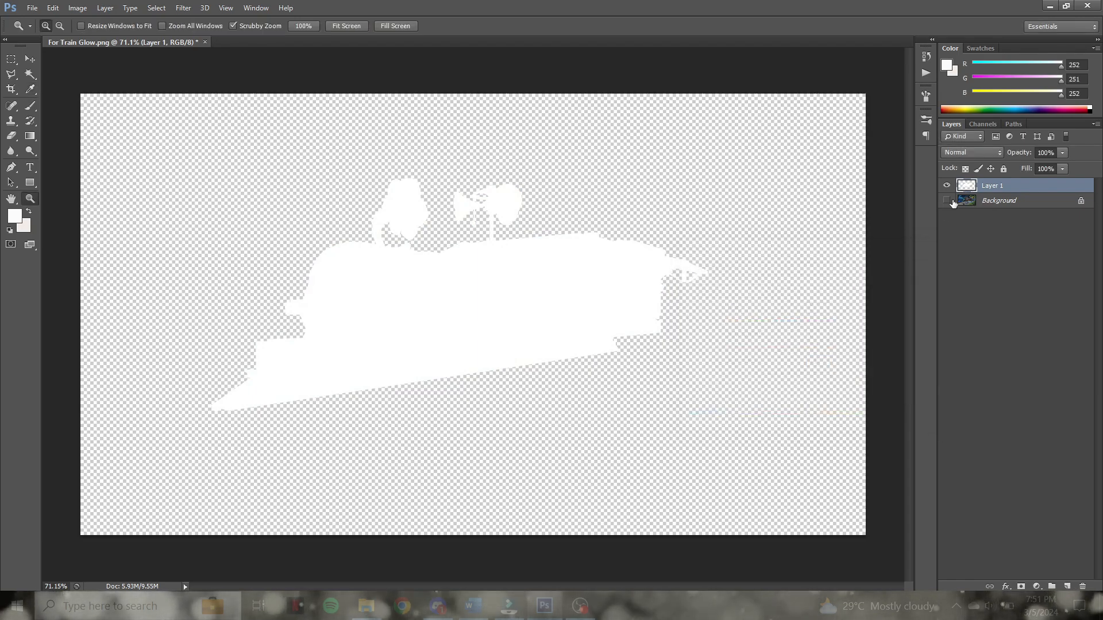
- Show the Background layer behind the white train silhouette
left_click(947, 200)
scroll(449, 230, "up", 2)
scroll(449, 229, "down", 1)
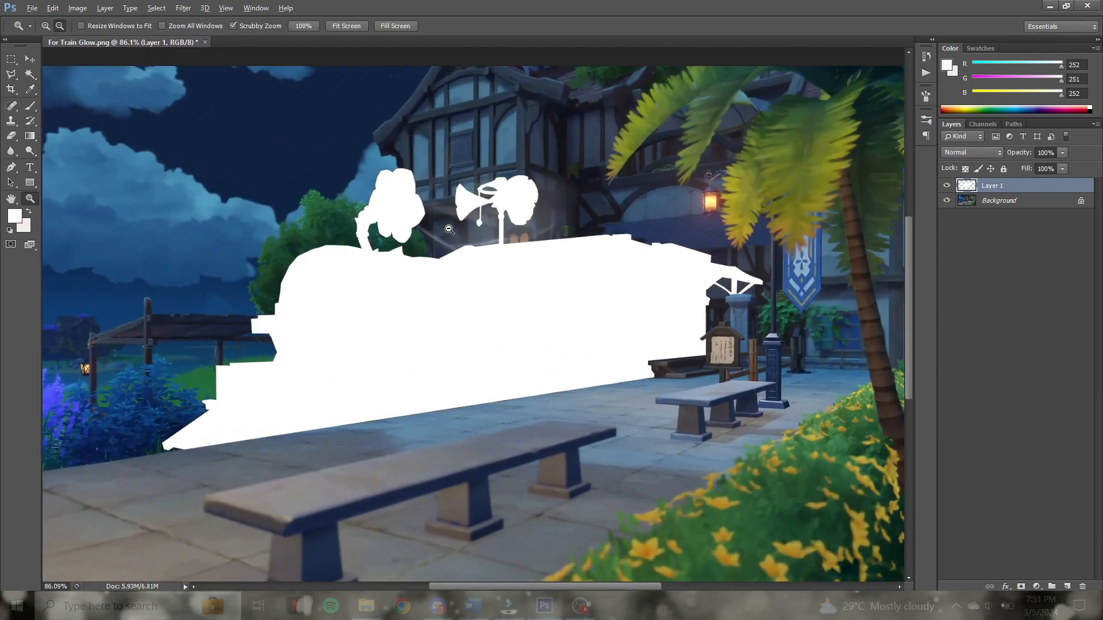
- Add an Outer Glow layer style to Layer 1's white train and change its glow colour to light cyan
right_click(989, 187)
left_click(840, 104)
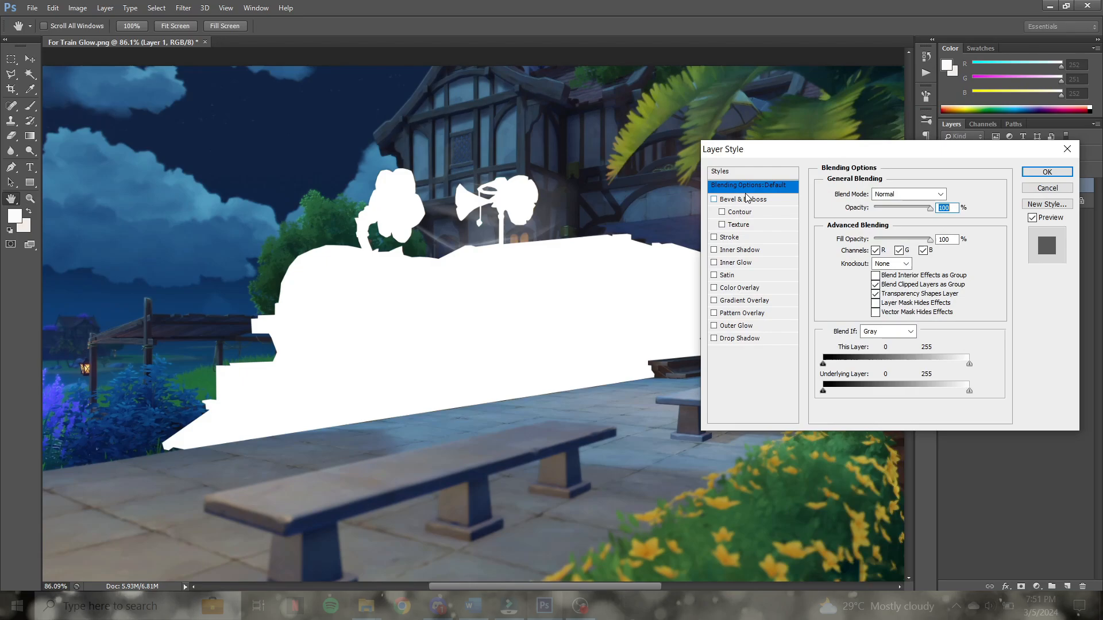
left_click(732, 325)
left_click(851, 234)
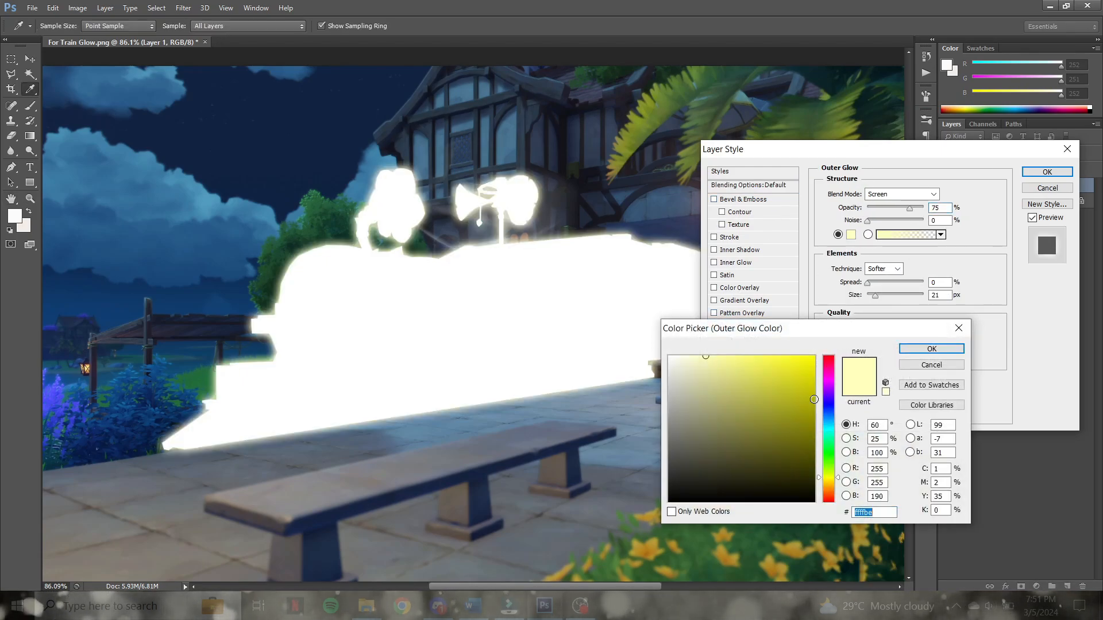
left_click(829, 430)
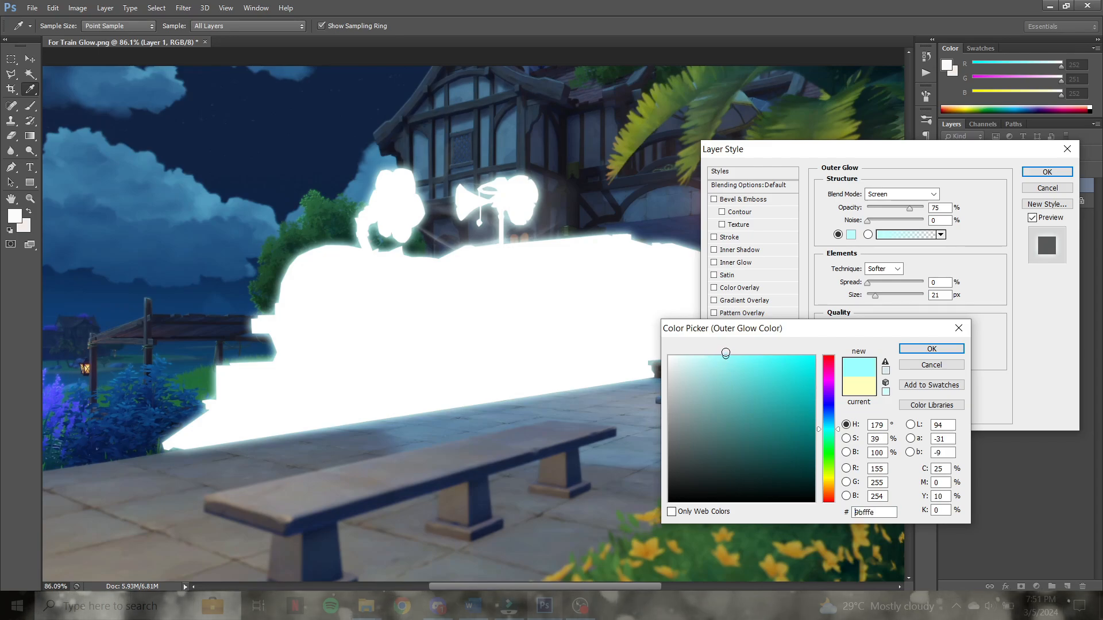
left_click(939, 347)
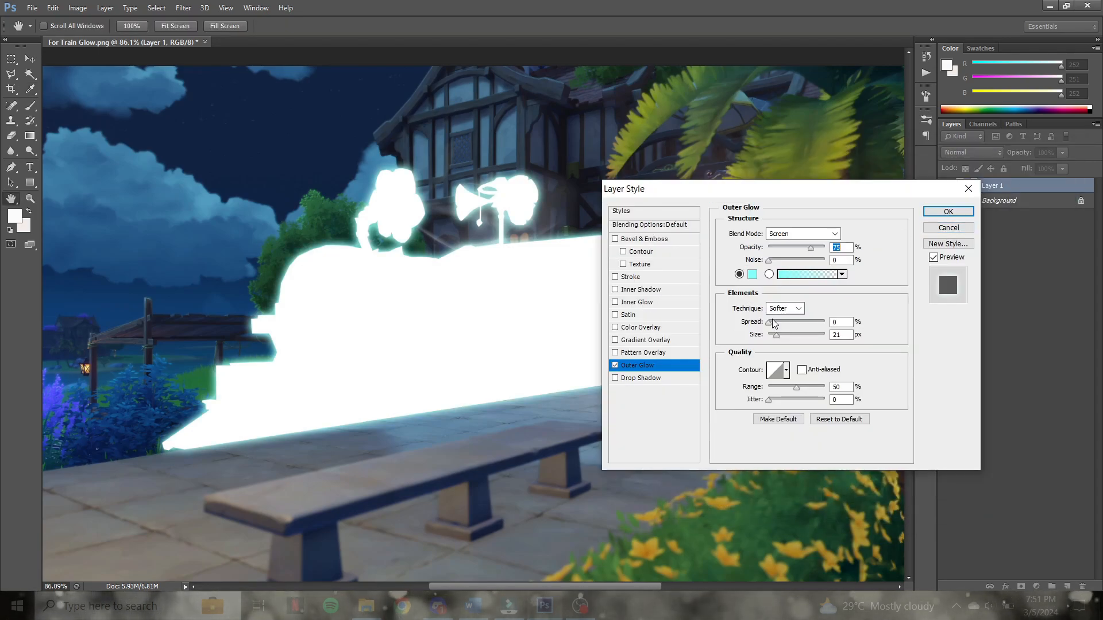
- Set the Outer Glow's spread to 3% and size to 15 px, and apply the layer style
left_click_drag(773, 323, 776, 323)
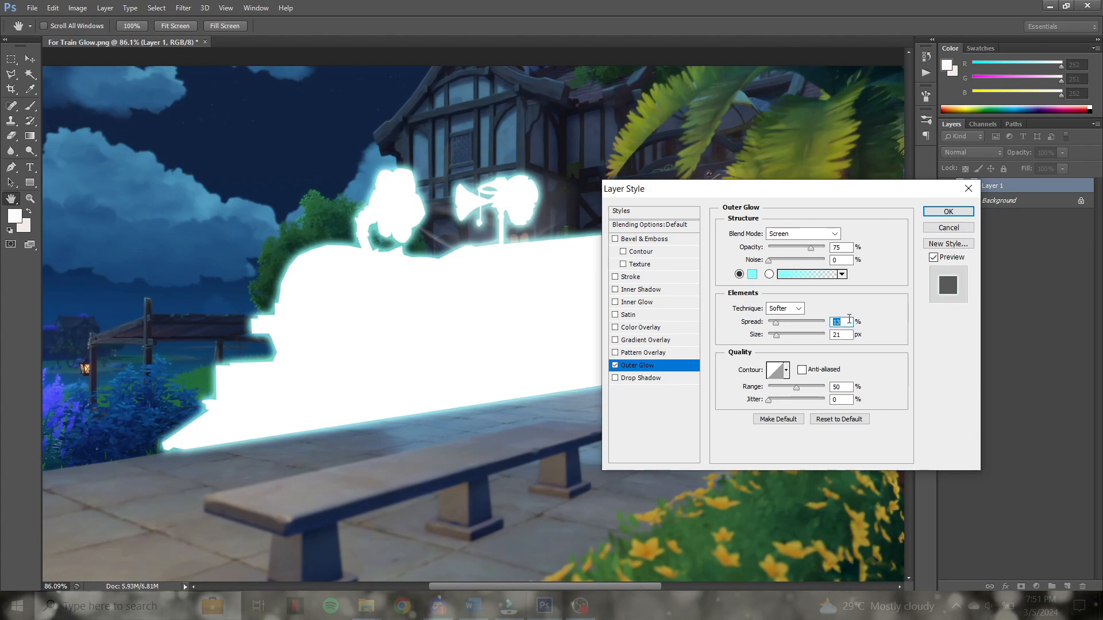
type("10")
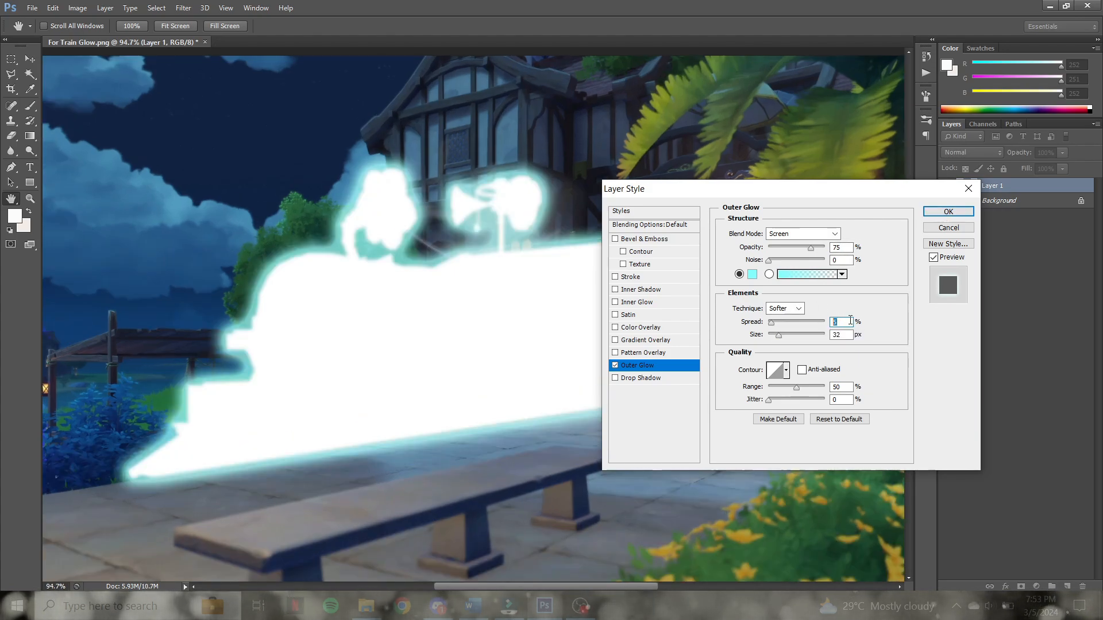
type("3")
key("Tab")
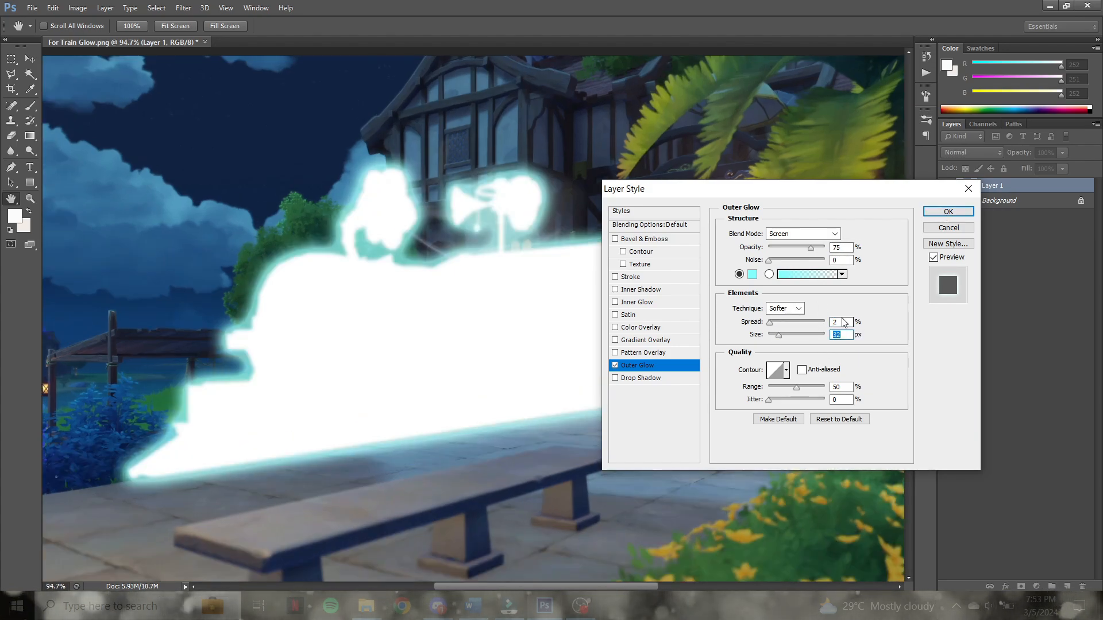
type("12")
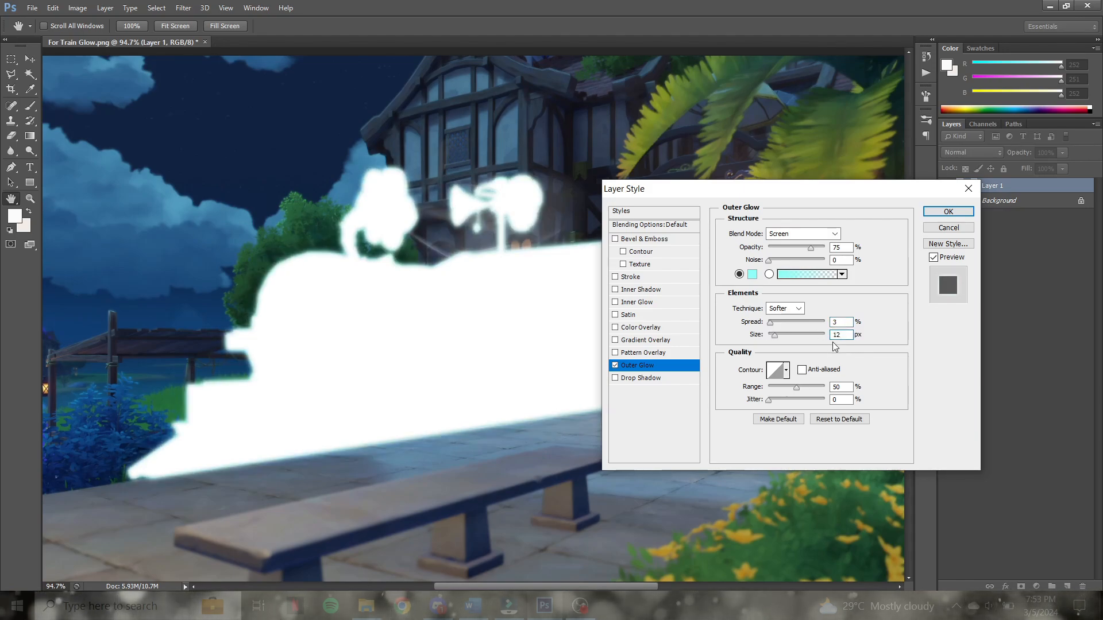
type("15")
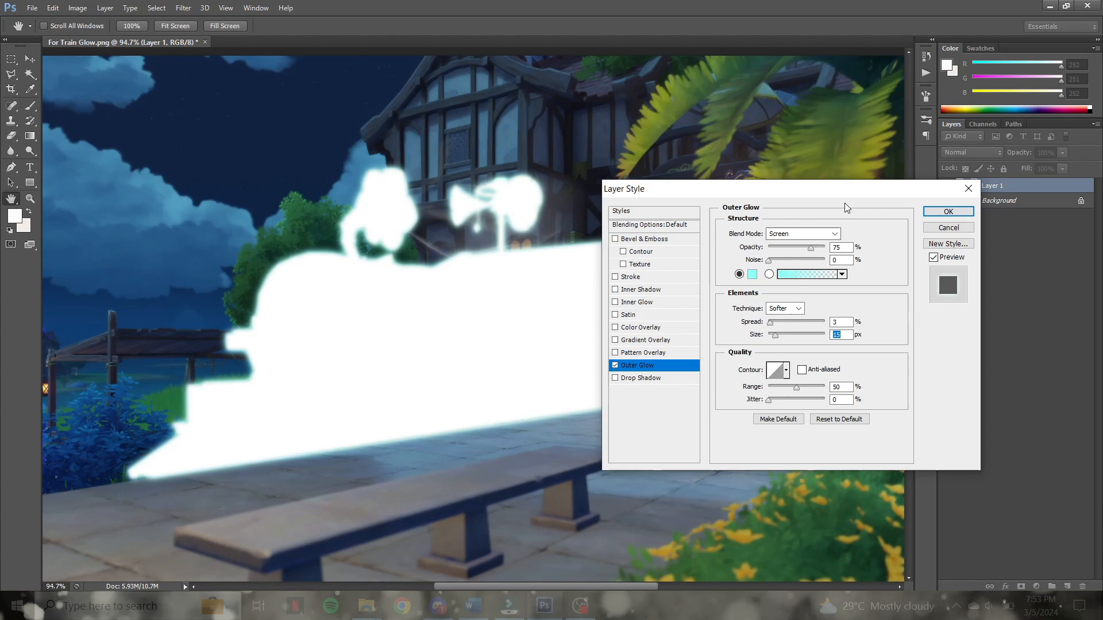
type("z")
left_click(949, 212)
- Toggle Layer 1's visibility to compare the image with and without the glowing train silhouette
scroll(510, 280, "down", 7)
scroll(513, 267, "up", 6)
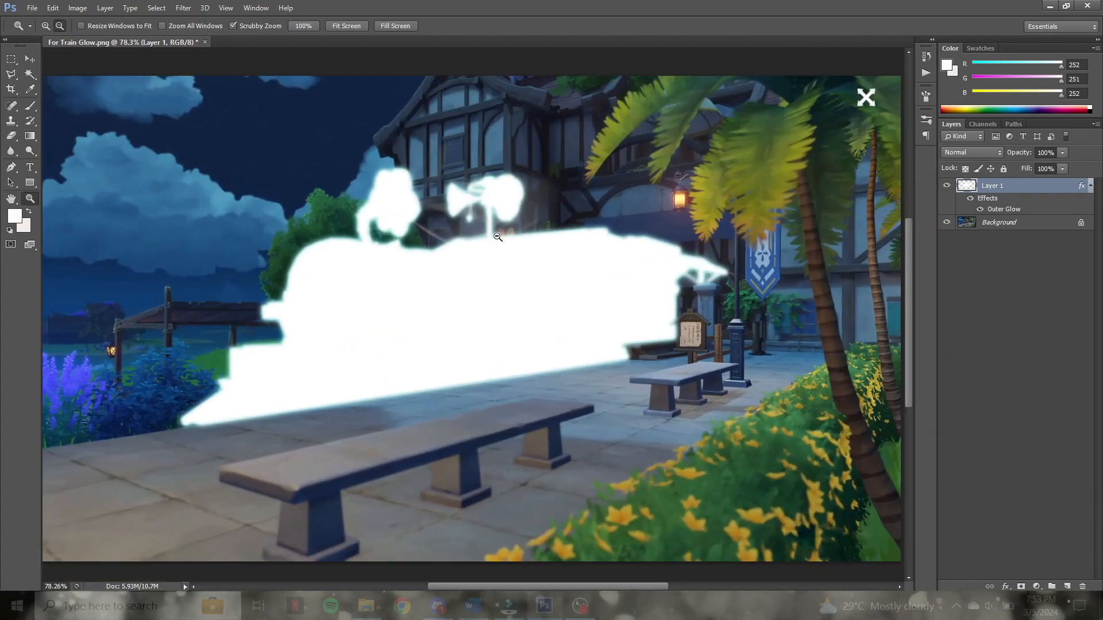
scroll(476, 260, "down", 2)
left_click(947, 185)
left_click(947, 185)
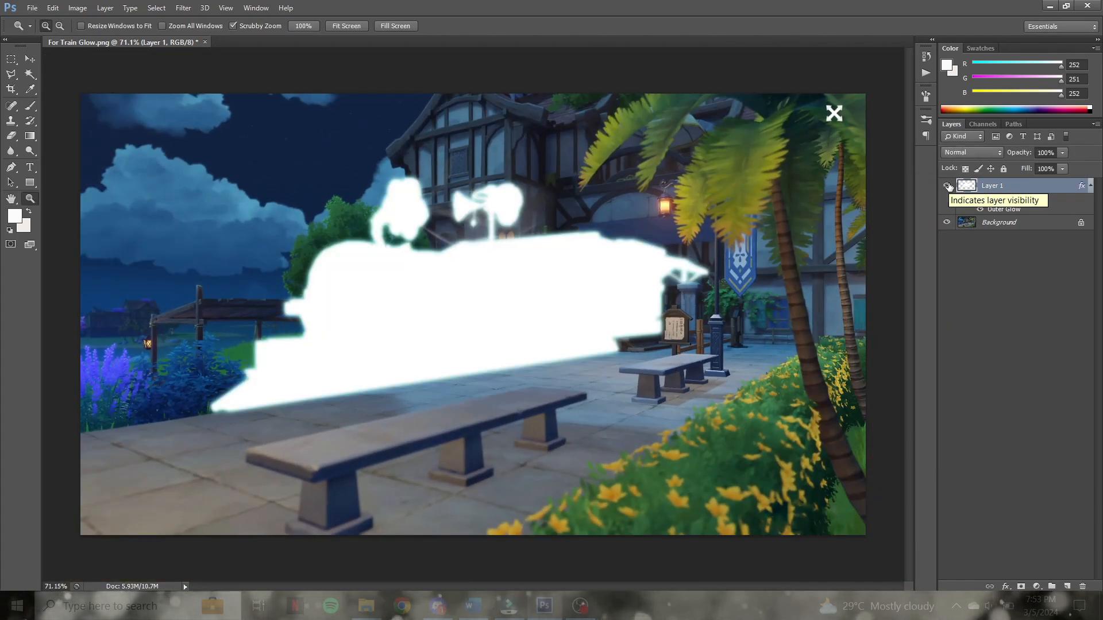
left_click(947, 185)
left_click(947, 185)
left_click(947, 185)
left_click(947, 185)
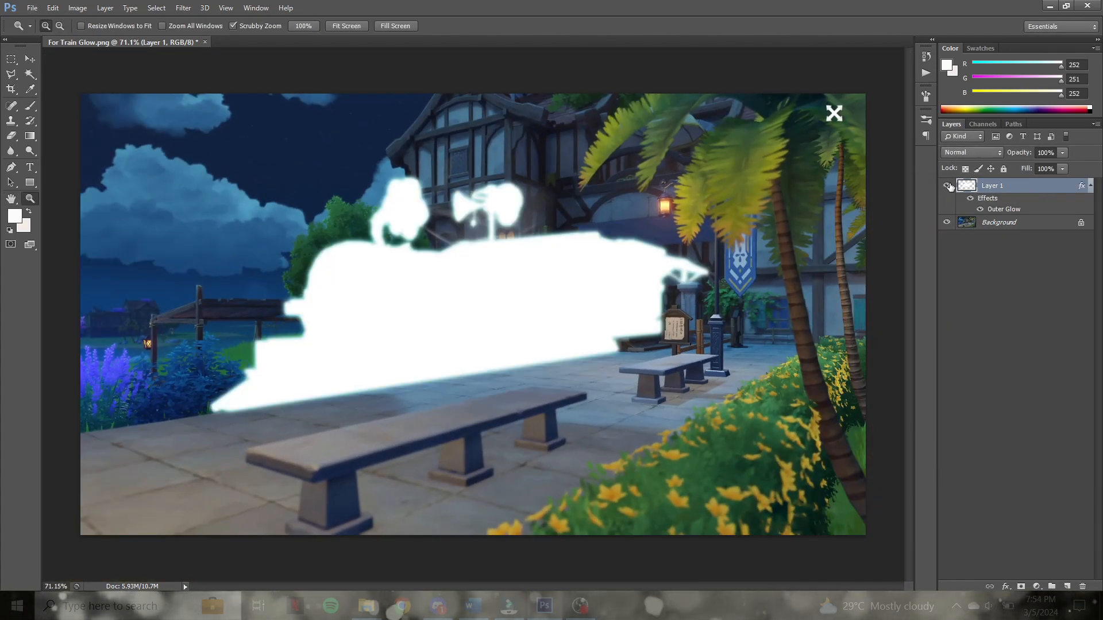
- Duplicate Layer 1 as MOVING and hide the original Layer 1
right_click(998, 191)
left_click(850, 148)
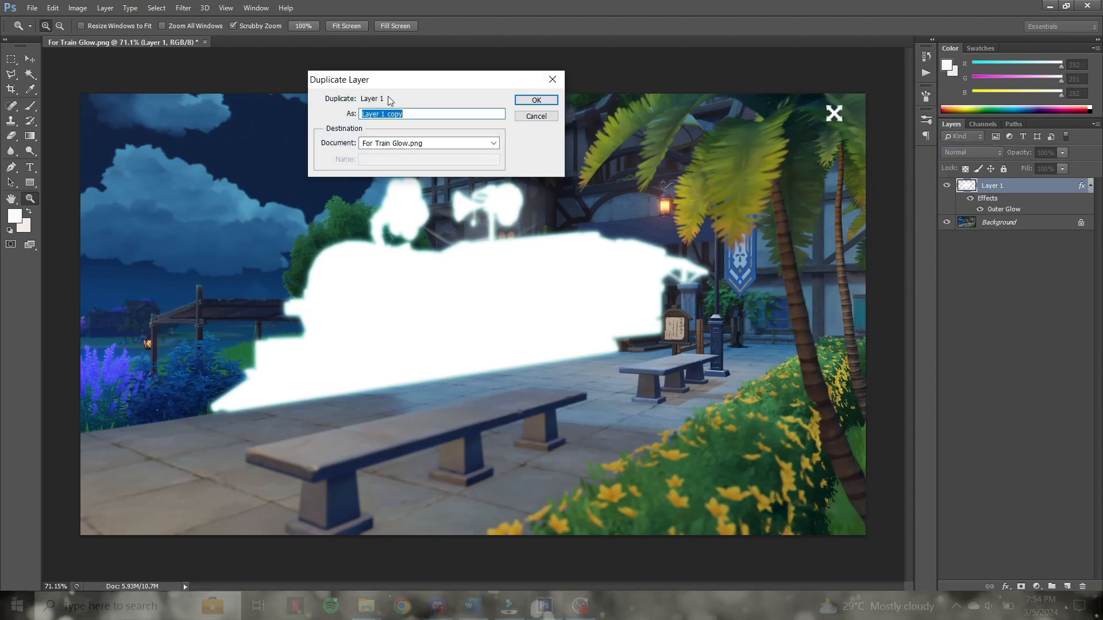
left_click(419, 114)
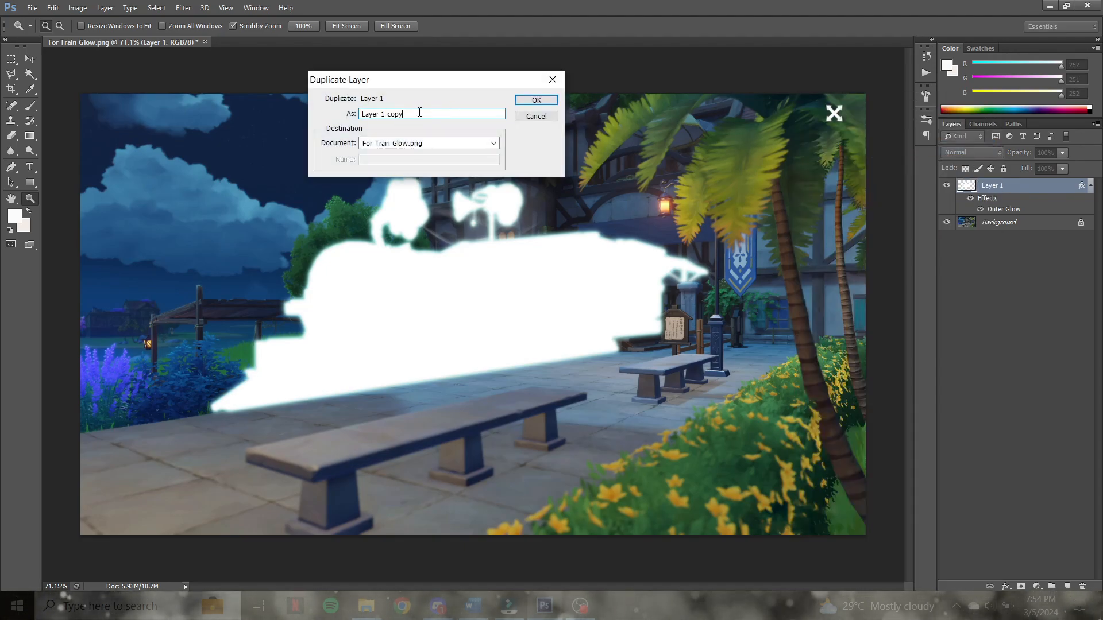
left_click_drag(419, 114, 318, 105)
type("MOVING")
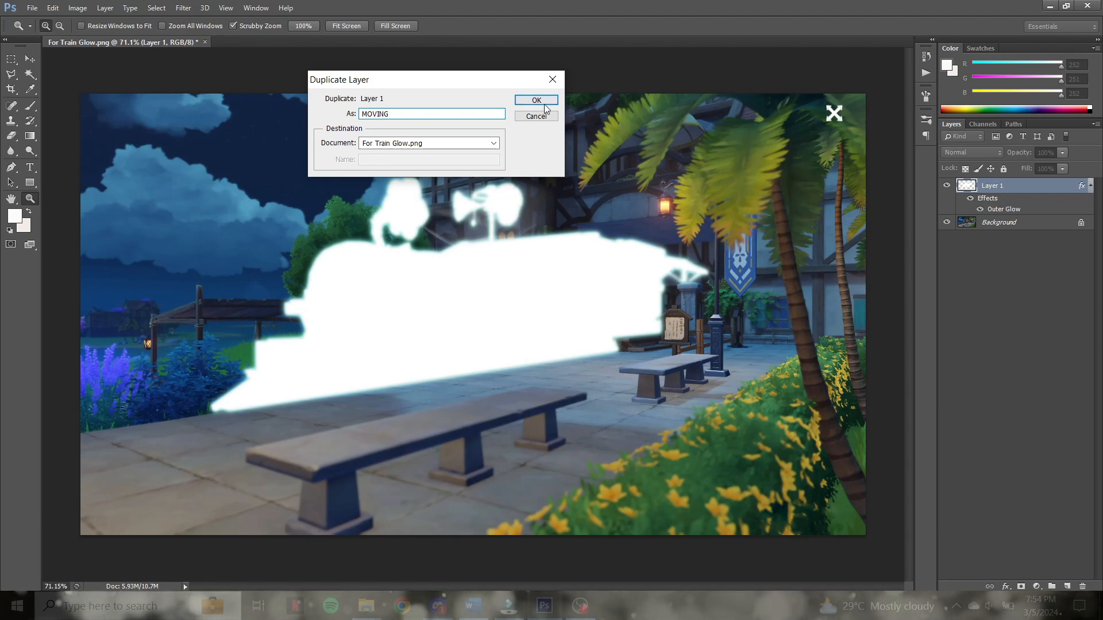
left_click(538, 101)
left_click(947, 222)
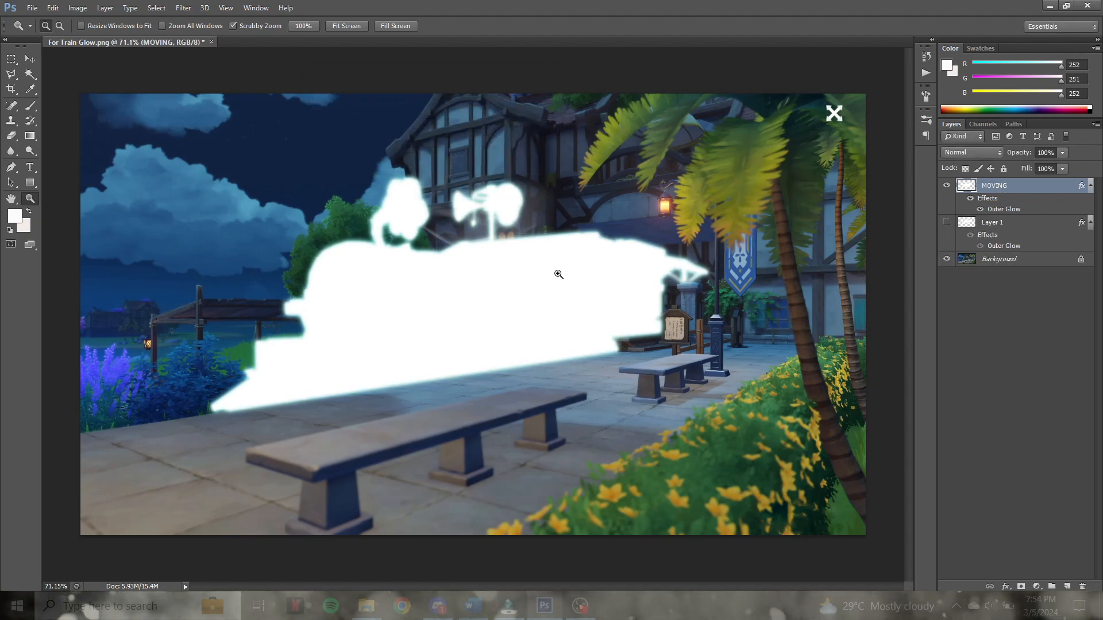
- Apply a Motion Blur to the MOVING layer with an angle of 11° and a distance of 100 pixels
scroll(557, 272, "up", 1)
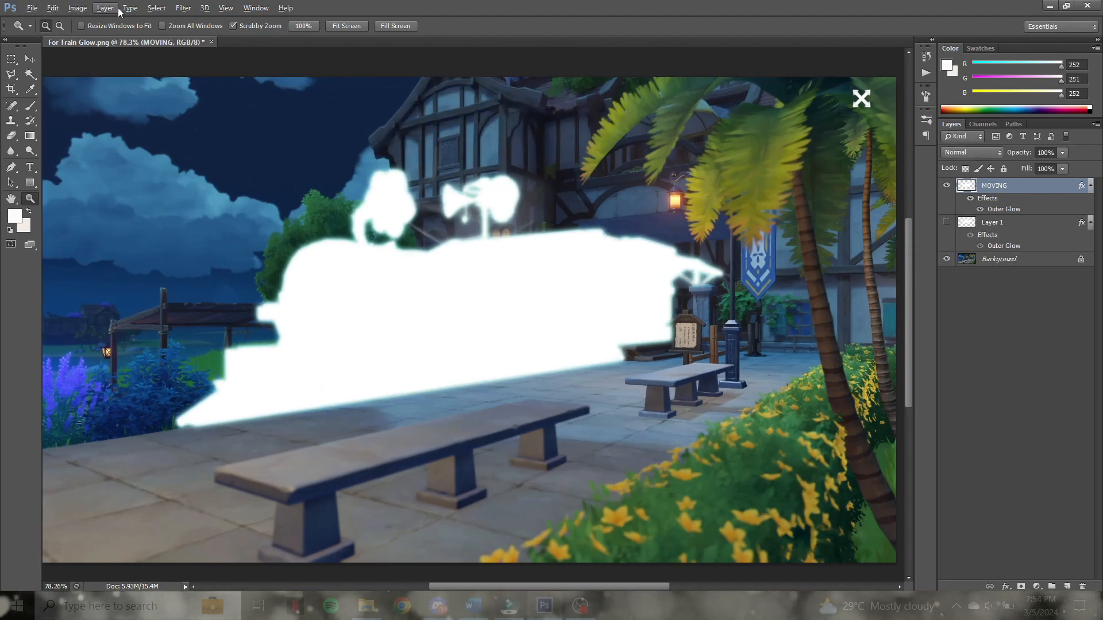
left_click(183, 8)
mouse_move(247, 140)
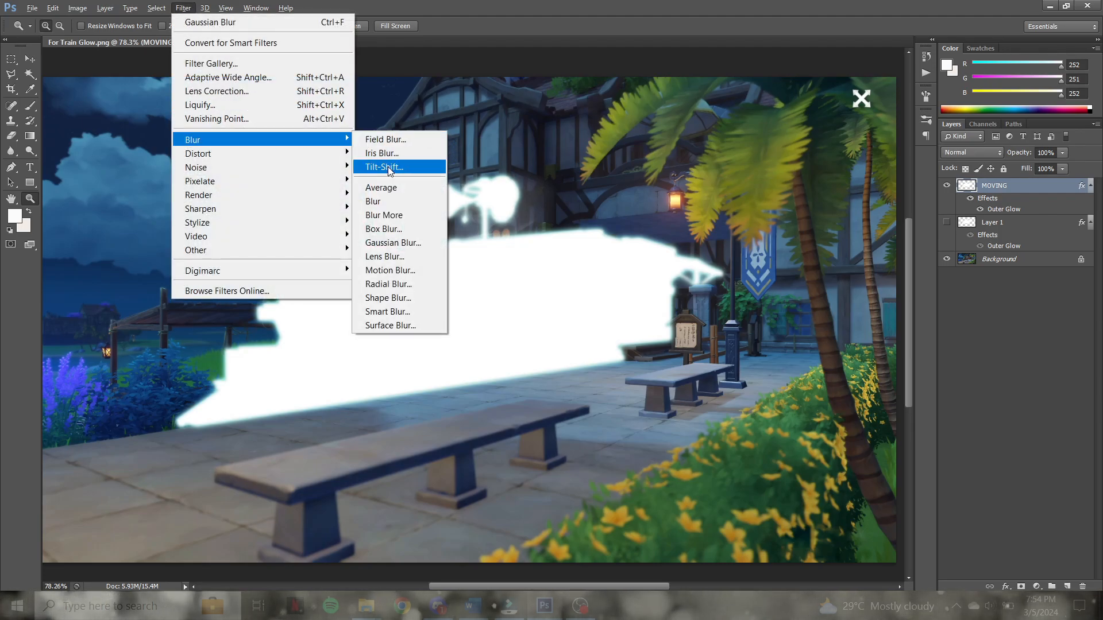
left_click(384, 270)
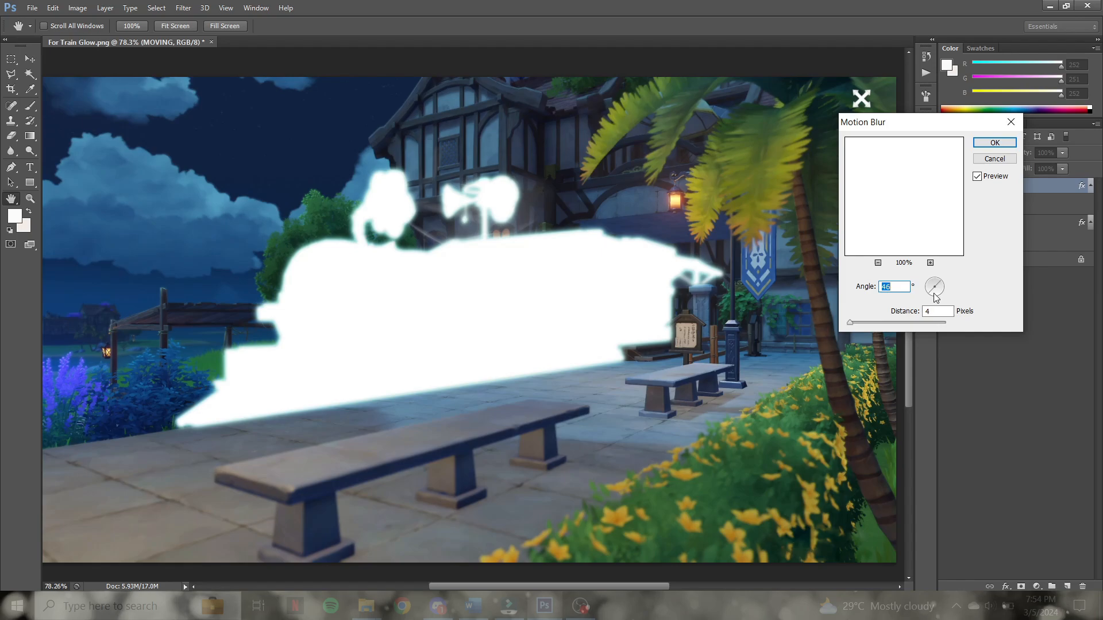
left_click_drag(927, 293, 918, 292)
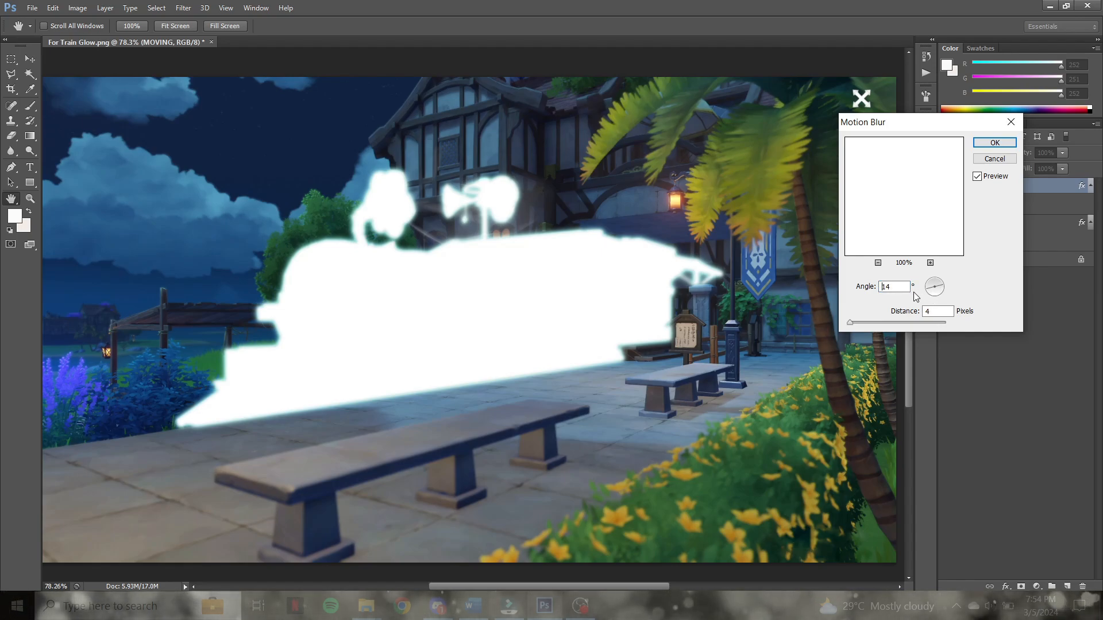
double_click(899, 290)
mouse_move(858, 327)
left_mouse_down()
mouse_move(877, 323)
mouse_move(845, 314)
mouse_move(858, 323)
left_mouse_up()
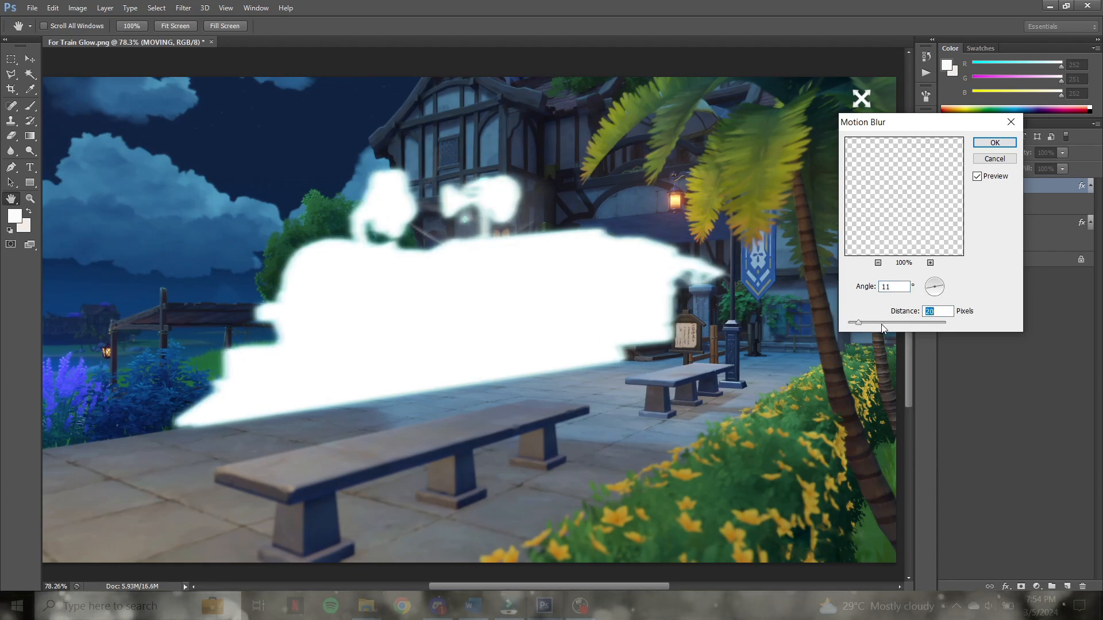
type("100")
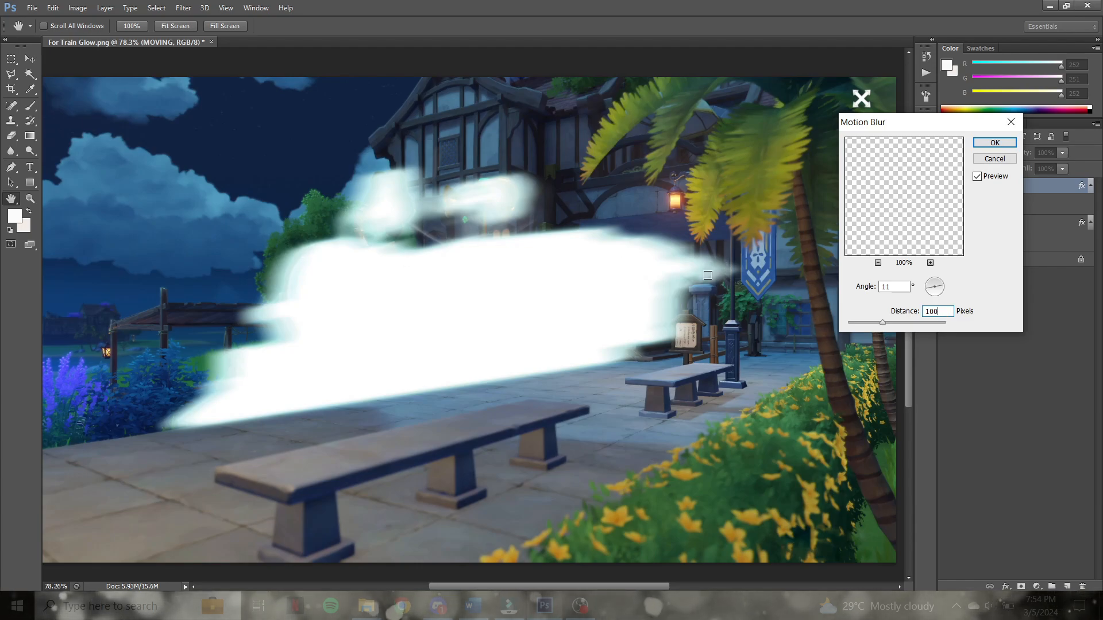
left_click(1000, 144)
- Hide the motion-blurred MOVING layer and show the sharp train silhouette on Layer 1 instead
scroll(609, 266, "down", 3)
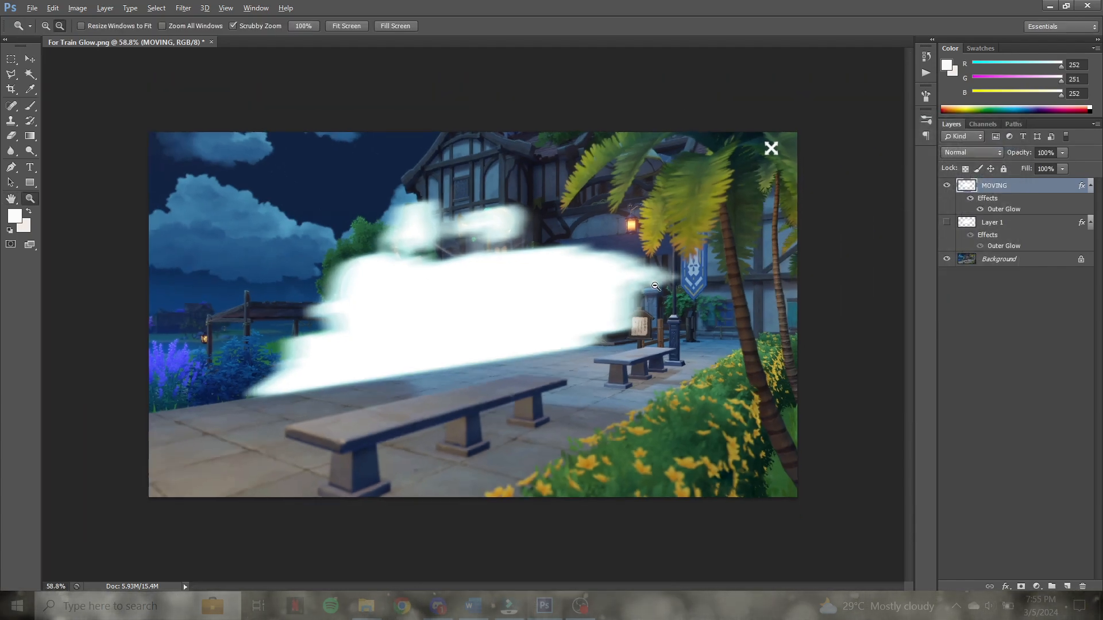
scroll(603, 265, "up", 4)
scroll(603, 265, "down", 3)
scroll(478, 274, "up", 1)
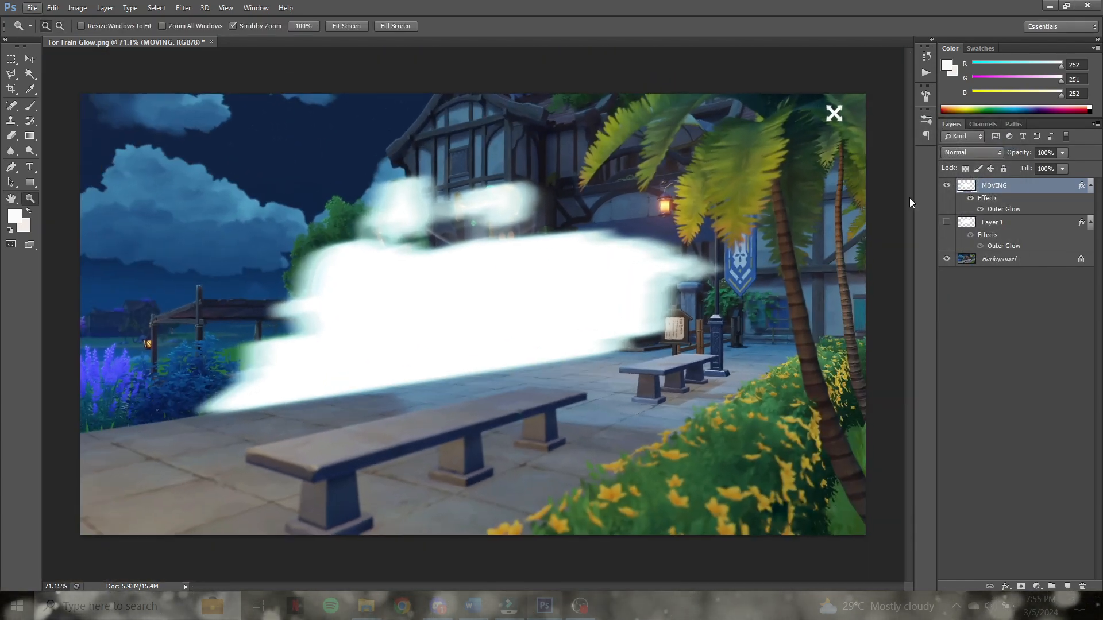
left_click(947, 185)
left_click(947, 222)
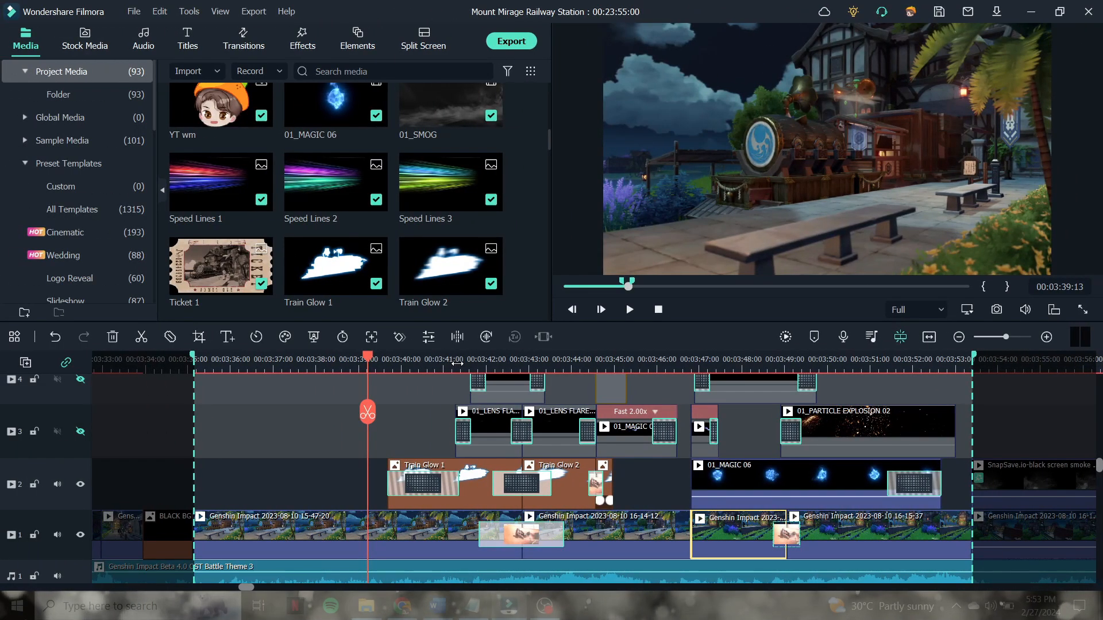
- In Filmora, view the timeline at 00:03:41:19, select the Train Glow 1 clip and preview its source image in the project media
left_click(458, 363)
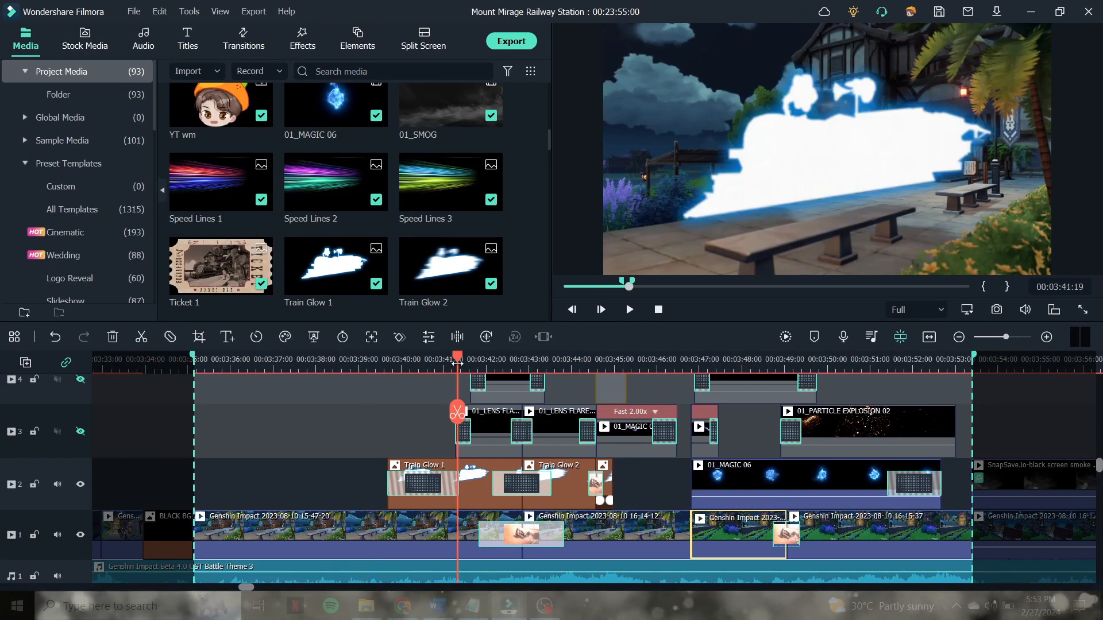
left_click(481, 484)
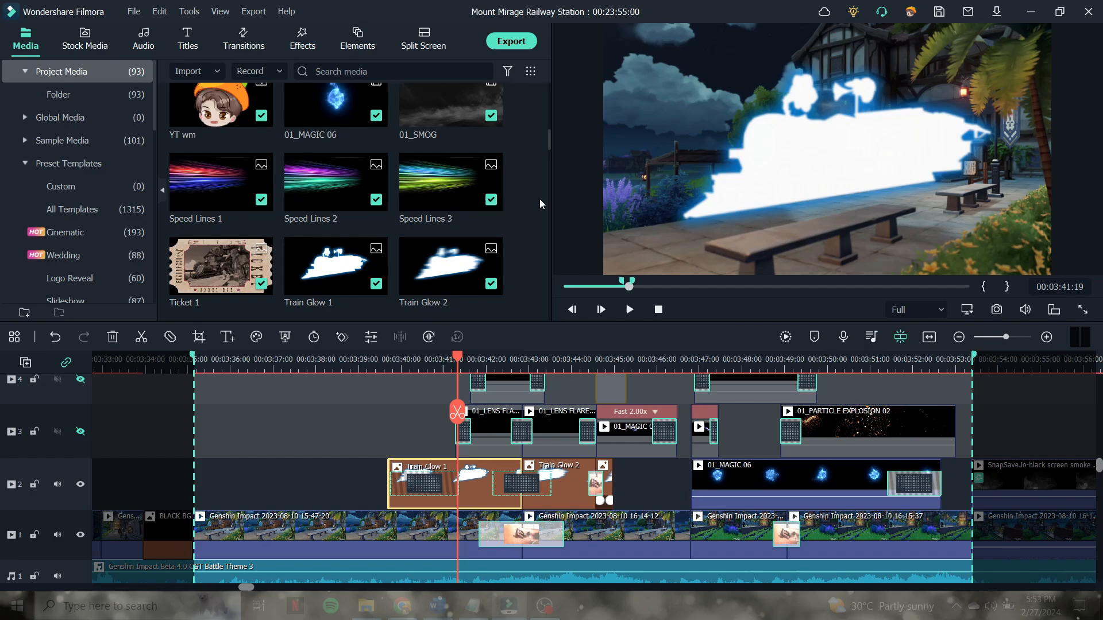
double_click(324, 276)
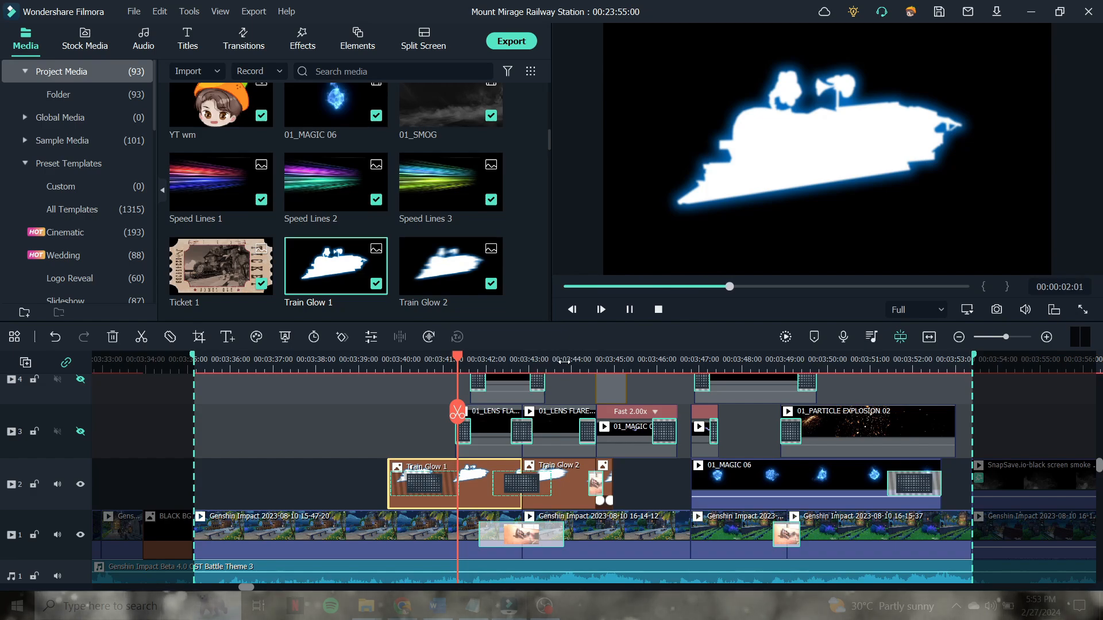
- View the timeline at 00:03:43:50, select the Train Glow 2 clip and preview its source image in the project media
left_click(564, 360)
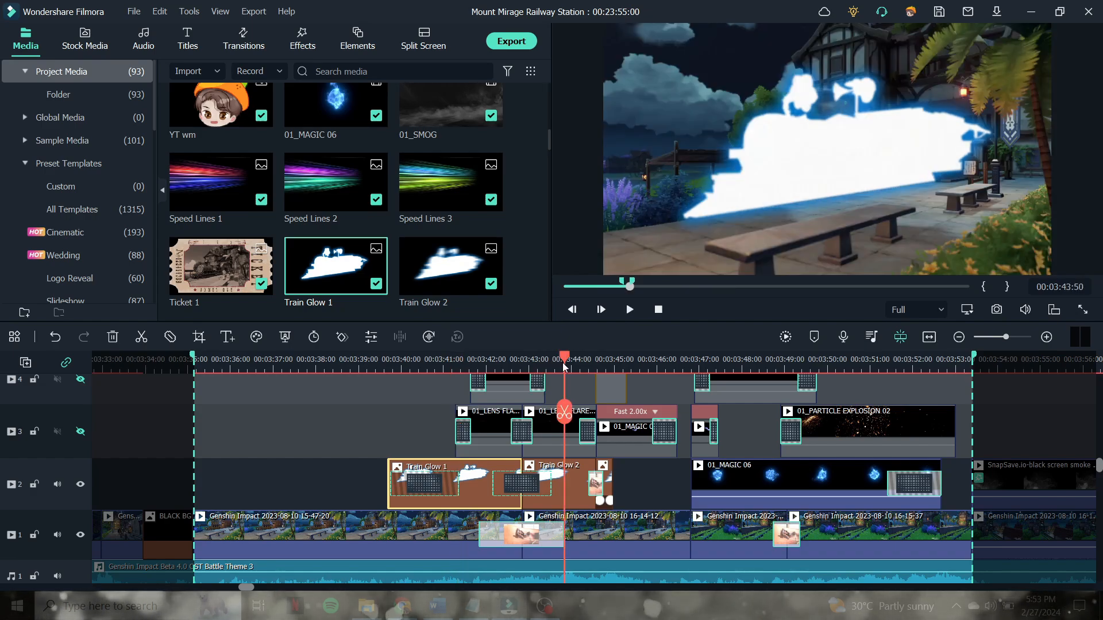
left_click(567, 493)
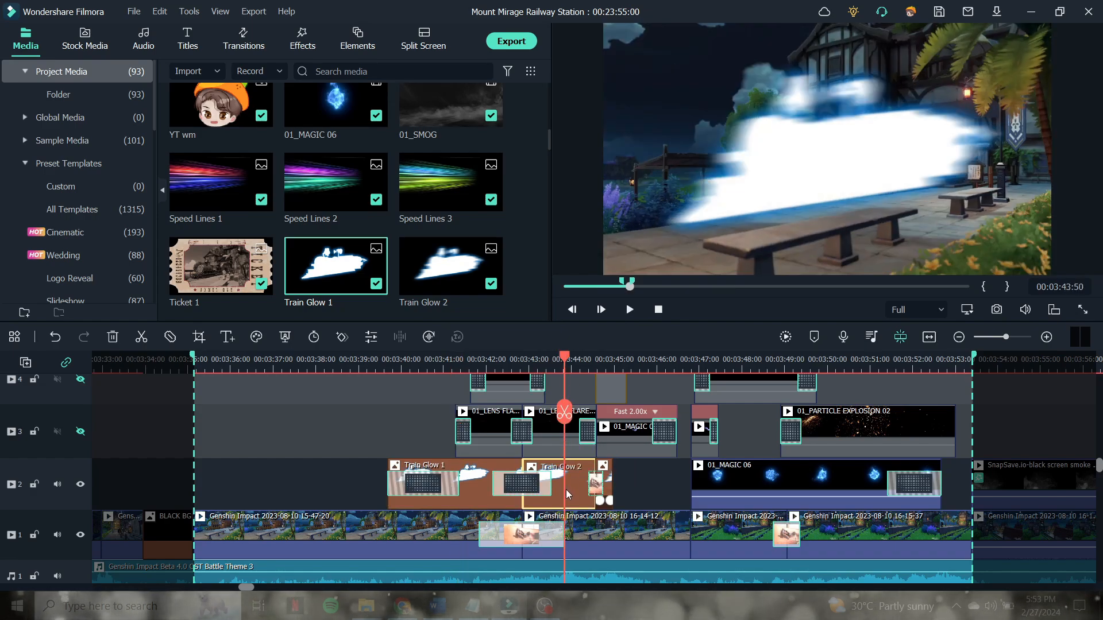
double_click(446, 271)
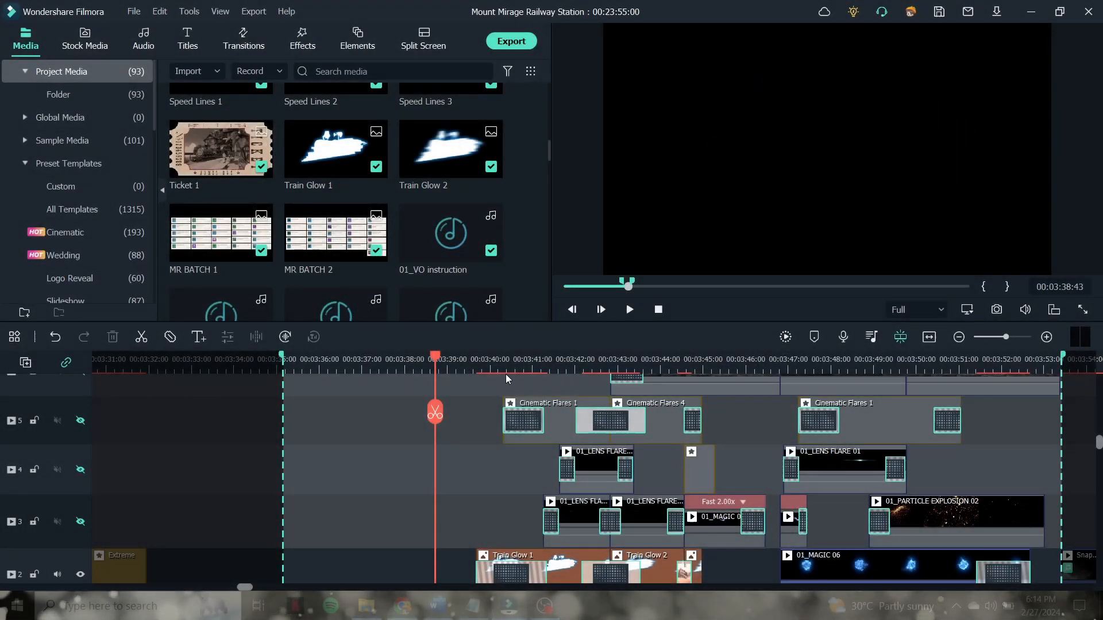
- Make the first video track visible with the playhead at 00:03:38:11, and preview the Train Glow 2 image from the project media
scroll(498, 402, "down", 1)
scroll(491, 422, "down", 1)
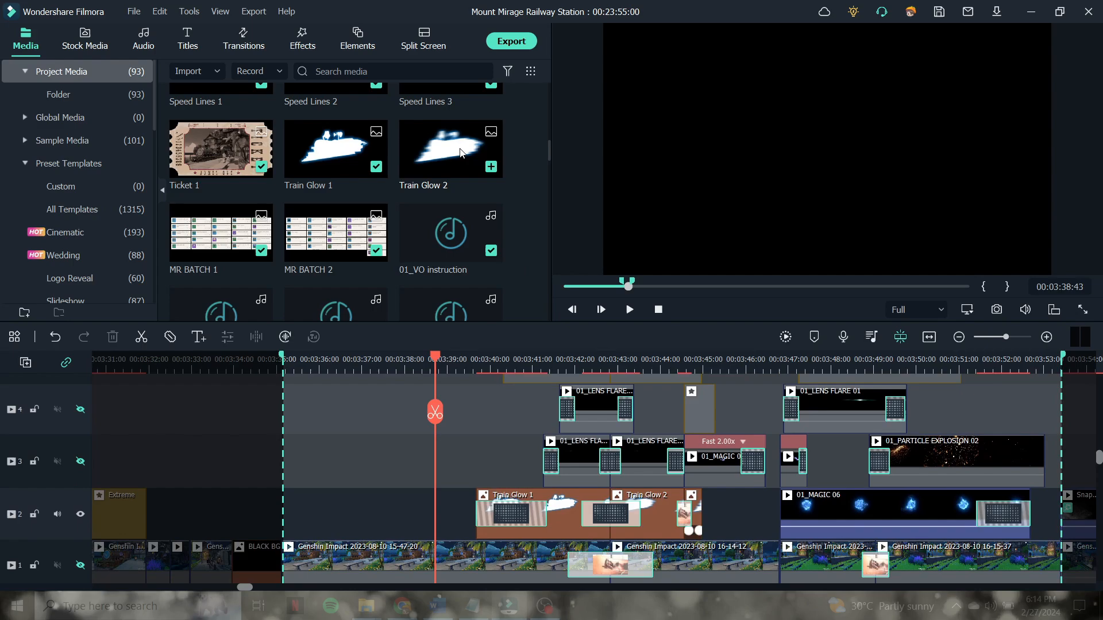
scroll(315, 467, "down", 1)
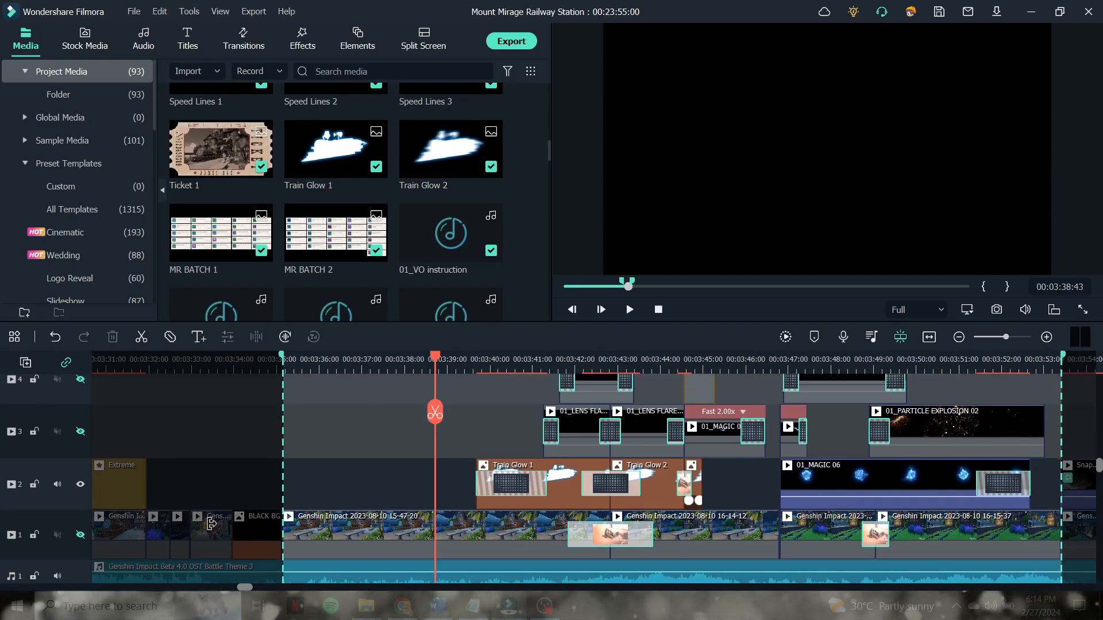
left_click(80, 535)
left_click(413, 363)
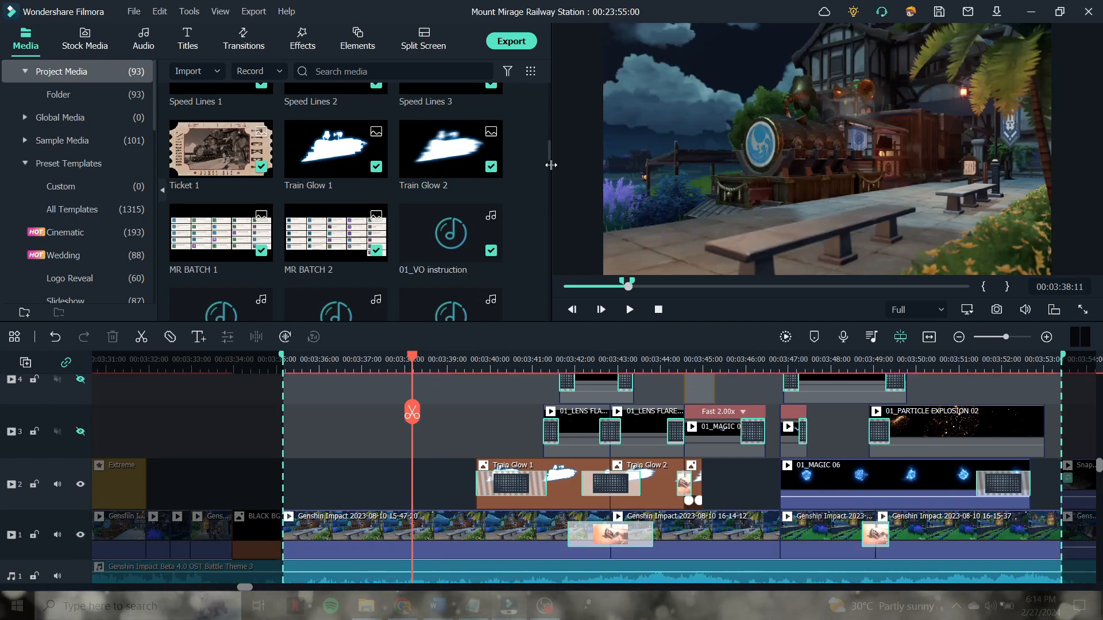
double_click(415, 141)
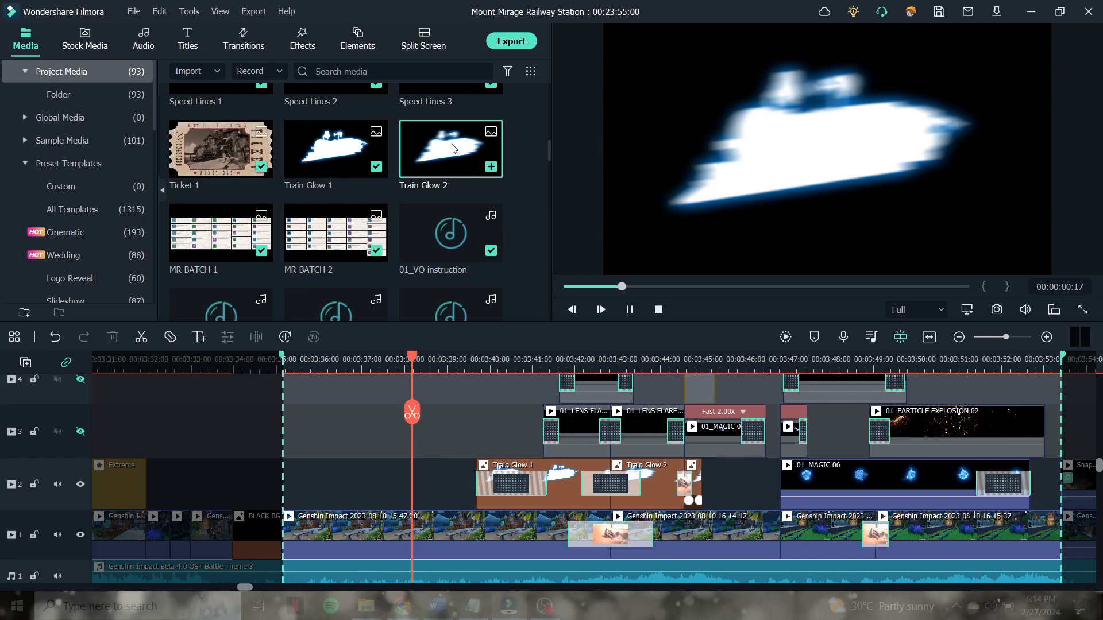
- Add Train Glow 2 to the second video track ahead of Train Glow 1, shorten it and enlarge it to 112.63% over the train
left_click_drag(454, 148, 320, 440)
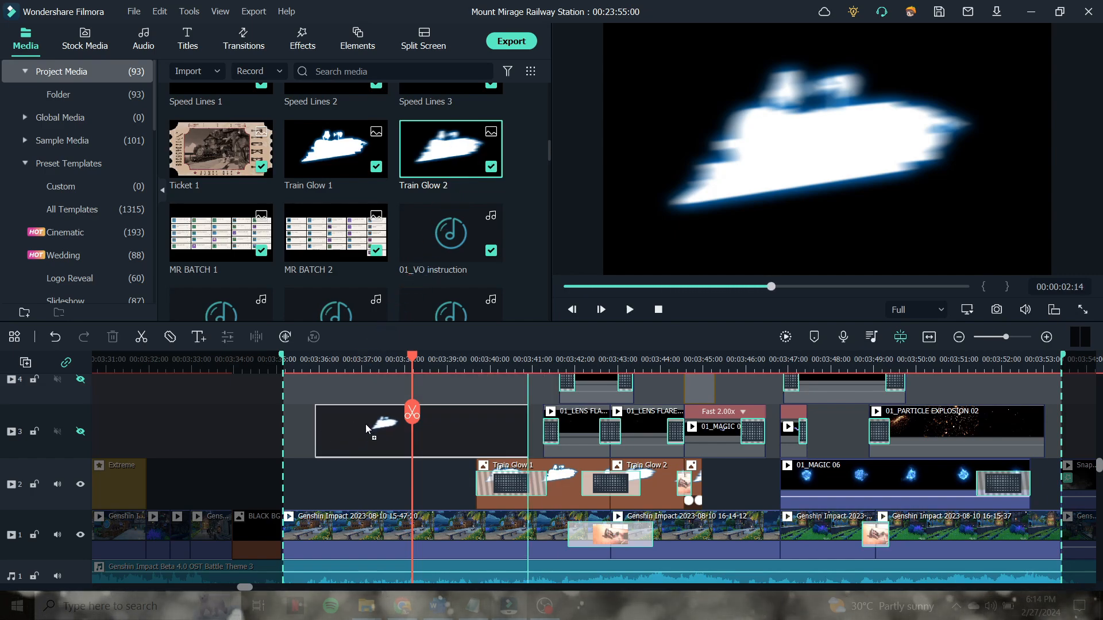
left_click_drag(526, 441, 457, 452)
left_click(364, 366)
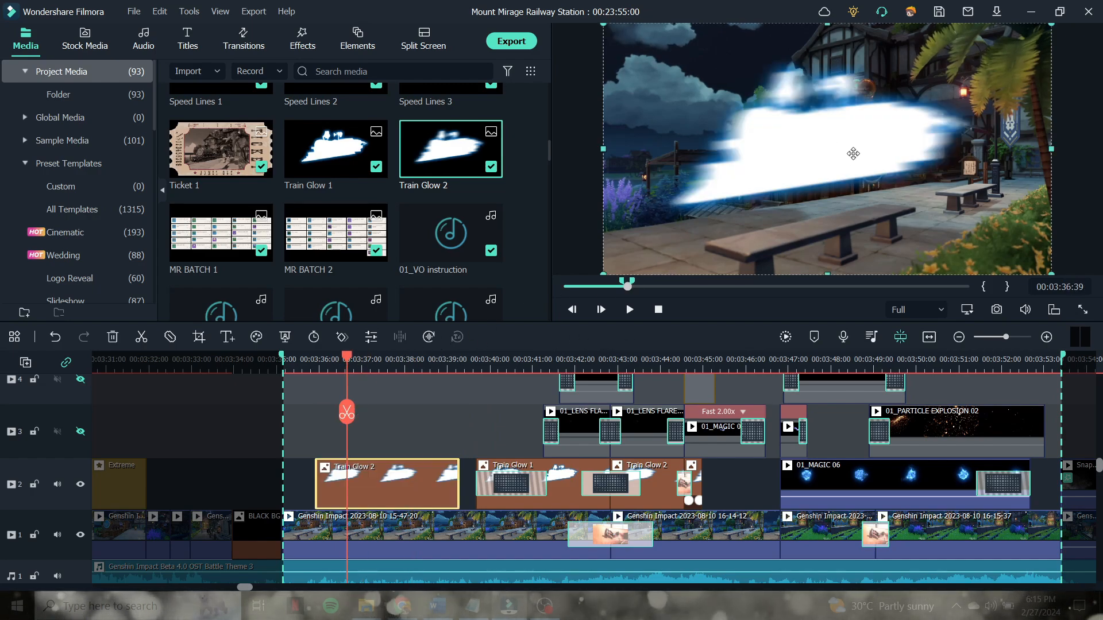
left_click_drag(855, 153, 929, 114)
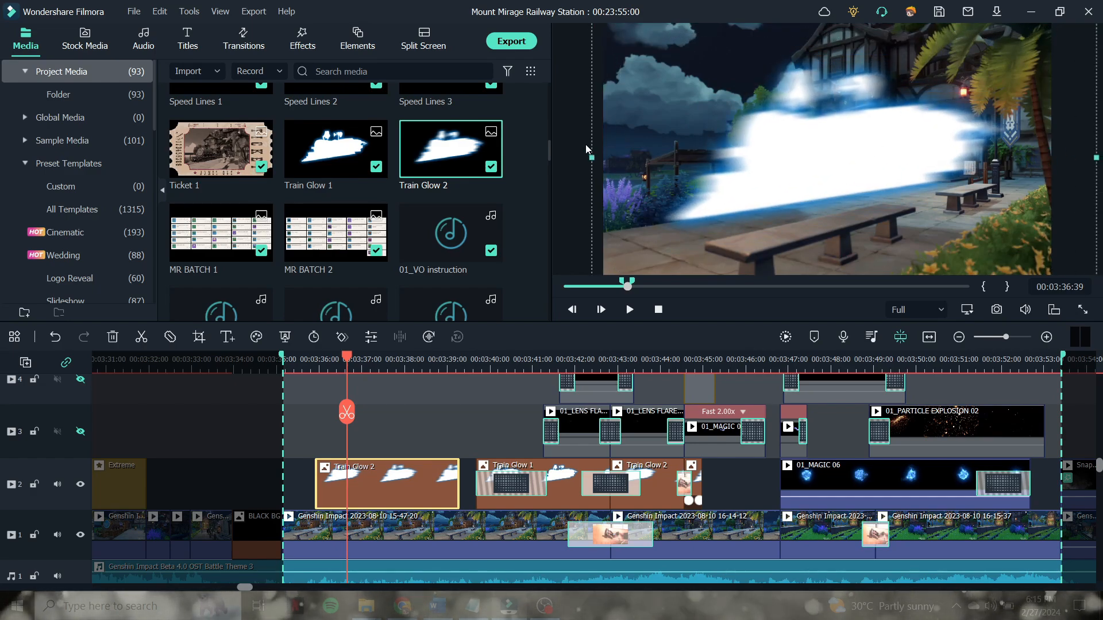
- Add an animation keyframe at the start of the new Train Glow 2 clip, at 00:03:35:55, and return the playhead to that keyframe
left_click(315, 362)
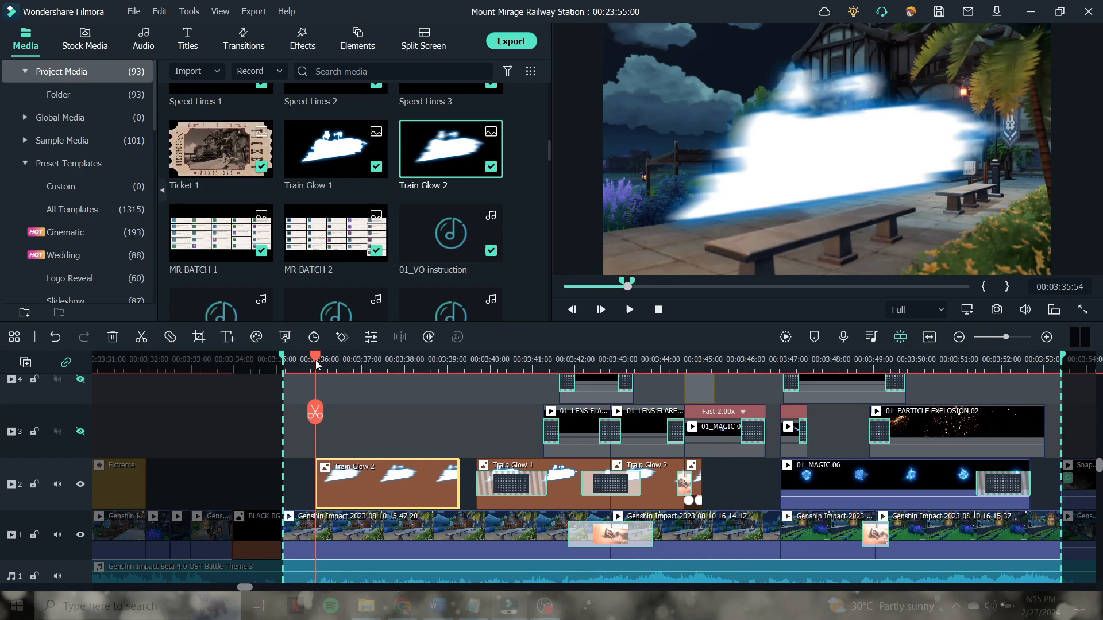
left_click(319, 365)
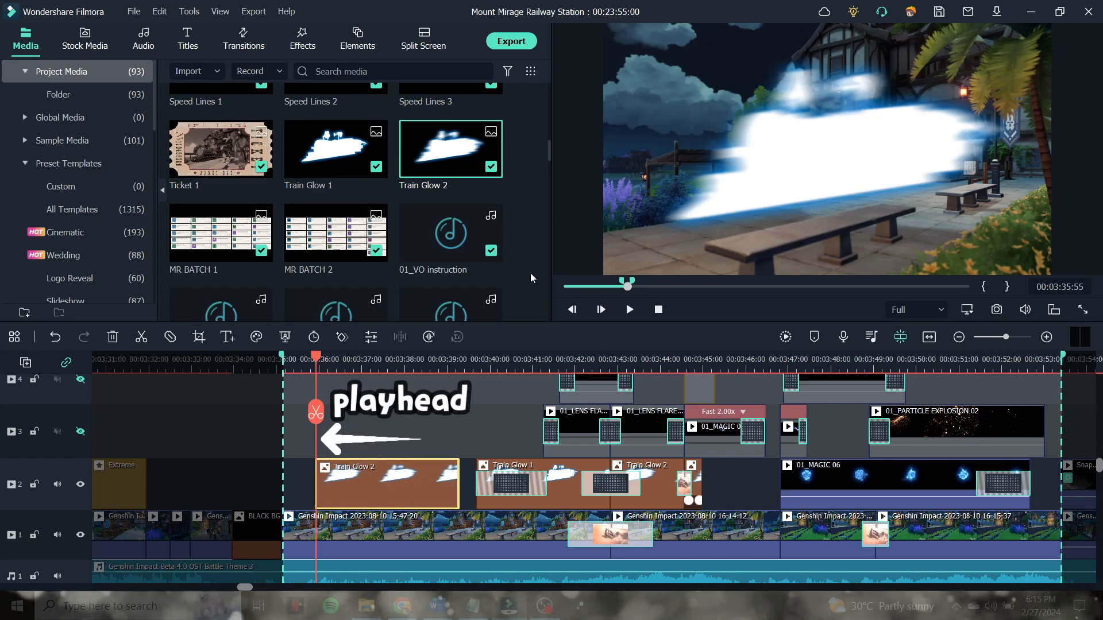
left_click(343, 338)
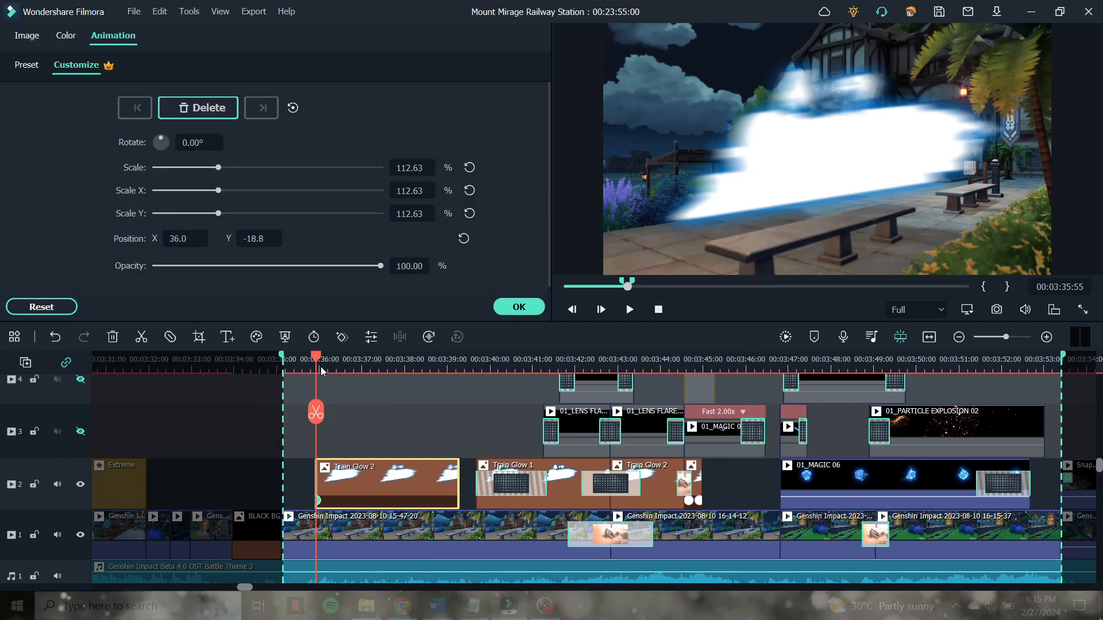
left_click(305, 366)
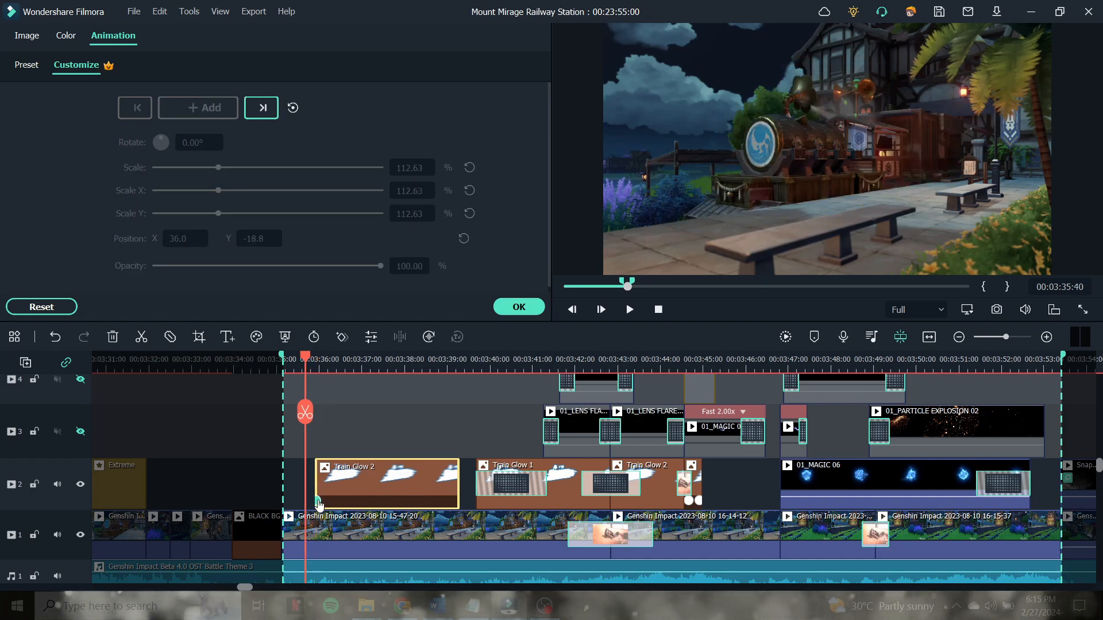
left_click(319, 502)
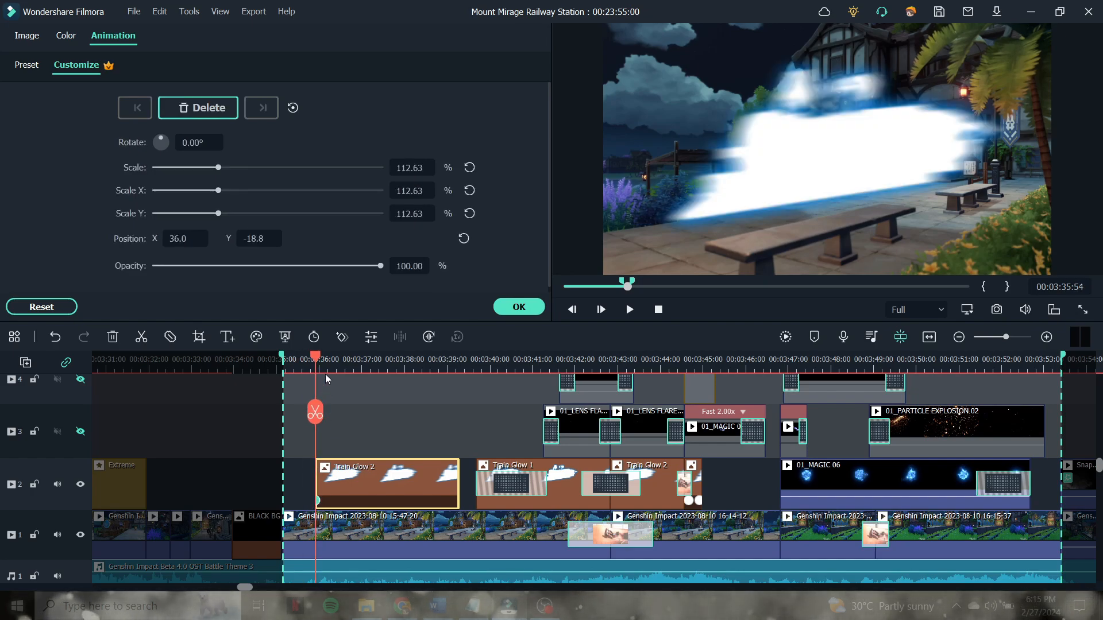
- At 00:03:39:15, near the end of the clip, shift the glow image partly past the left edge of the frame as a second keyframe
left_click(336, 361)
left_click_drag(323, 363, 458, 370)
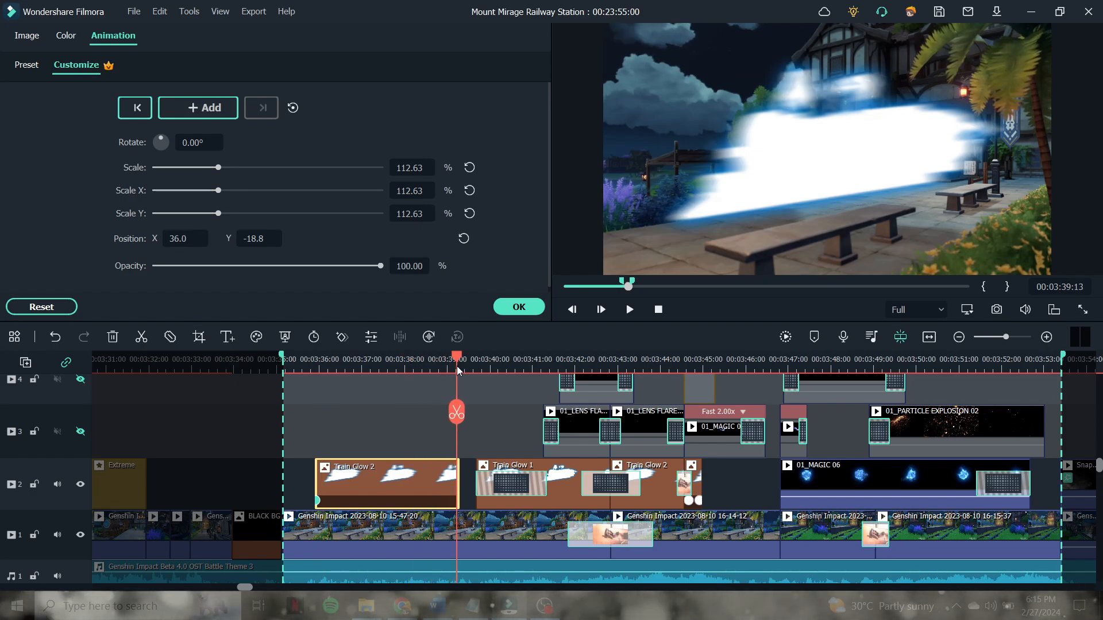
key("Right")
key("Right")
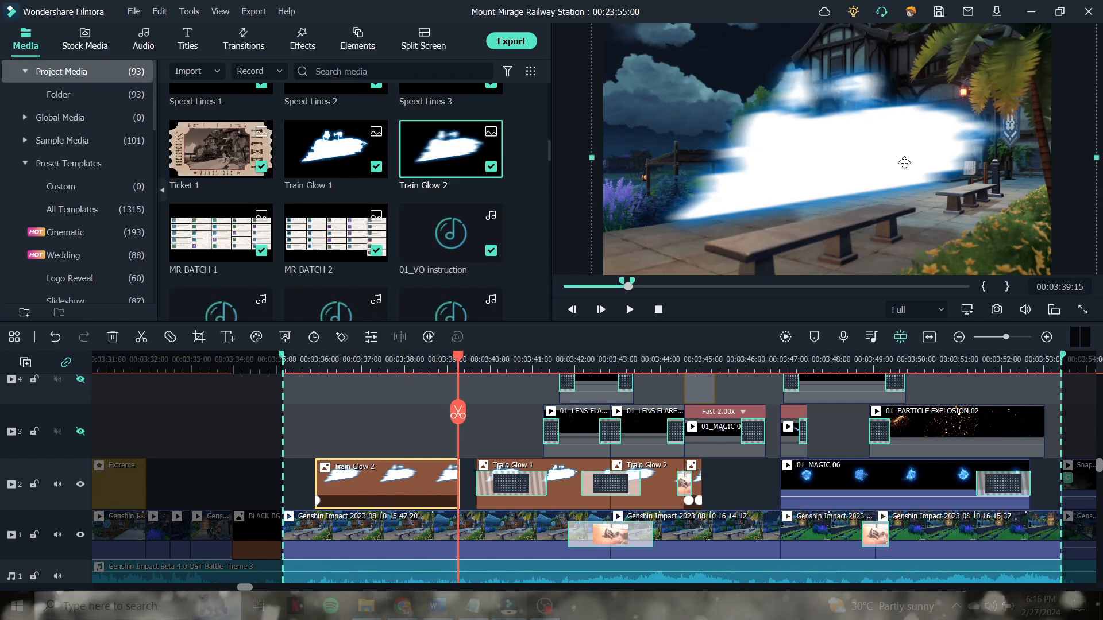
left_click_drag(904, 163, 646, 202)
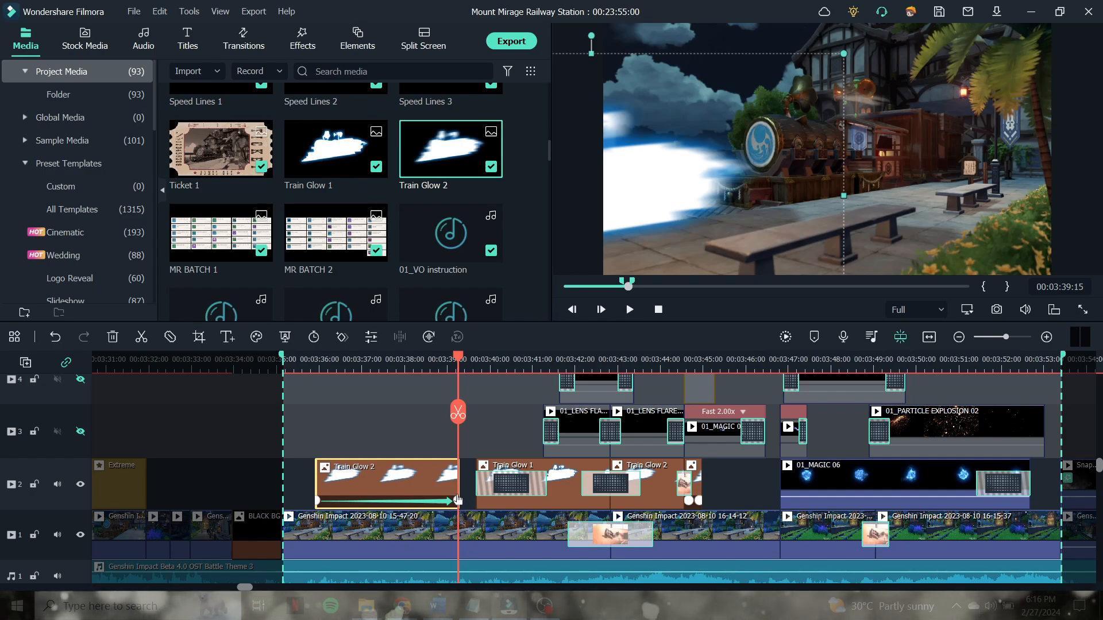
- Play the Train Glow 2 movement from the start of the clip and inspect its position at 00:03:37:26
left_click(404, 361)
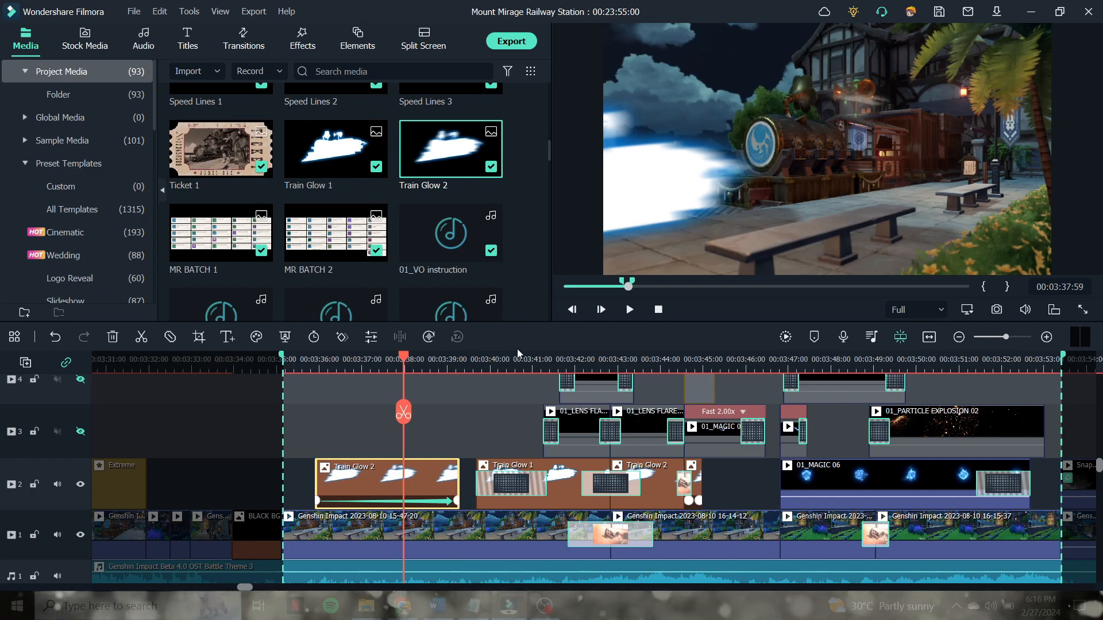
left_click(316, 366)
left_click(630, 310)
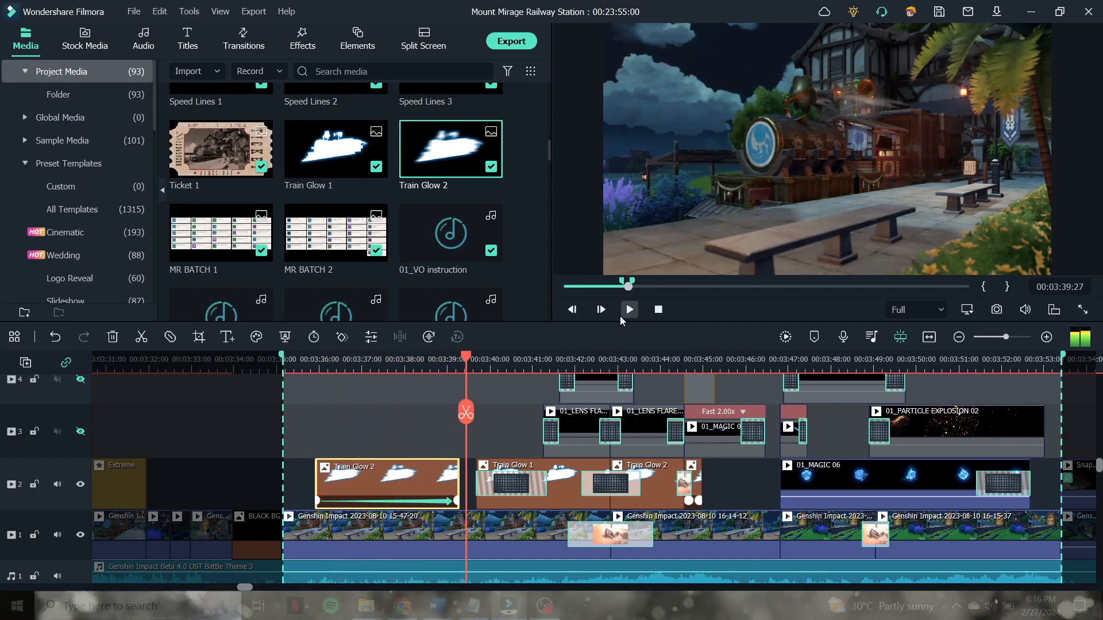
left_click(631, 309)
left_click(380, 367)
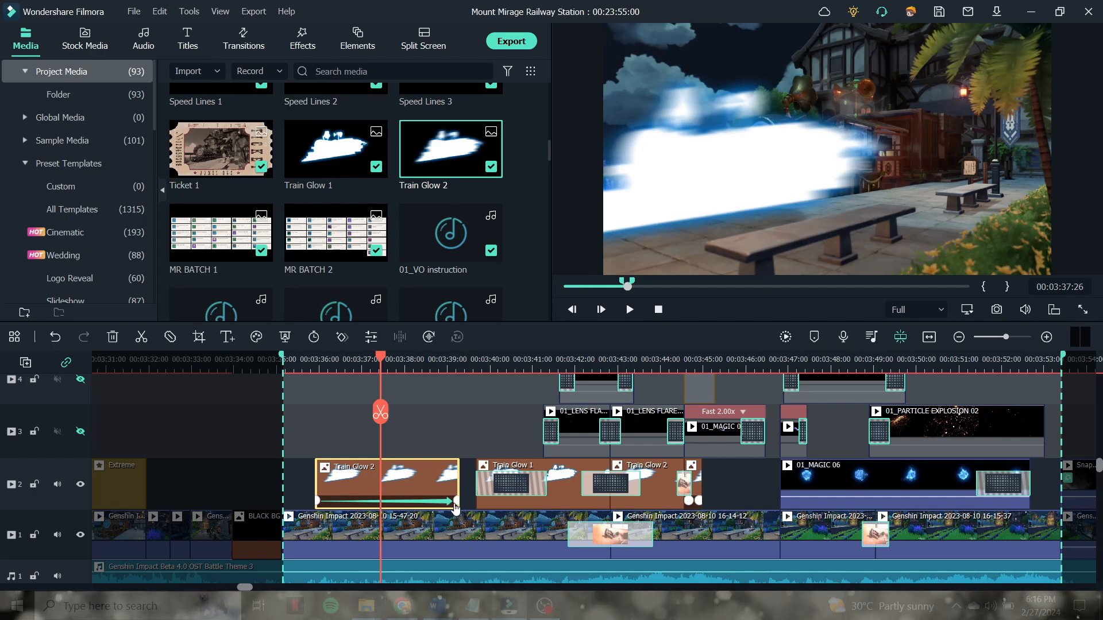
- Move the end keyframe of the Train Glow 2 clip earlier to 00:03:37:55 and play the faster movement
left_click(456, 508)
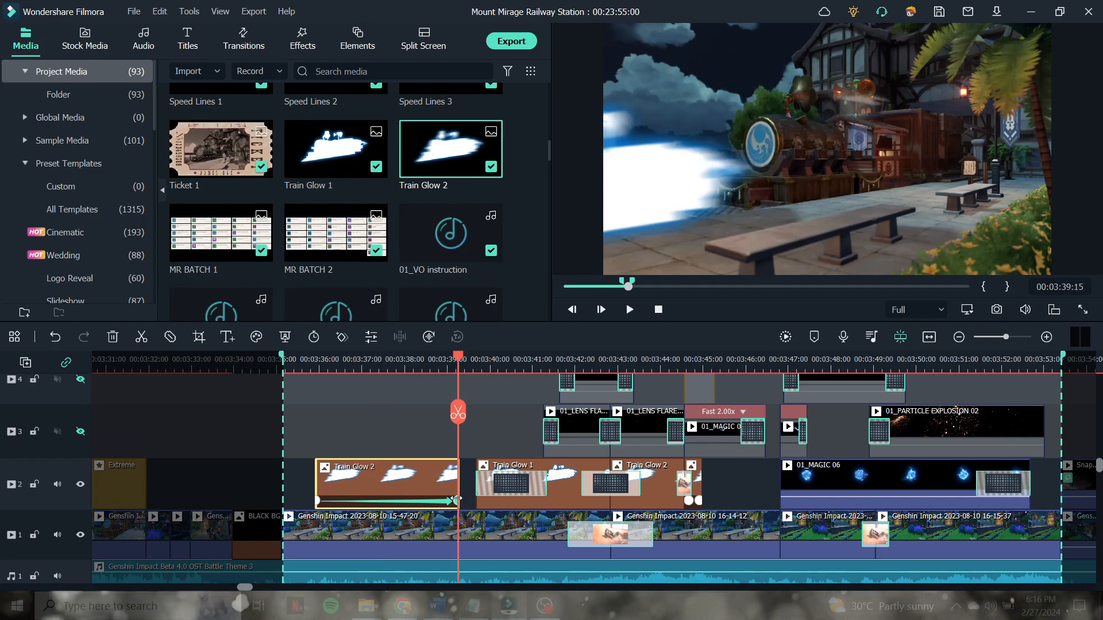
left_click_drag(456, 499, 400, 501)
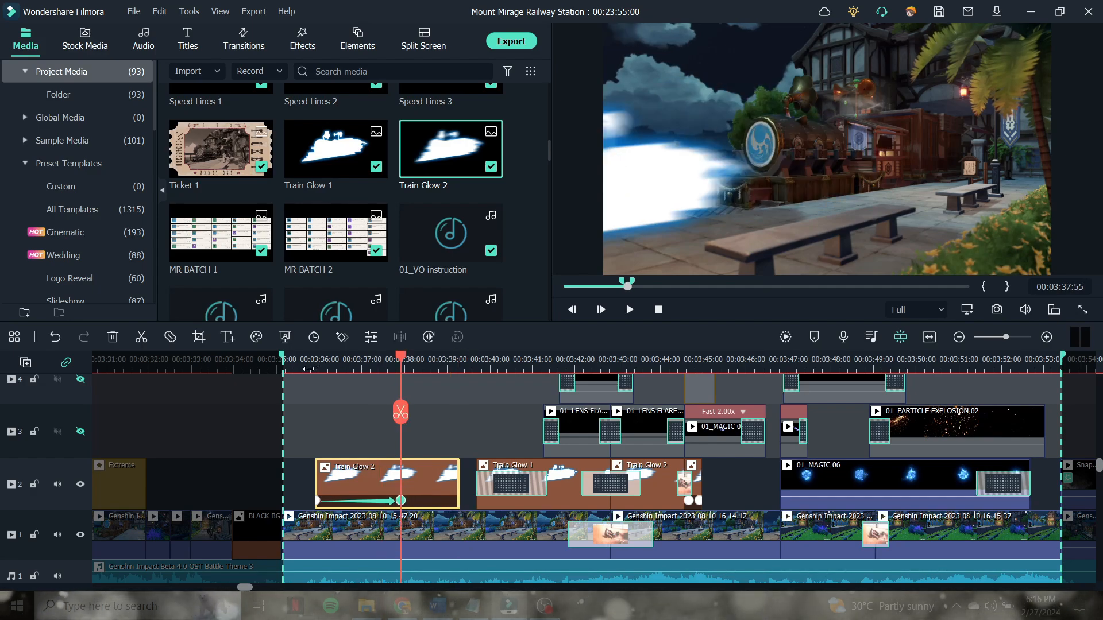
left_click(309, 369)
left_click(629, 310)
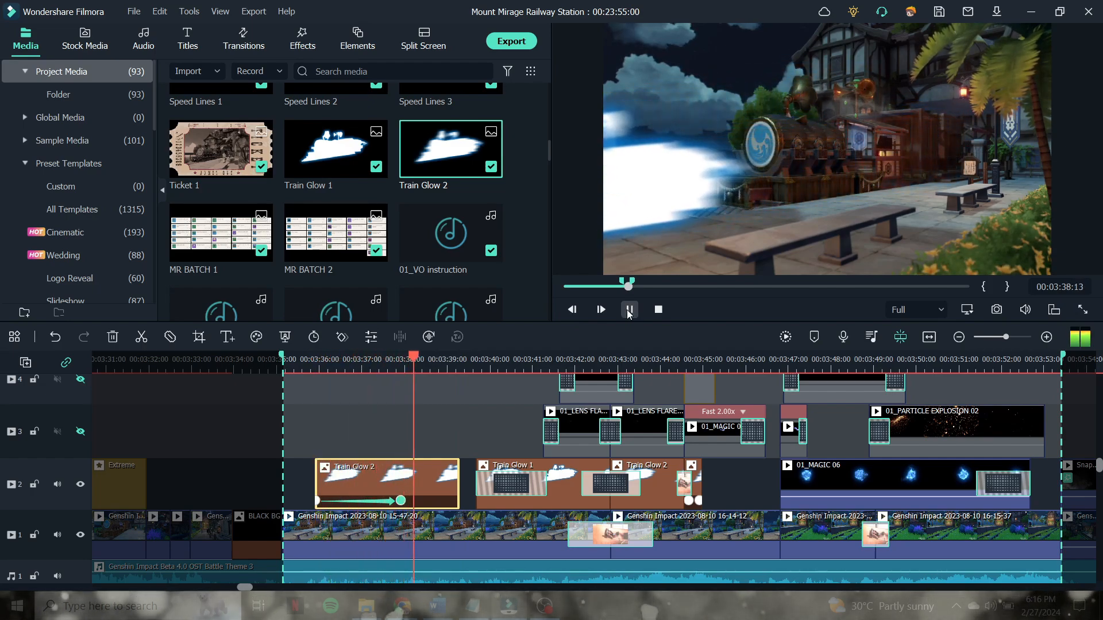
left_click(629, 310)
- Move the end keyframe close to the start keyframe, at 00:03:36:11, and play the quickened train movement
left_click_drag(400, 500, 322, 501)
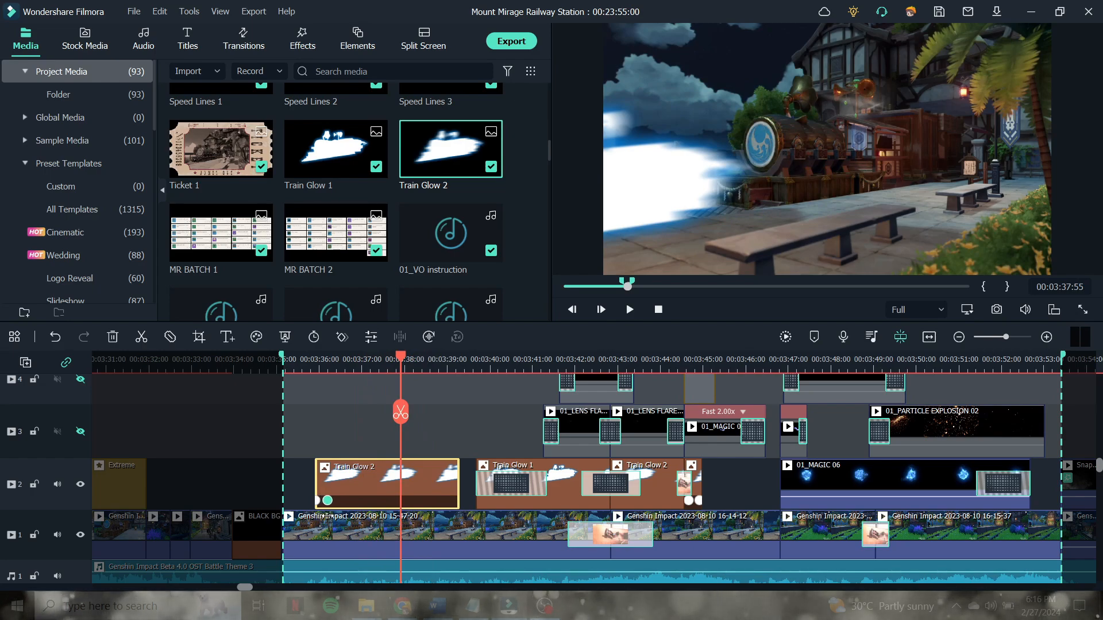
left_click(328, 501)
left_click(314, 368)
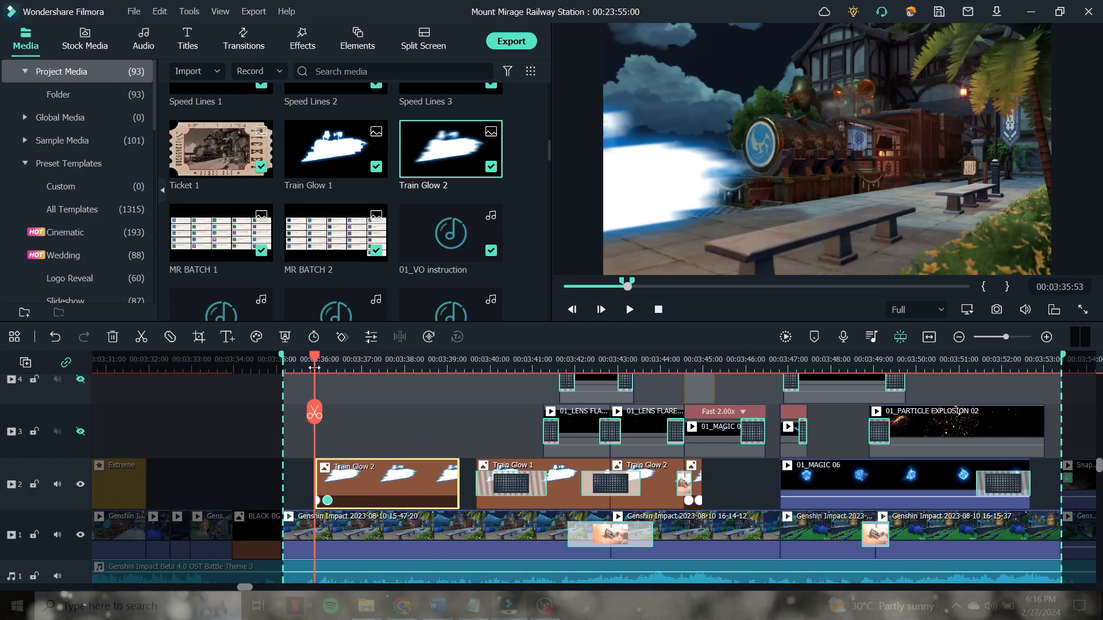
left_click(309, 369)
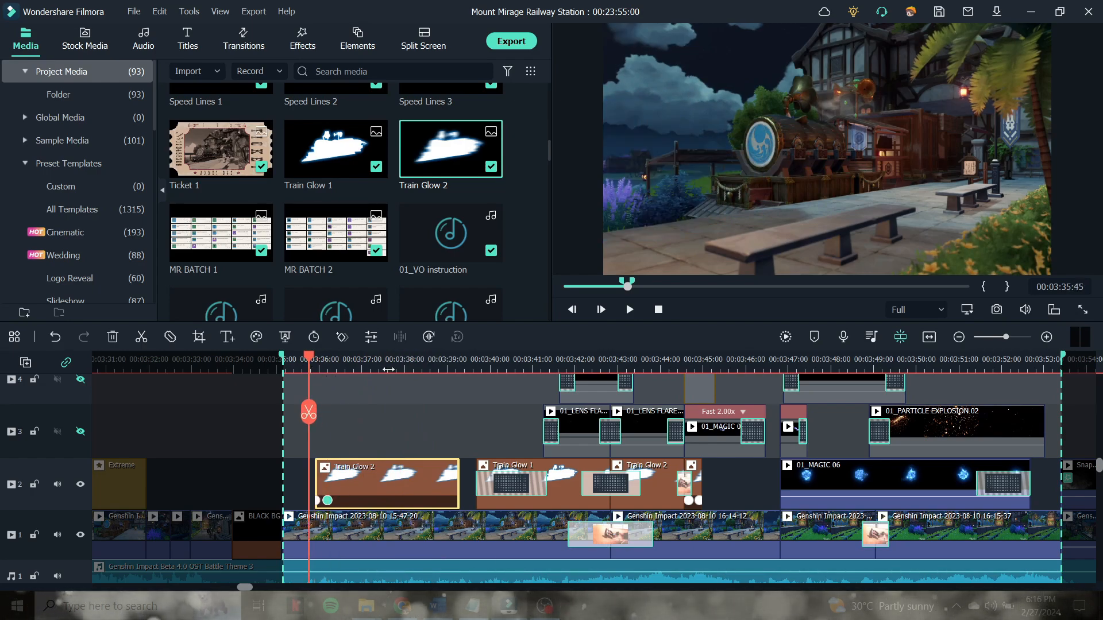
left_click(630, 311)
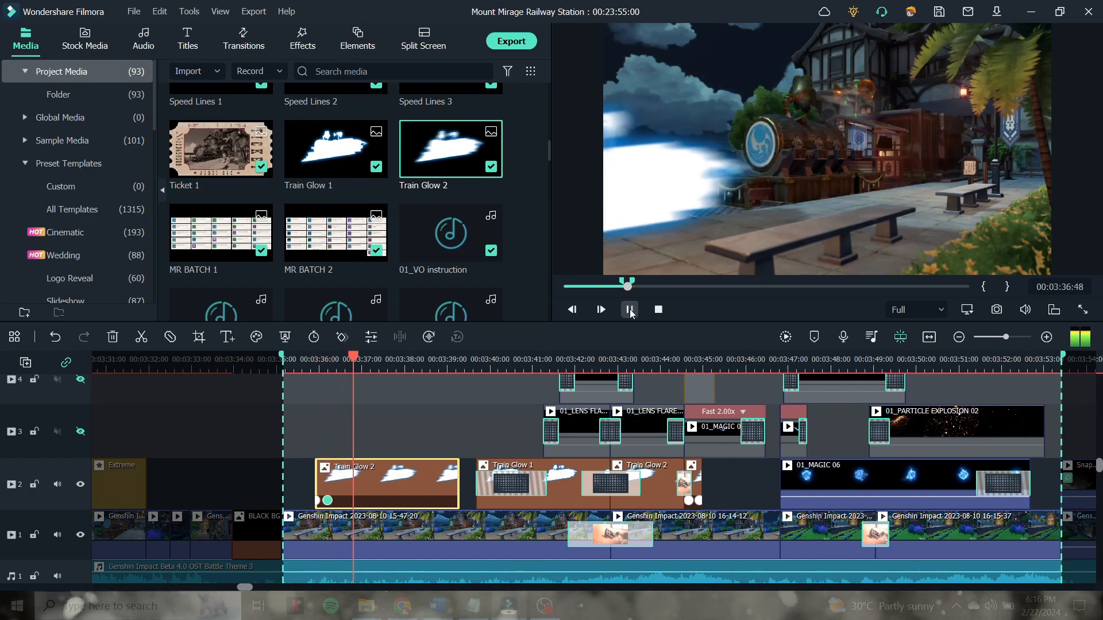
left_click(630, 311)
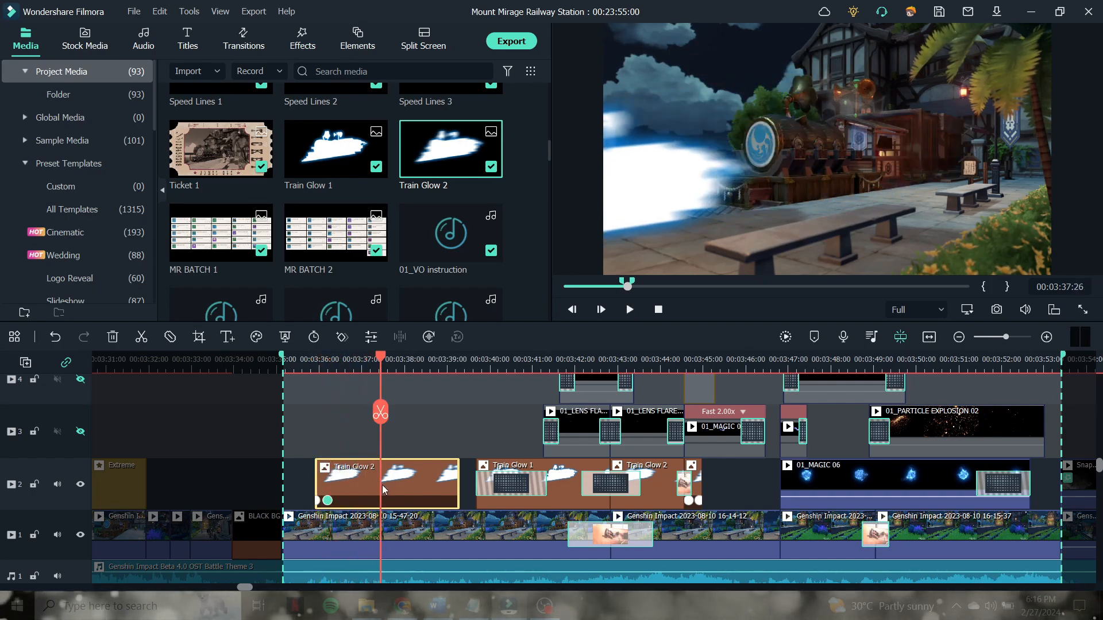
- At the 00:03:36:11 keyframe, move the glow image completely out of the frame past its left edge and play the clip
left_click(312, 369)
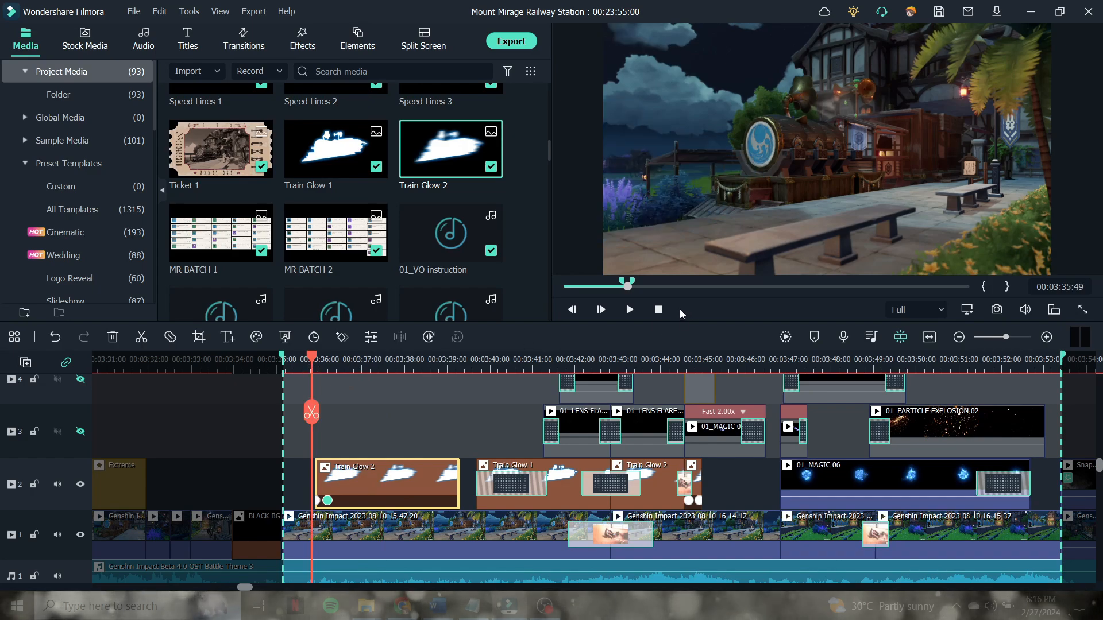
left_click(328, 500)
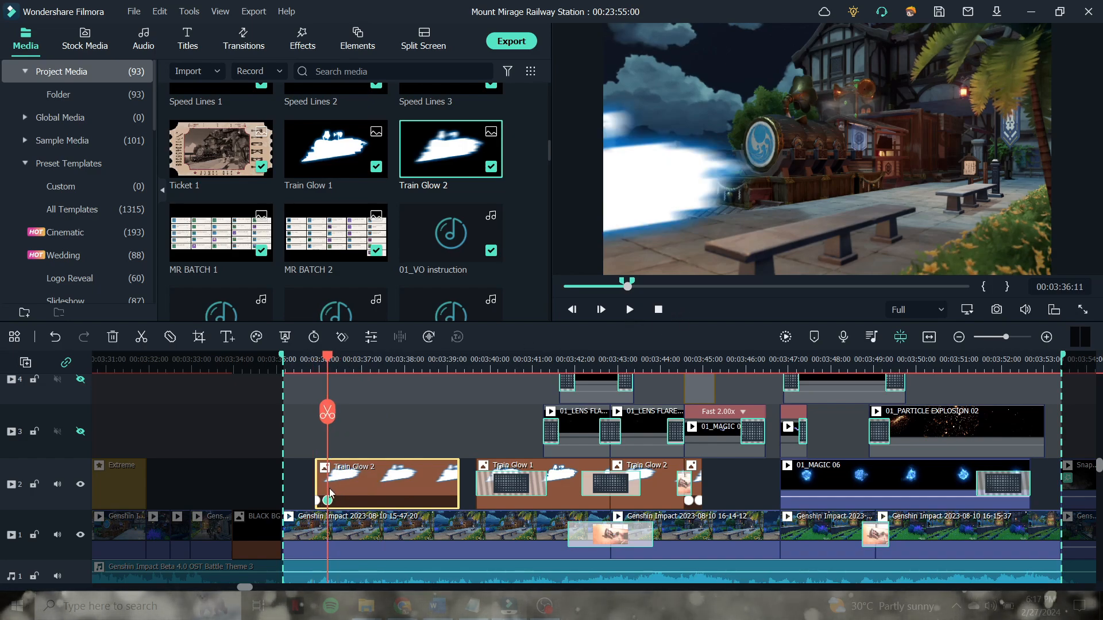
left_click(680, 178)
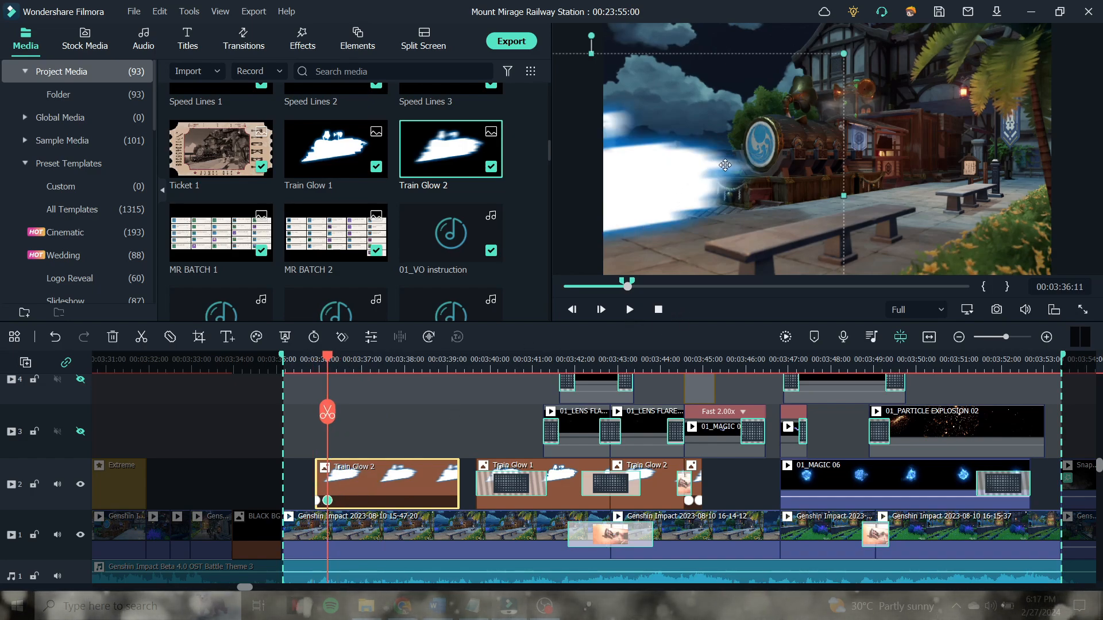
left_click_drag(725, 165, 557, 192)
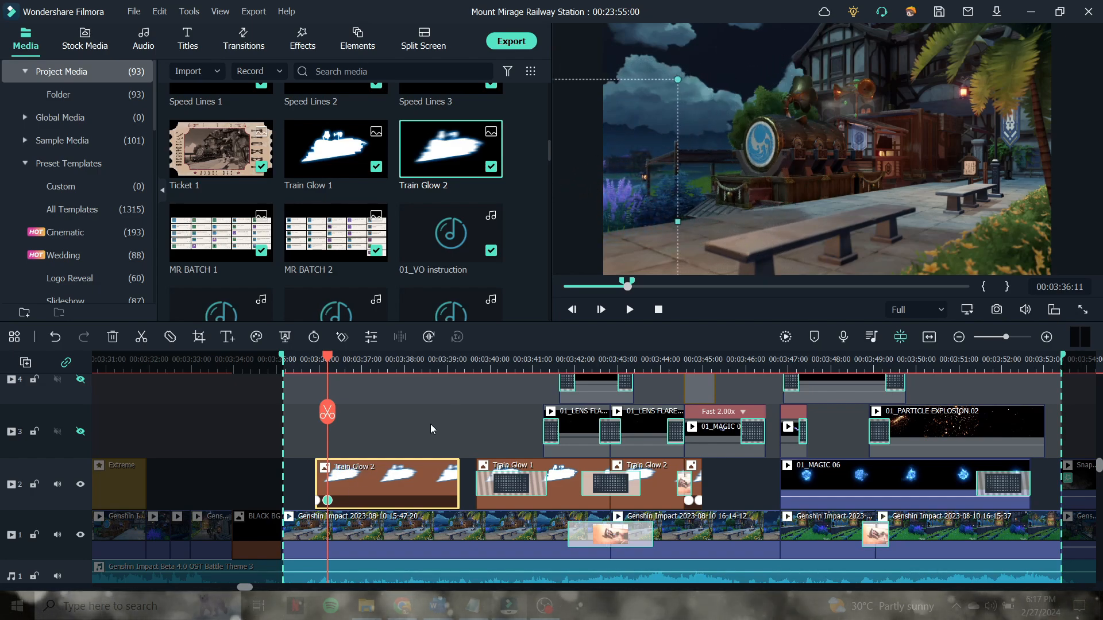
left_click(311, 367)
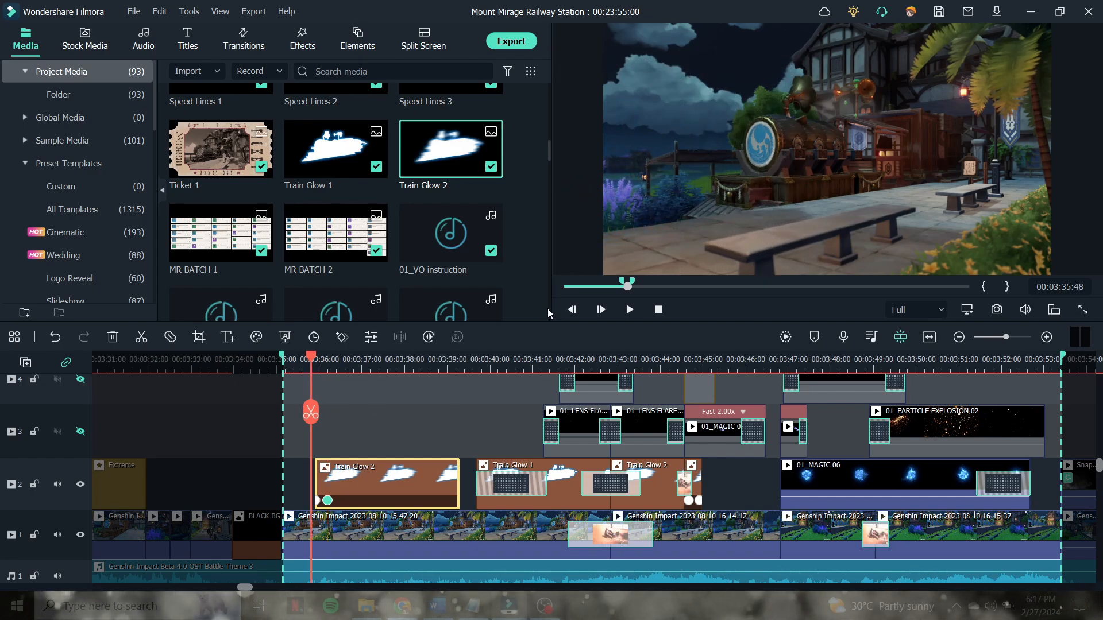
left_click(629, 310)
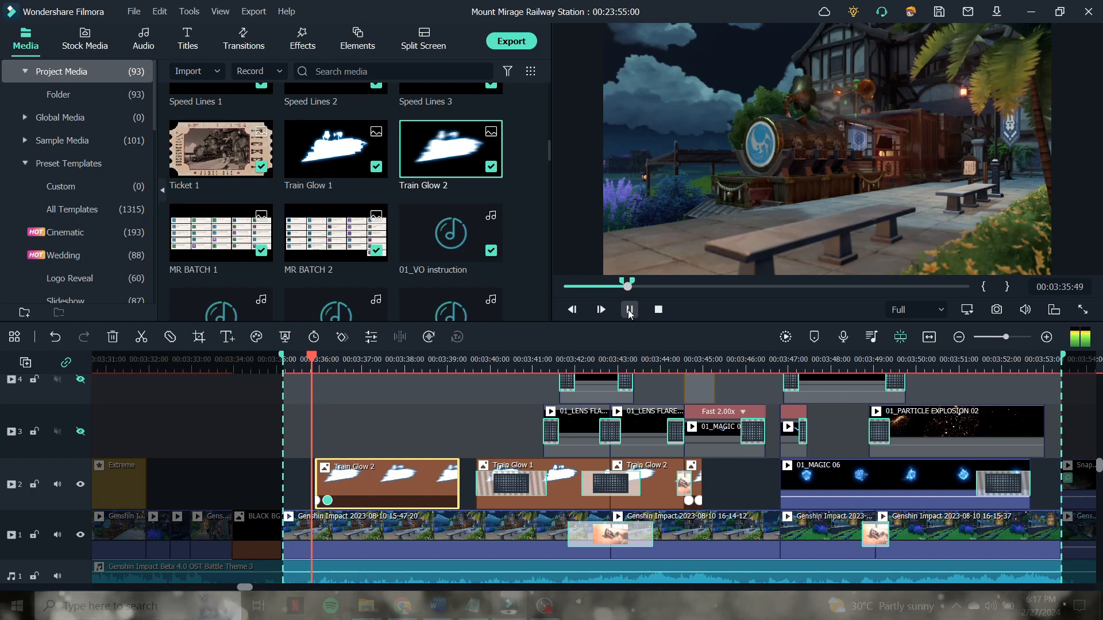
right_click(368, 483)
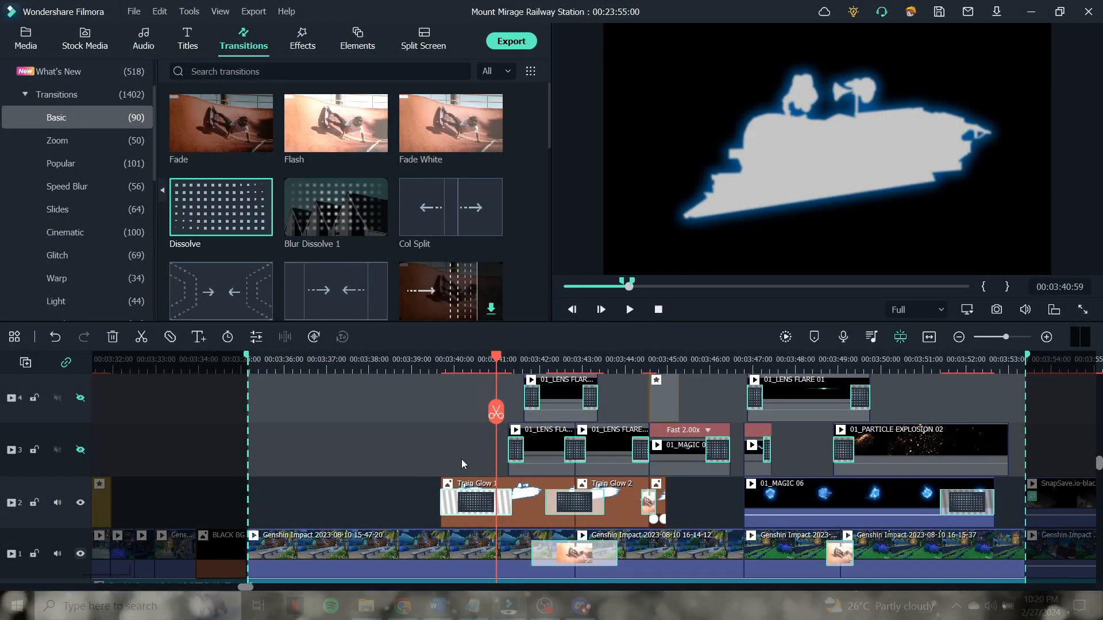
- Play the timeline from 00:03:39:26 to examine the transitions at the start of Train Glow 1 and between it and Train Glow 2
left_click(431, 367)
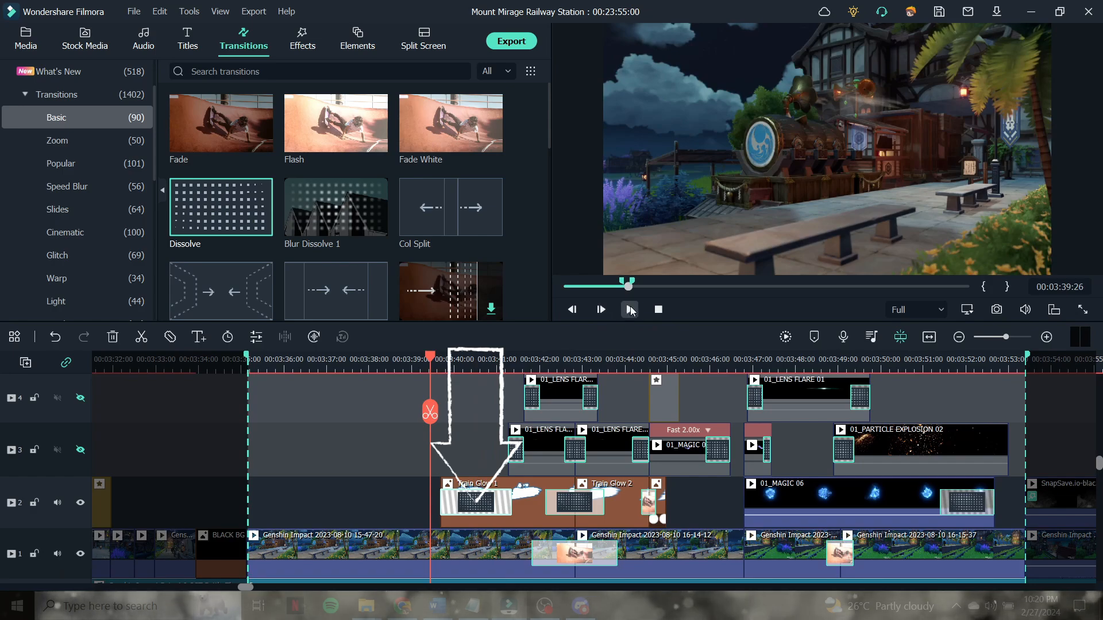
left_click(630, 310)
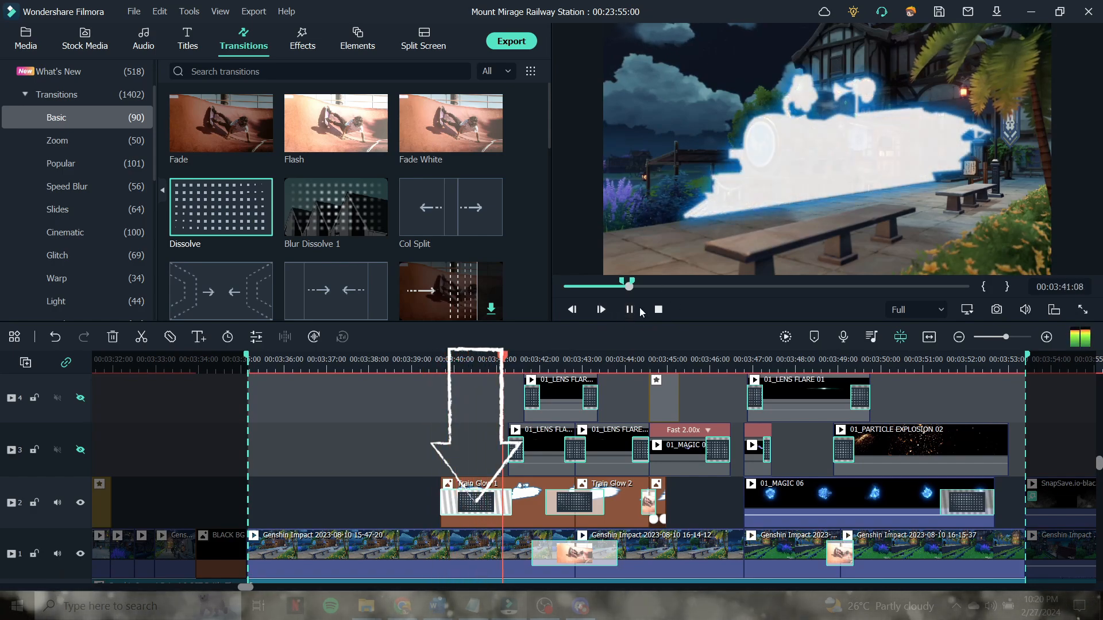
left_click(630, 310)
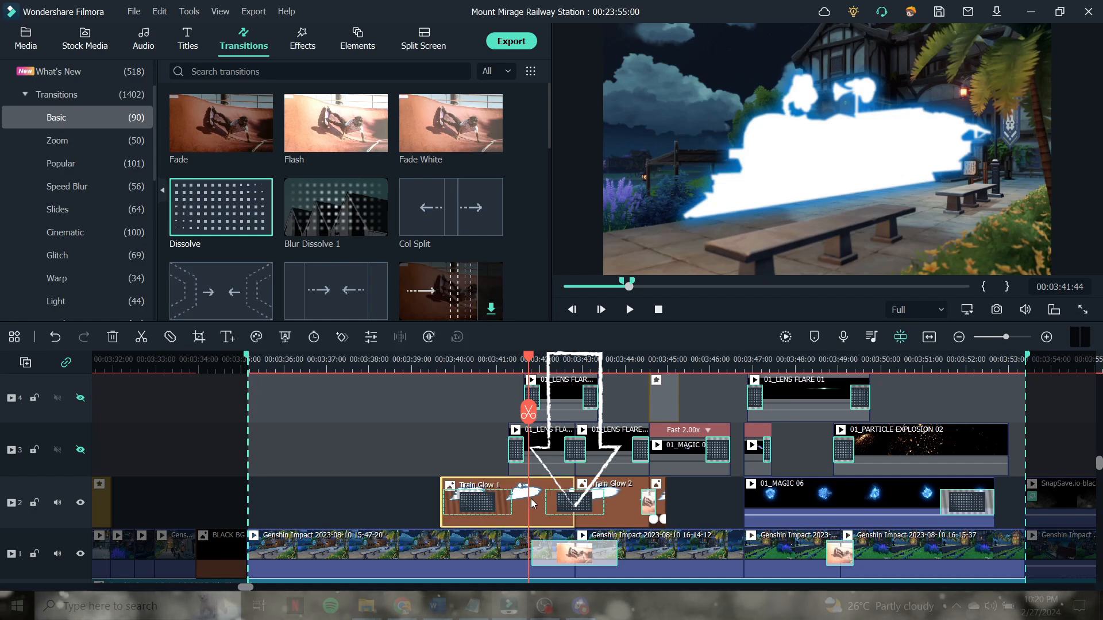
left_click(630, 310)
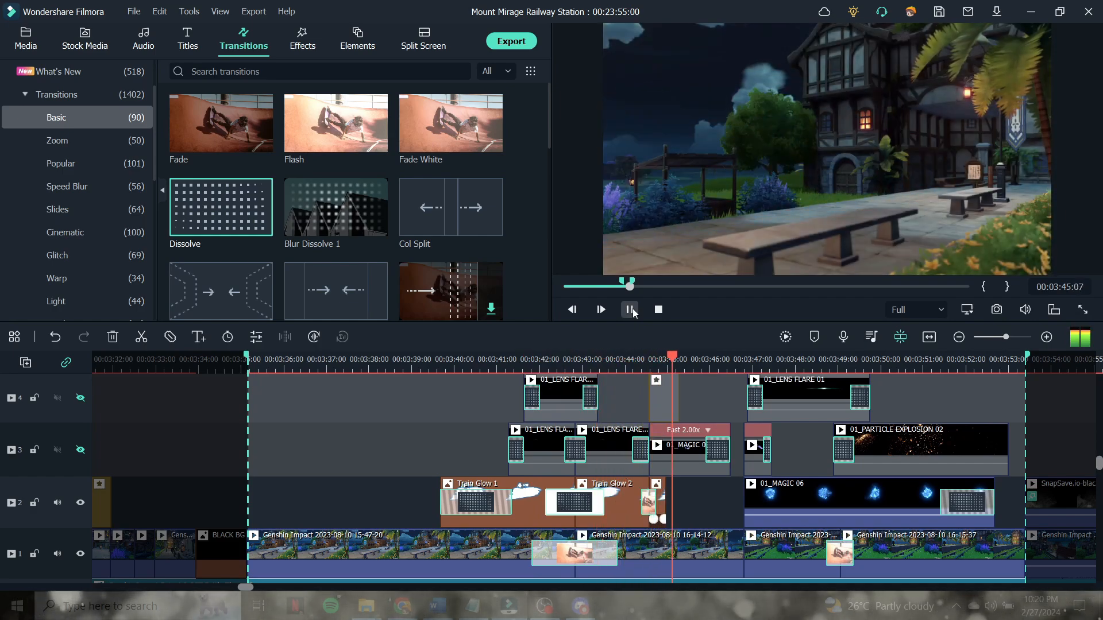
left_click(631, 310)
- Select the Train Glow 2 clip and view the timeline at 00:03:48:05, where the 01_MAGIC 06 clip overlays the railway tracks
left_click(611, 495)
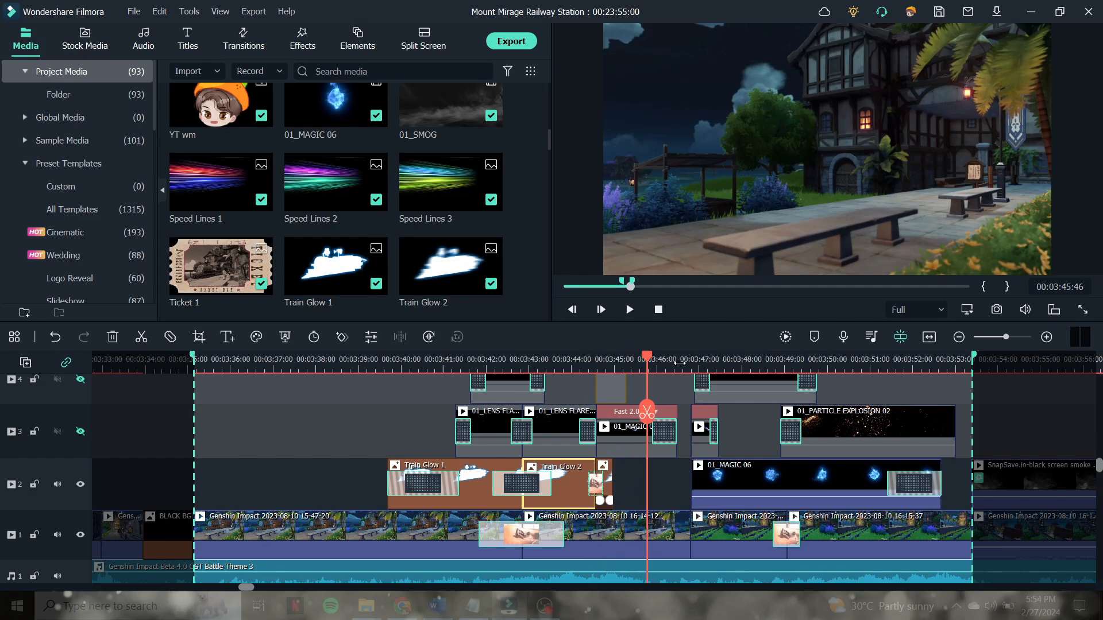
left_click(746, 361)
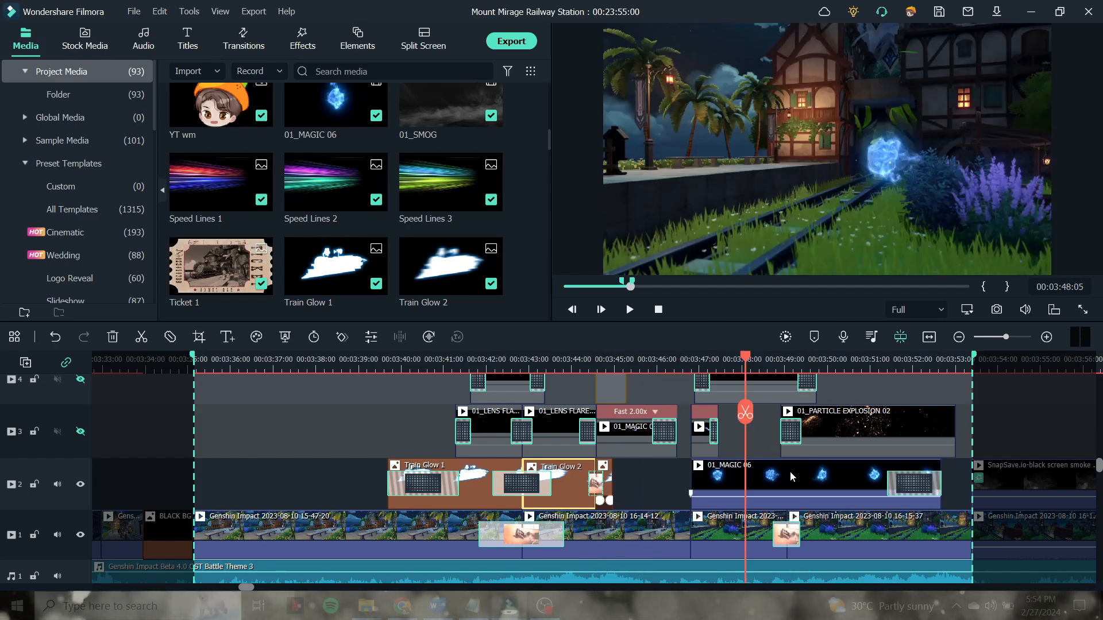
- Select the 01_MAGIC 06 clip on track 2 and toggle the track's visibility off and back on
left_click(791, 475)
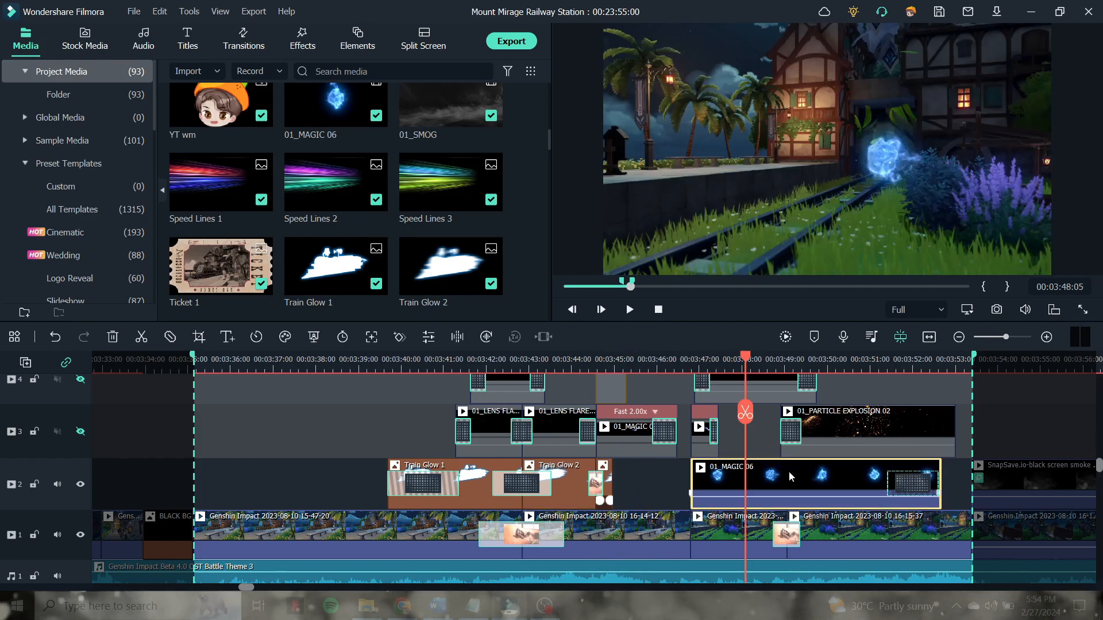
left_click(80, 486)
left_click(81, 485)
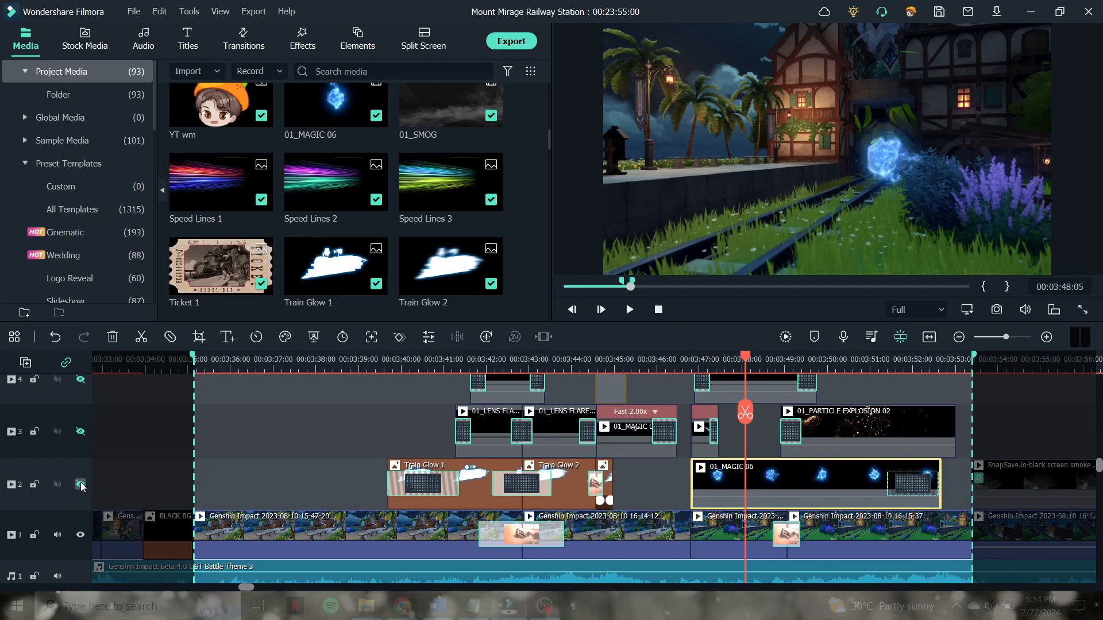
- Preview the 01_MAGIC 06 source clip from the project media and return to the timeline at 00:03:47:57
scroll(516, 197, "up", 2)
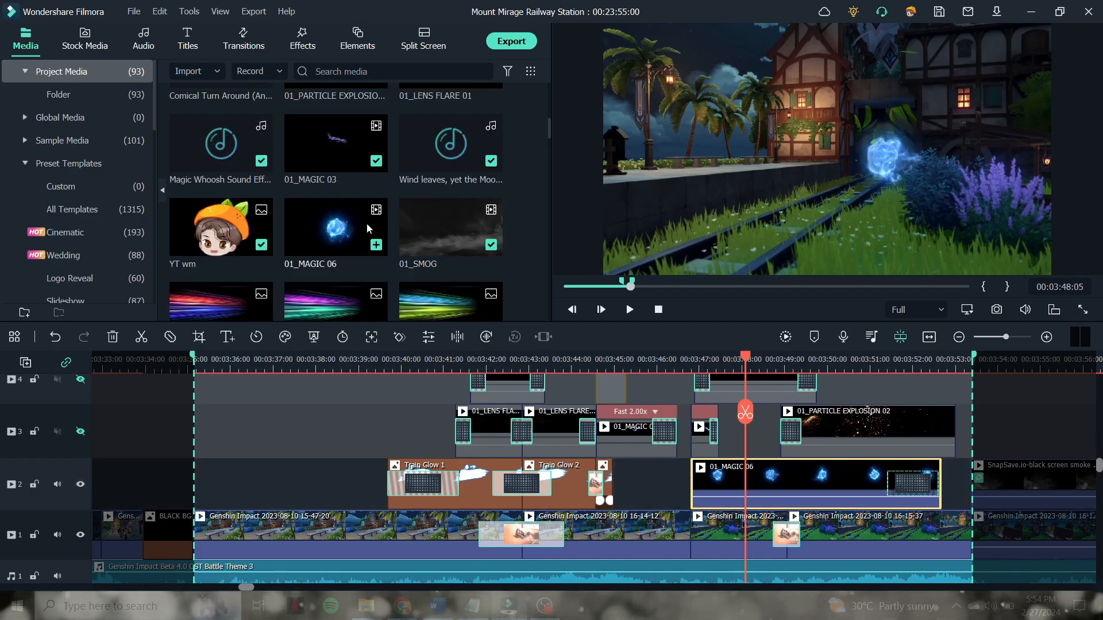
double_click(331, 233)
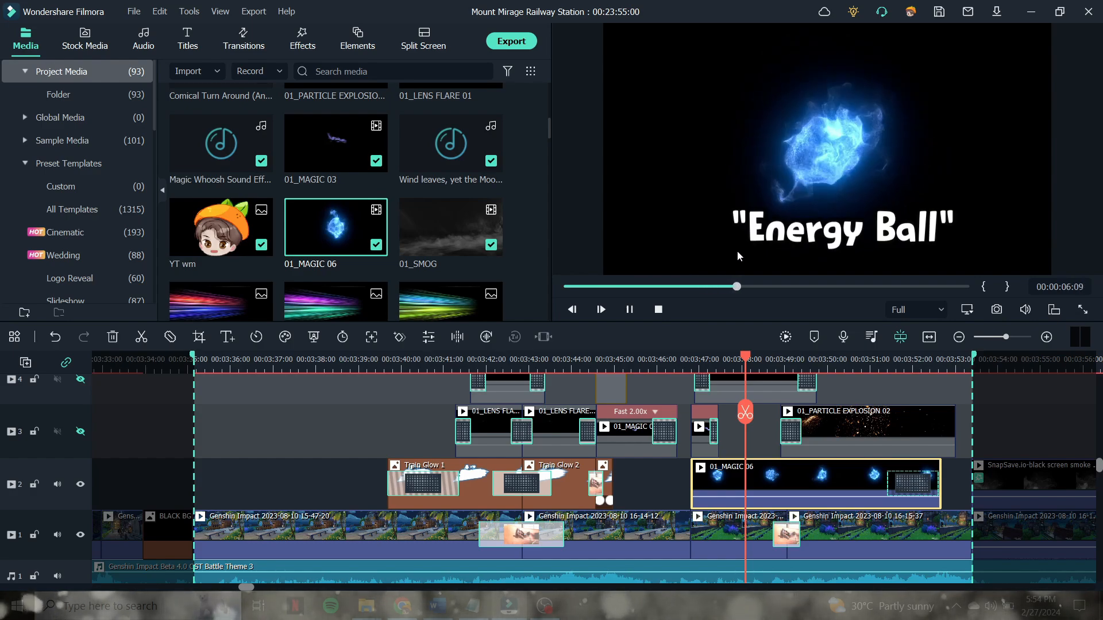
left_click(627, 311)
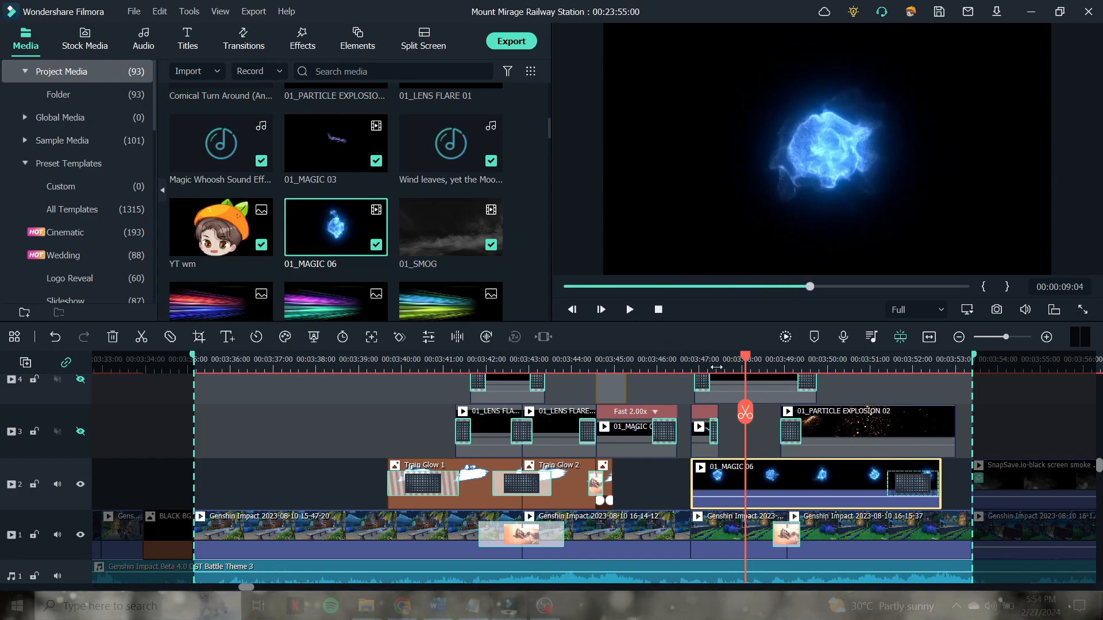
left_click(757, 367)
left_click(740, 363)
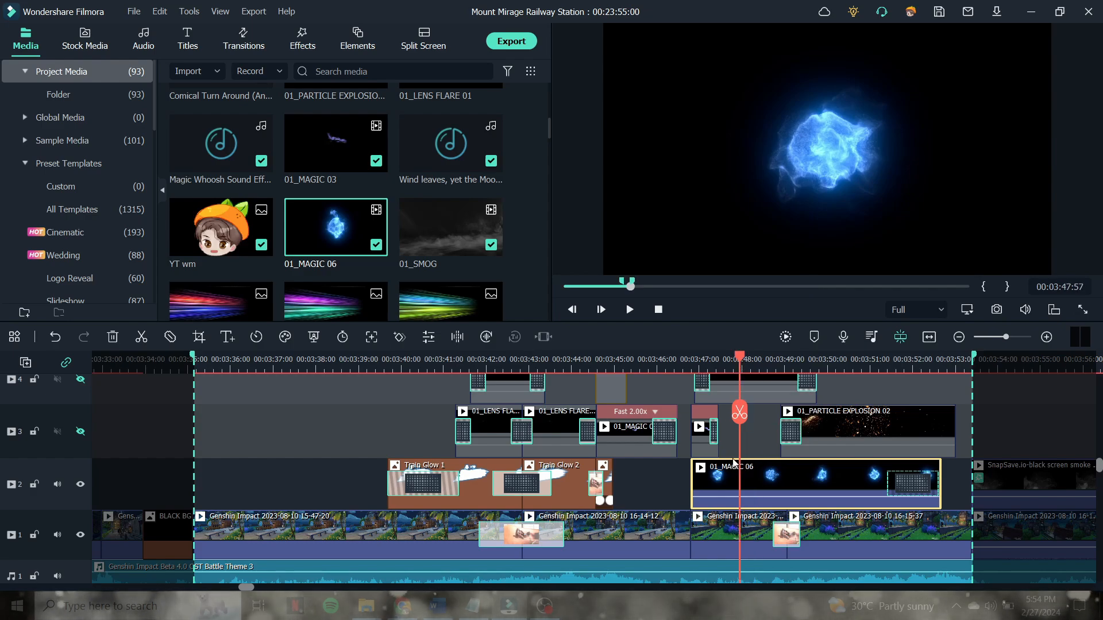
right_click(752, 483)
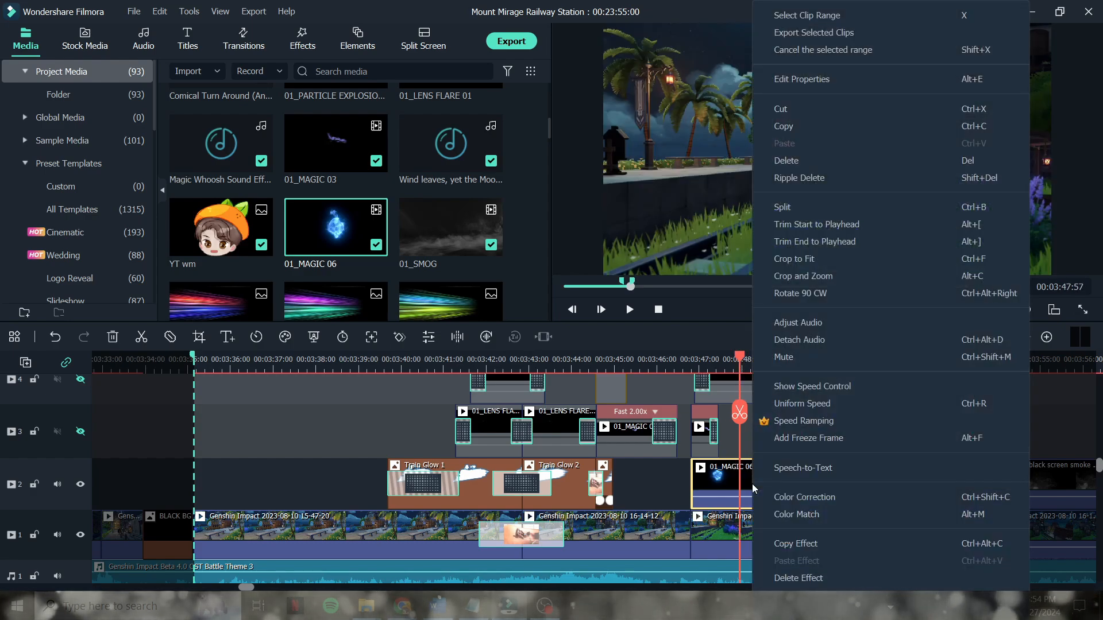
left_click(721, 333)
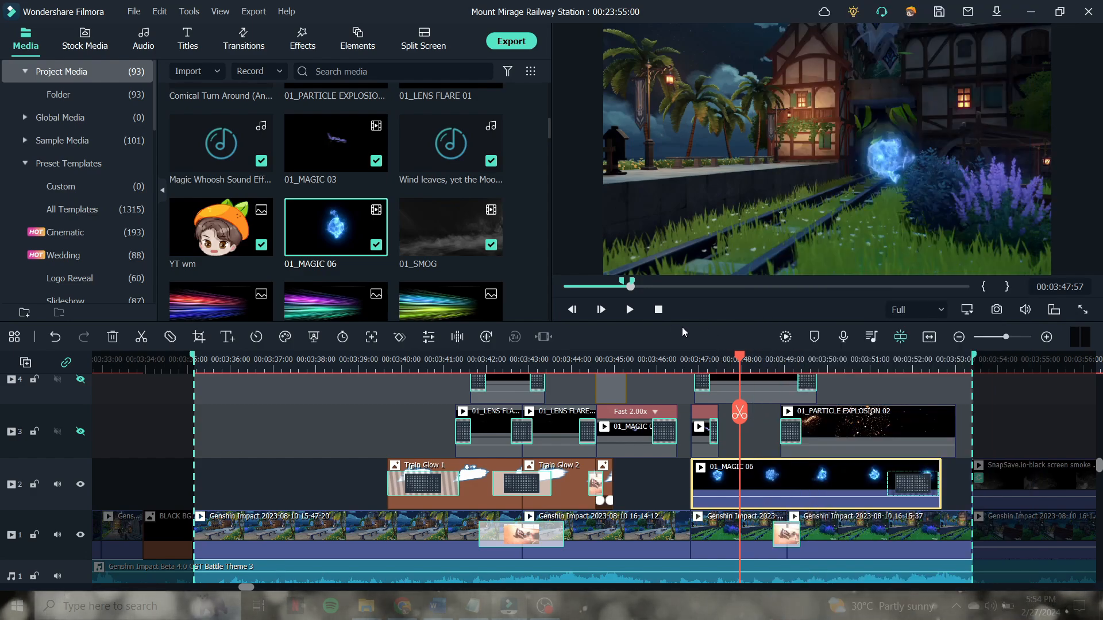
right_click(764, 474)
left_click(748, 474)
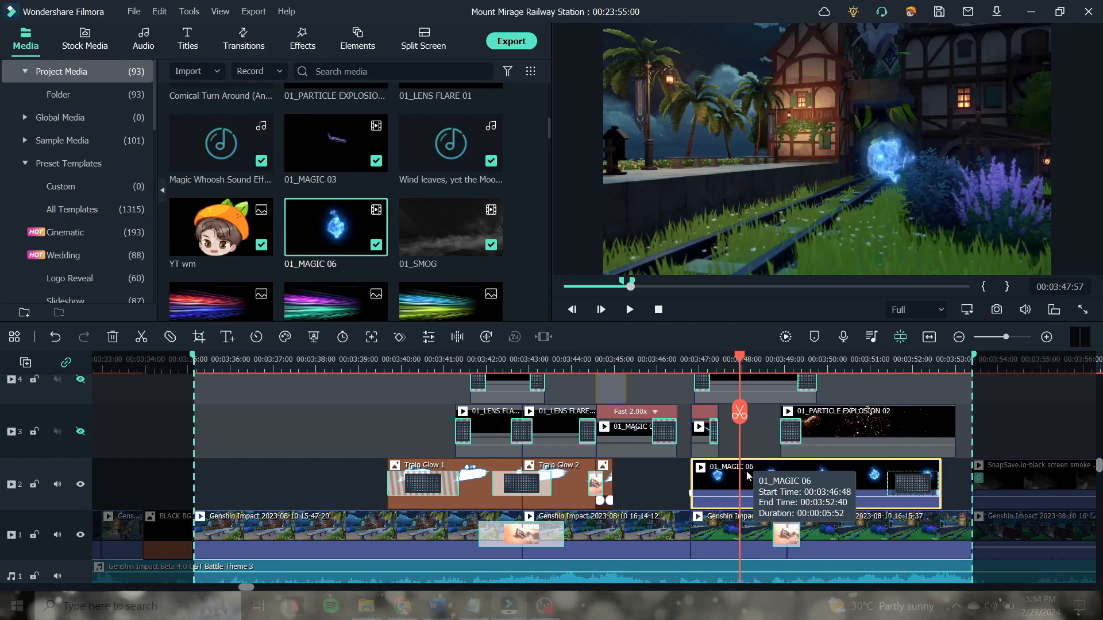
- Open the compositing settings of the 01_MAGIC 06 clip on track 2 and set its blending mode to Screen
double_click(748, 473)
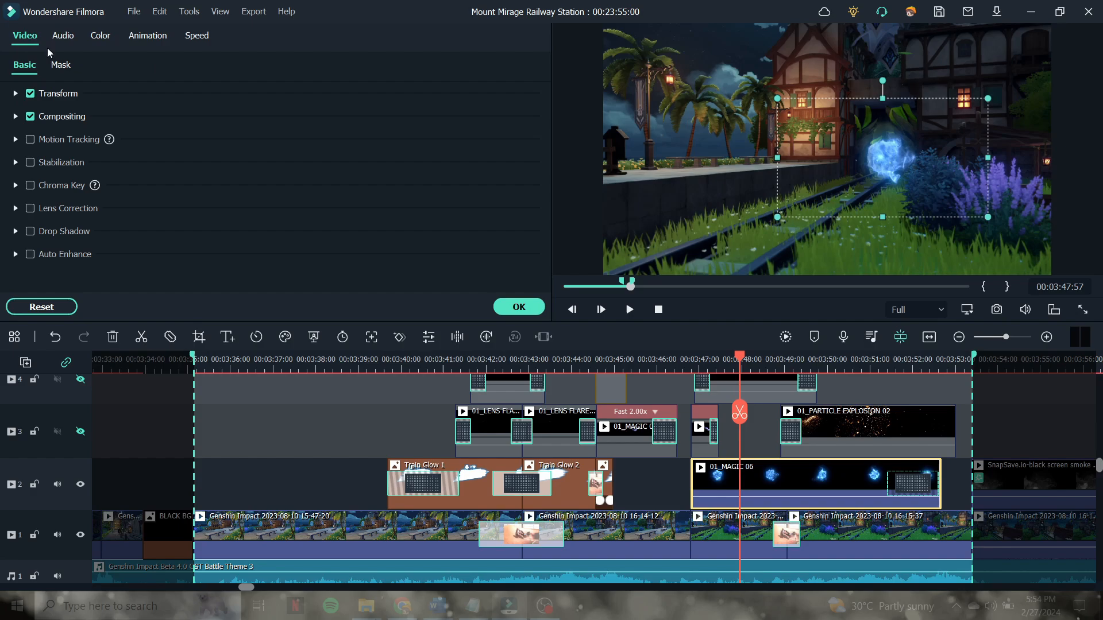
left_click(15, 94)
left_click(16, 94)
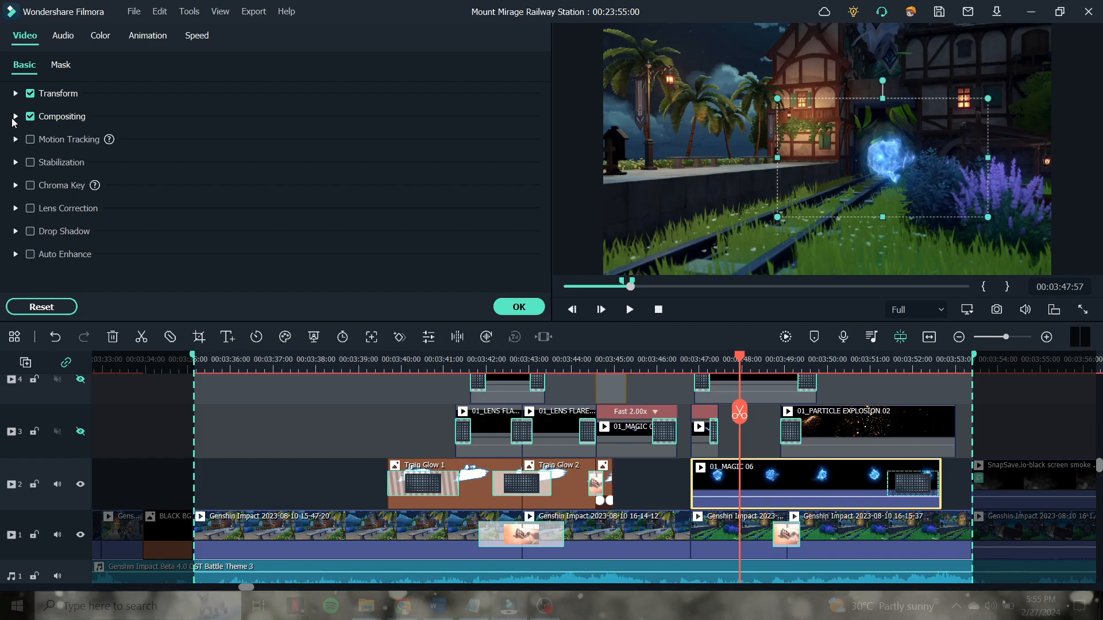
left_click(15, 118)
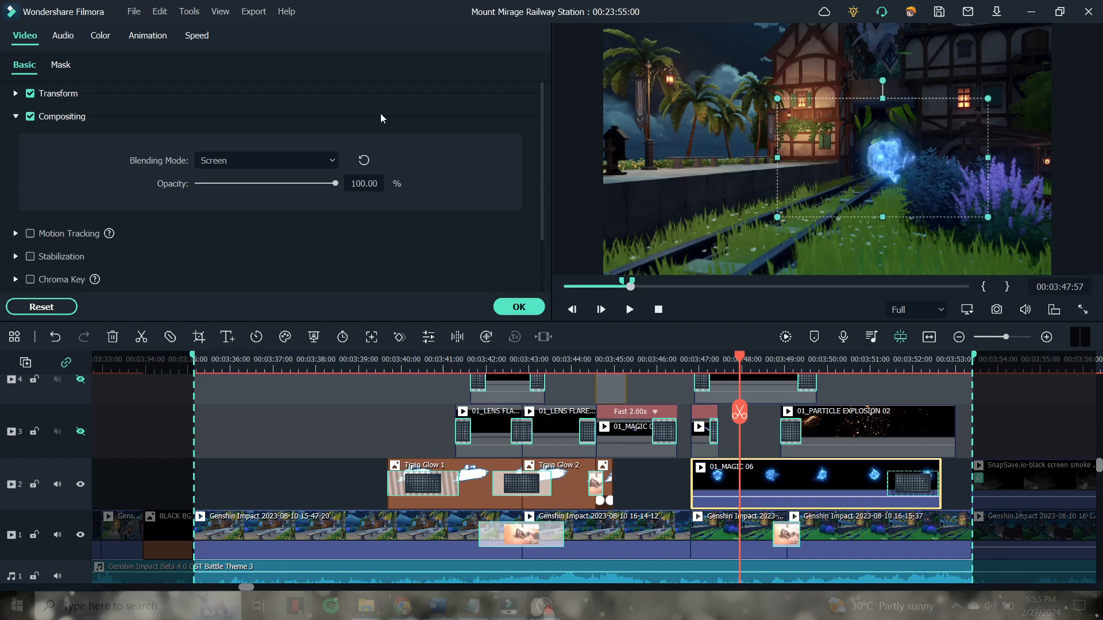
left_click(277, 164)
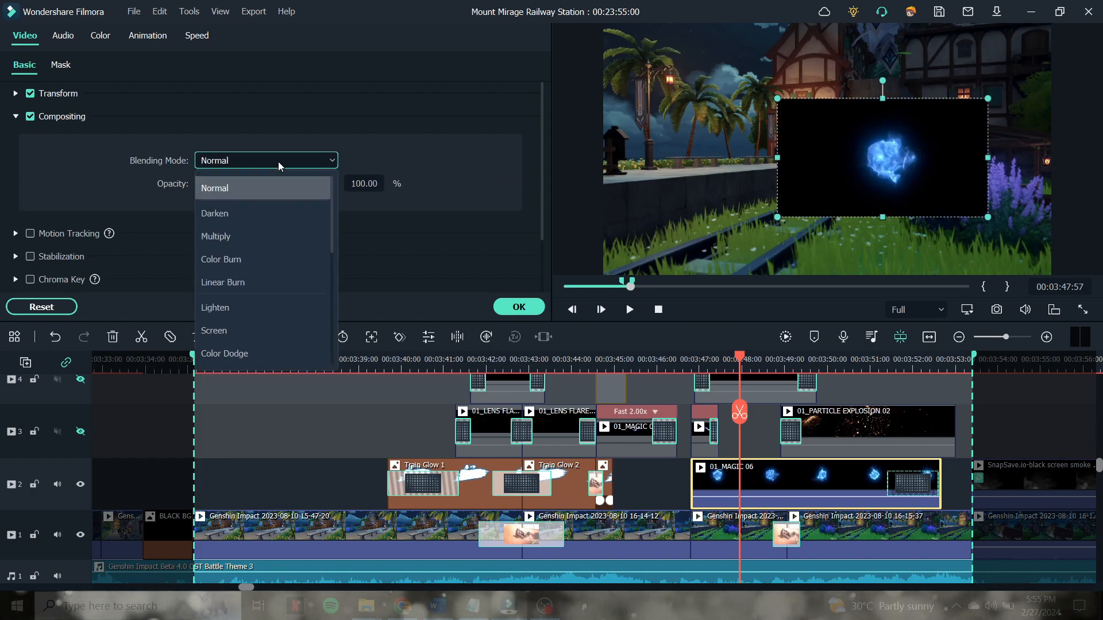
left_click(238, 329)
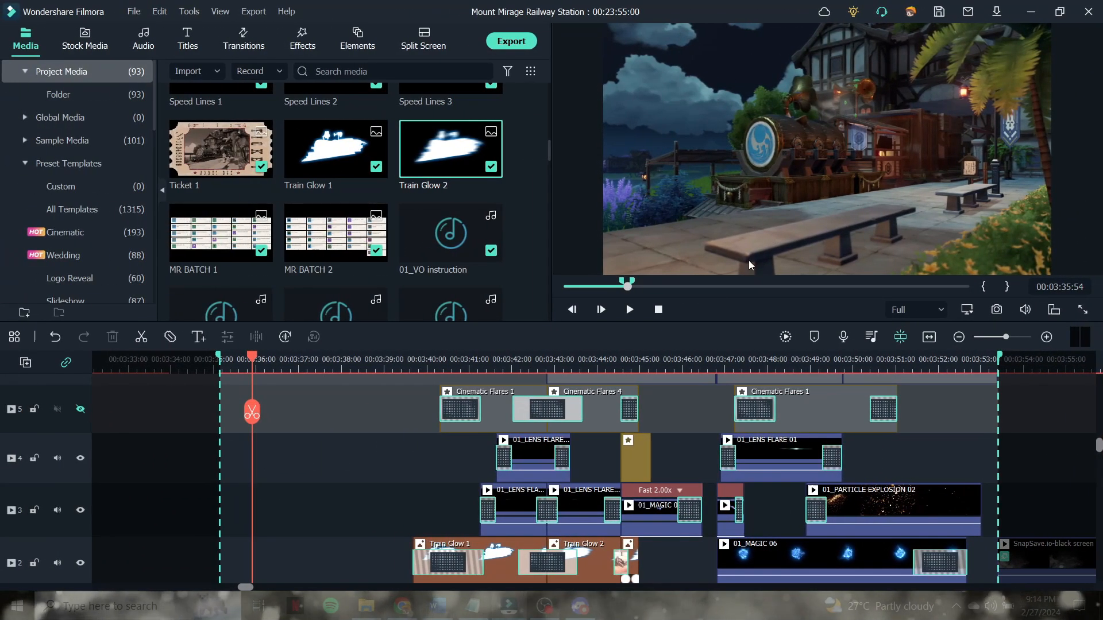
- At 00:03:41:45, open the first lens flare clip on track 3 to examine its compositing settings, and close them
left_click(424, 363)
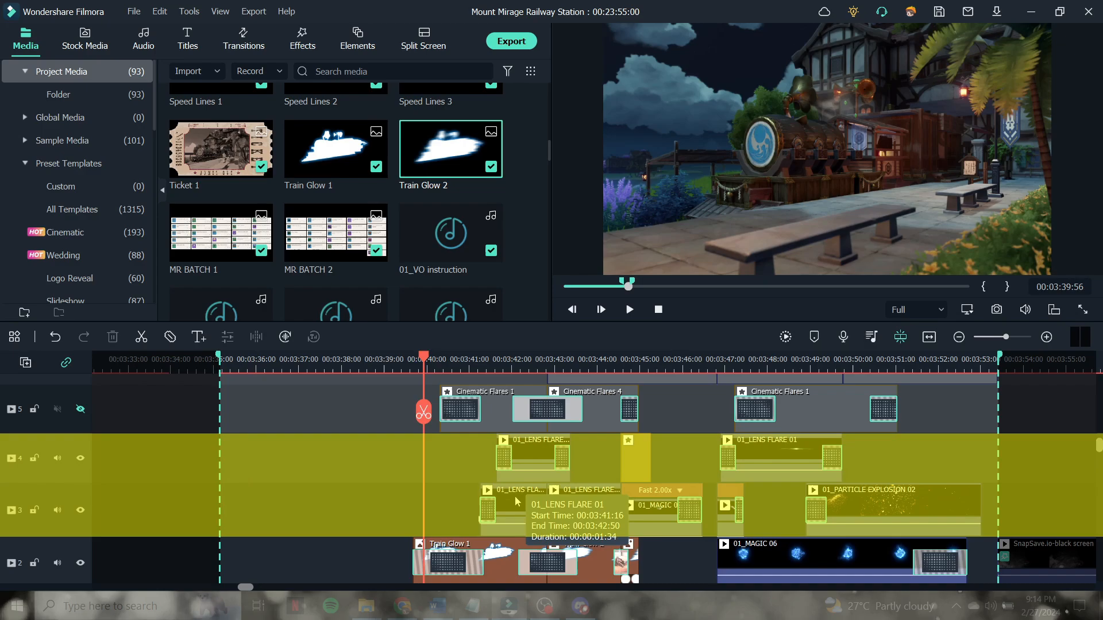
left_click(501, 363)
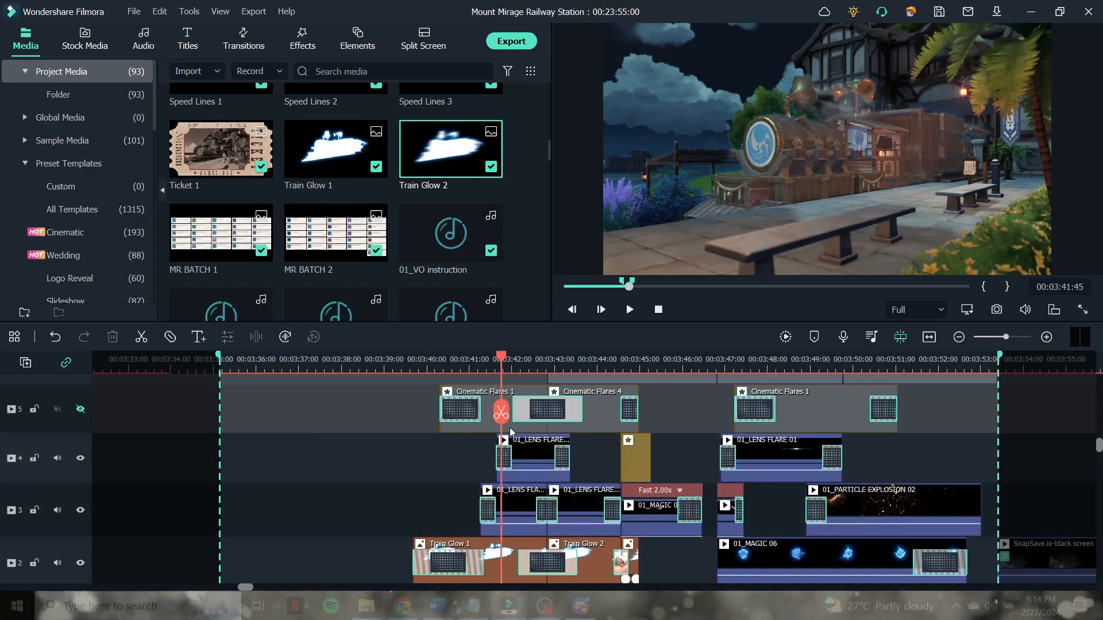
left_click(520, 505)
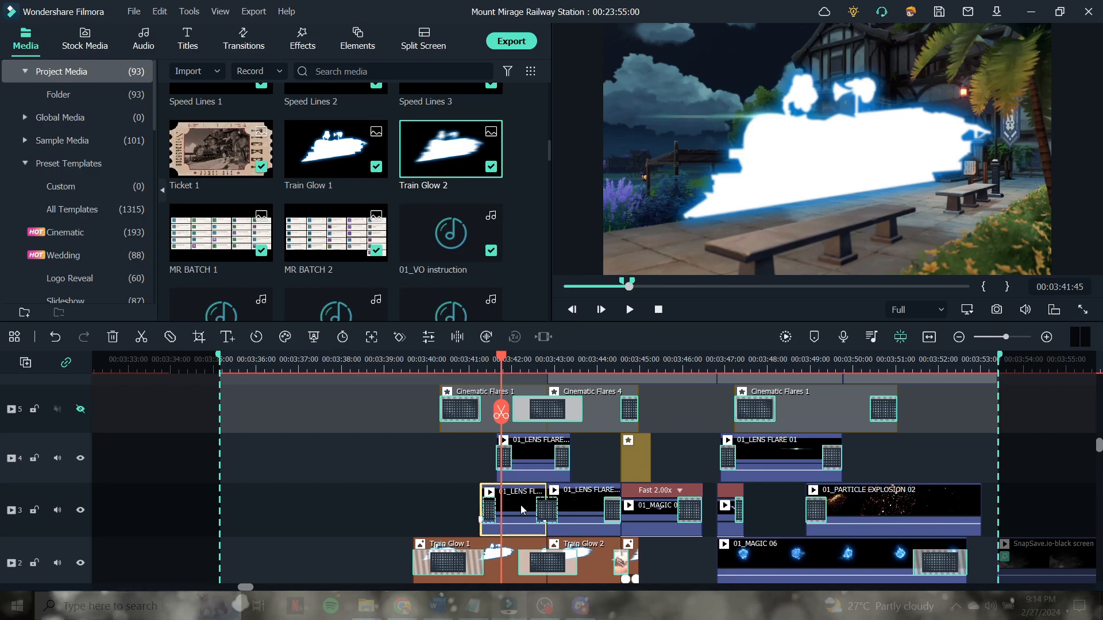
double_click(520, 505)
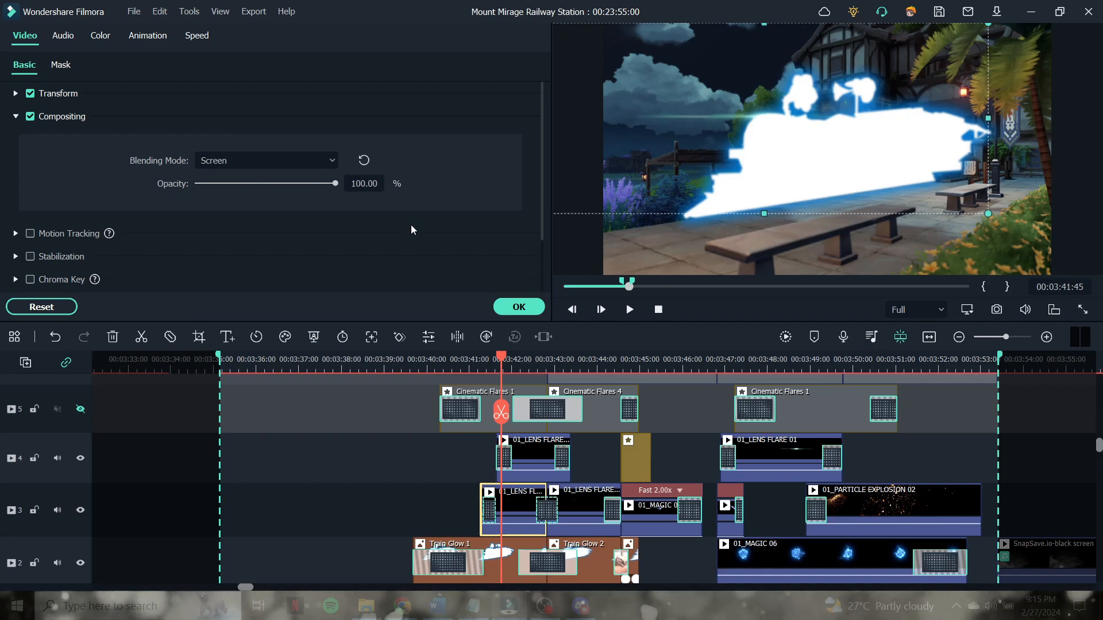
left_click(519, 307)
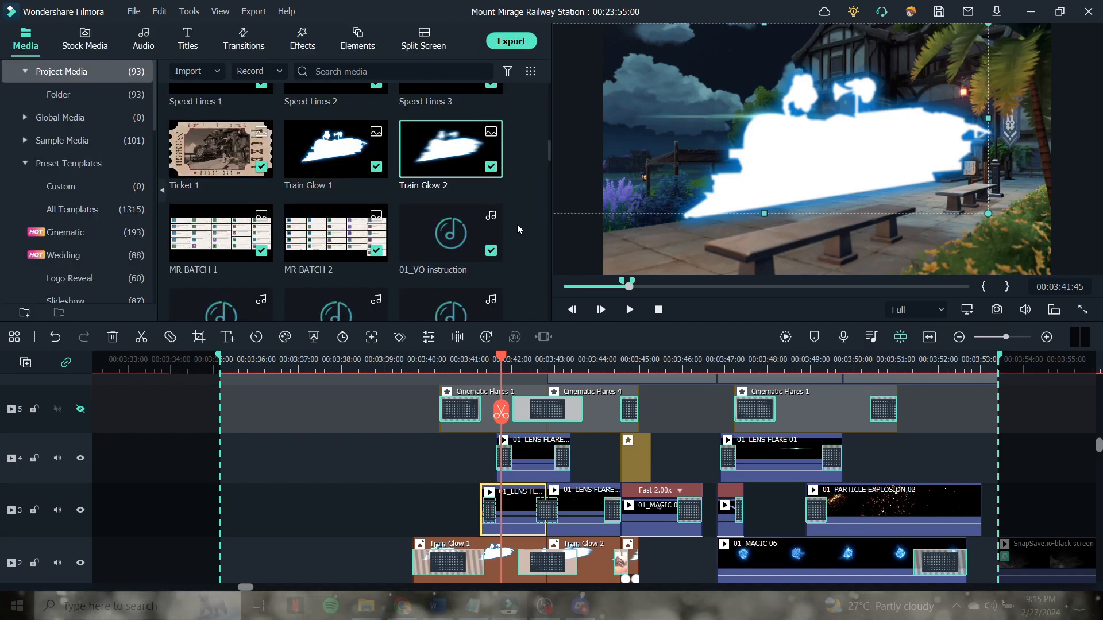
- Find the 01_LENS FLARE 01 source clip in the project media and preview it
scroll(518, 224, "up", 2)
scroll(518, 225, "down", 2)
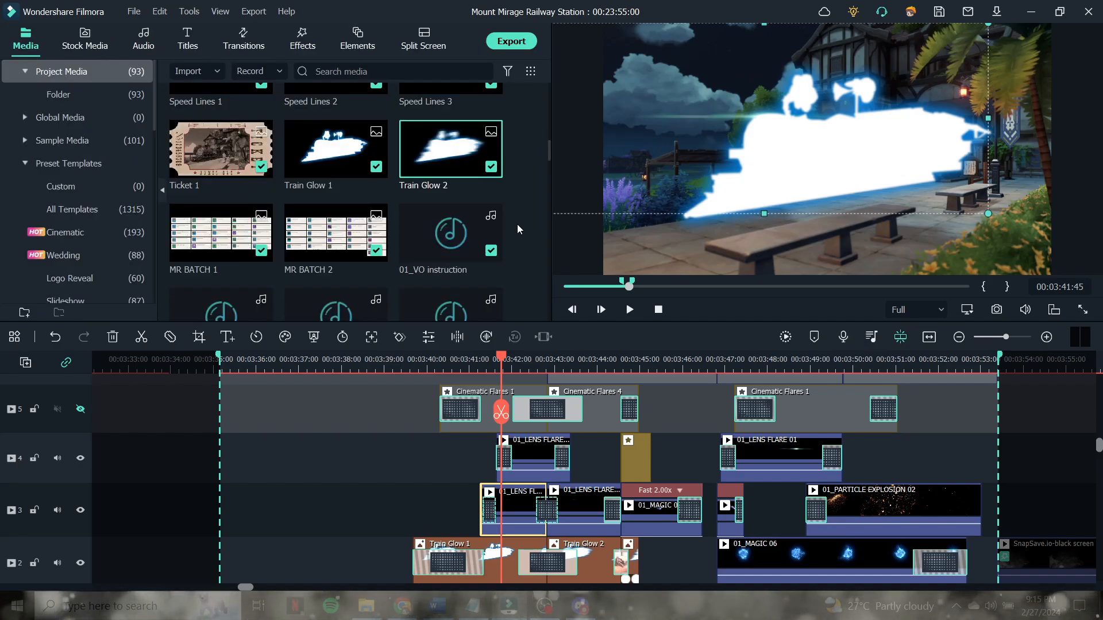
scroll(517, 224, "up", 4)
double_click(441, 204)
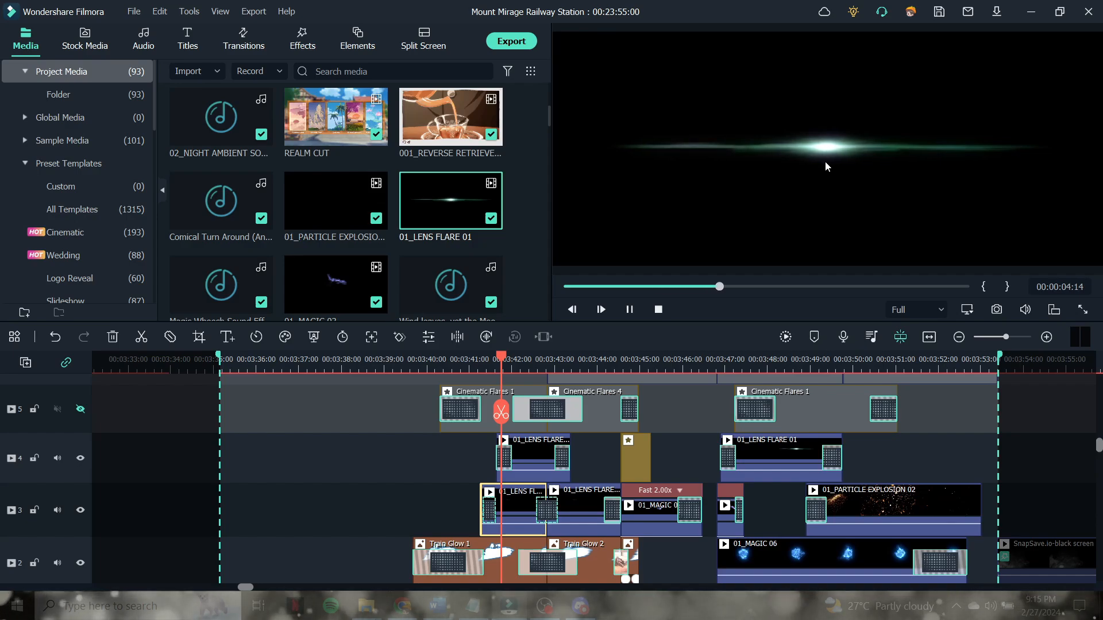
left_click(739, 118)
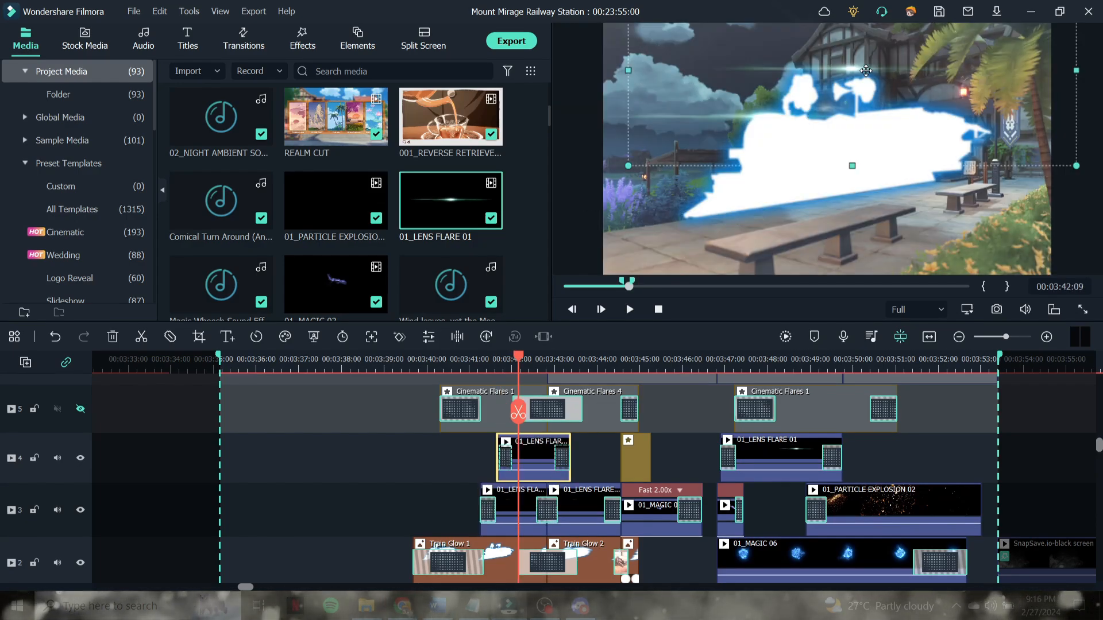
- Position the track 4 lens flare over the horn of the train glow and select the first lens flare clip on track 3
left_click_drag(865, 70, 881, 85)
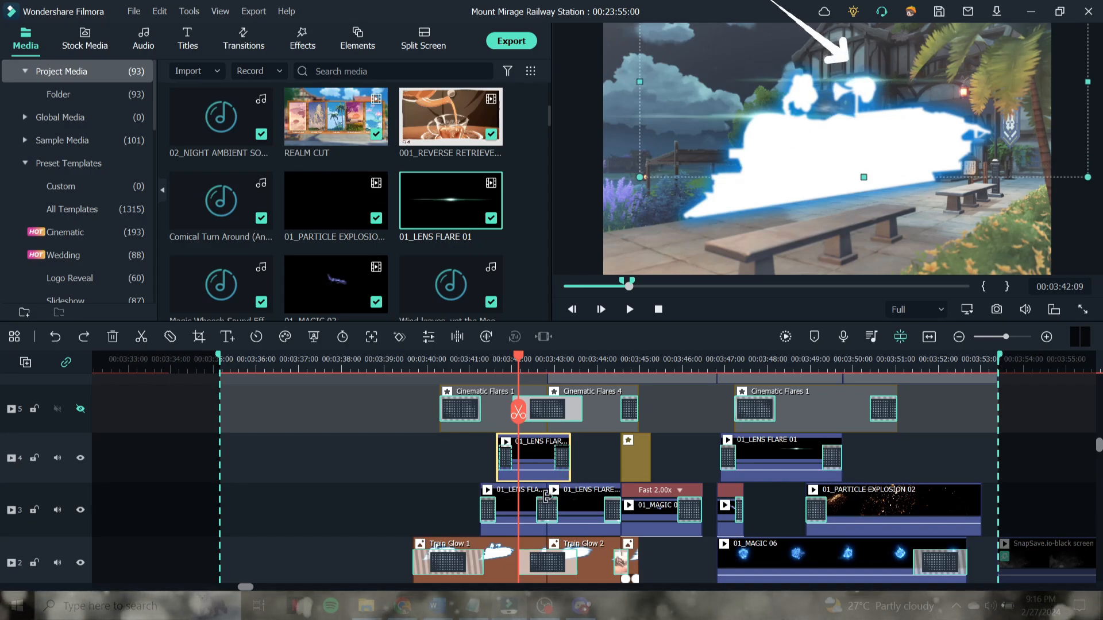
left_click(512, 503)
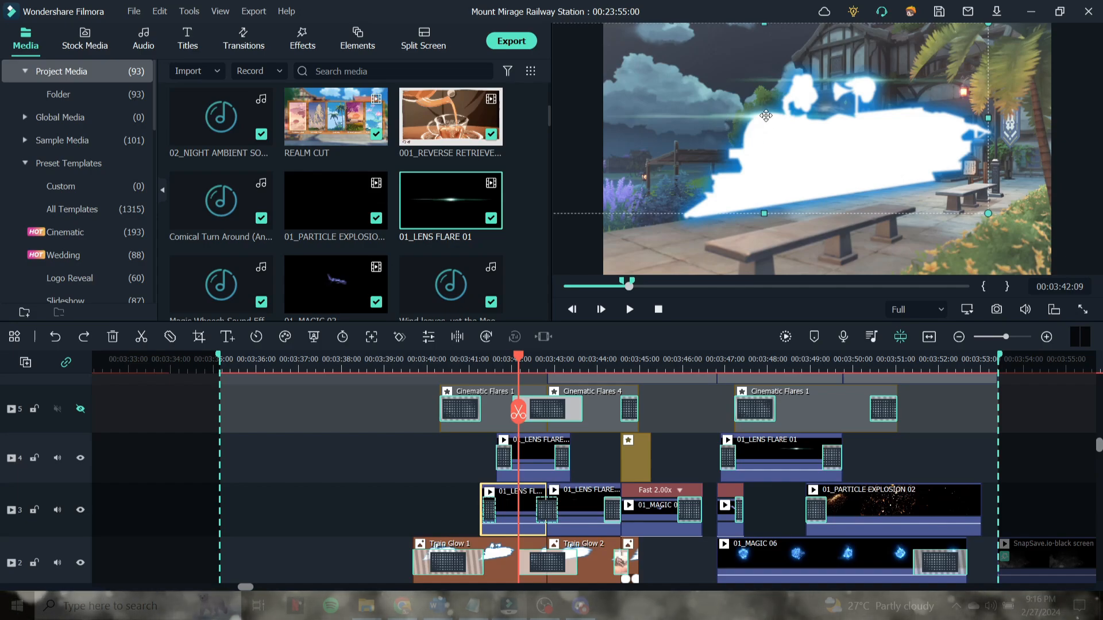
- Select the second lens flare clip on track 3 at 00:03:43:43 and inspect its placement on the train glow
left_click(584, 368)
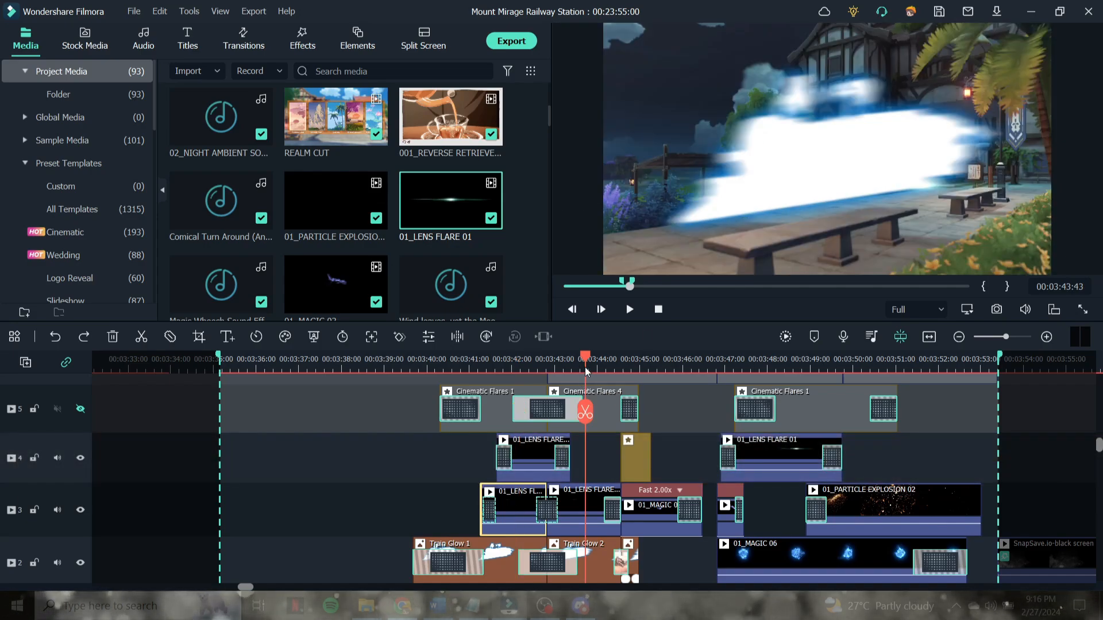
left_click(594, 505)
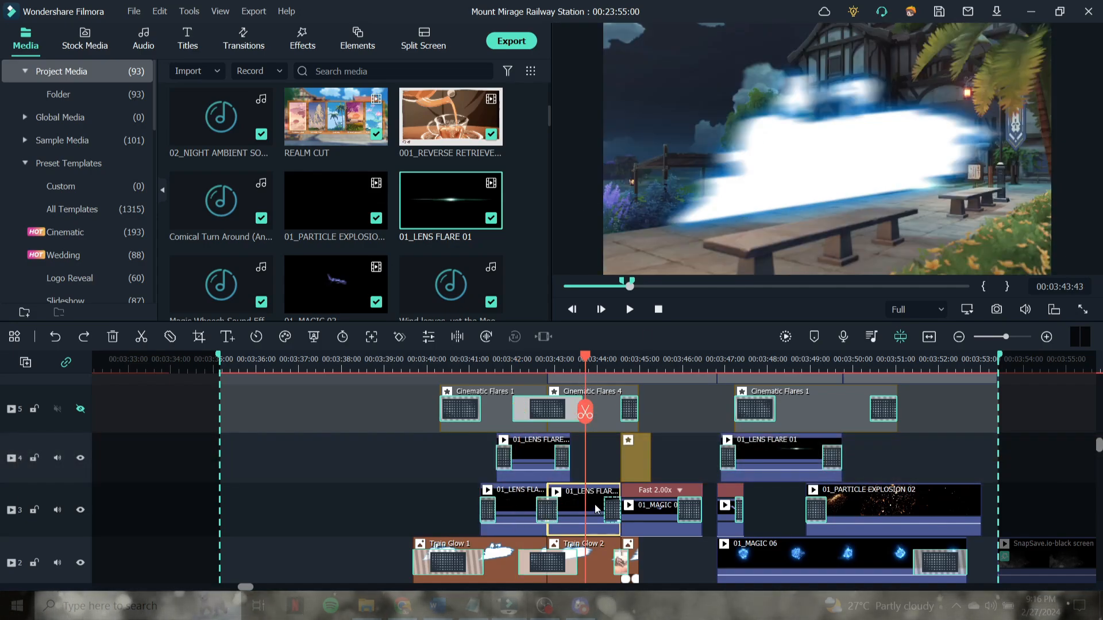
left_click(933, 184)
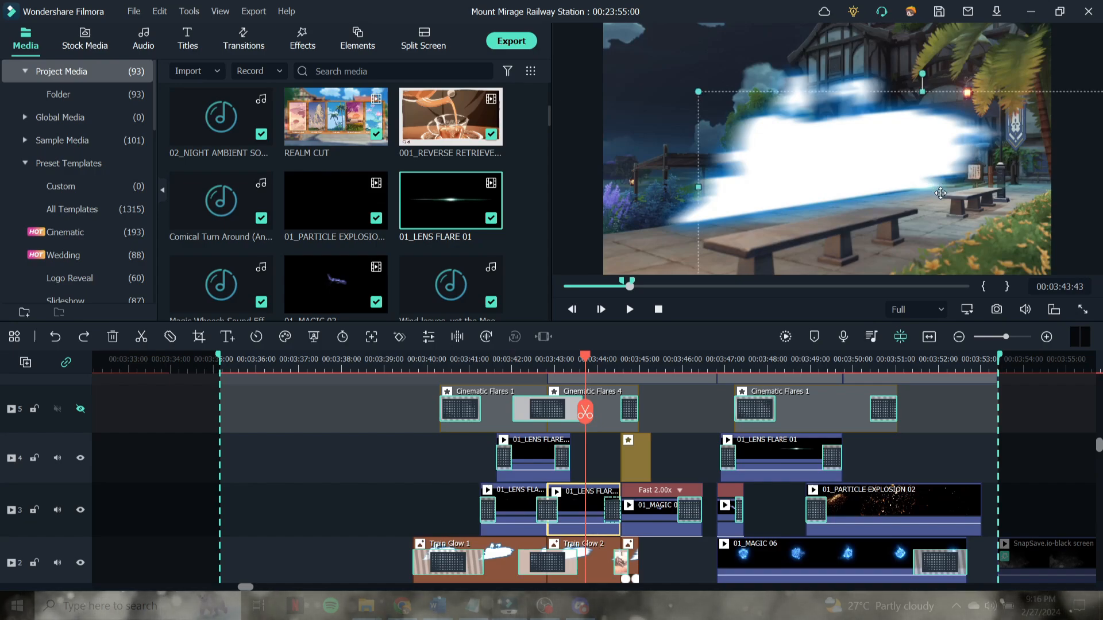
left_click_drag(940, 194, 981, 211)
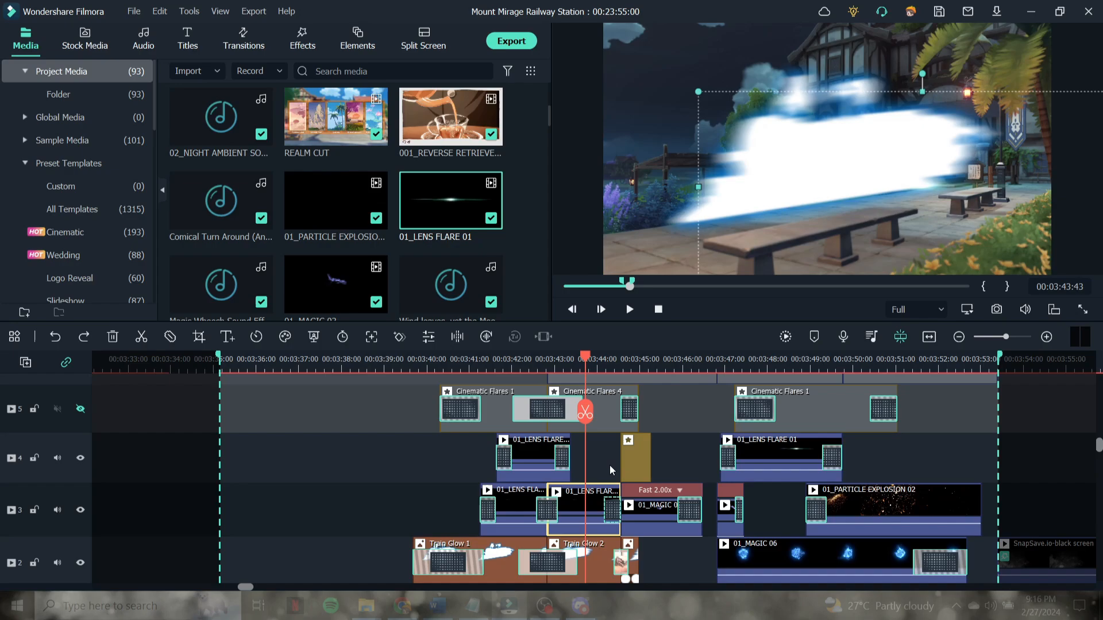
- Select the 2.00x-speed magic clip on track 3, view it at 00:03:45:15, and play its start from 00:03:44:19
left_click(651, 511)
left_click(651, 362)
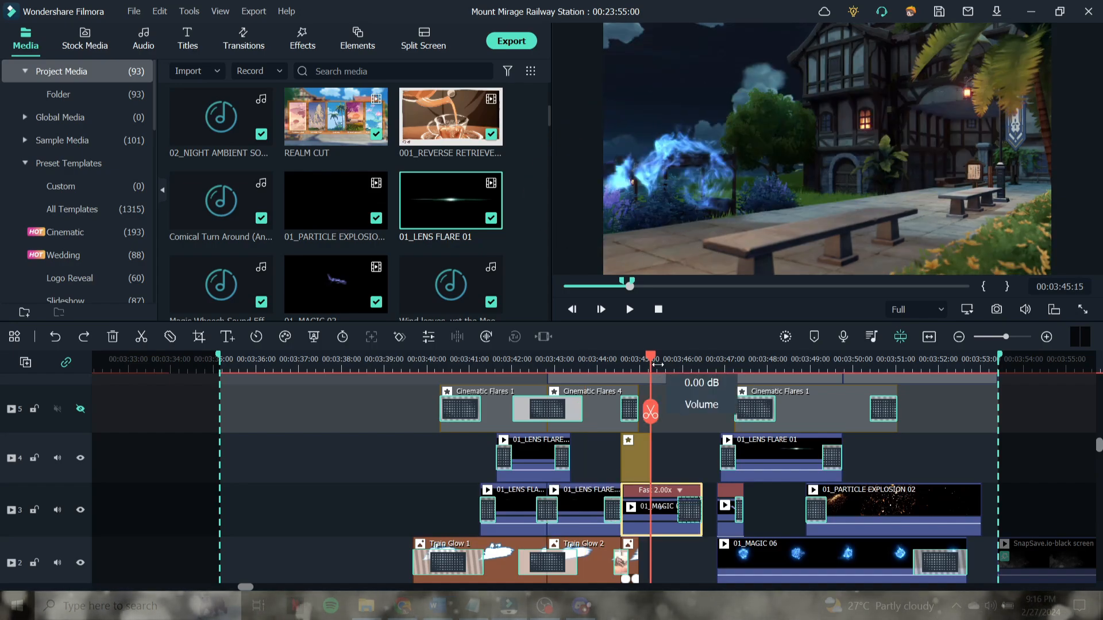
left_click(657, 365)
left_click(622, 362)
left_click(610, 363)
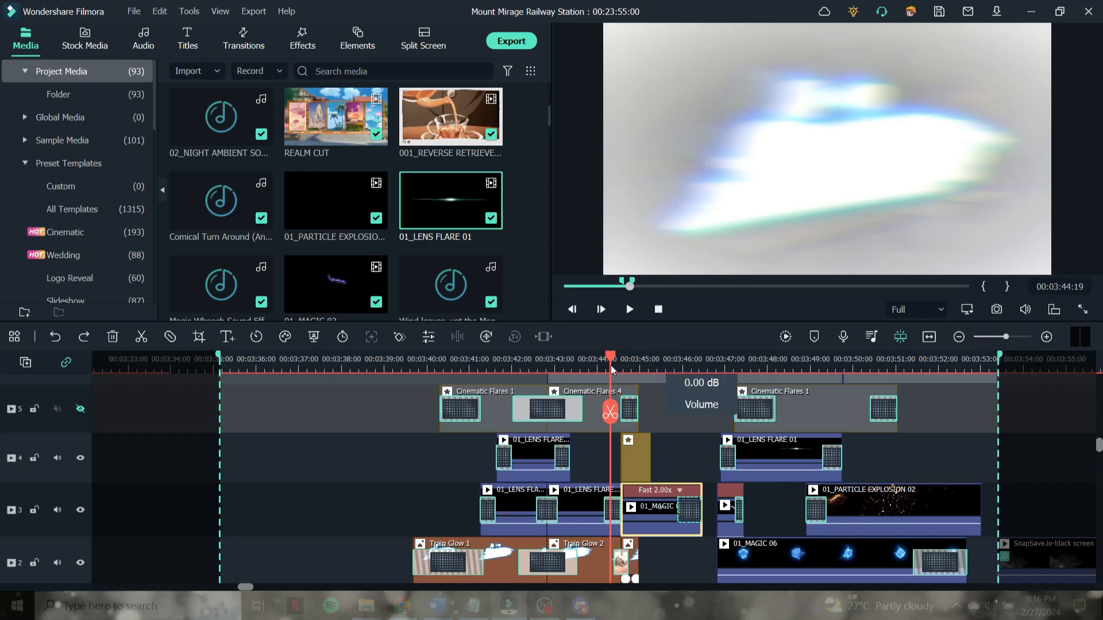
left_click(629, 311)
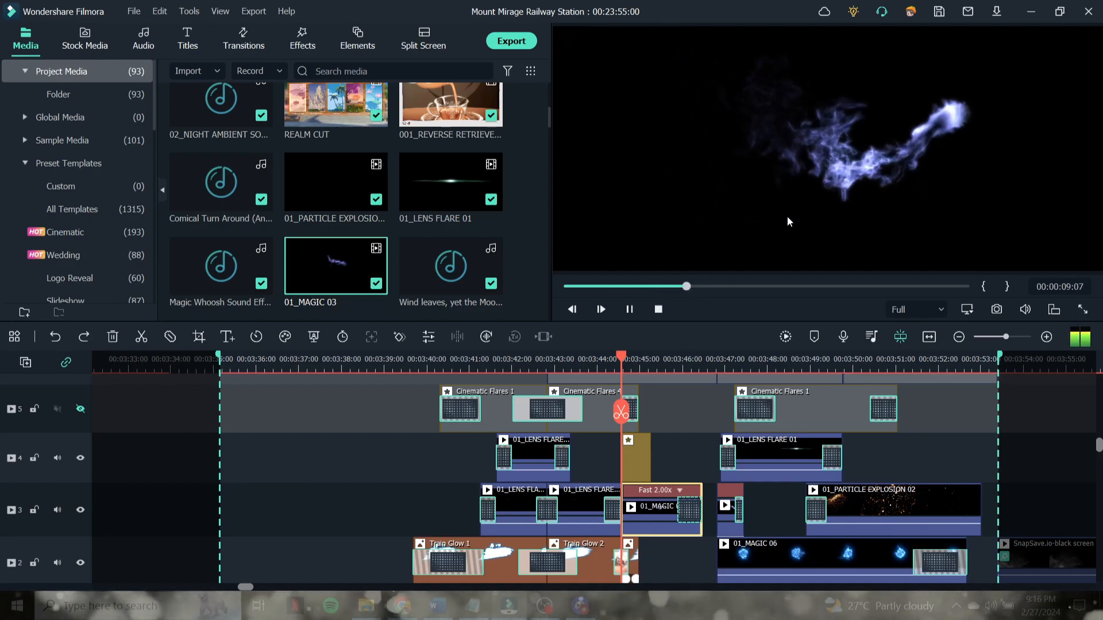
- Preview a further part of the 01_MAGIC 03 source, and examine the compositing settings of its 2.00x-speed track 3 clip at 00:03:45:19
left_click(739, 286)
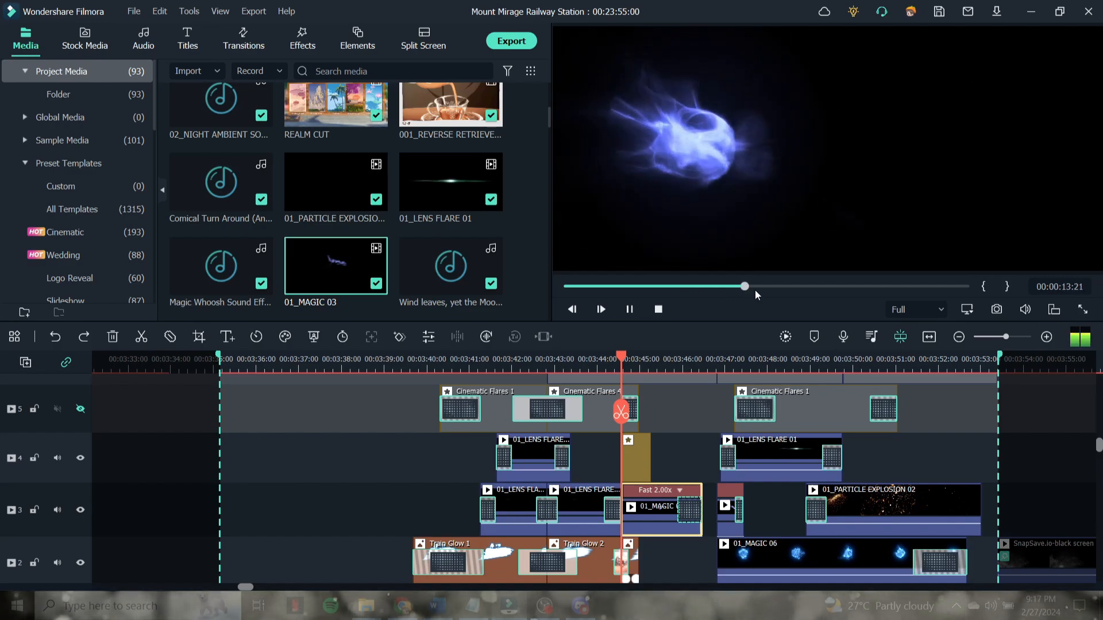
left_click(660, 311)
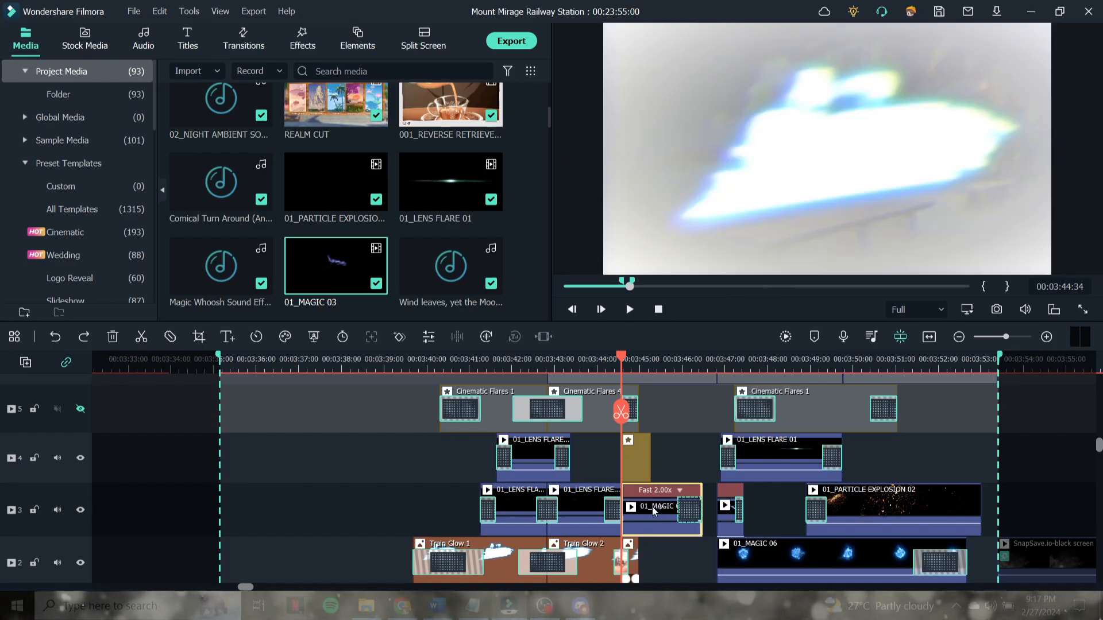
double_click(652, 507)
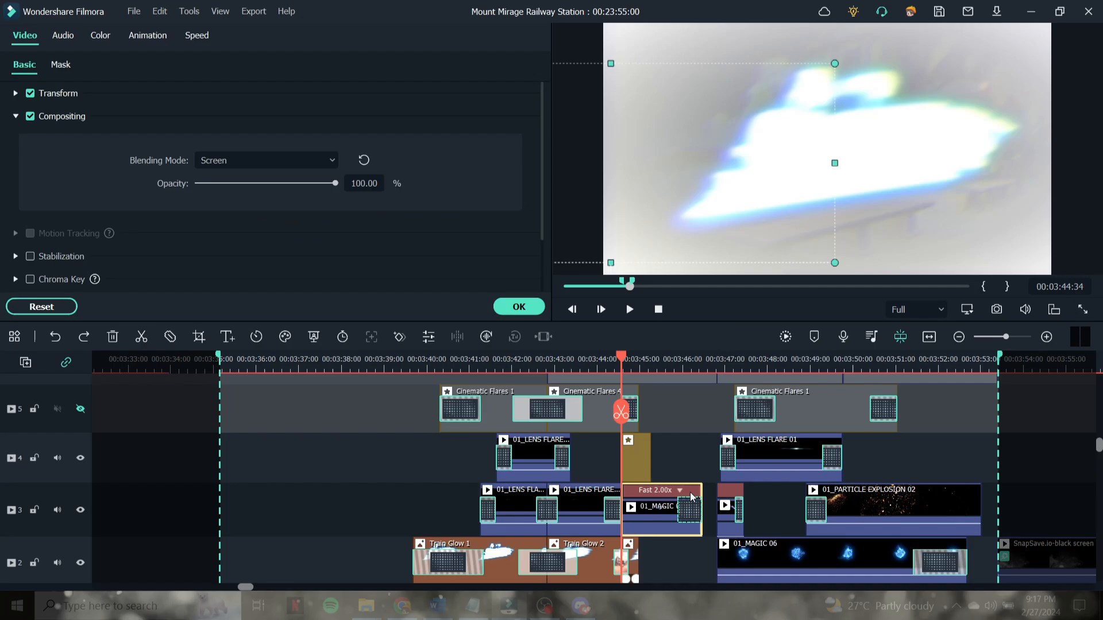
left_click(655, 368)
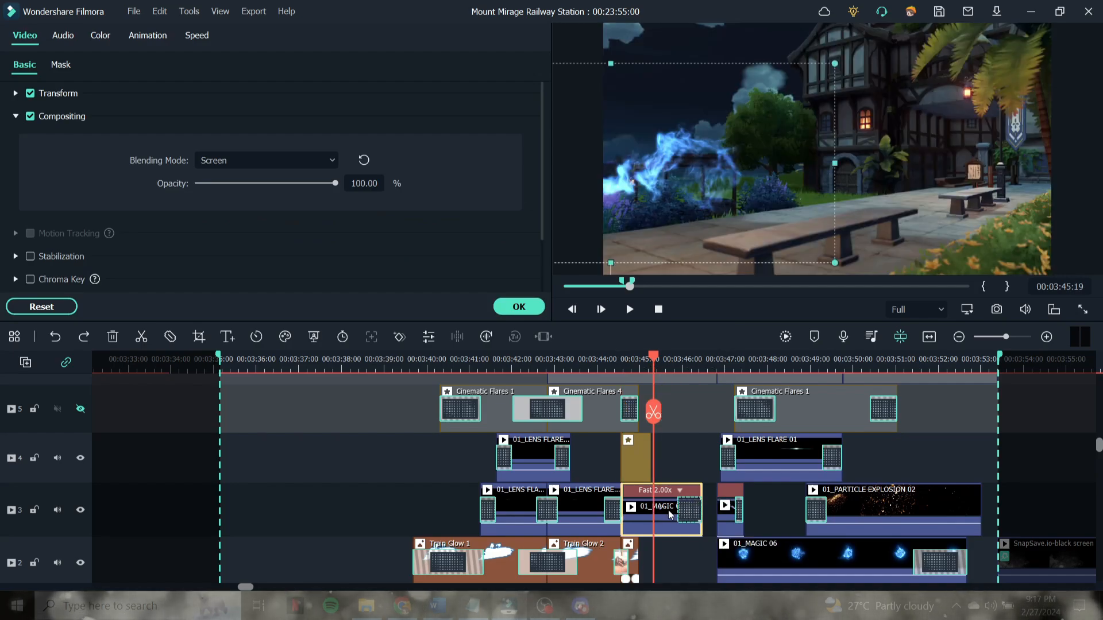
- Open the white balance settings of the 2.00x-speed magic clip on track 3 and move its overlay toward the tree in the preview
left_click(16, 93)
left_click(15, 93)
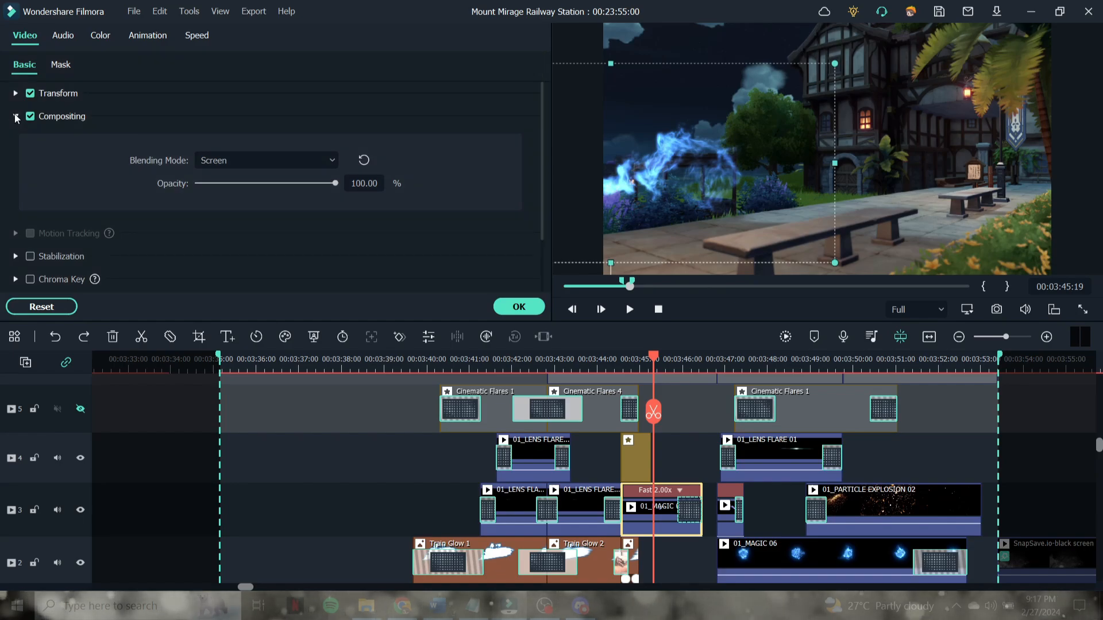
left_click(98, 36)
left_click(13, 89)
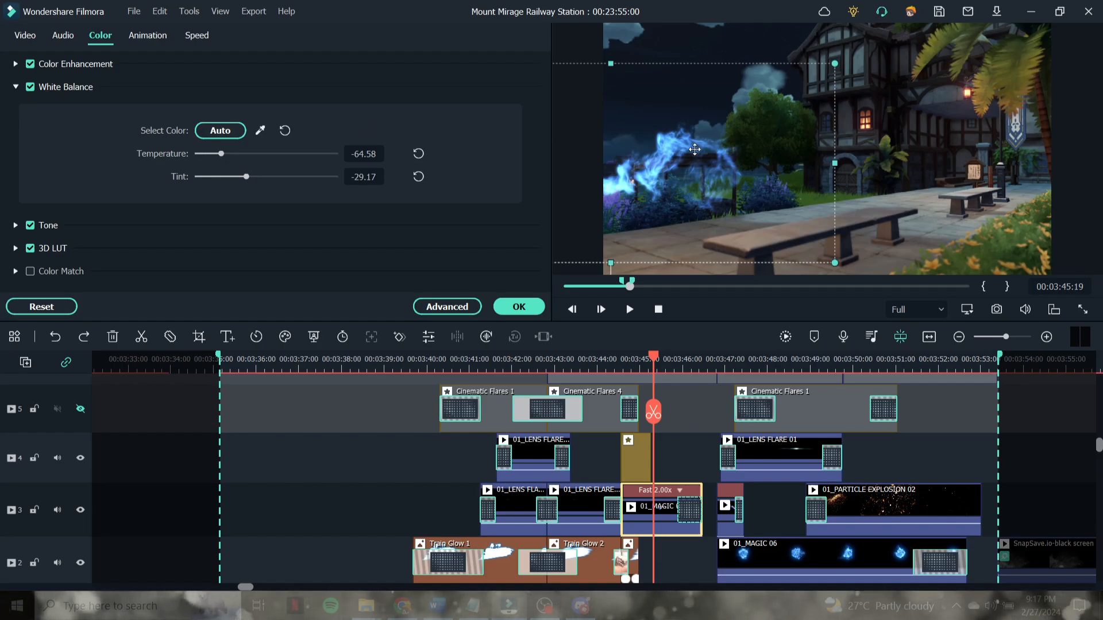
left_click_drag(638, 161, 697, 147)
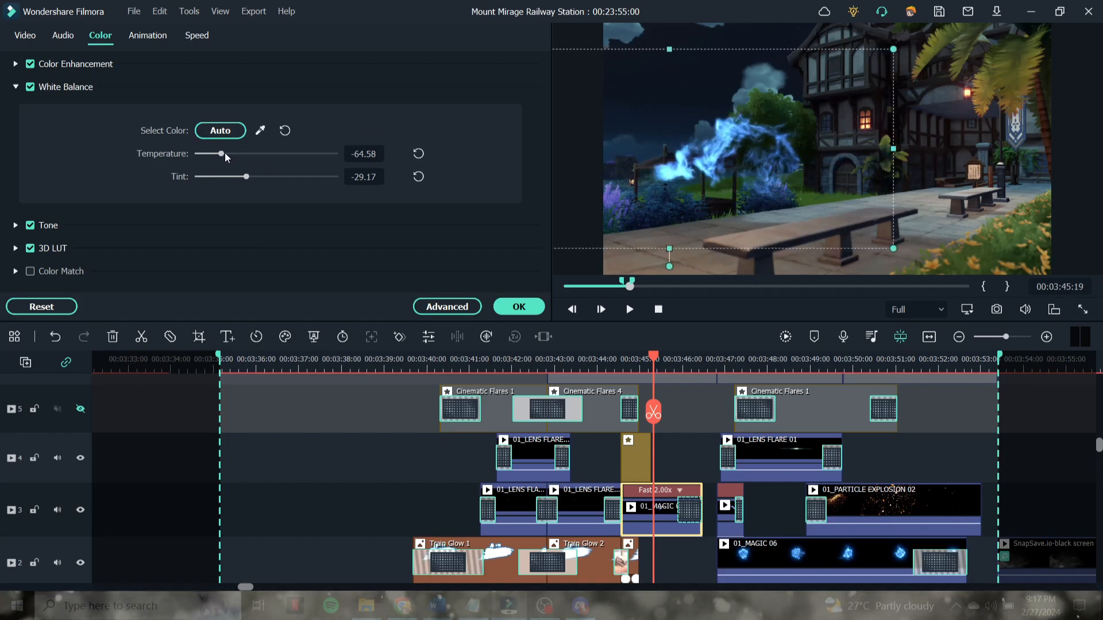
- Try a white balance temperature of -4.17 and tint of 29.17 on the magic clip, undo both changes and close its settings
left_click_drag(223, 154, 286, 200)
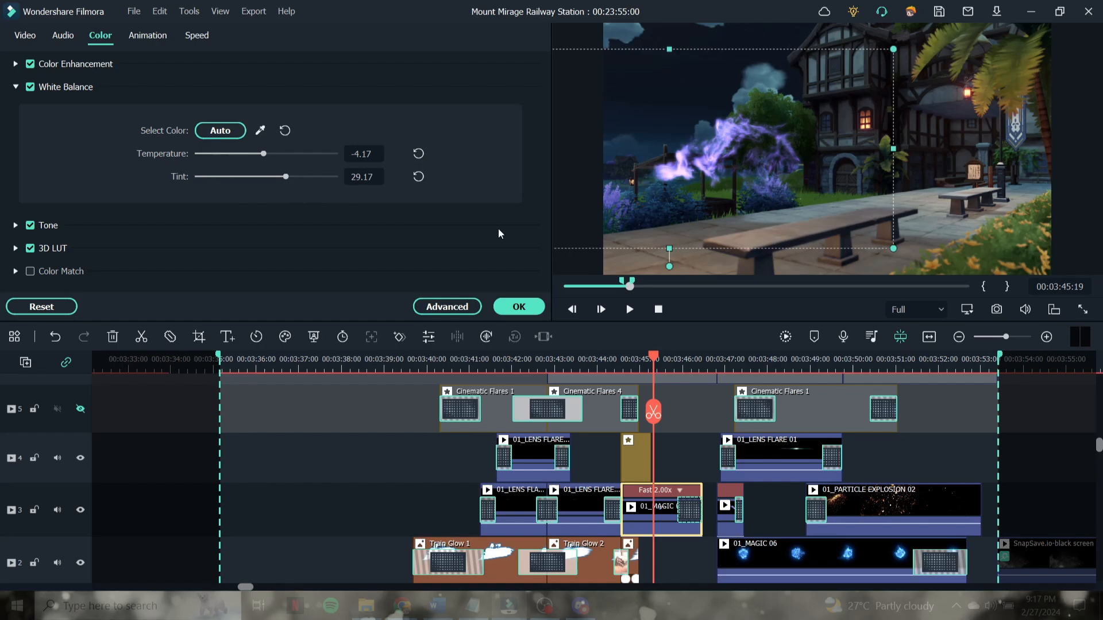
key("ctrl+z")
key("ctrl+z")
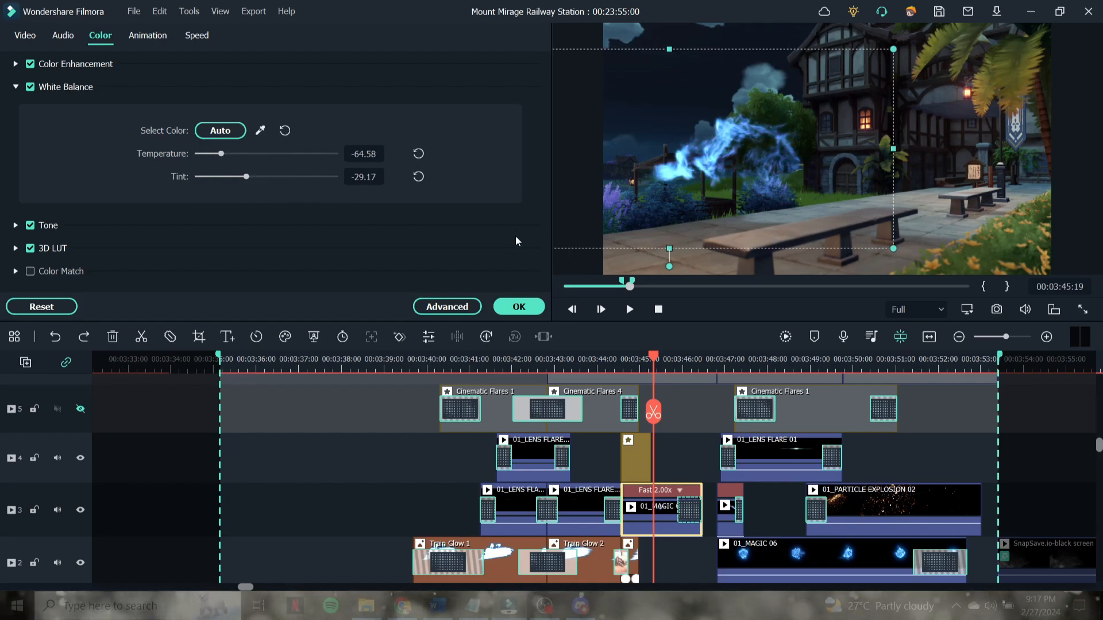
left_click(523, 307)
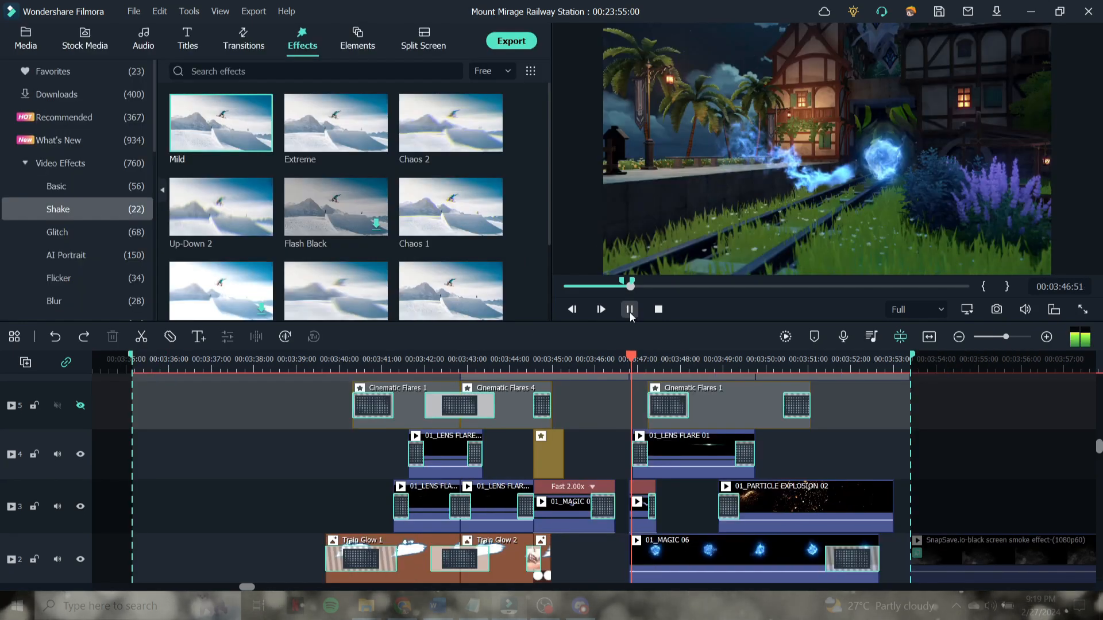
- Play the tunnel shot to 00:03:48:09, inspecting the short clip on track 3 and the 01_LENS FLARE 01 clip on track 4
left_click(629, 311)
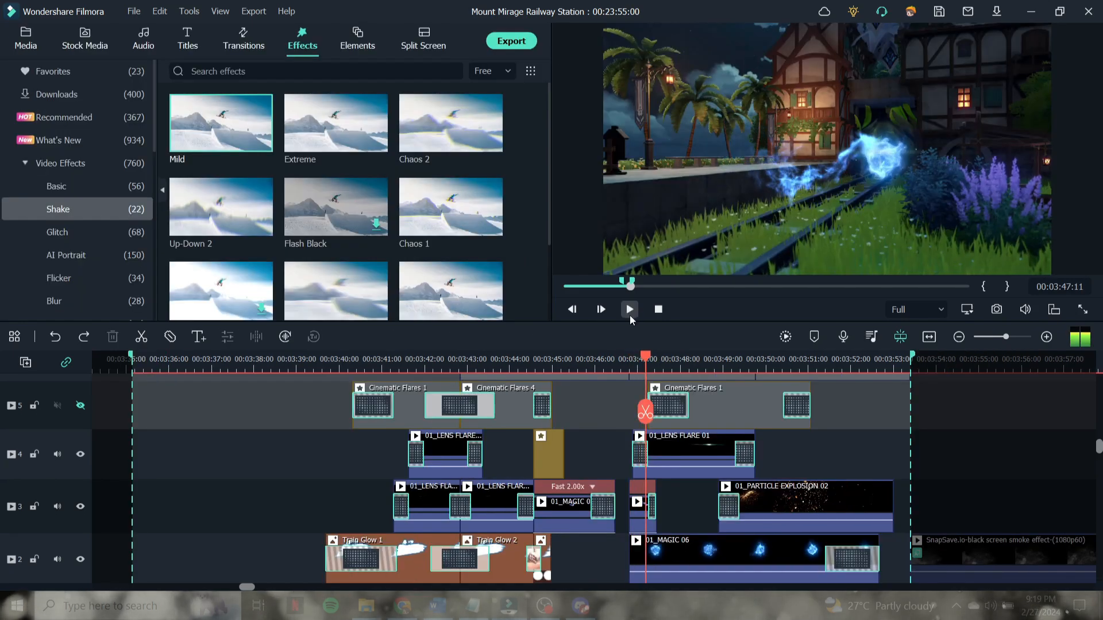
left_click(639, 527)
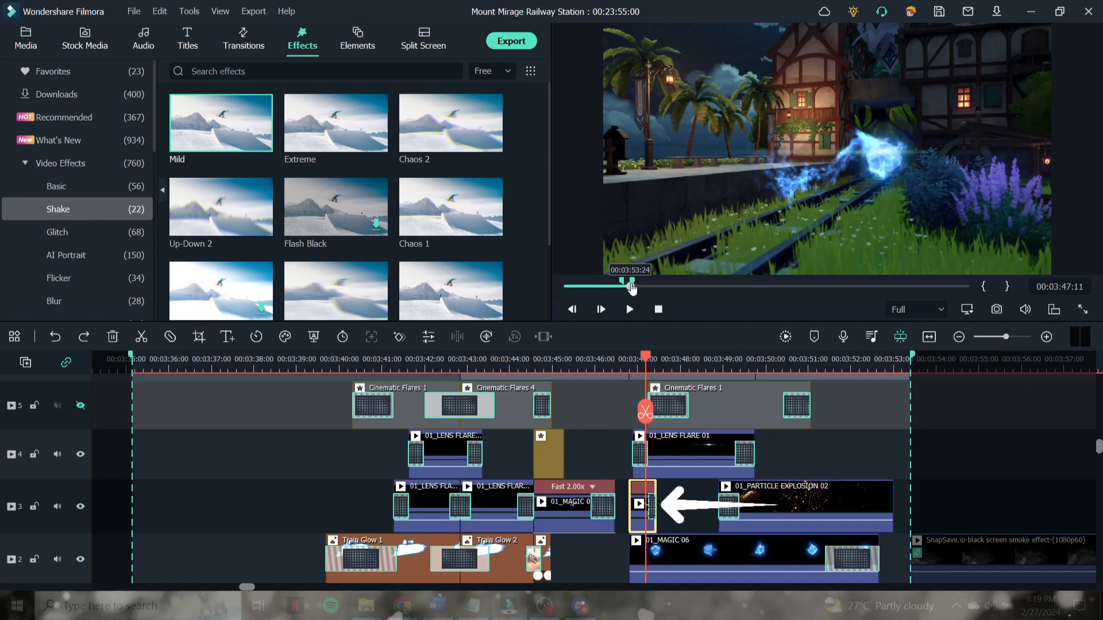
left_click(630, 310)
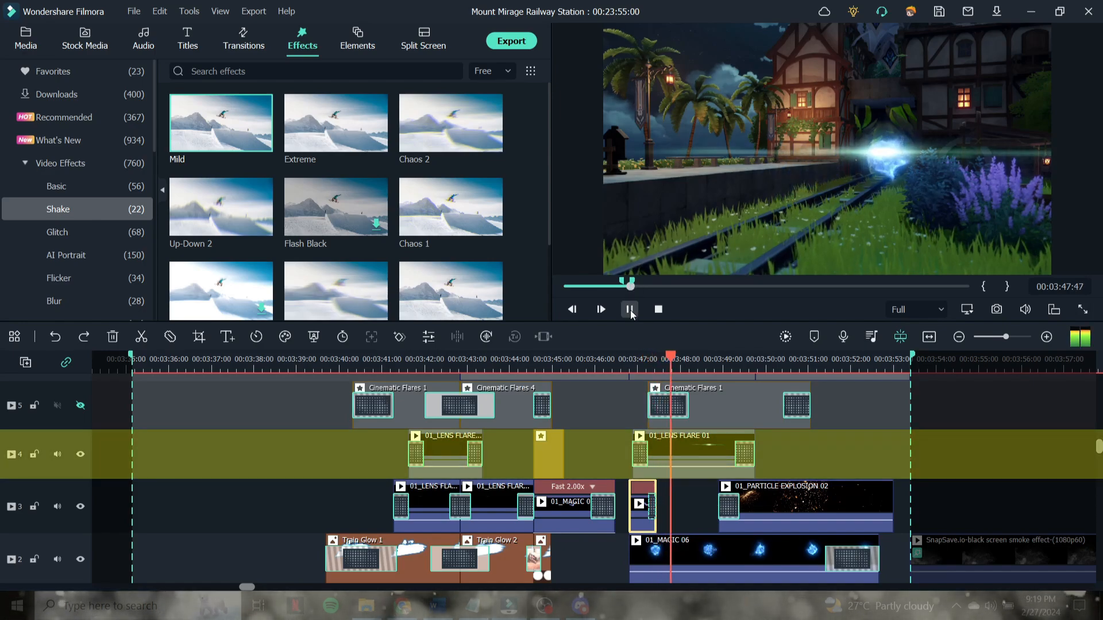
left_click(630, 310)
left_click(709, 446)
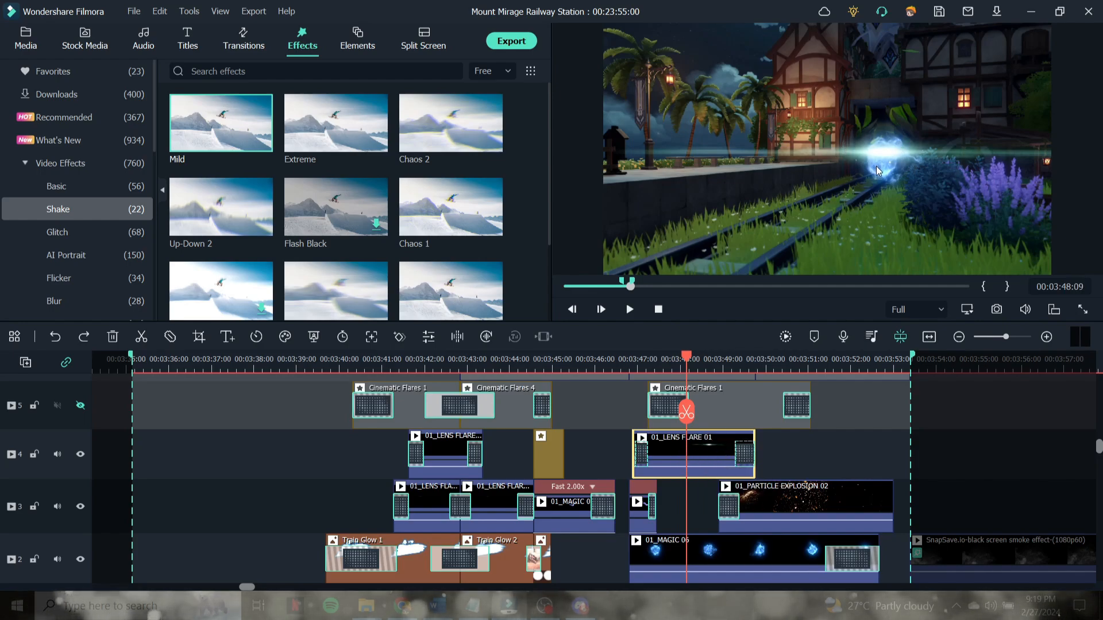
left_click_drag(933, 154, 933, 168)
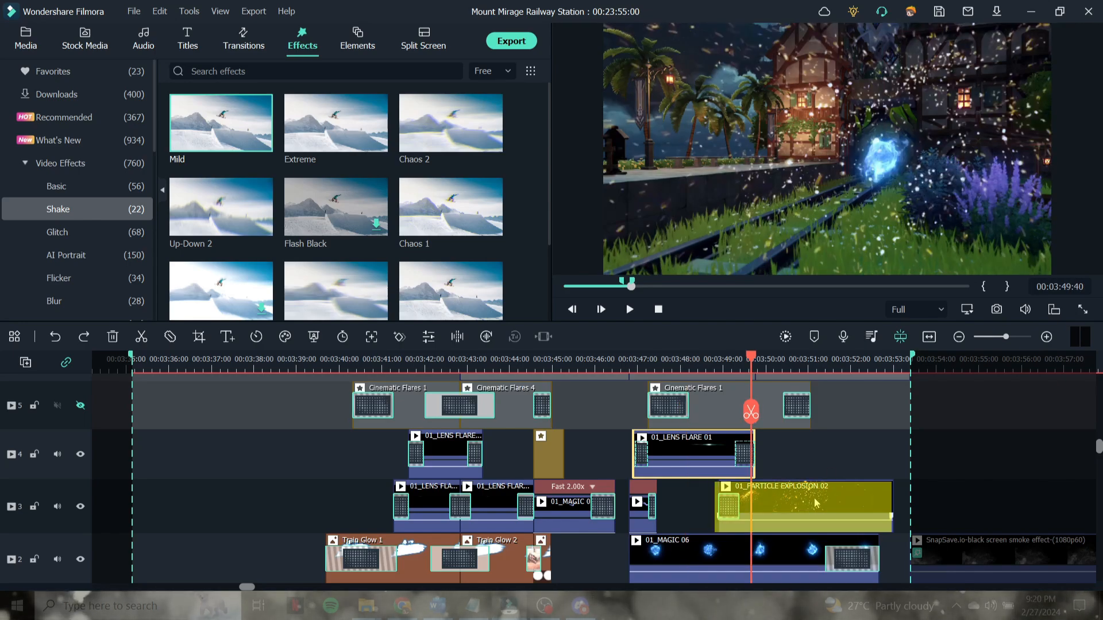
- View the 01_PARTICLE EXPLOSION 02 clip on track 3 at 00:03:50:05 and examine its white balance settings
left_click(816, 502)
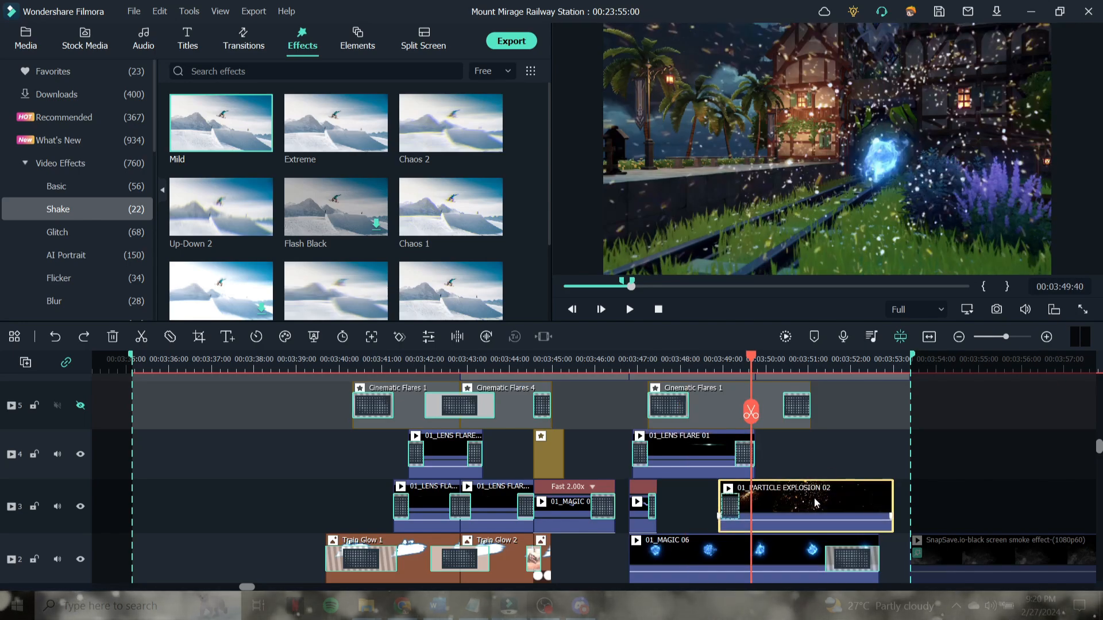
left_click(769, 359)
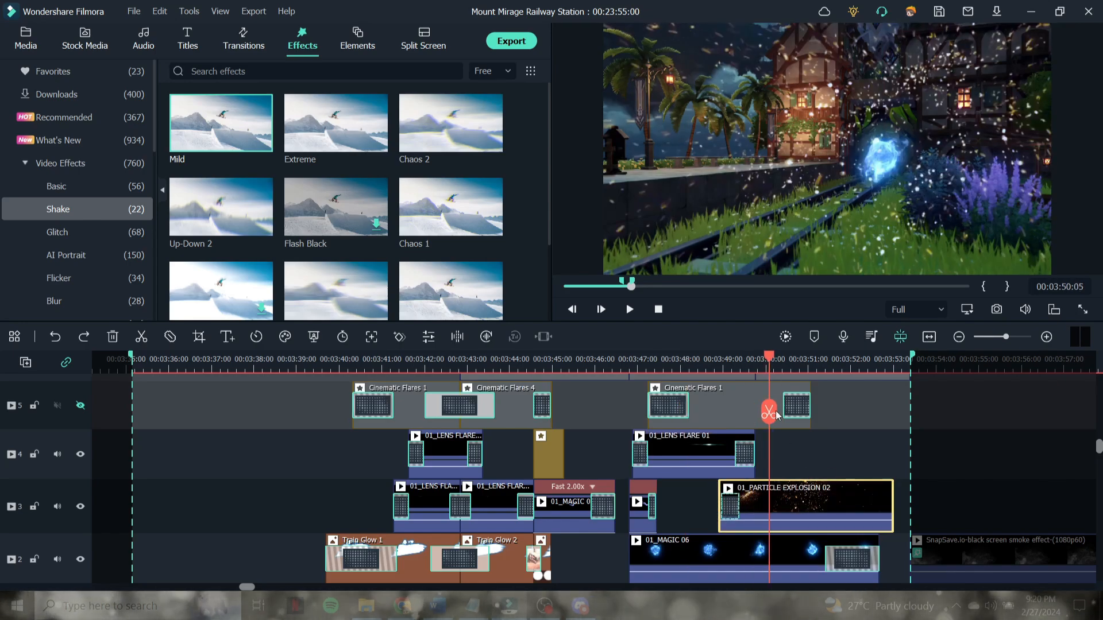
double_click(806, 502)
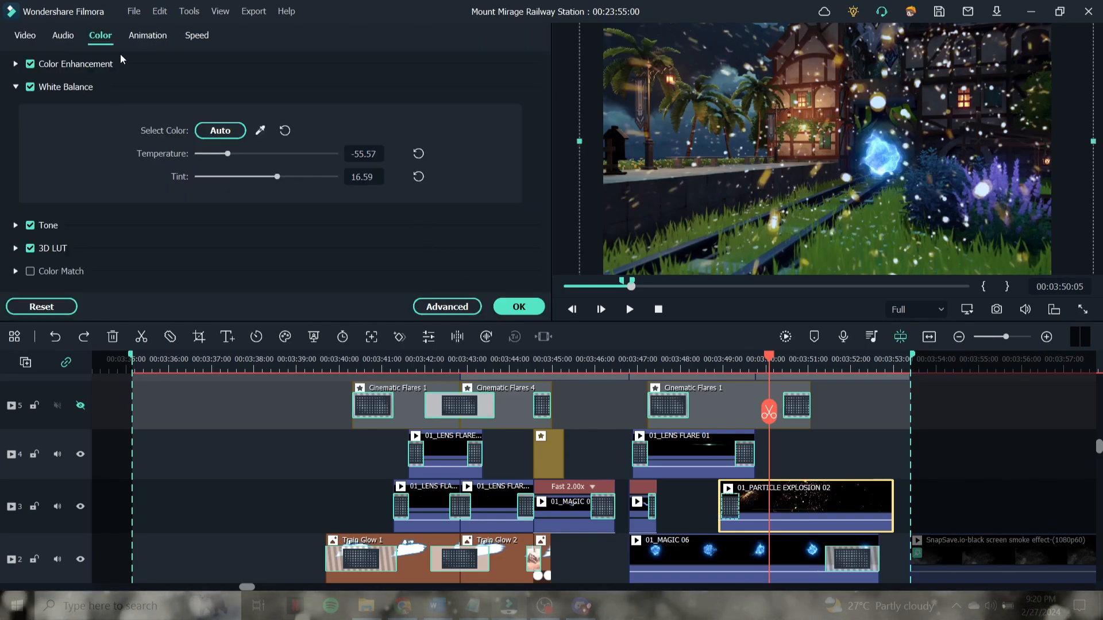
left_click(519, 307)
- Find the particle explosion source in the project media and preview it
left_click(47, 42)
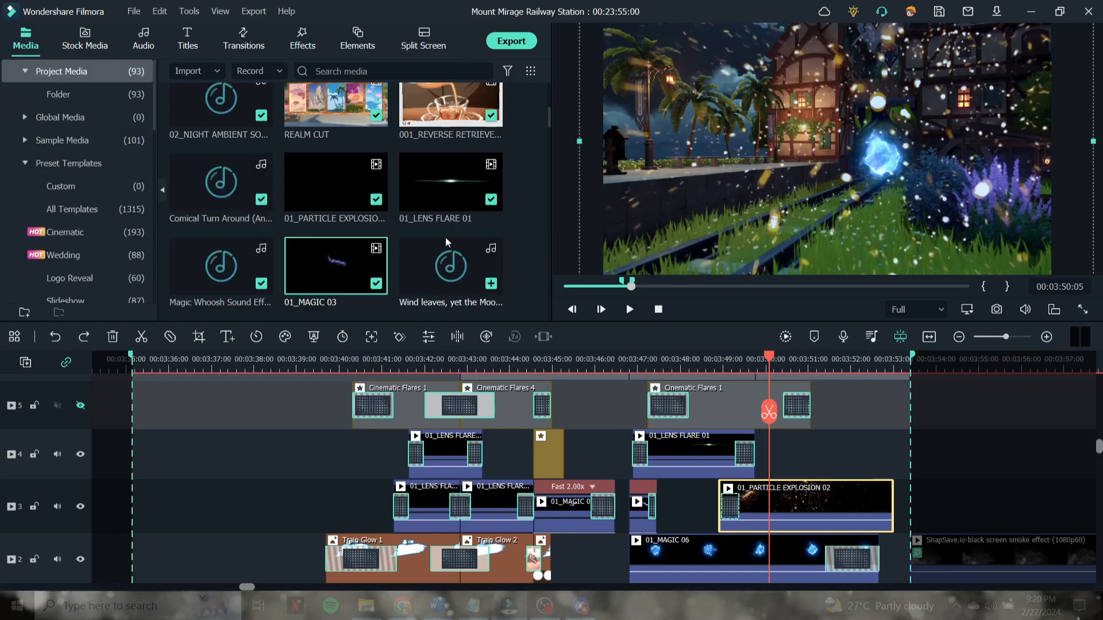
left_click(532, 199)
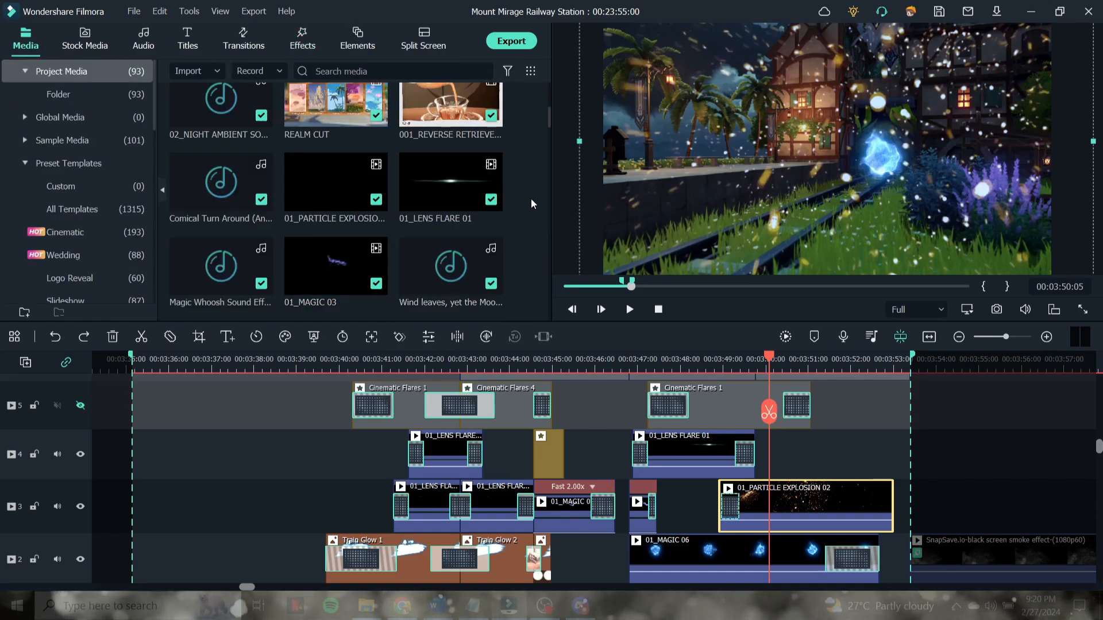
left_click(332, 189)
double_click(331, 187)
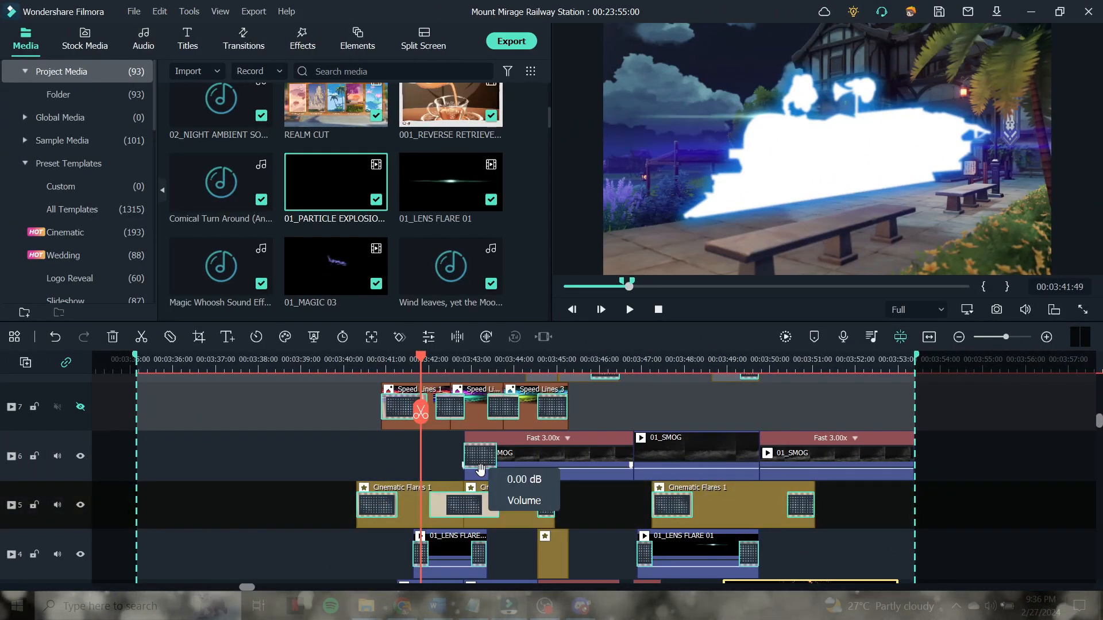
- Hide smog track 6 and select the first Cinematic Flares 1 clip on track 5, with the playhead at 00:03:41:42
left_click(80, 456)
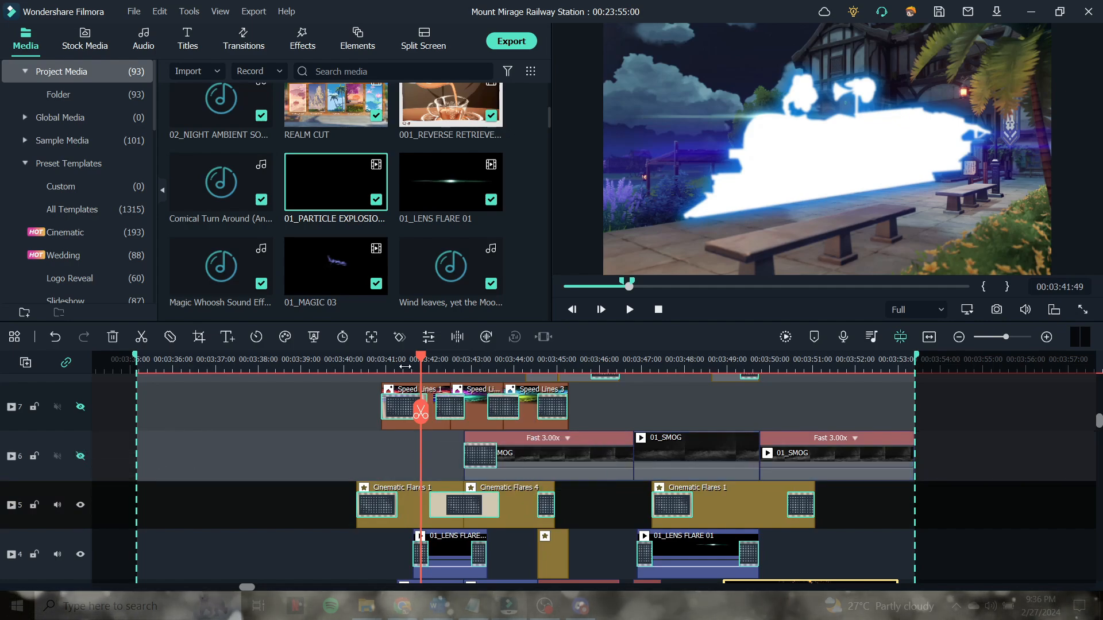
left_click(405, 367)
left_click(415, 506)
- Browse the effects library to the Lens Flare overlays and preview Cinematic Flares 4
left_click(303, 40)
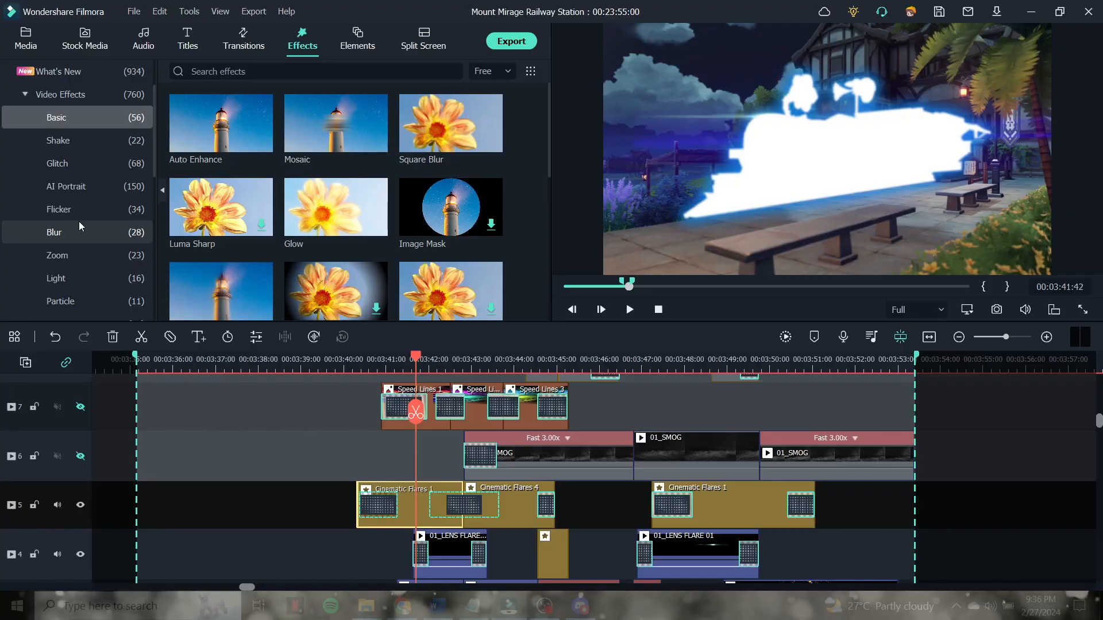
scroll(79, 219, "down", 1)
left_click(78, 211)
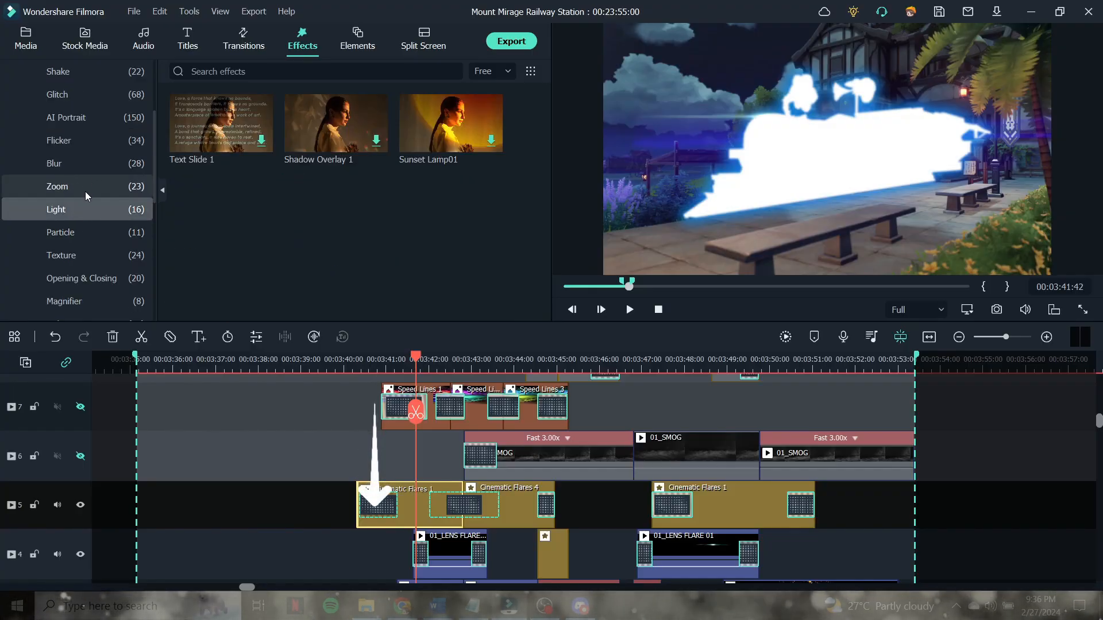
scroll(85, 191, "down", 3)
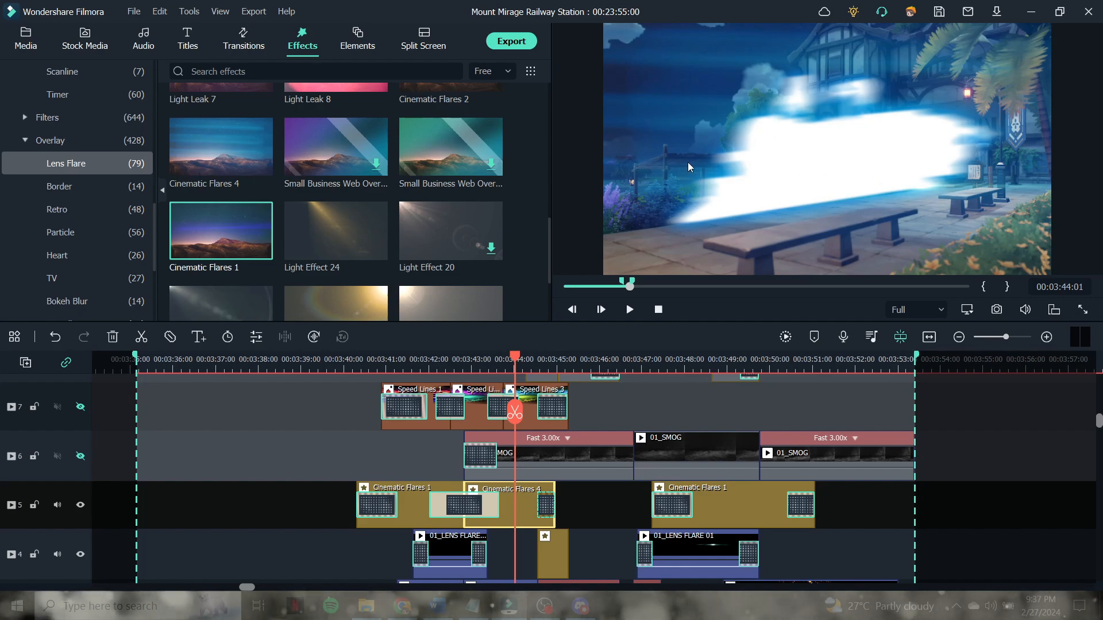
left_click(211, 155)
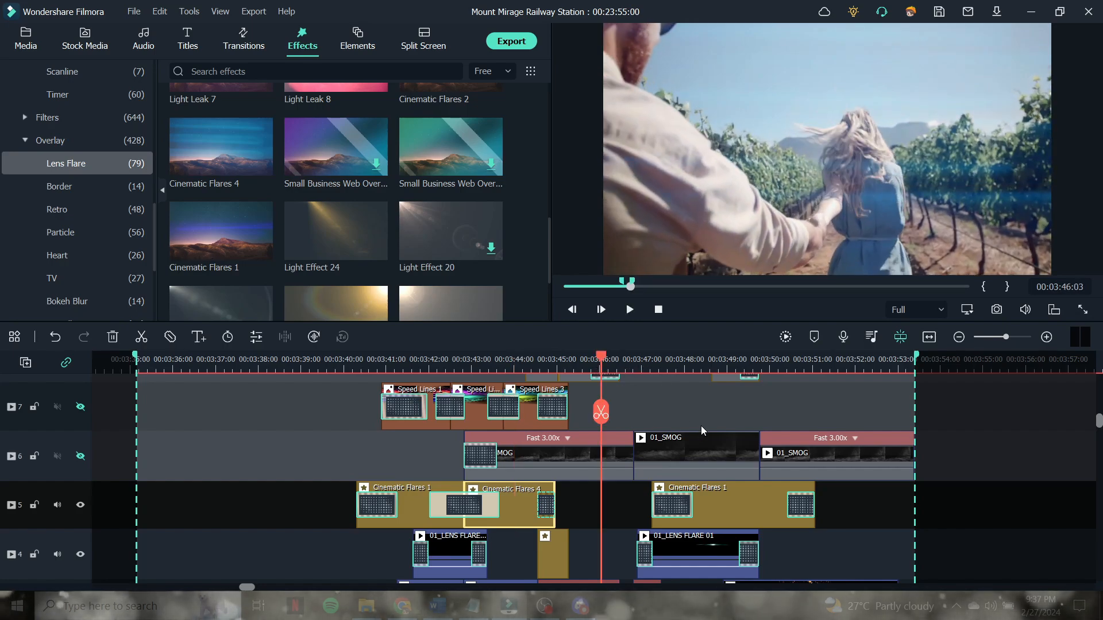
- Play the last Cinematic Flares 1 clip to 00:03:48:41, and replay the tunnel shot with track 5 hidden for comparison
scroll(702, 425, "down", 1)
scroll(701, 417, "up", 1)
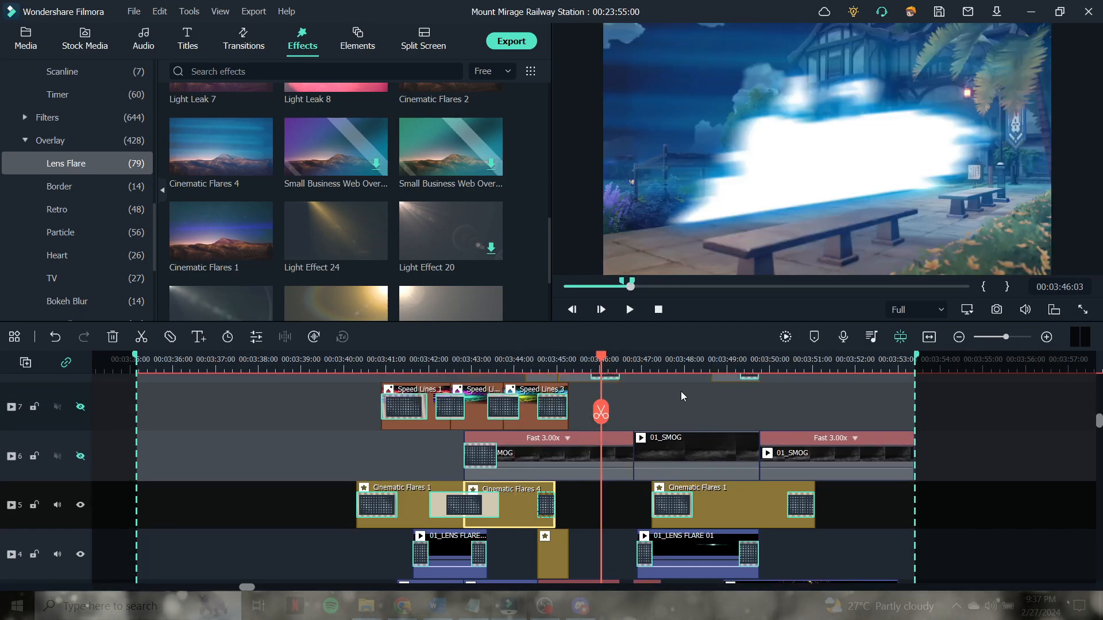
left_click(650, 369)
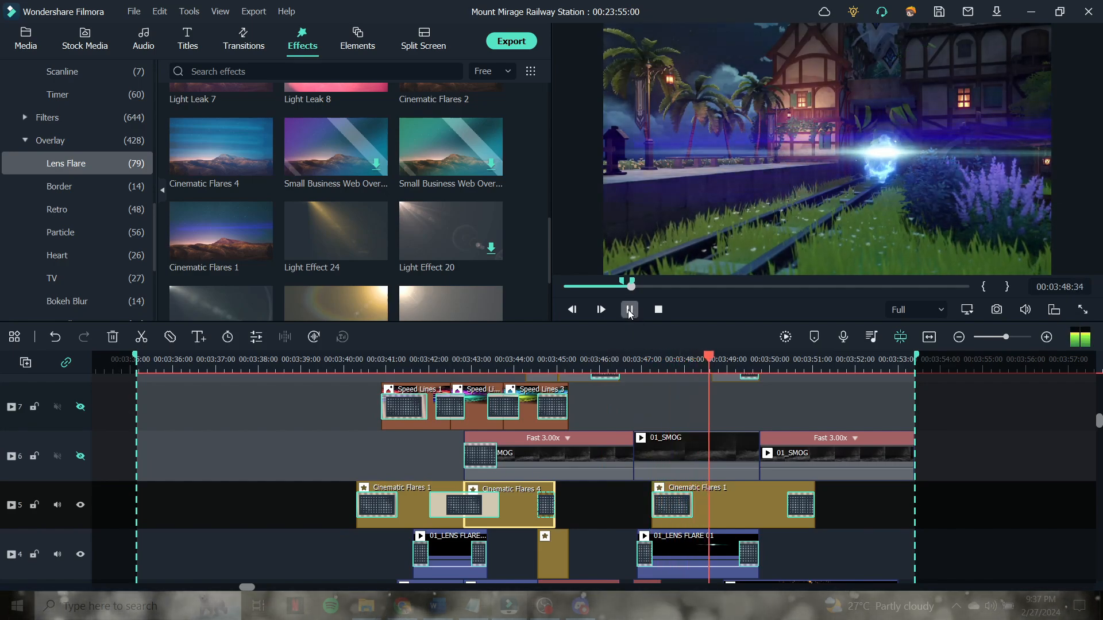
left_click(629, 311)
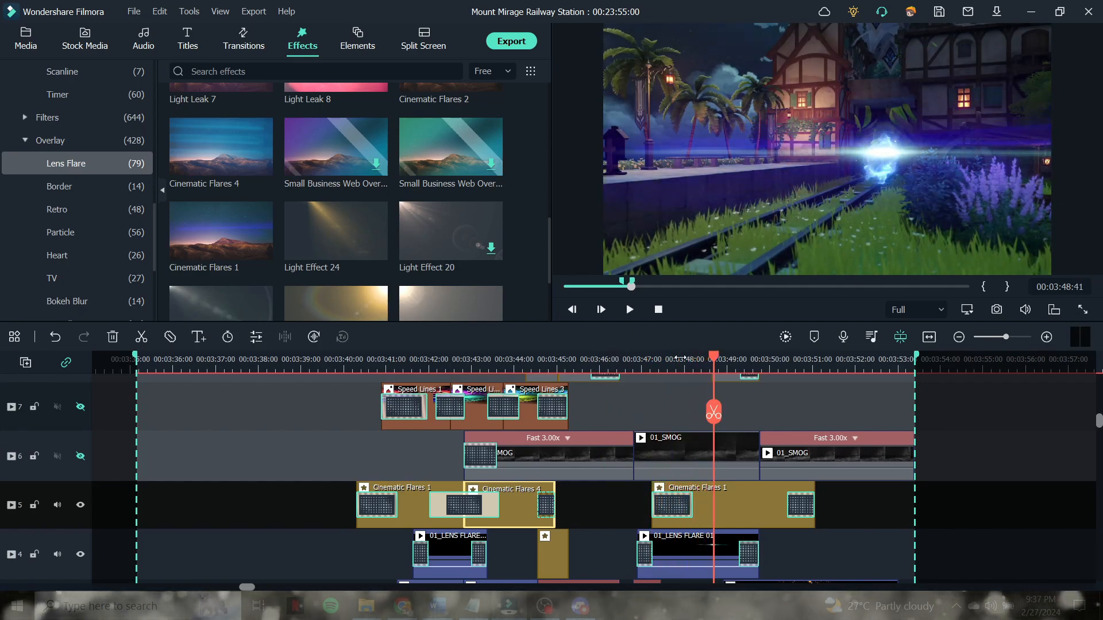
left_click(628, 312)
left_click(631, 311)
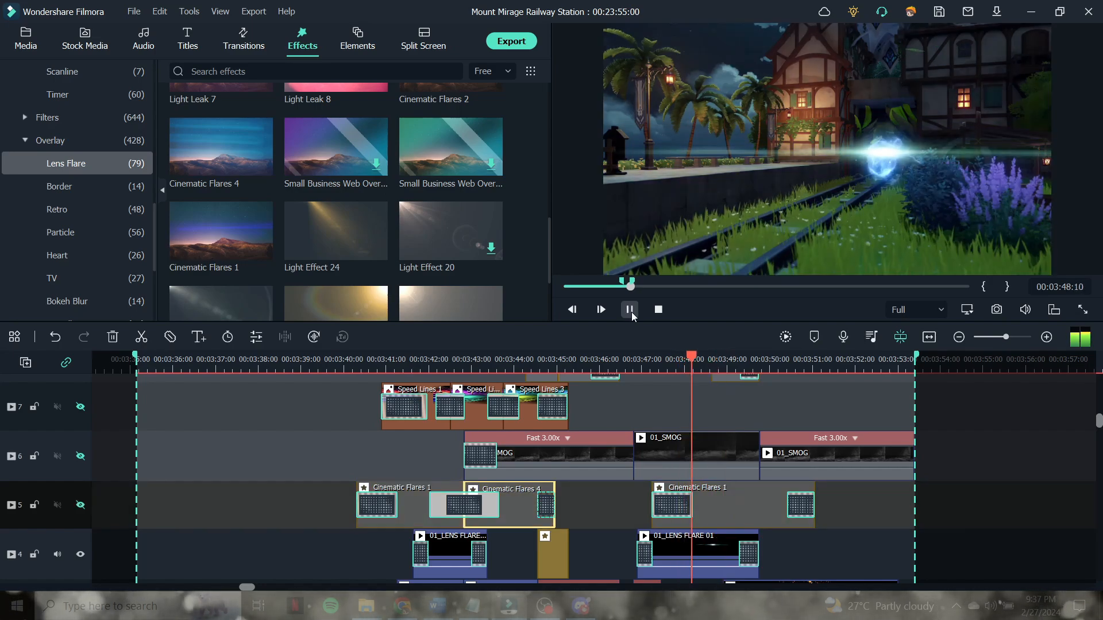
left_click(632, 312)
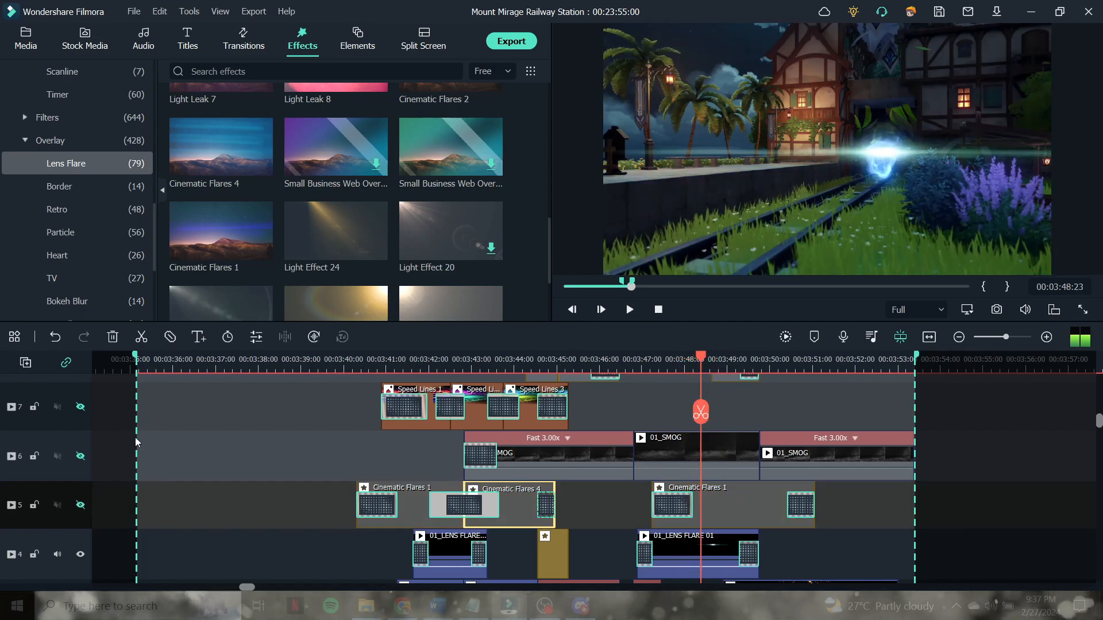
- Show smog track 6 and hide tracks 5, 4, 3 and 2 to isolate the smog over the background footage
left_click(89, 457)
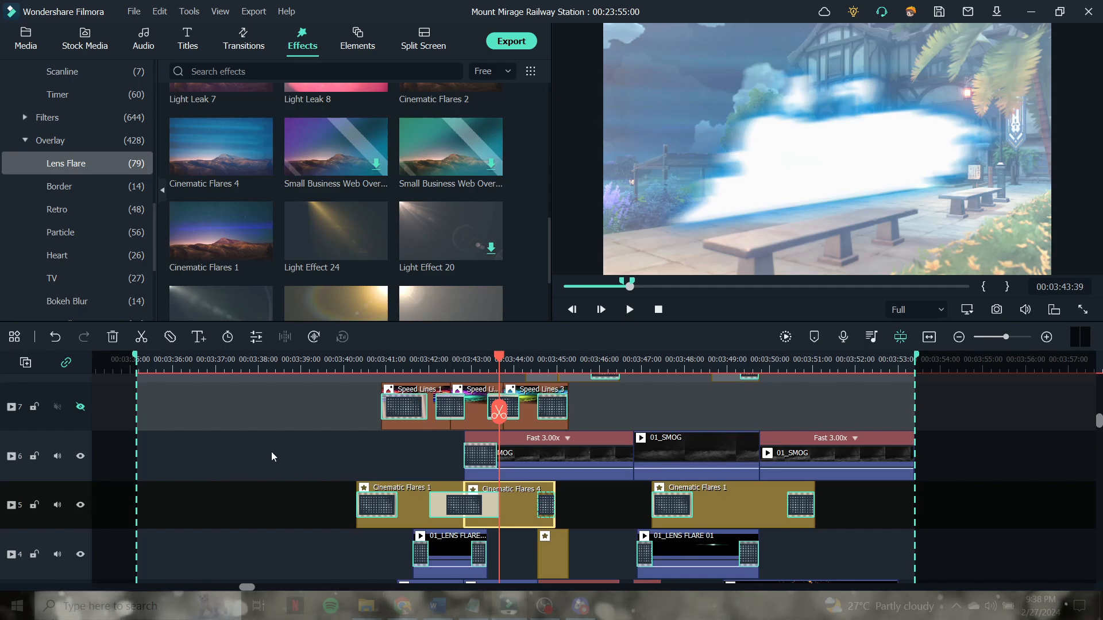
left_click(80, 504)
scroll(134, 492, "down", 2)
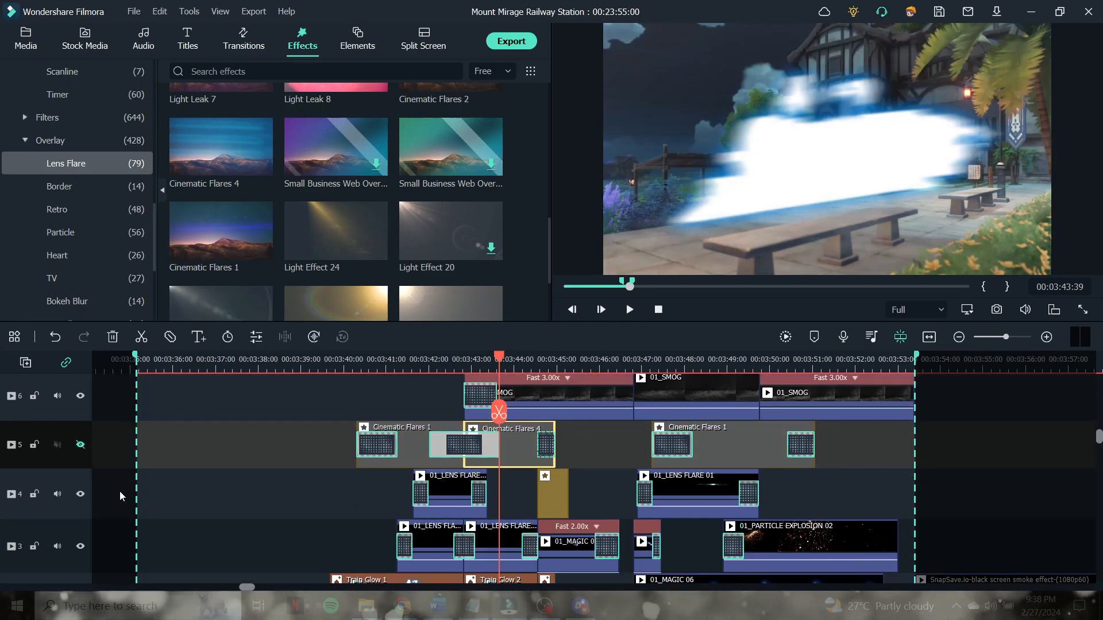
left_click(80, 494)
left_click(80, 547)
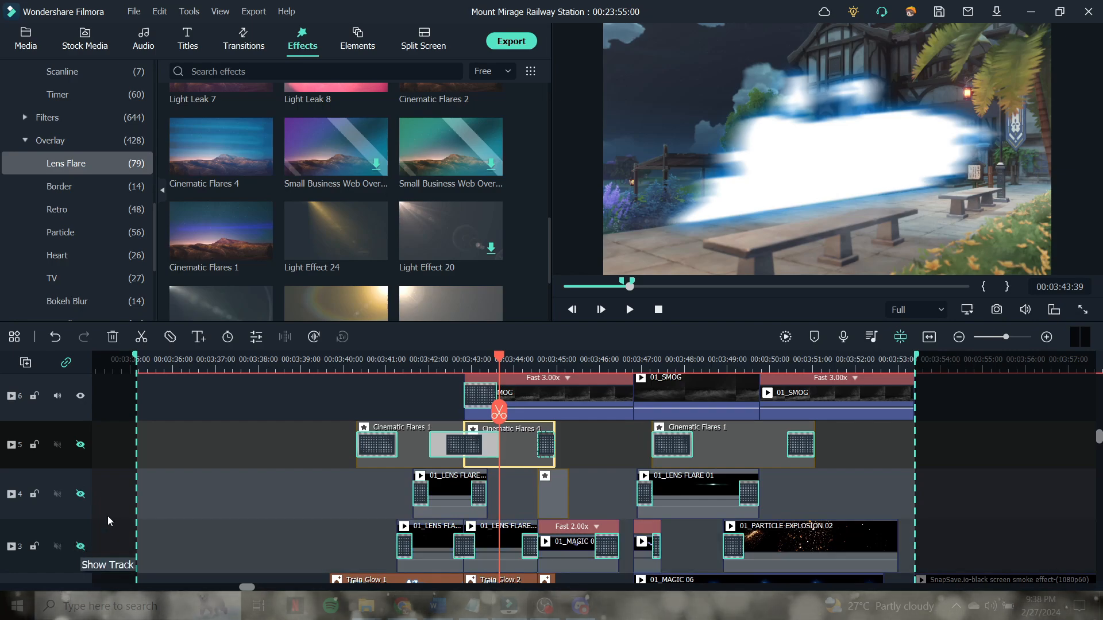
scroll(151, 477, "down", 2)
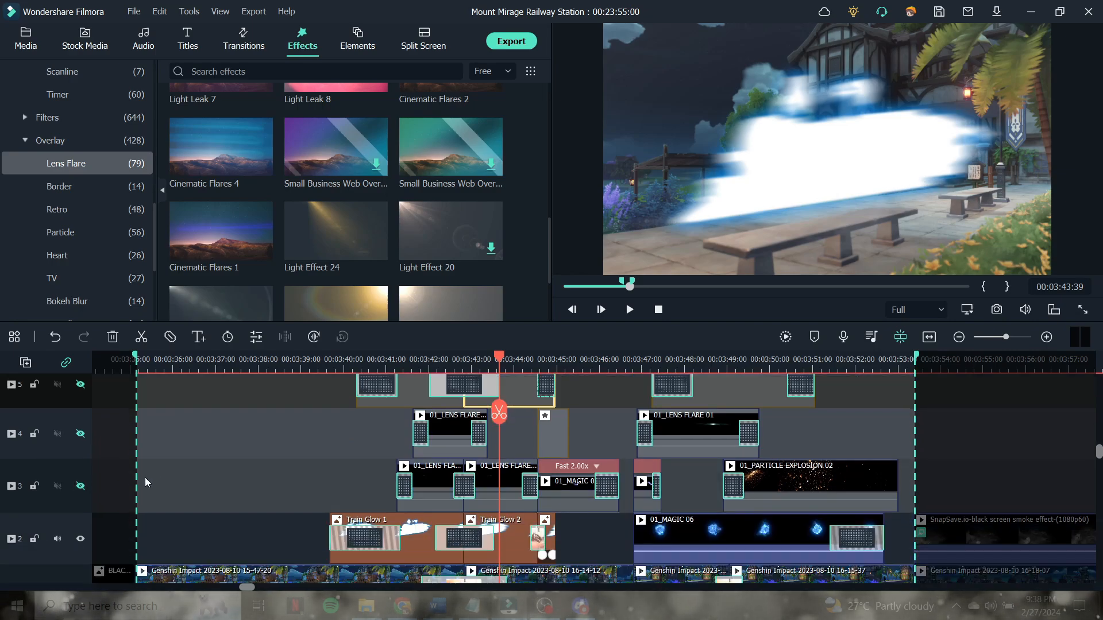
left_click(80, 537)
- Play the isolated 3.00x-speed 01_SMOG clip on track 6 from 00:03:42:45
scroll(285, 477, "up", 3)
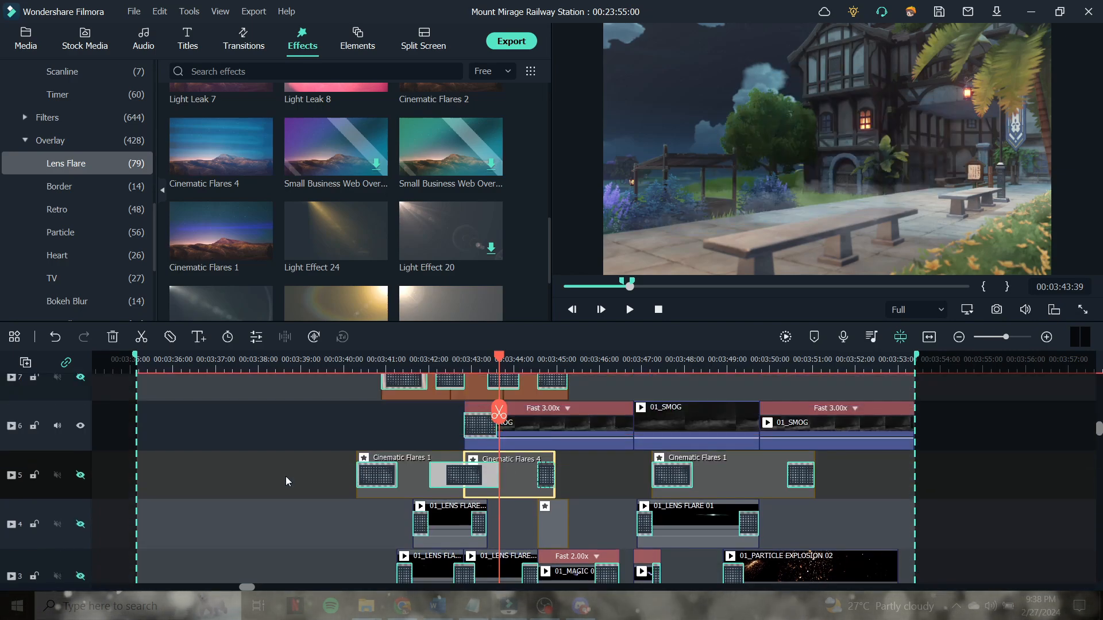
scroll(285, 477, "up", 2)
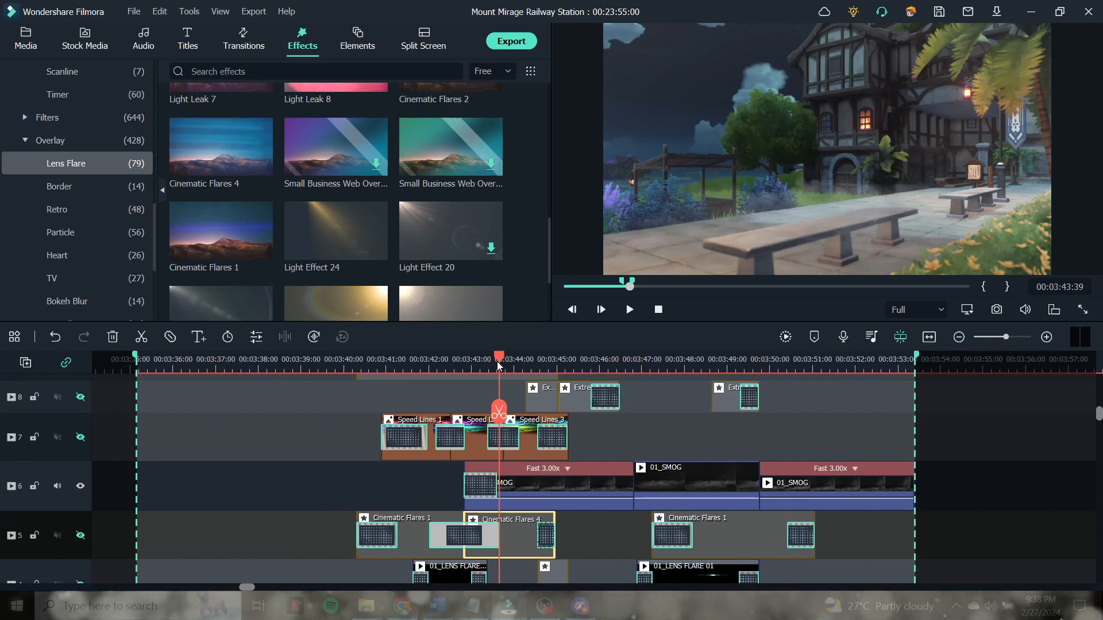
left_click_drag(498, 361, 461, 366)
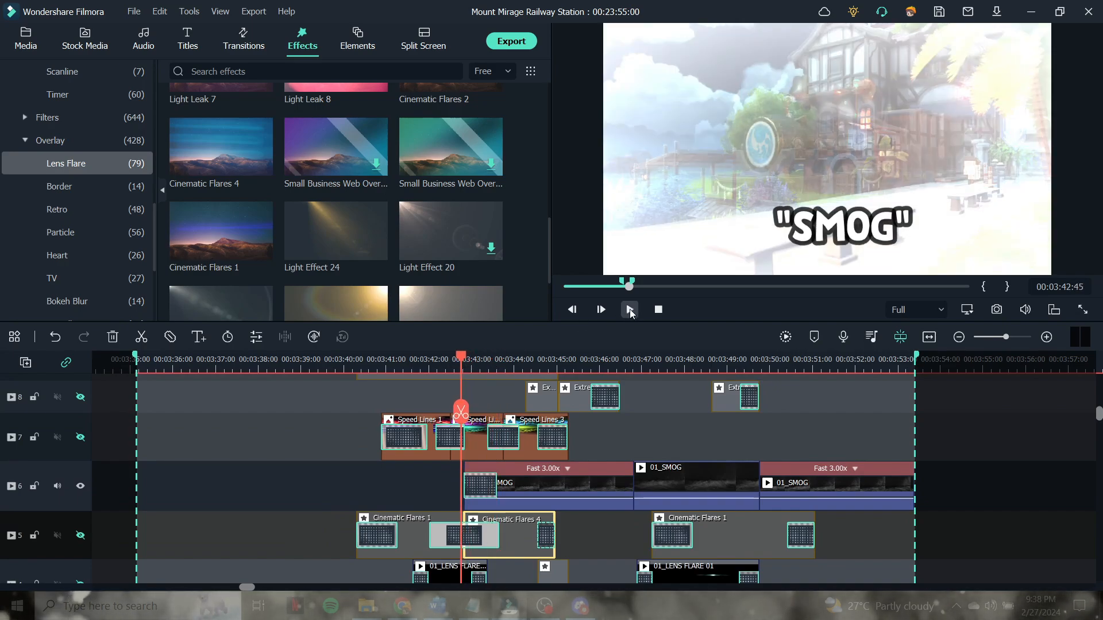
left_click(630, 310)
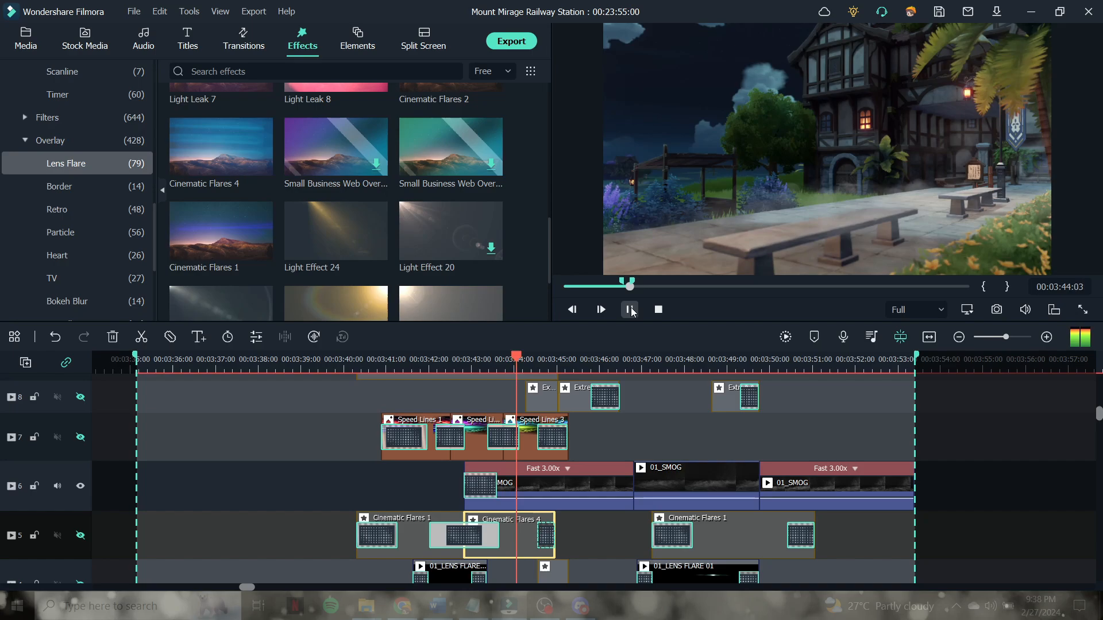
- Play the isolated smog clips on track 6 to 00:03:53:24, and replay them from the start of the first clip
left_click(629, 310)
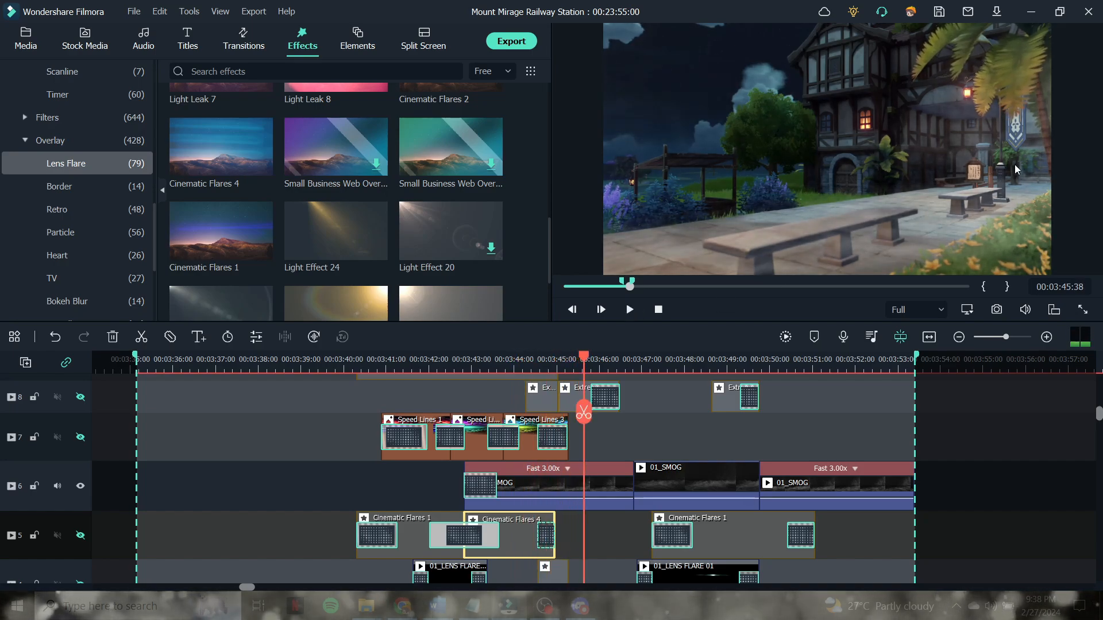
left_click(628, 309)
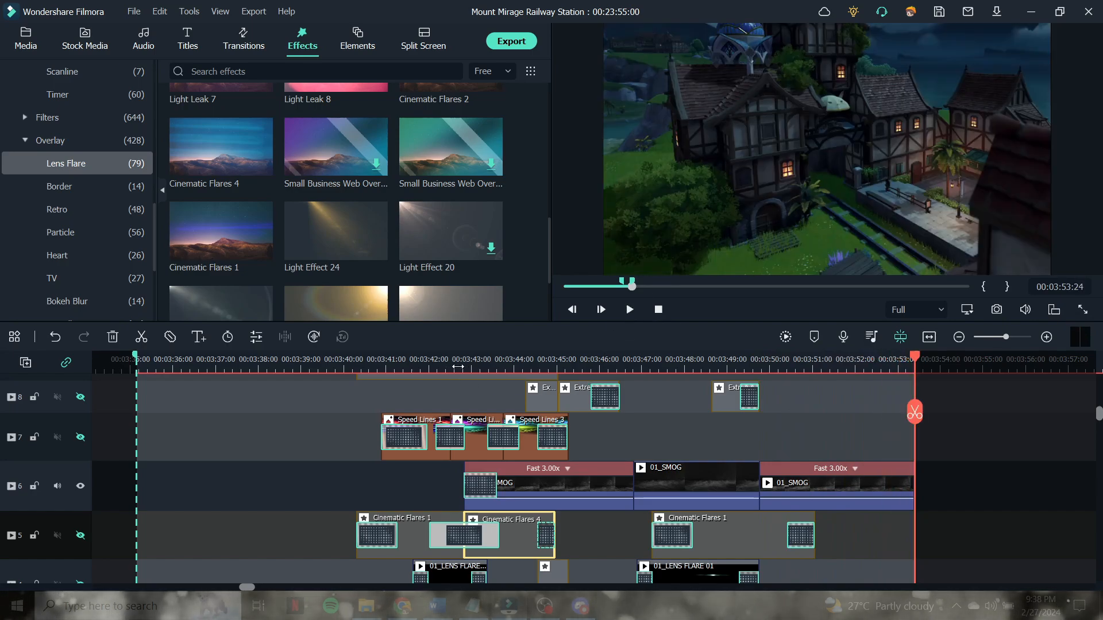
left_click(458, 367)
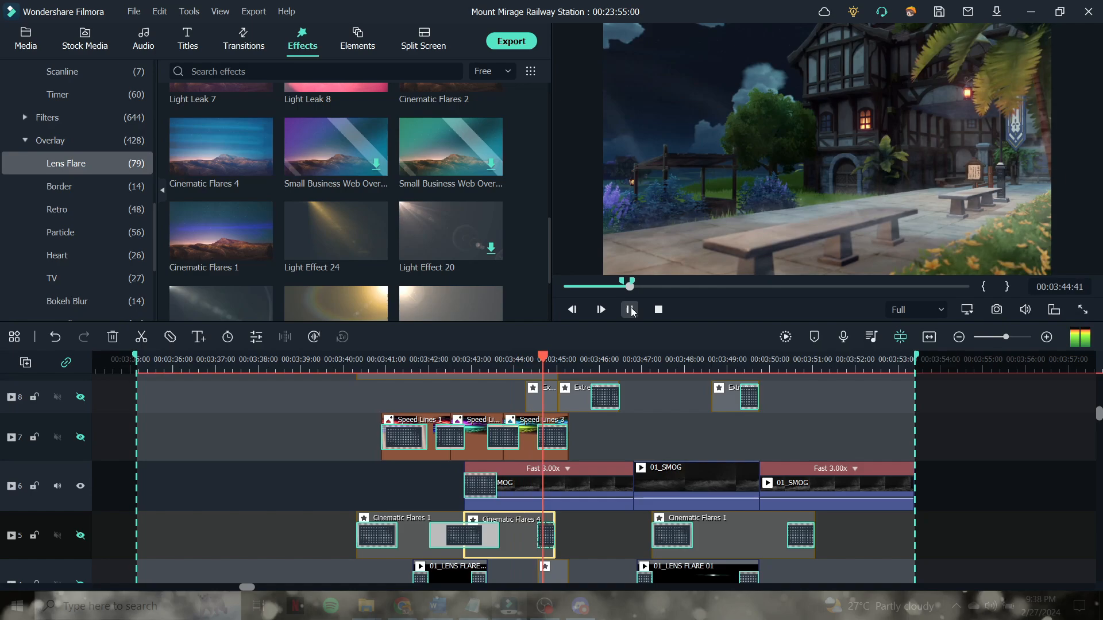
left_click(630, 310)
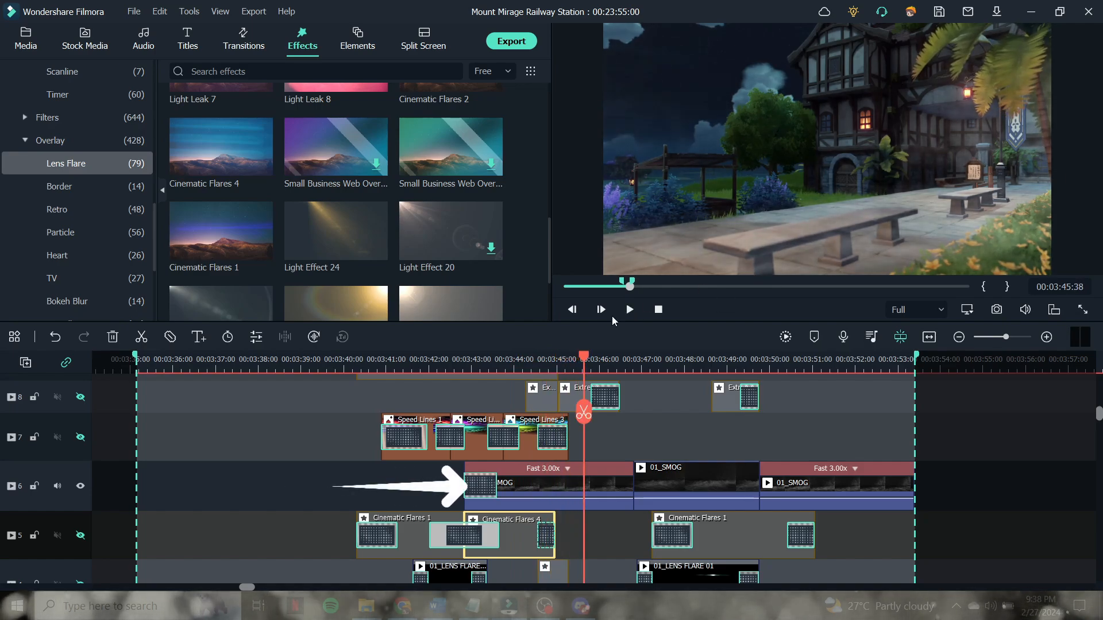
left_click(628, 310)
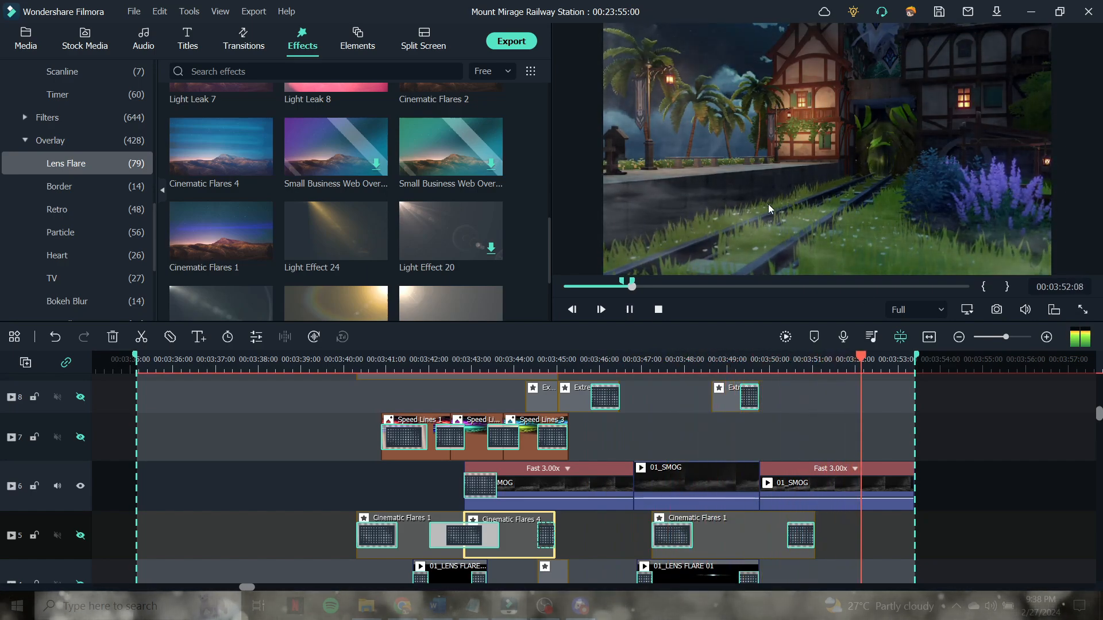
- View the speed settings of the first 01_SMOG clip, and play from 00:03:49:27 with the middle 01_SMOG clip selected
double_click(540, 511)
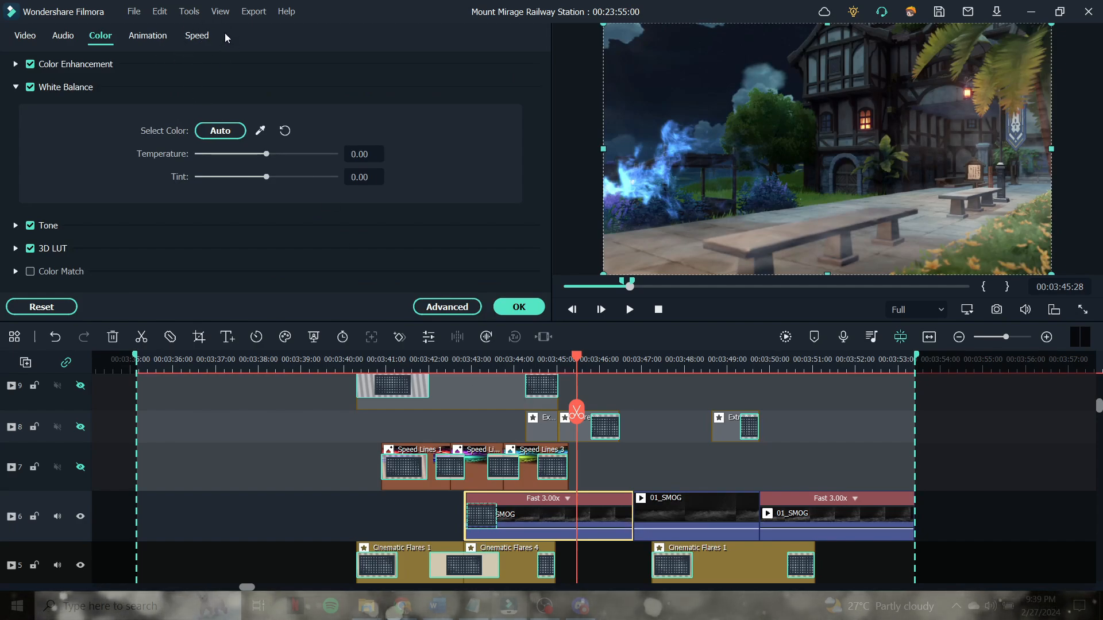
left_click(194, 37)
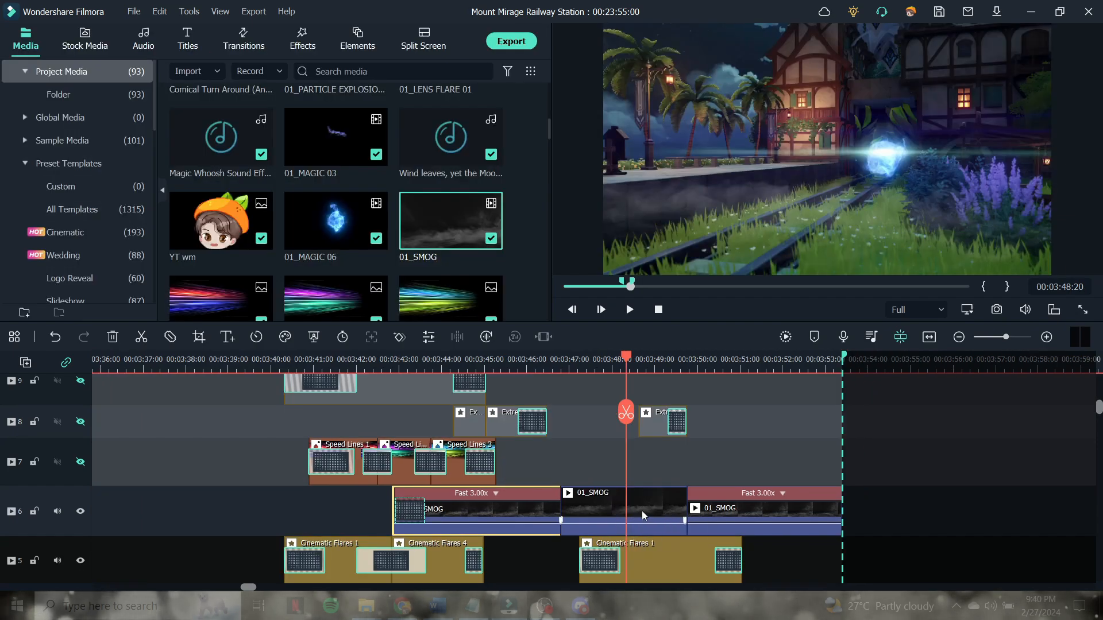
left_click(643, 510)
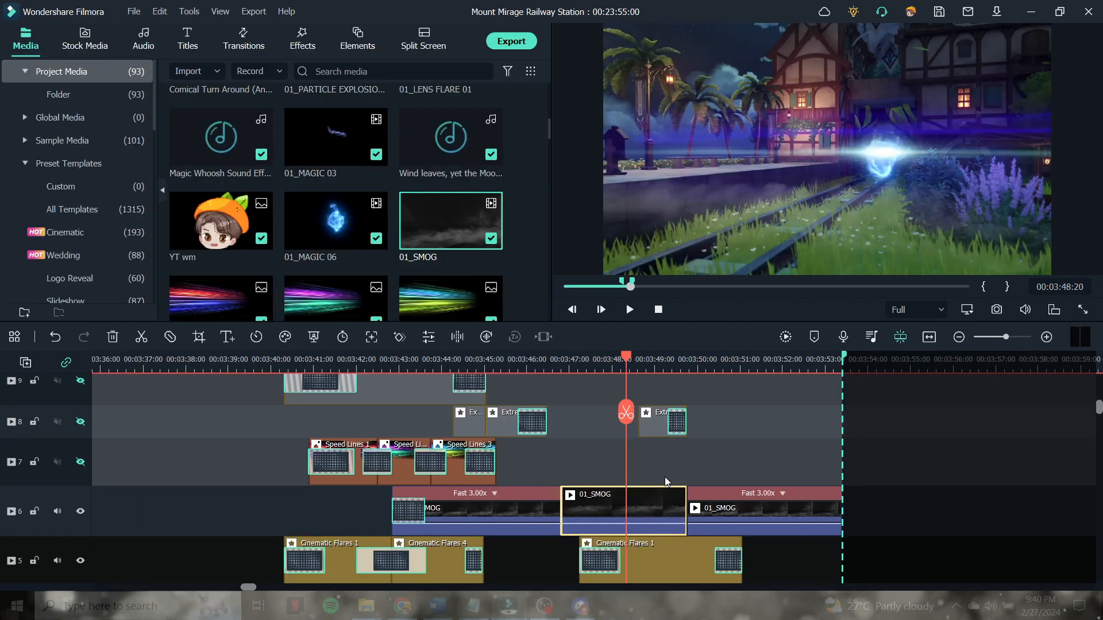
left_click(674, 361)
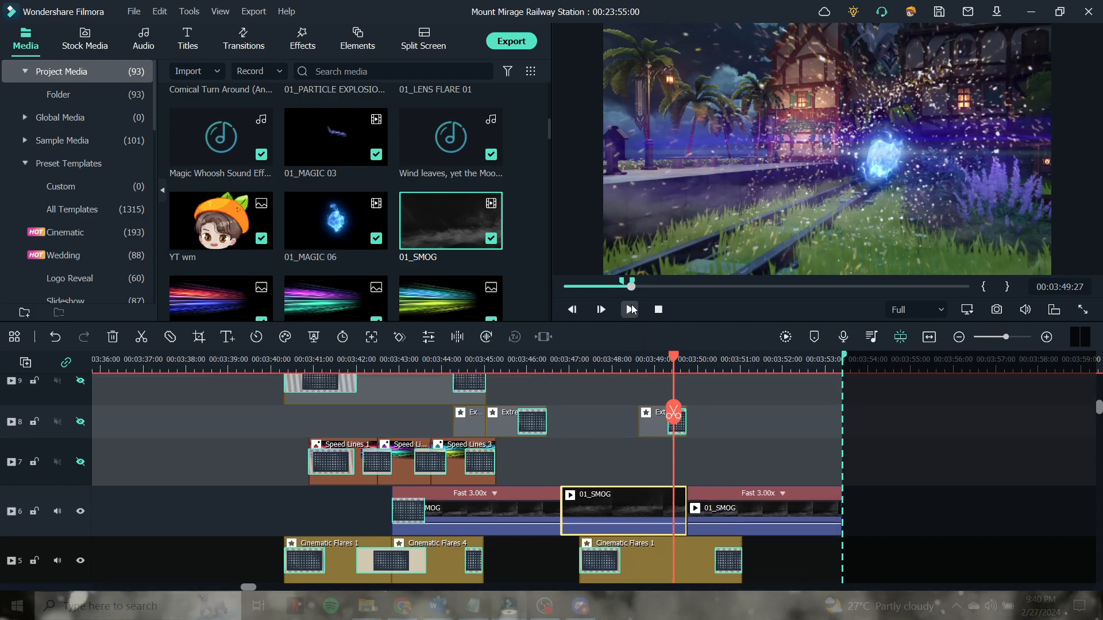
left_click(631, 307)
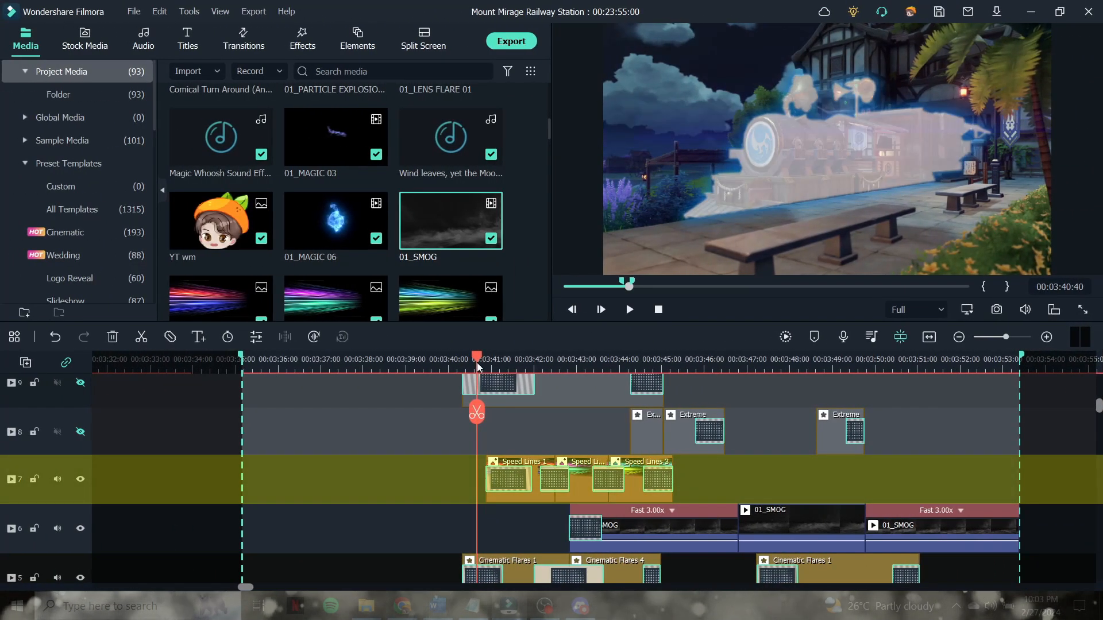
- Select the Speed Lines 1 clip on track 7 and preview the Speed Lines 1, 2 and 3 images from the project media
left_click(538, 498)
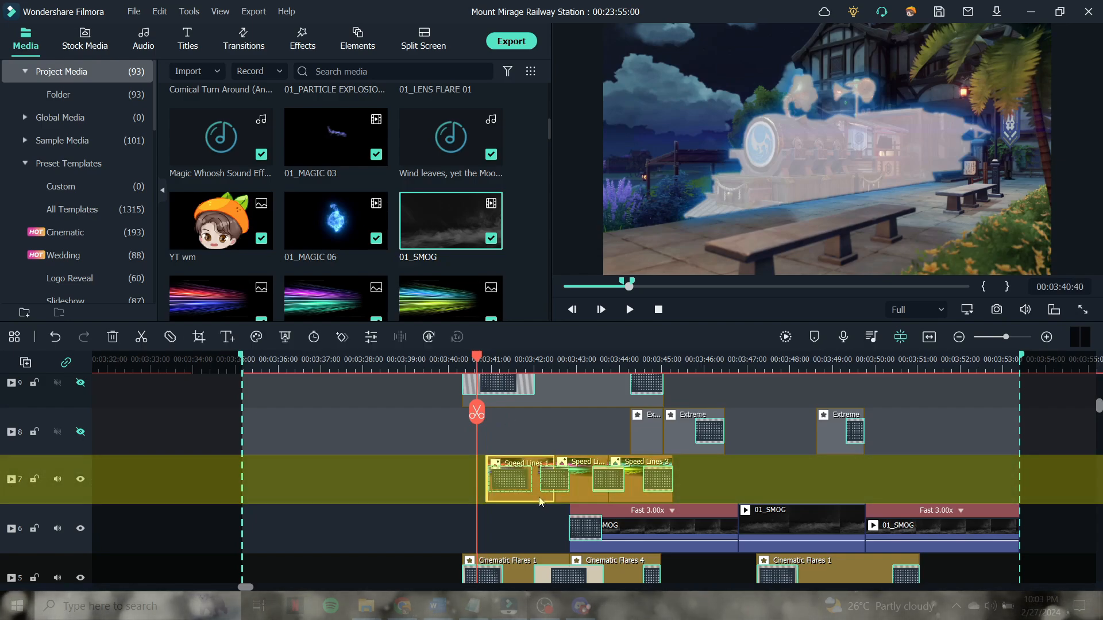
scroll(488, 259, "down", 3)
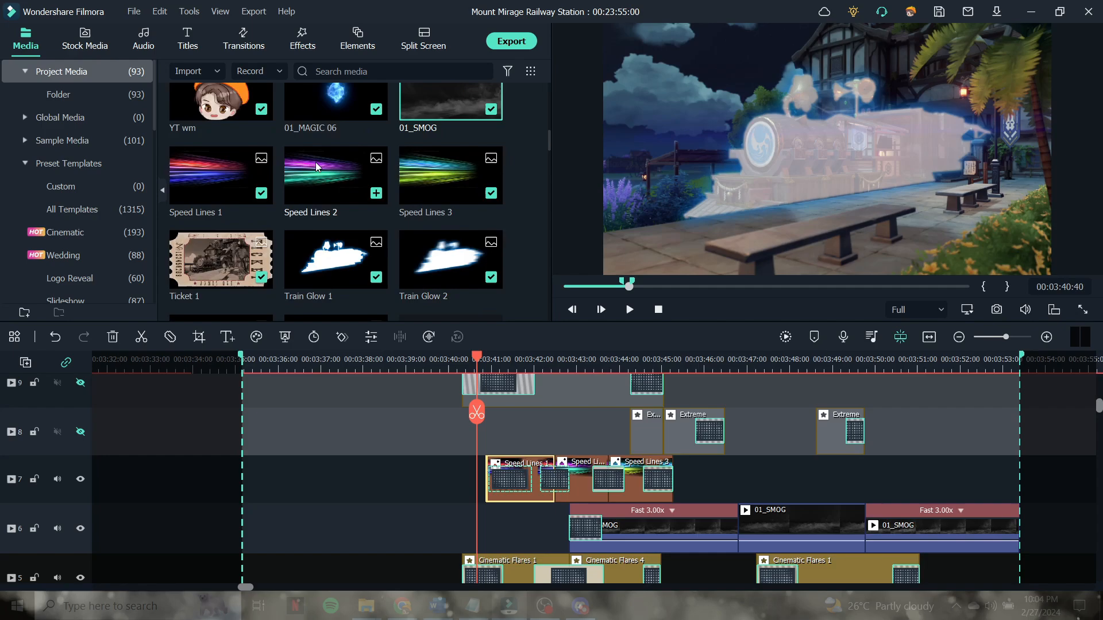
left_click(232, 188)
double_click(231, 185)
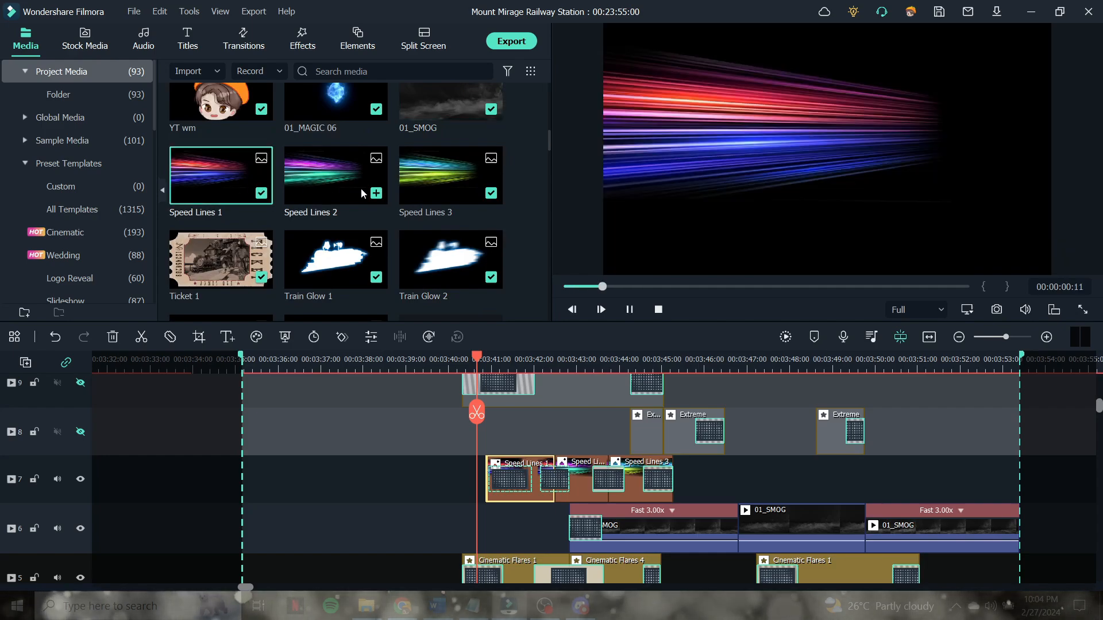
double_click(342, 185)
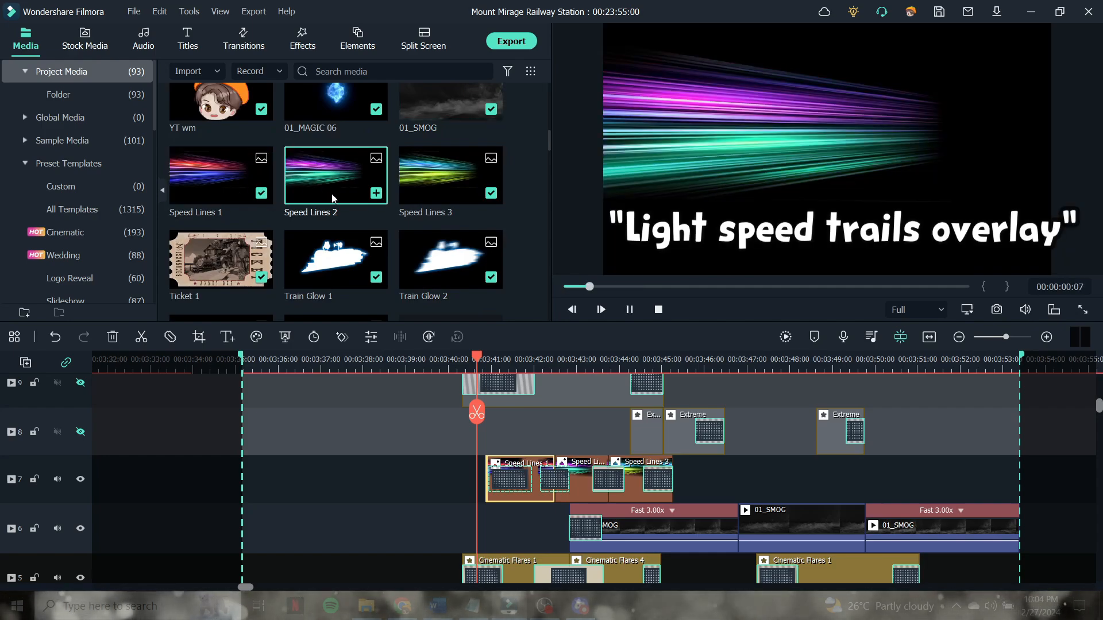
double_click(464, 174)
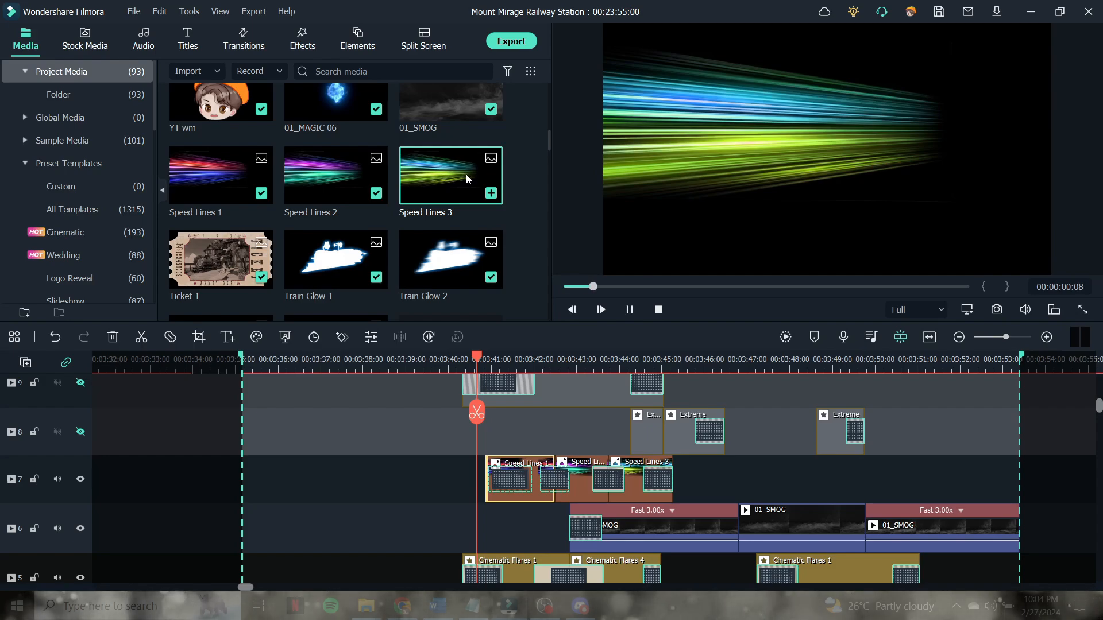
double_click(340, 175)
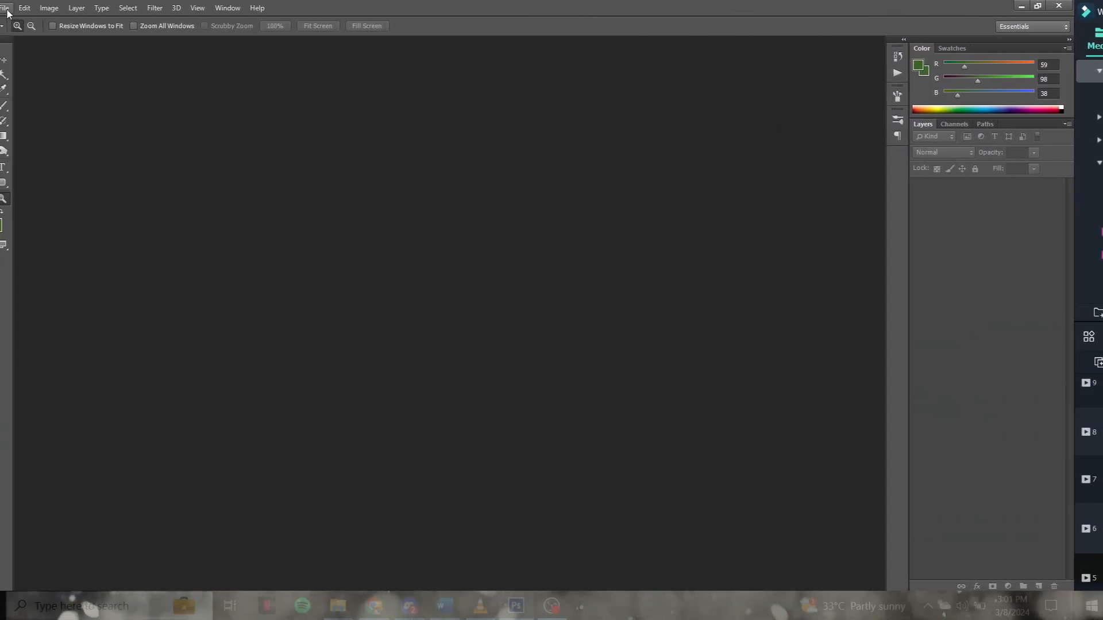
- Switch to Photoshop and open the For Train Glow.png image
left_click(32, 8)
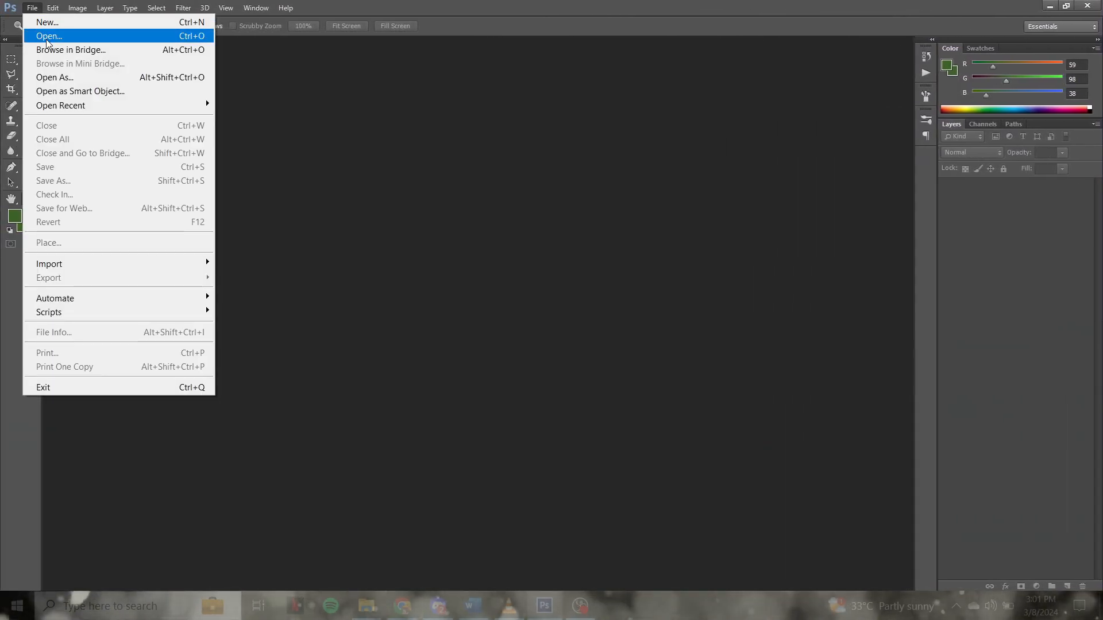
left_click(49, 36)
left_click(833, 521)
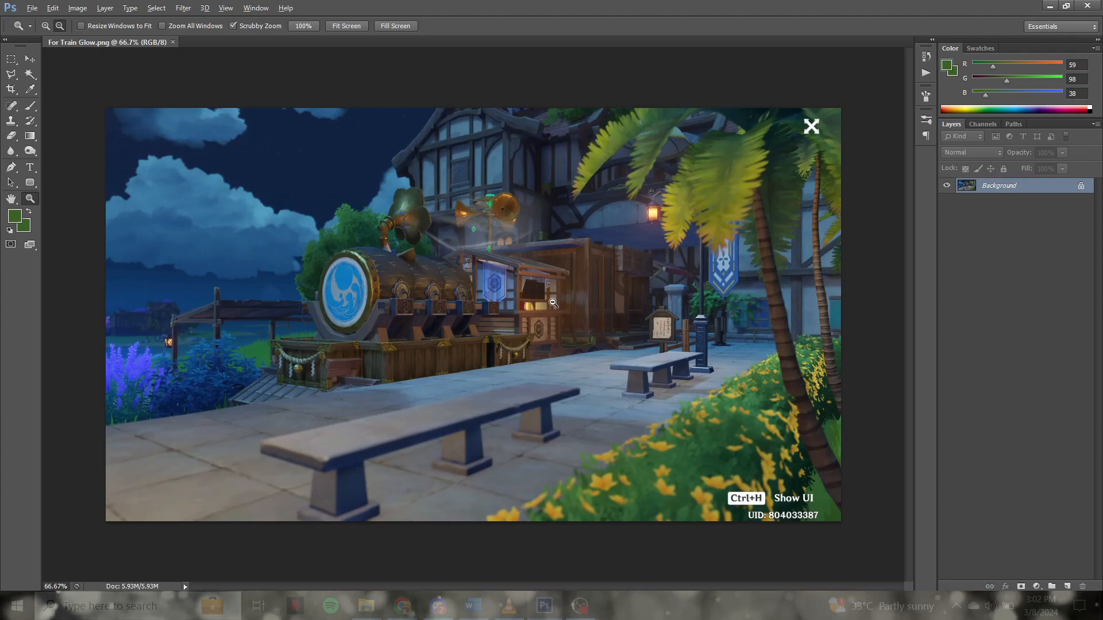
scroll(553, 302, "up", 1)
scroll(553, 303, "down", 1)
scroll(553, 303, "up", 1)
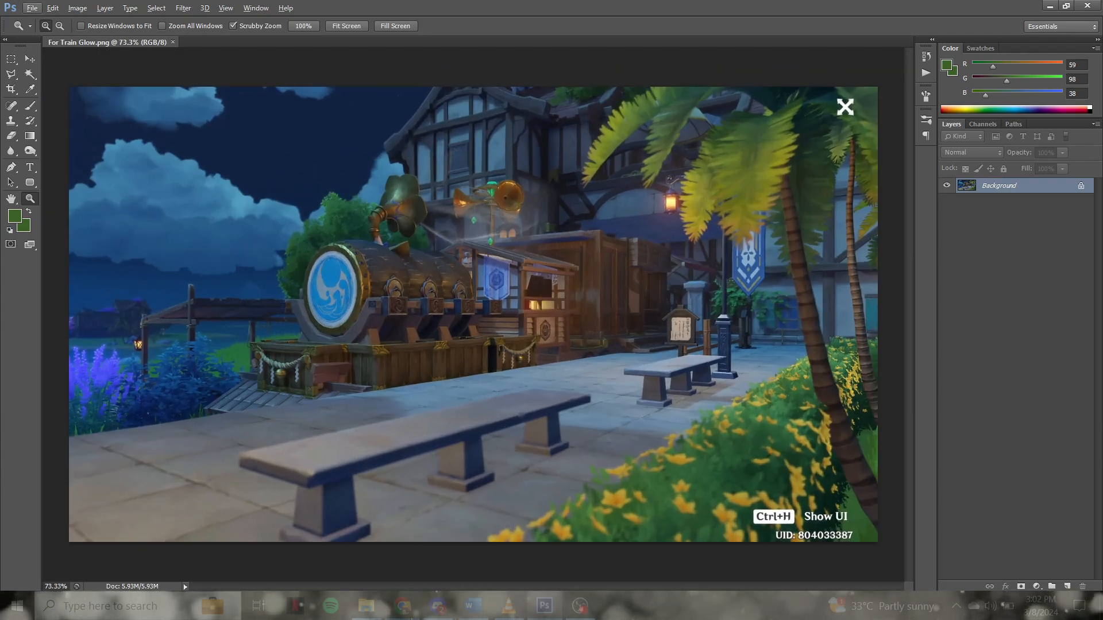
- Copy the Freepik speed-lights trail image from the browser's lightspeed overlay results and paste it into the train image as a new layer
key("alt+Tab")
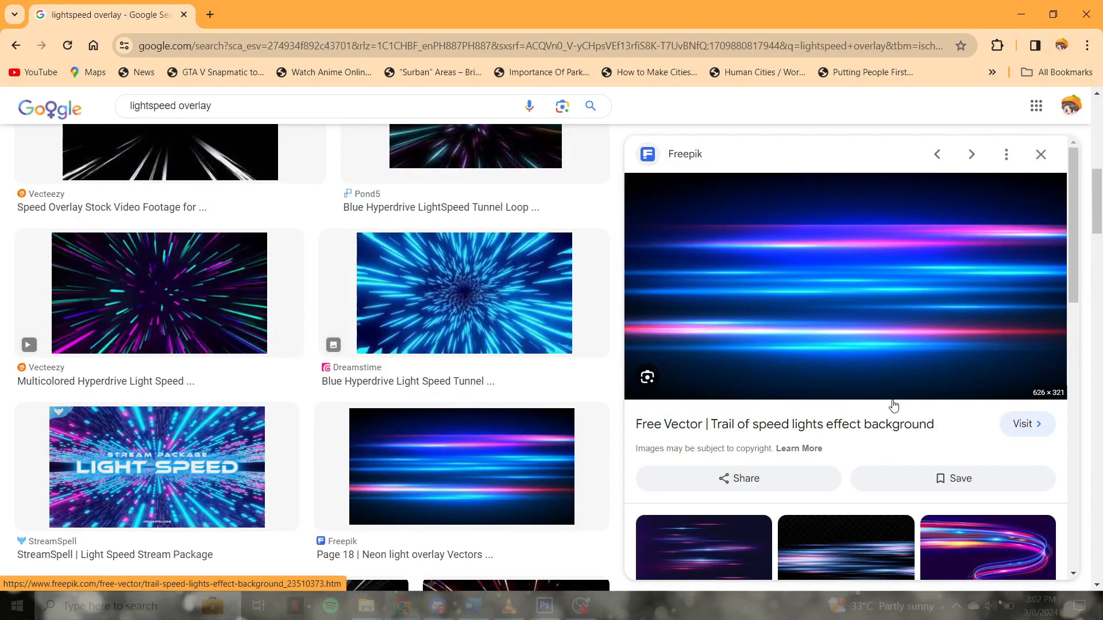
right_click(866, 279)
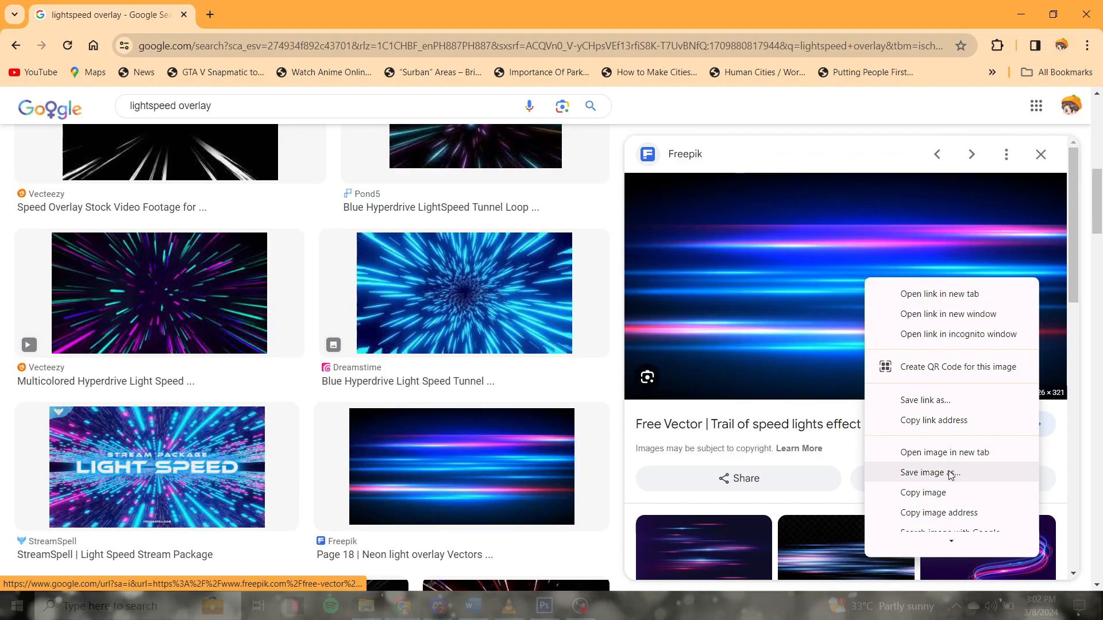
left_click(923, 492)
key("alt+Tab")
key("ctrl+v")
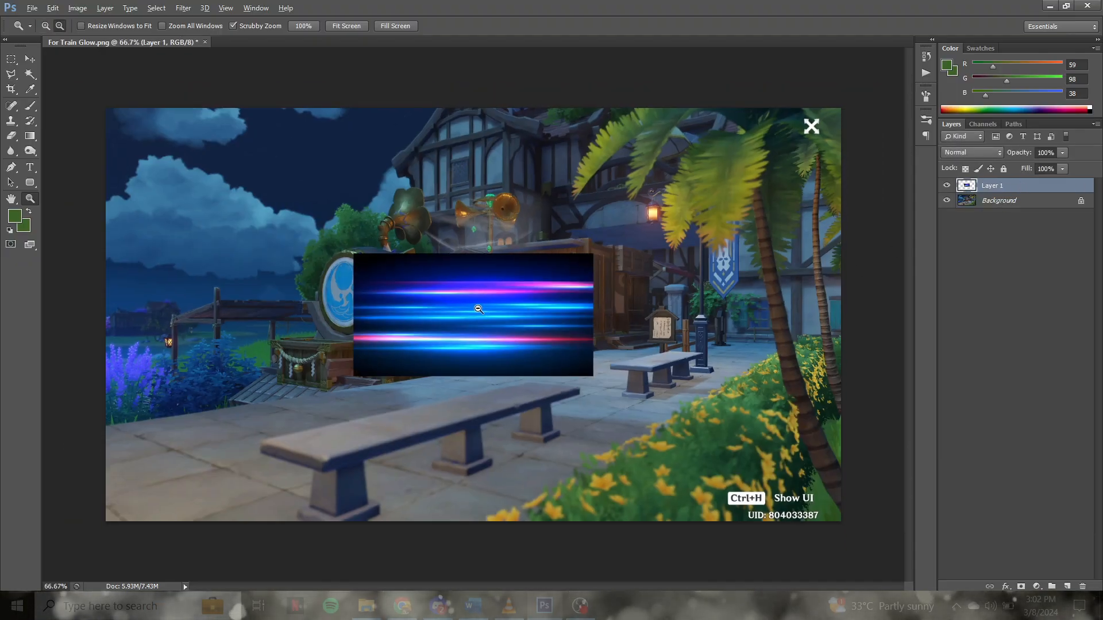
- Set the pasted light-trail layer's blend mode to Screen and move it over the train
left_click(967, 152)
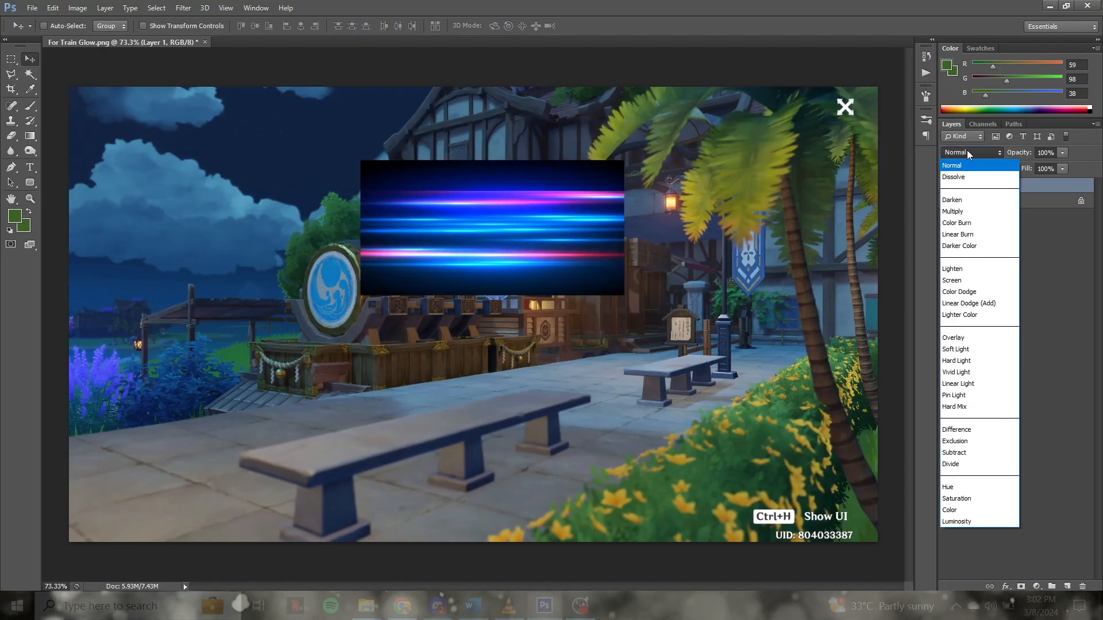
left_click(969, 282)
left_click_drag(512, 234, 505, 258)
- Free-transform the light trails, shifting them toward the rear of the train and stretching their width to 235.30% to reach the image's left edge
key("ctrl+t")
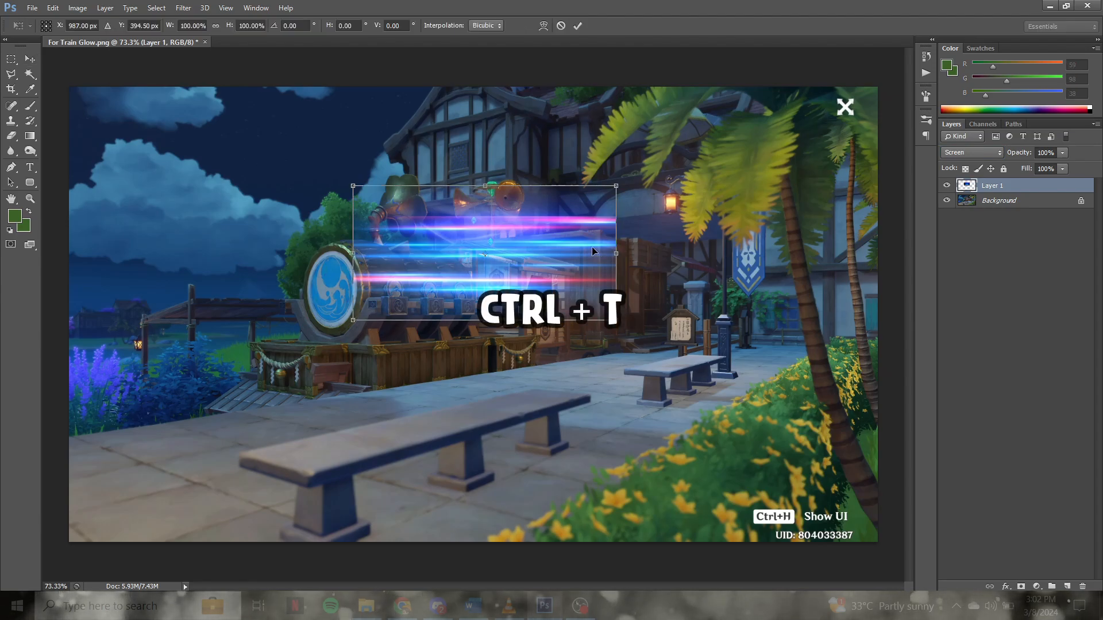
left_click_drag(593, 251, 656, 265)
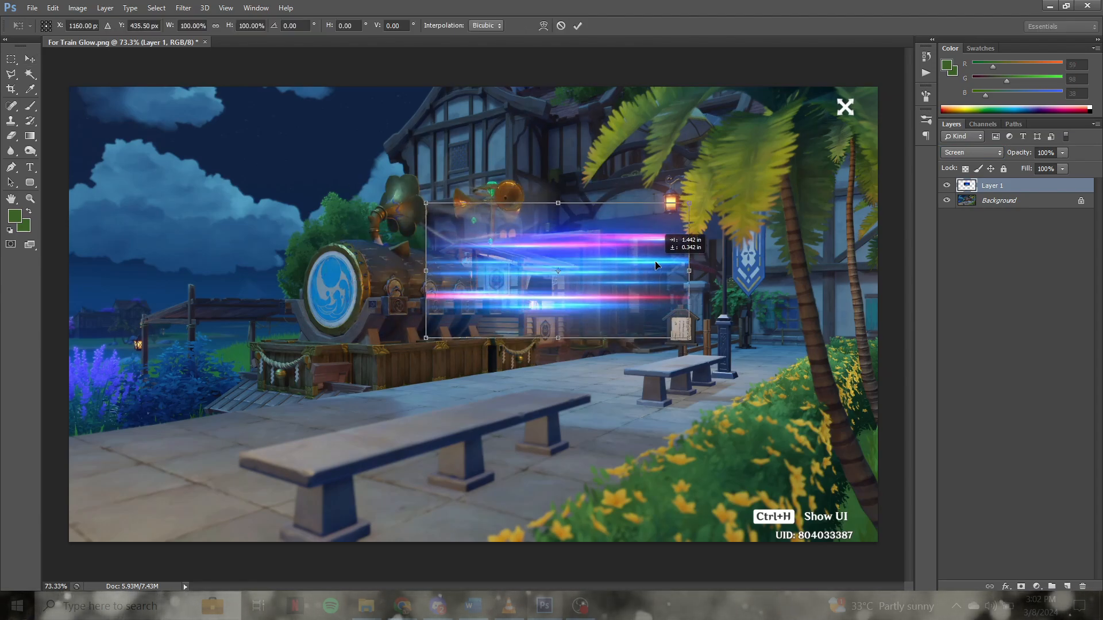
left_click_drag(424, 273, 68, 290)
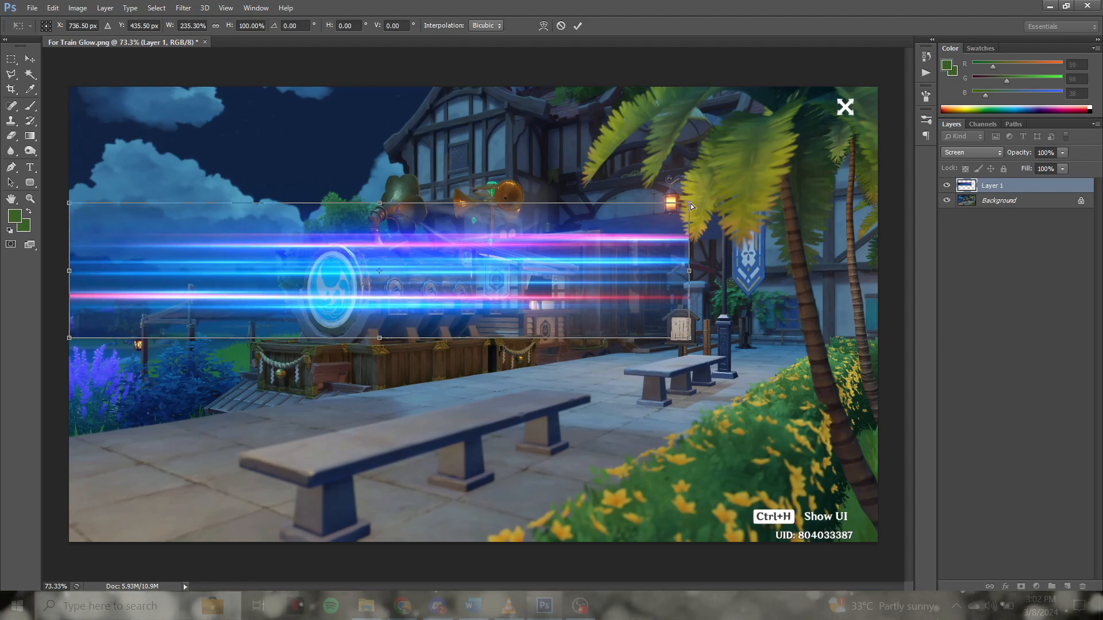
- Distort the light trails' corners so they widen toward the front of the train in perspective, and apply the transform
mouse_move(693, 210)
left_mouse_down()
mouse_move(704, 190)
mouse_move(713, 232)
mouse_move(702, 217)
left_mouse_up()
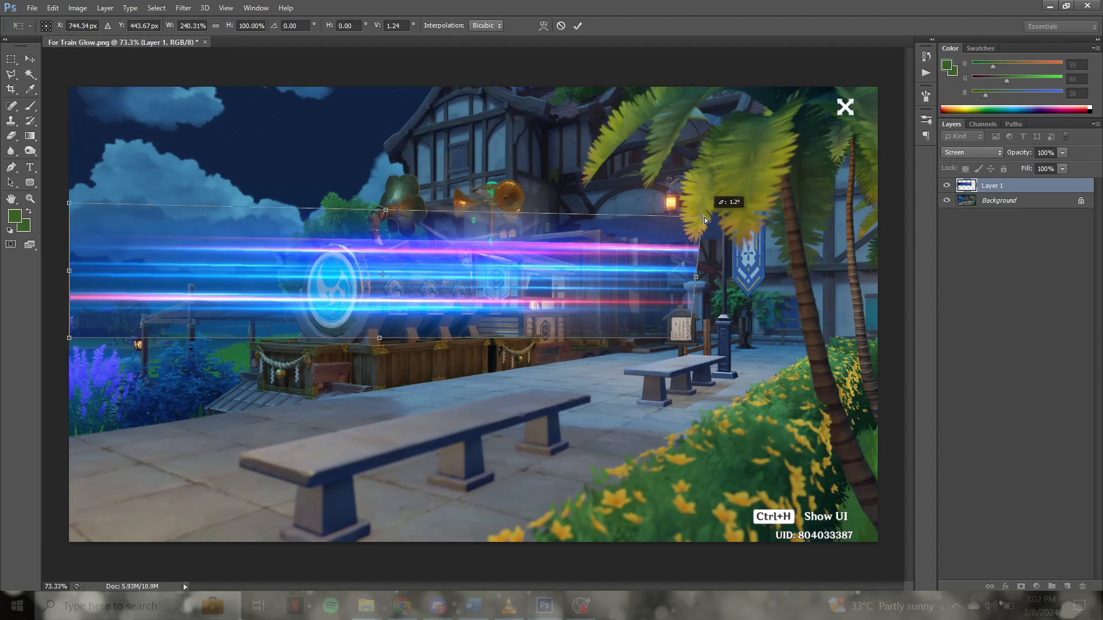
left_click_drag(692, 341, 711, 344)
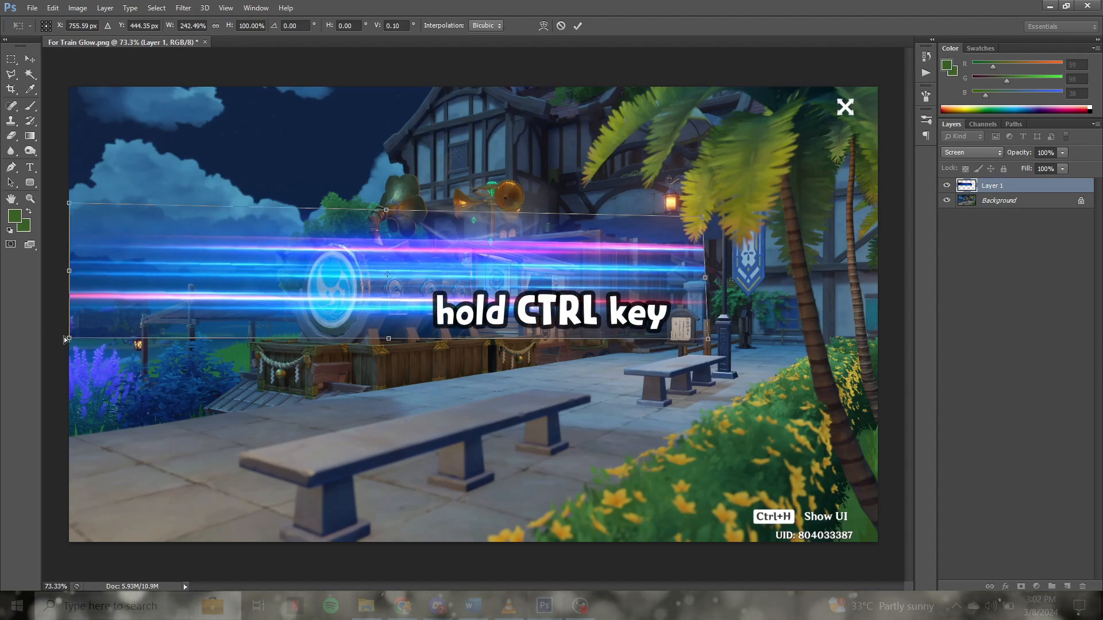
left_click_drag(68, 340, 67, 441)
left_click_drag(68, 207, 67, 88)
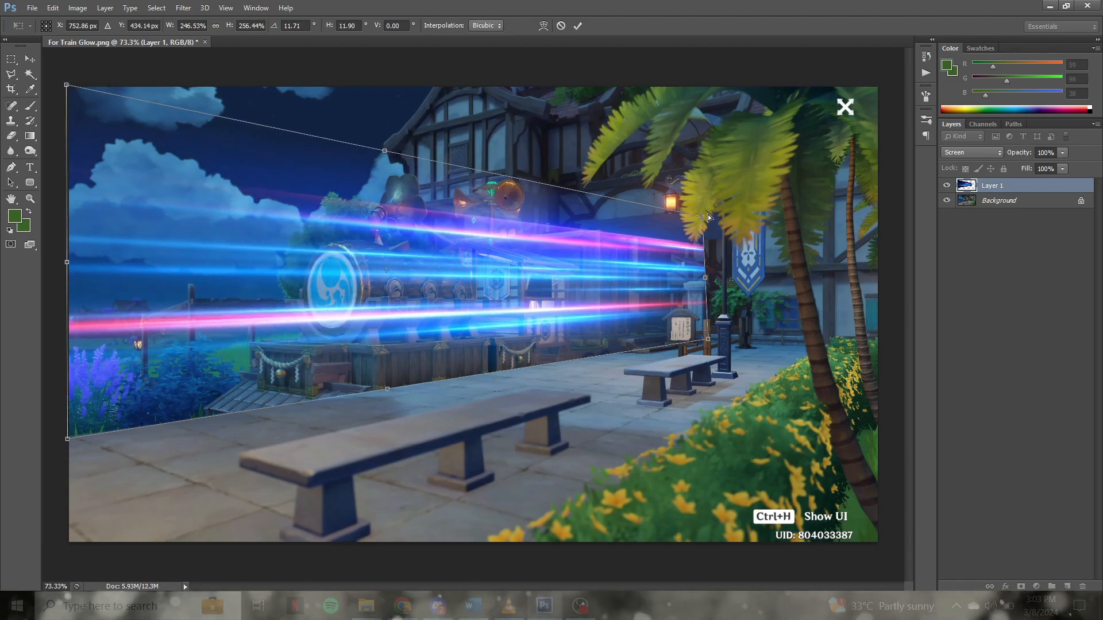
key("Return")
- Enlarge the Eraser brush to 175 and soften the hard edge of the light trails at the rear of the train
key("e")
scroll(650, 234, "up", 1)
left_click(59, 26)
left_click(58, 26)
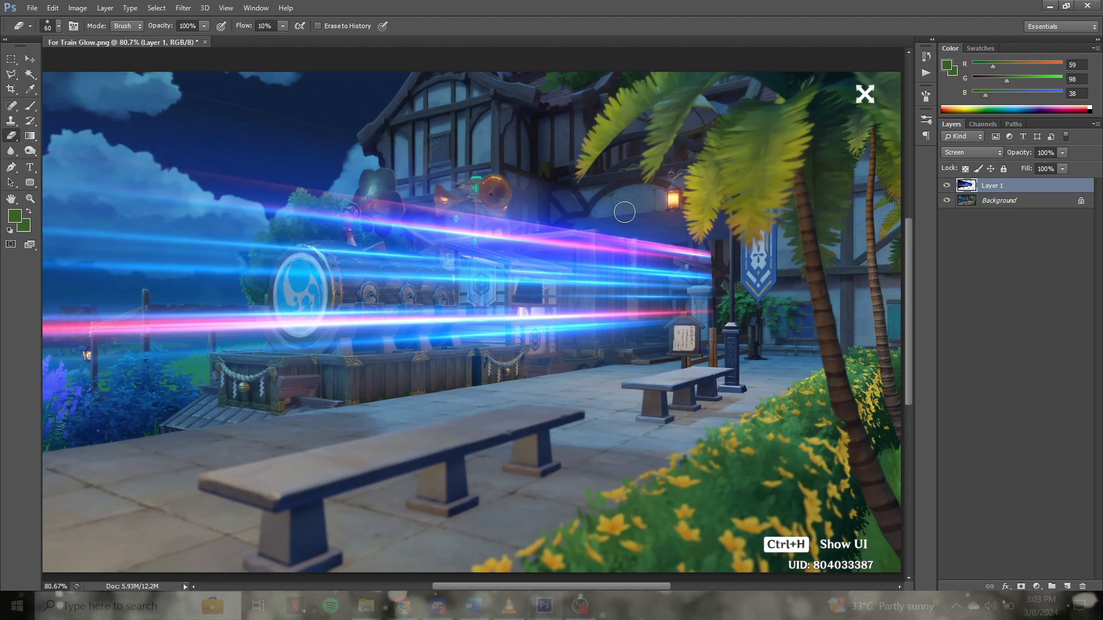
key("bracketright")
key("bracketright")
key("bracketright")
key("bracketright")
key("bracketright")
key("bracketright")
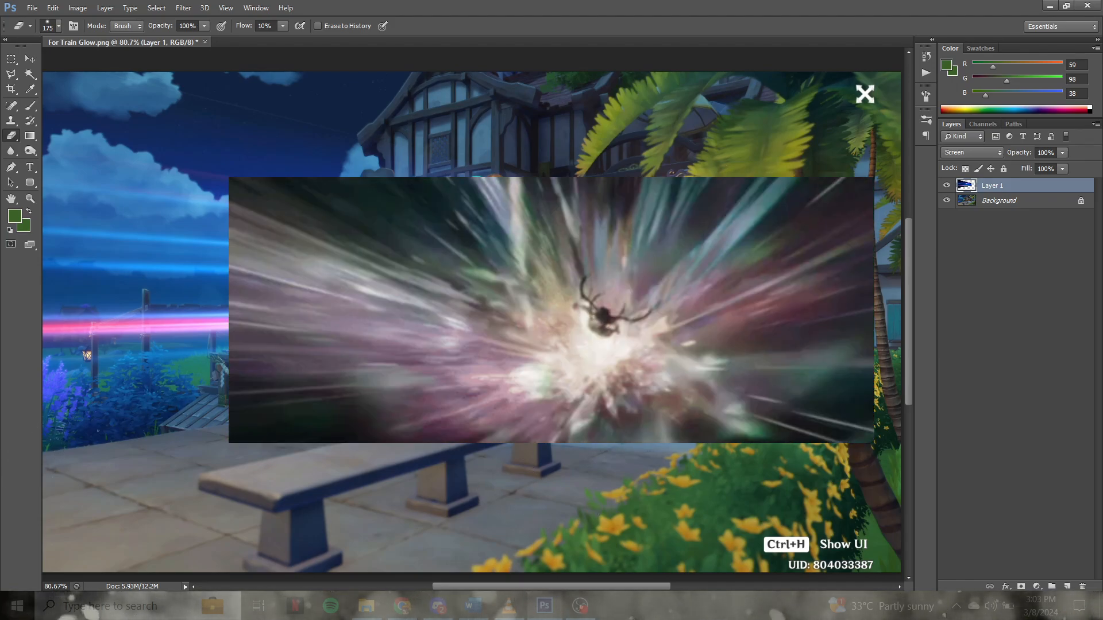
- Duplicate the light-trail layer to intensify the glow of the trails
key("z")
scroll(689, 164, "down", 1)
scroll(661, 218, "up", 1)
scroll(660, 218, "down", 3)
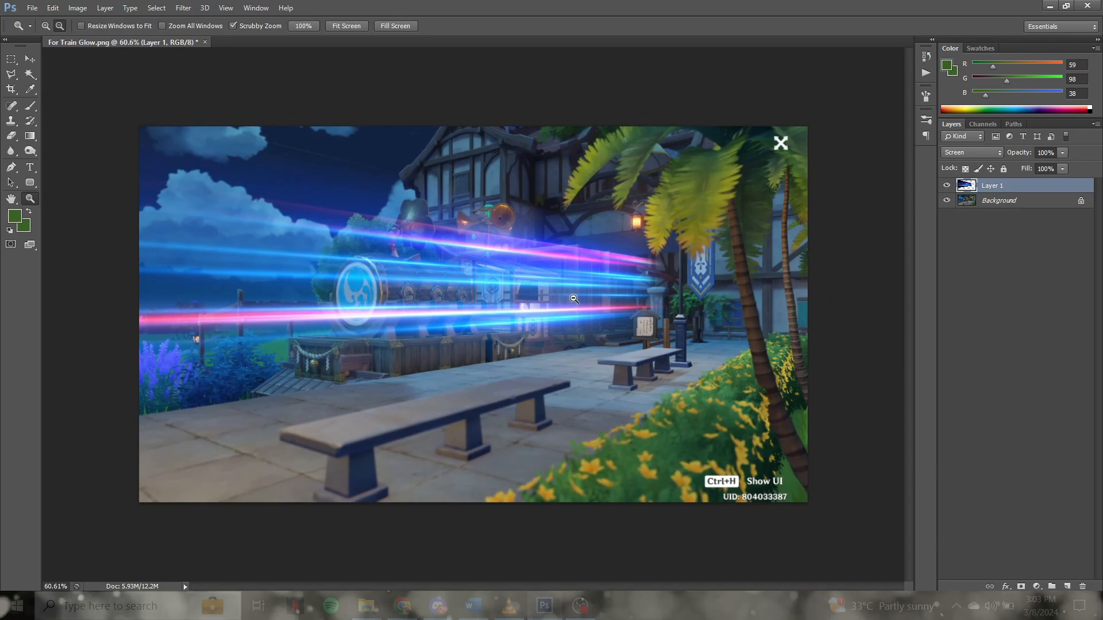
scroll(661, 218, "up", 2)
left_click_drag(1043, 164, 1067, 165)
scroll(541, 308, "down", 1)
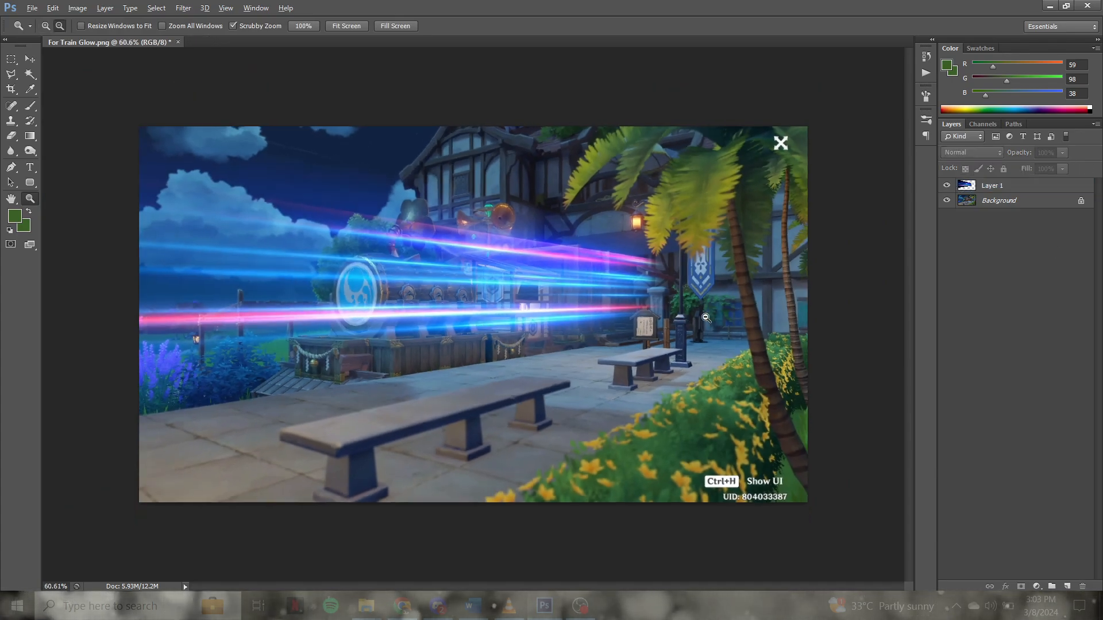
scroll(542, 307, "up", 1)
scroll(541, 307, "down", 1)
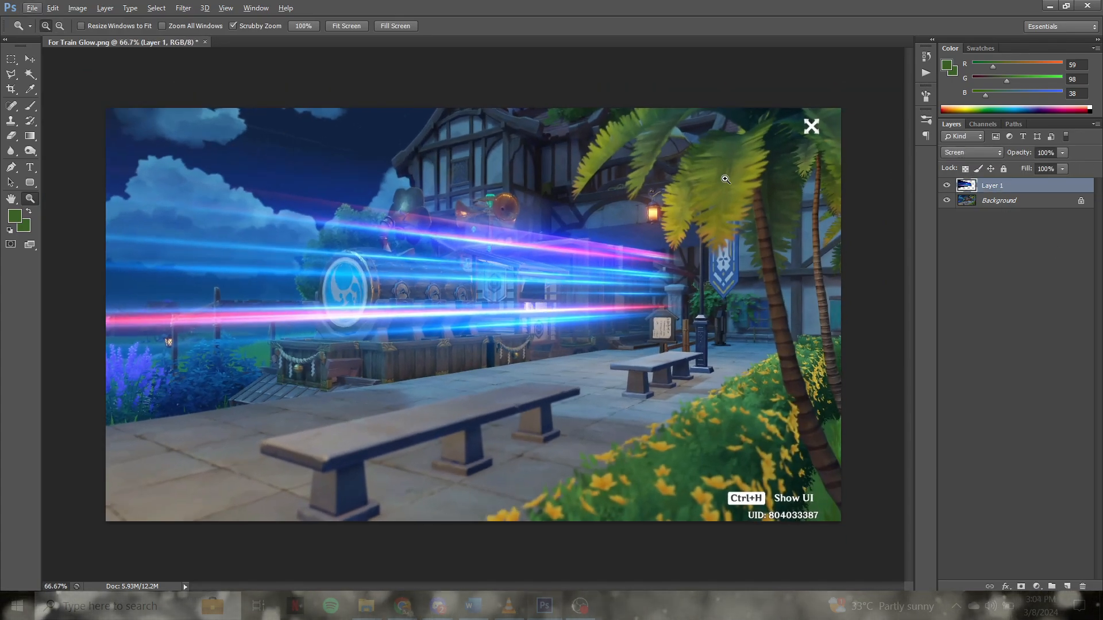
right_click(991, 186)
left_click(833, 144)
left_click(530, 102)
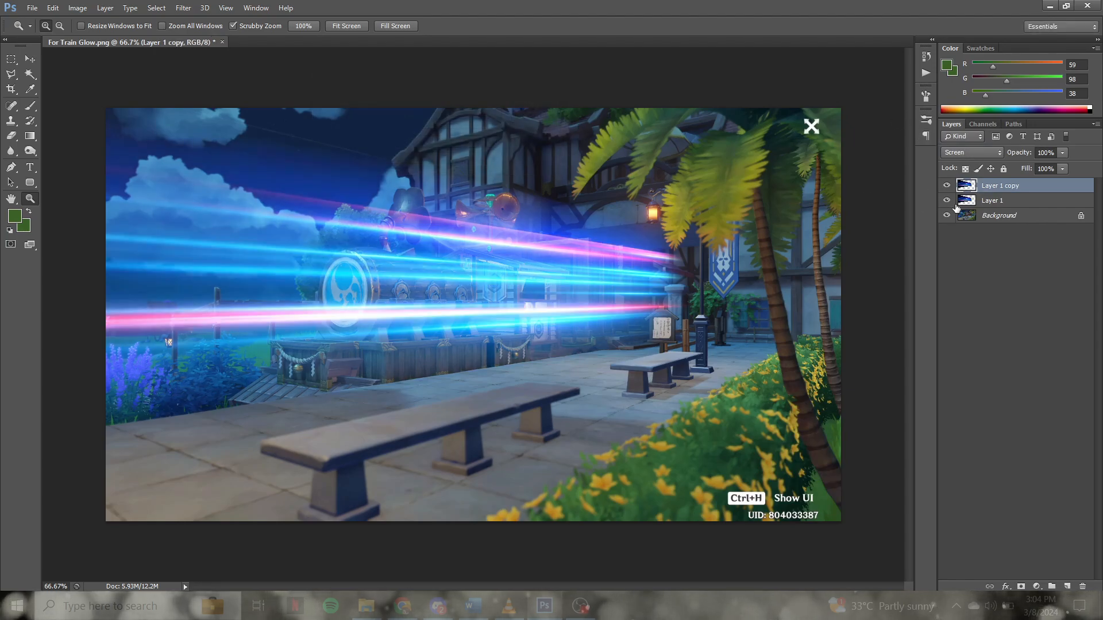
- Hide the original light-trail layer and shift the hue of its copy toward violet with Hue/Saturation
left_click(946, 200)
left_click(83, 14)
mouse_move(102, 44)
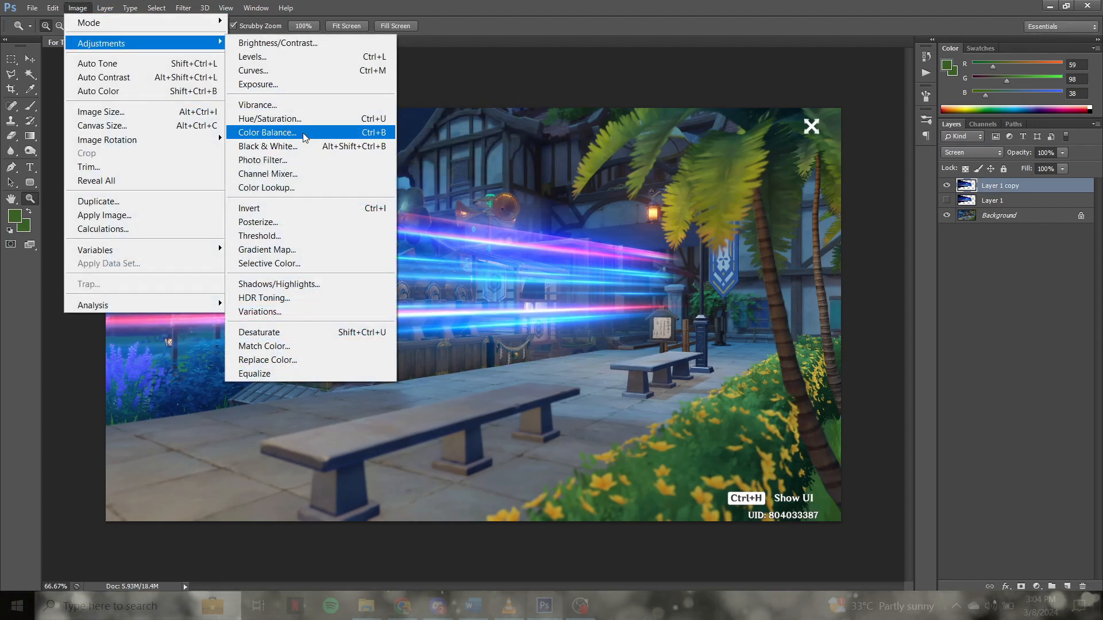
left_click(270, 119)
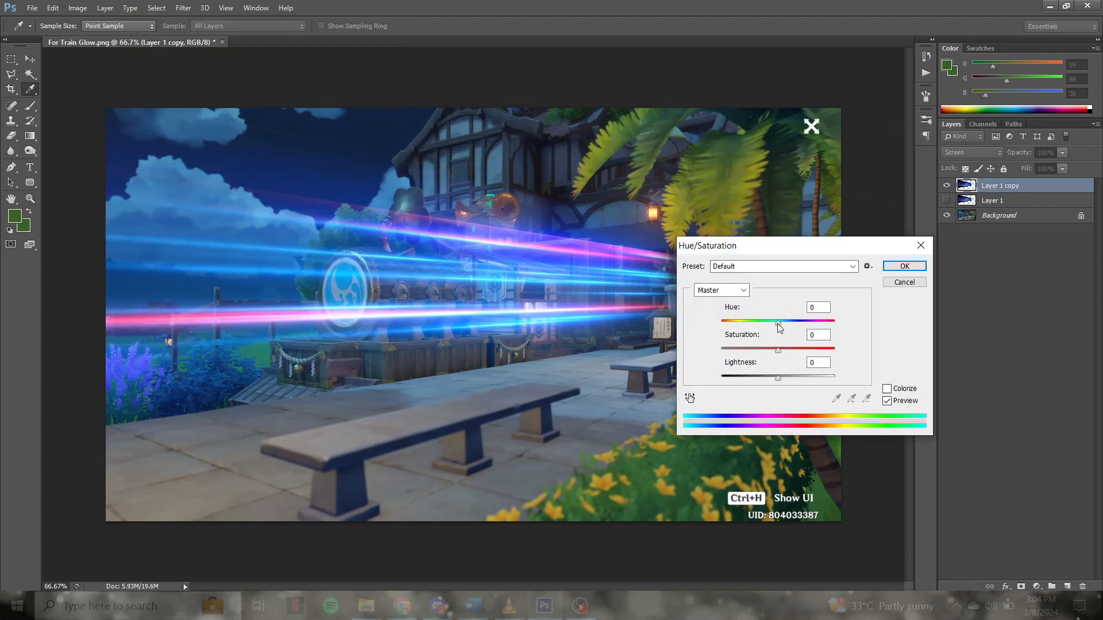
mouse_move(777, 325)
left_mouse_down()
mouse_move(726, 323)
mouse_move(833, 322)
mouse_move(771, 323)
mouse_move(802, 325)
left_mouse_up()
left_click(904, 266)
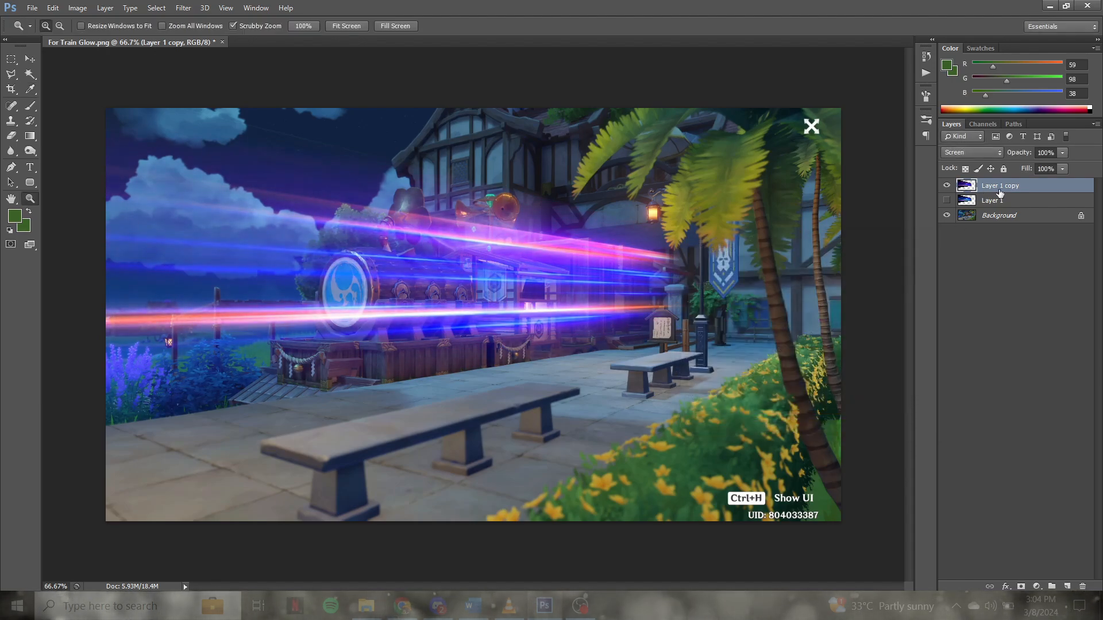
- Duplicate the violet light-trail layer and shift the new copy's hue toward cyan with Hue/Saturation
right_click(1000, 190)
left_click(850, 147)
key("Return")
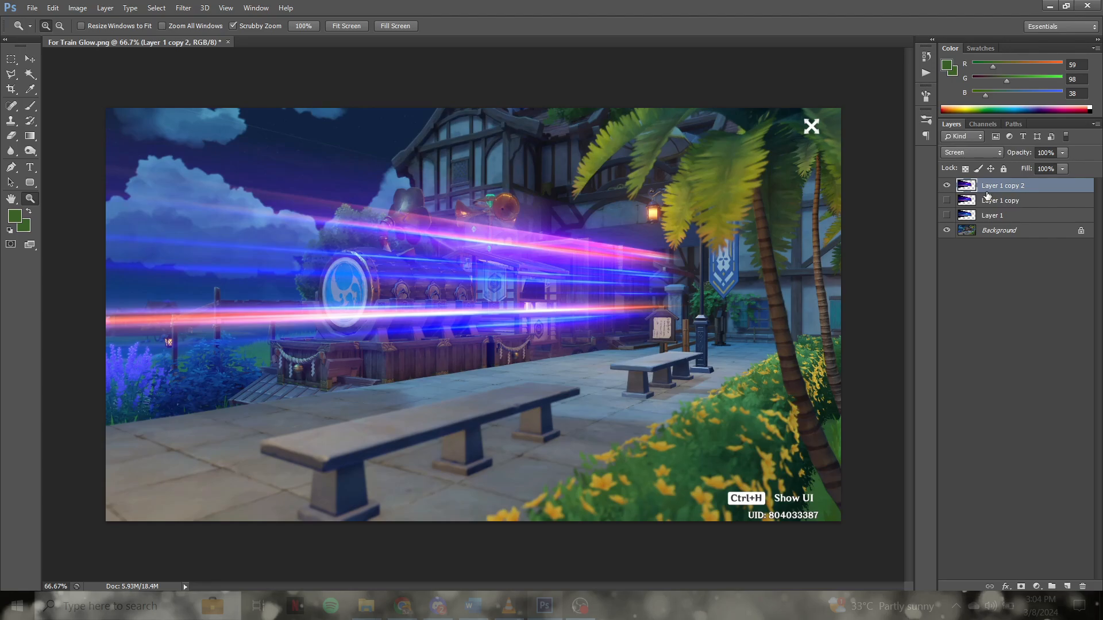
left_click(78, 8)
mouse_move(99, 39)
left_click(356, 123)
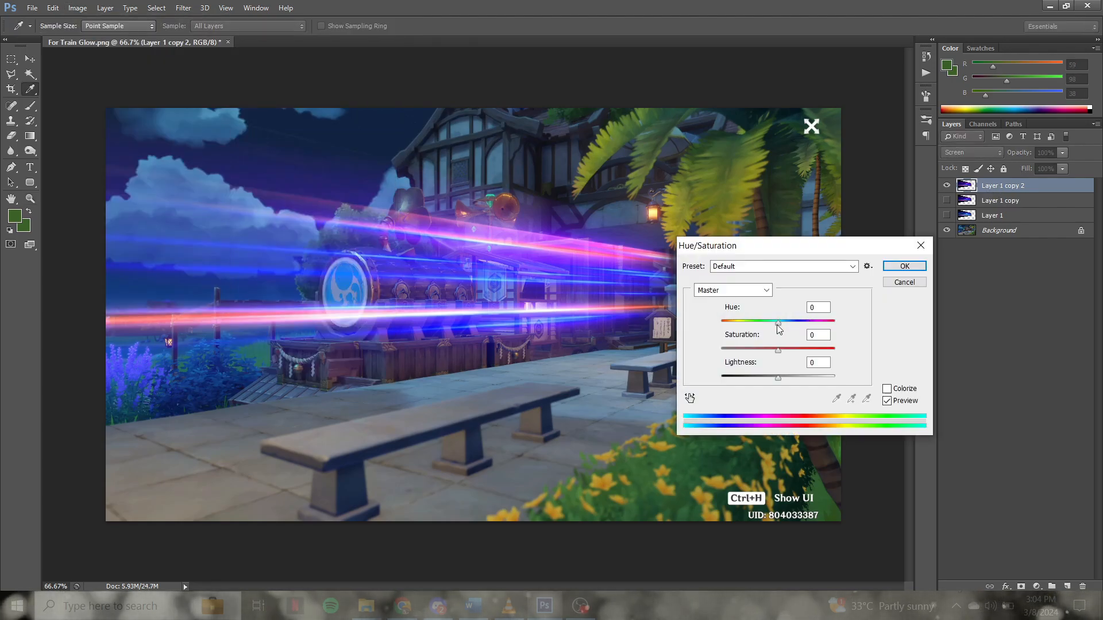
left_click_drag(778, 322, 754, 327)
left_click(914, 269)
key("z")
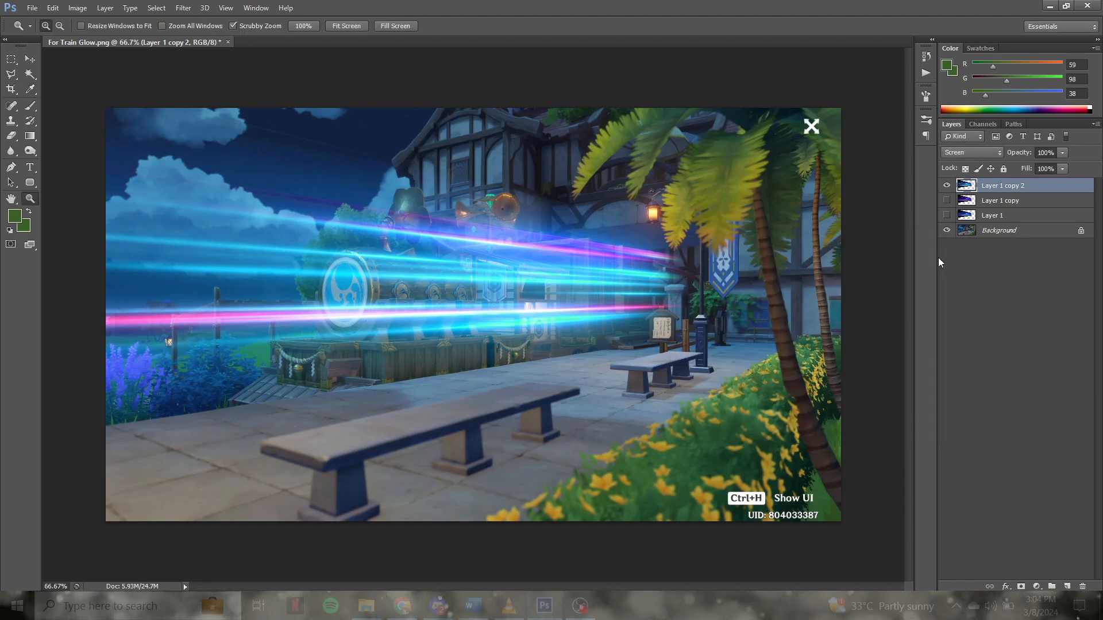
- Toggle the visibility of the three light-trail layers one by one to compare their colour variants
left_click(947, 187)
left_click(947, 201)
left_click(946, 201)
left_click(947, 216)
left_click(947, 216)
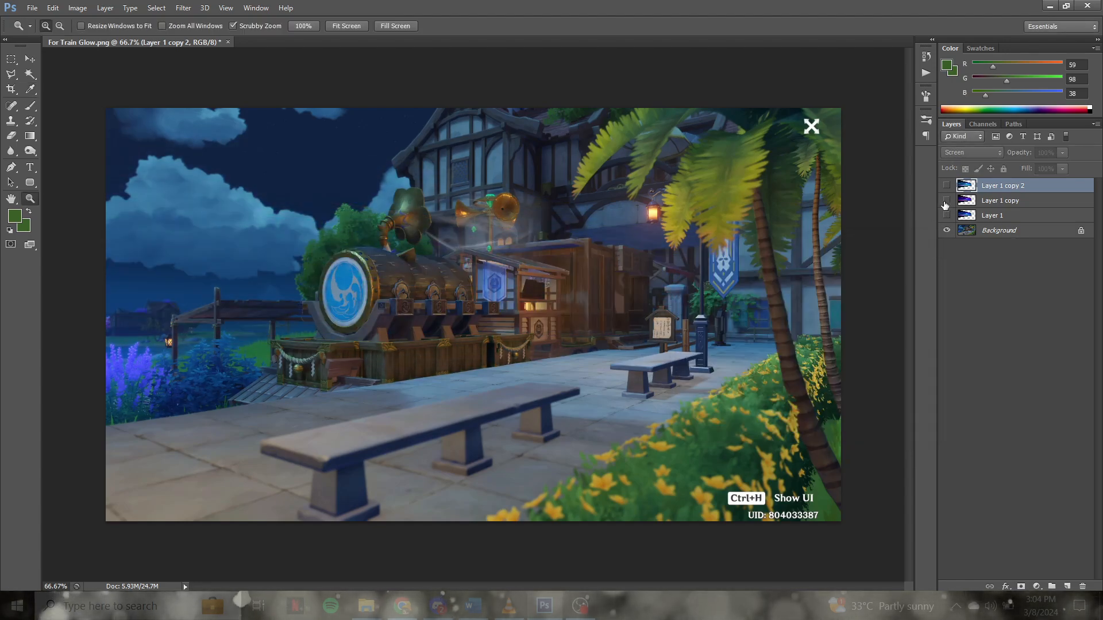
left_click(946, 202)
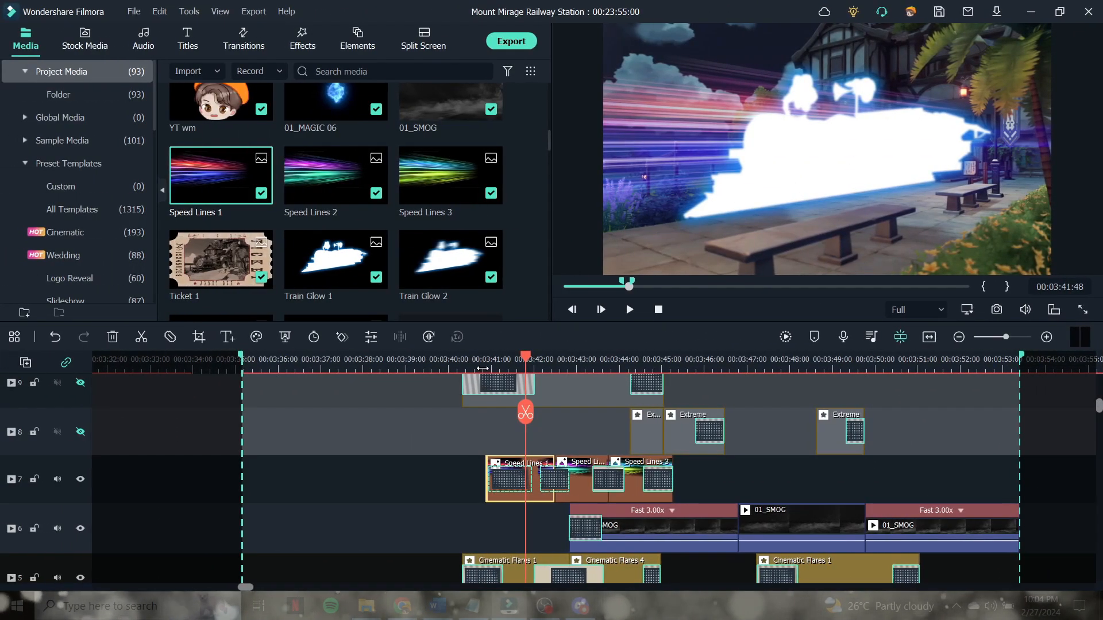
- Switch to Filmora and play the timeline from 00:03:40:45 to preview the Speed Lines 1 overlay behind the glowing train
left_click(481, 364)
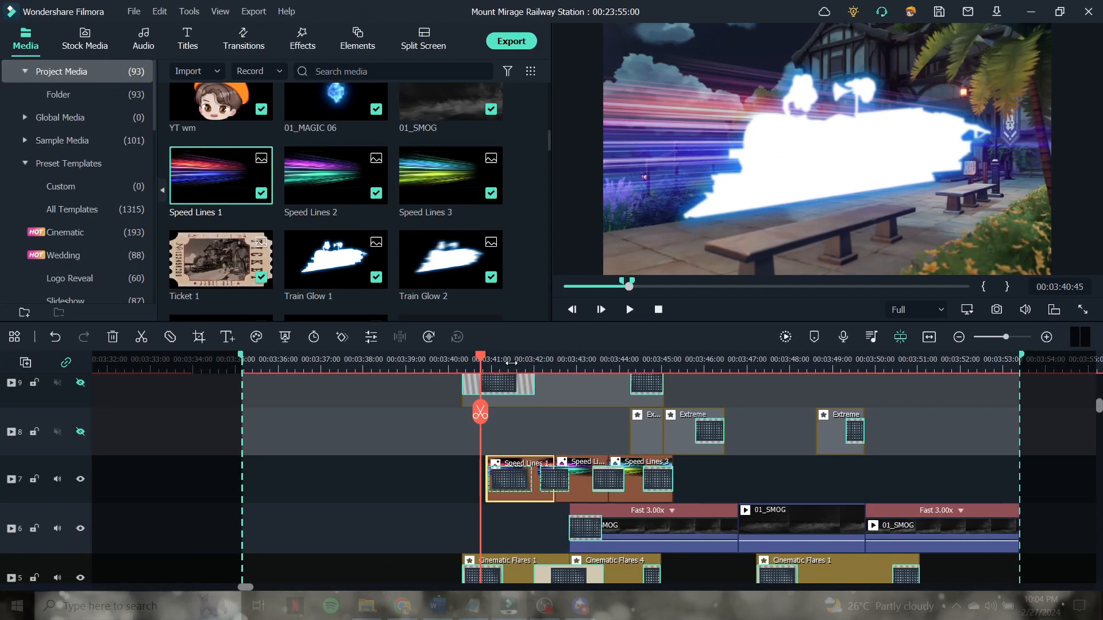
left_click(628, 312)
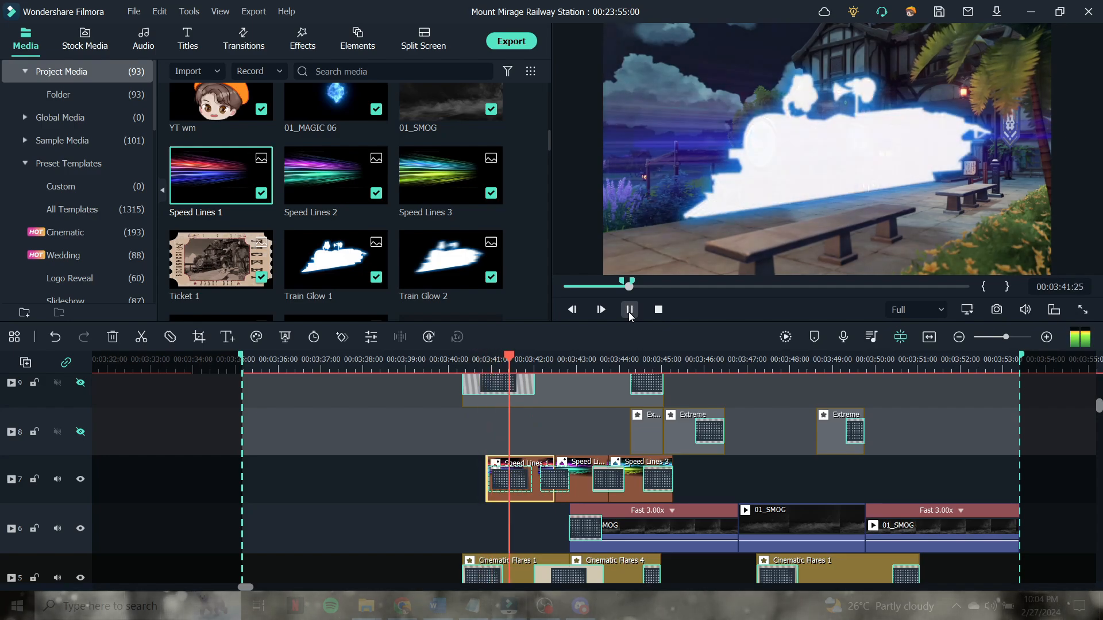
left_click(629, 312)
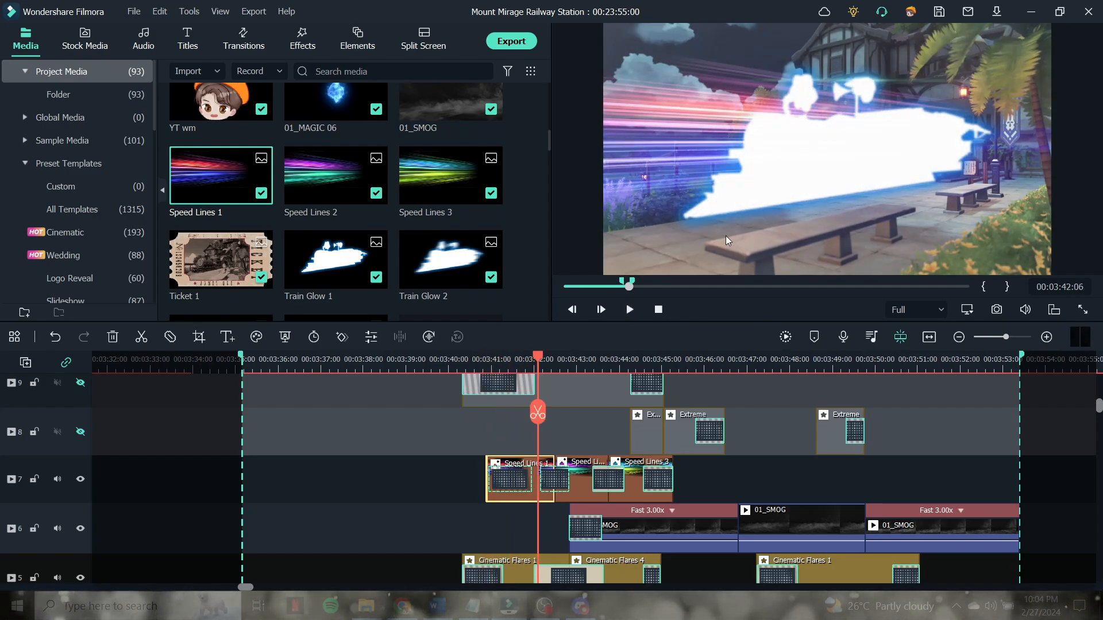
- Review the duration and mode of the Dissolve transition between Speed Lines 1 and Speed Lines 2, and close its settings
left_click(561, 487)
double_click(562, 480)
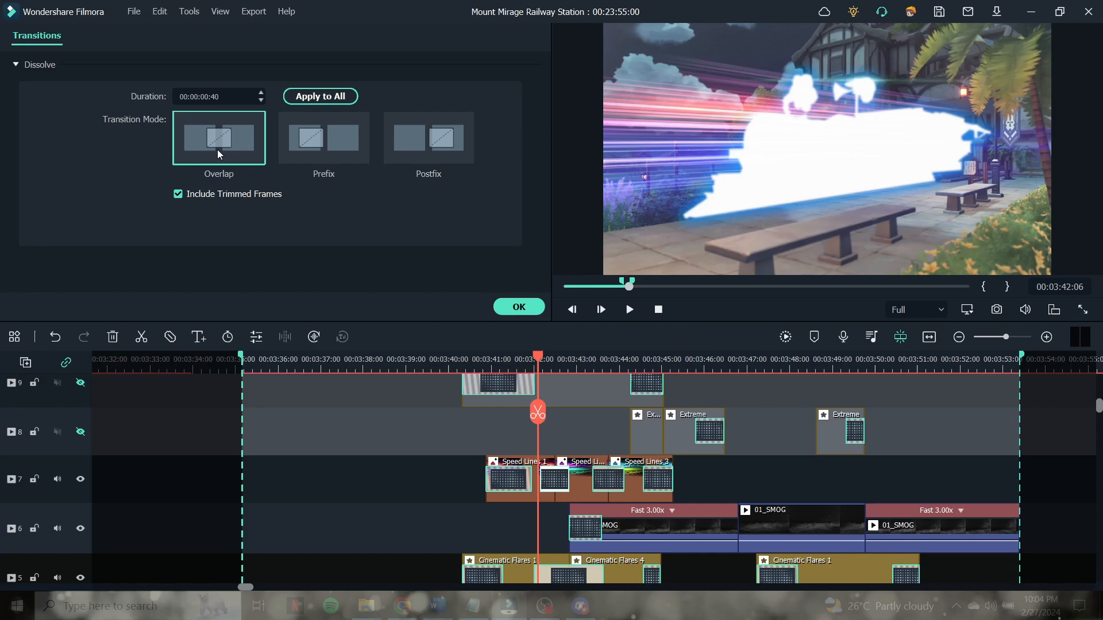
left_click(518, 308)
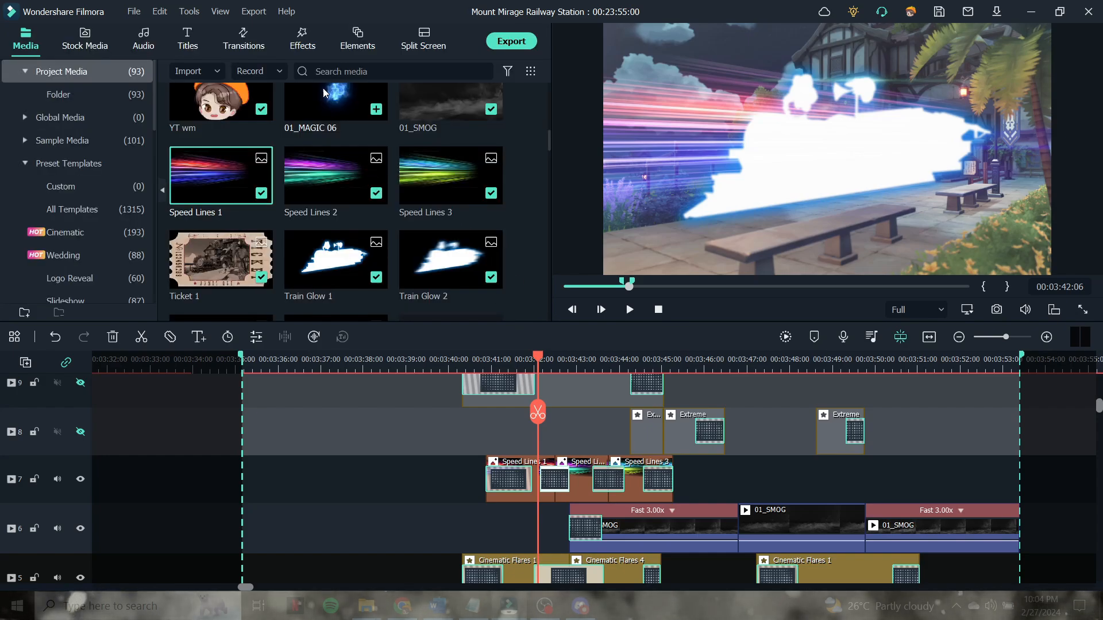
left_click(266, 53)
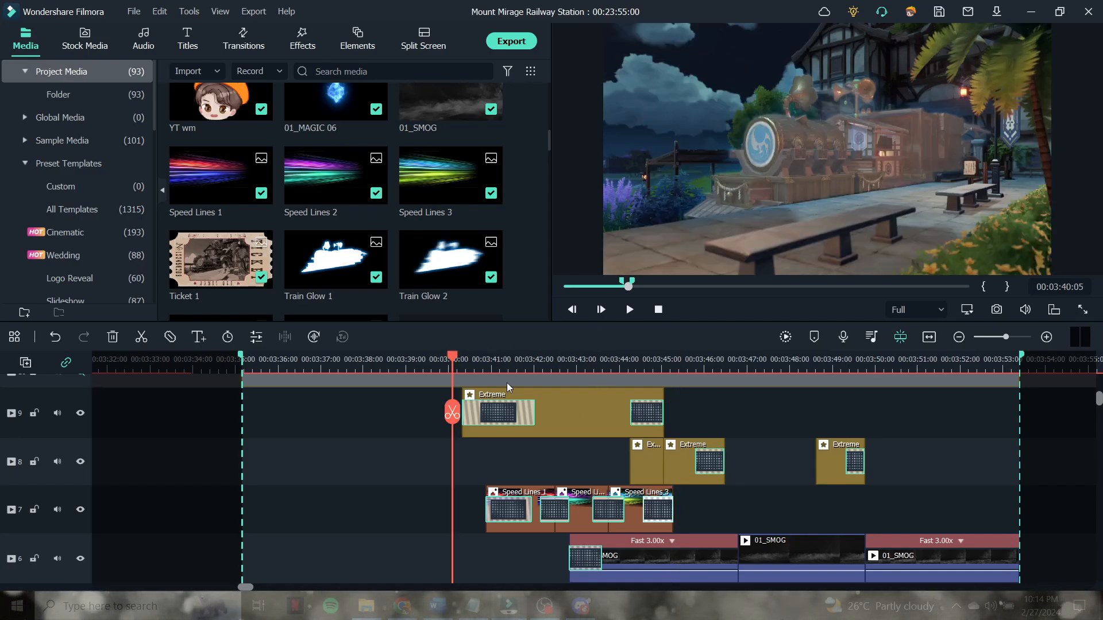
- Play back the section under the long Extreme effect on track 9 to examine its camera shake
left_click(571, 401)
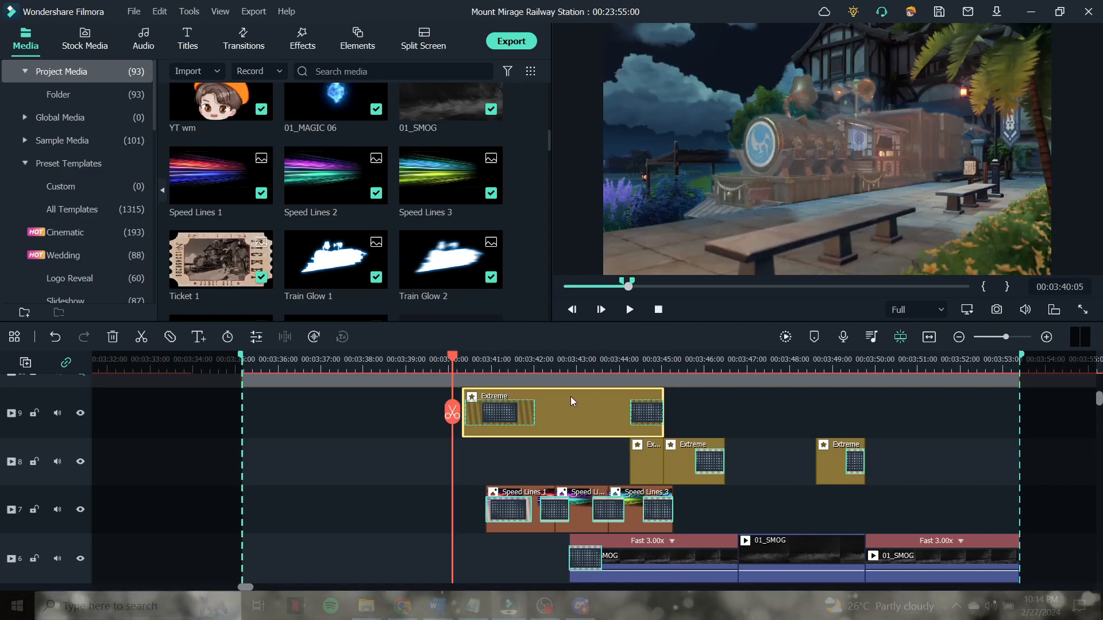
left_click(628, 309)
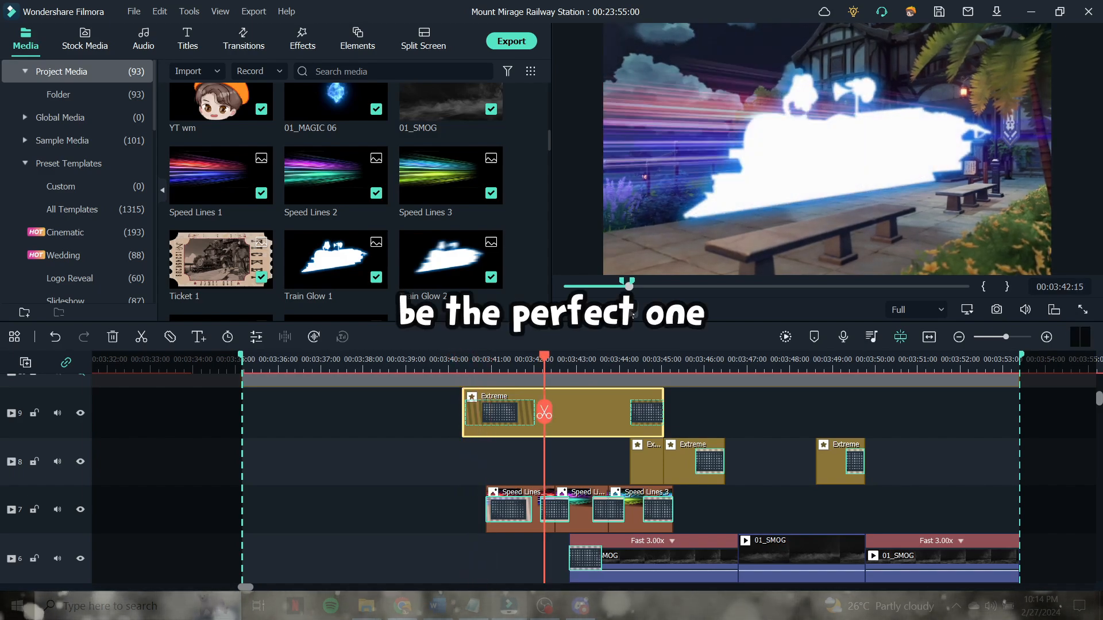
key("space")
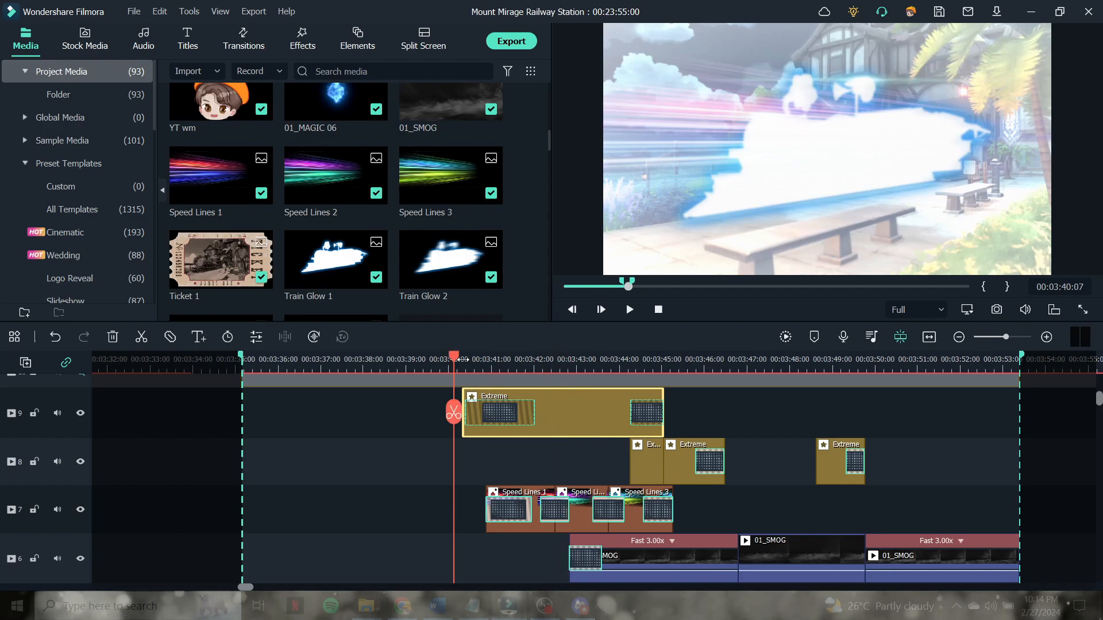
left_click(629, 309)
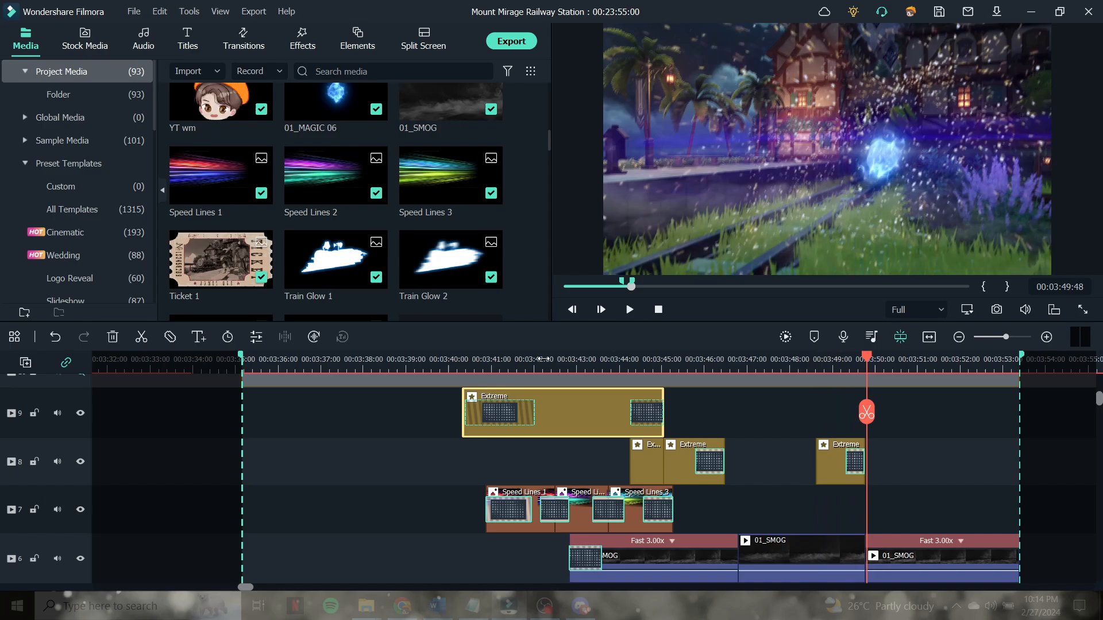
left_click(543, 359)
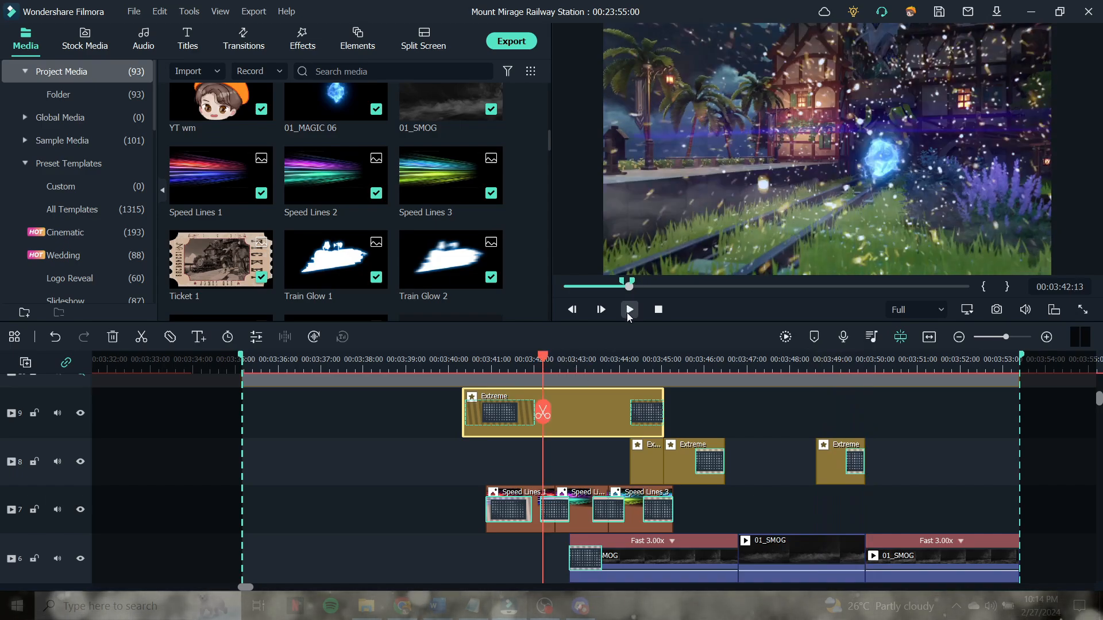
left_click(560, 365)
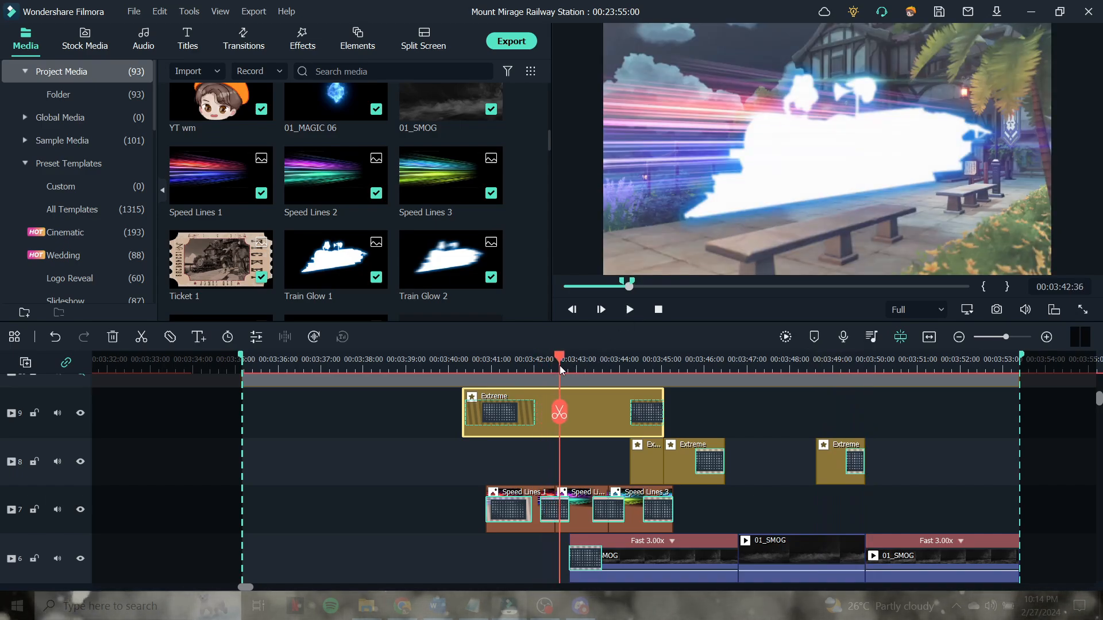
- Set the Frequency of the long Extreme effect on track 9 to 200 and play back the shake
double_click(573, 427)
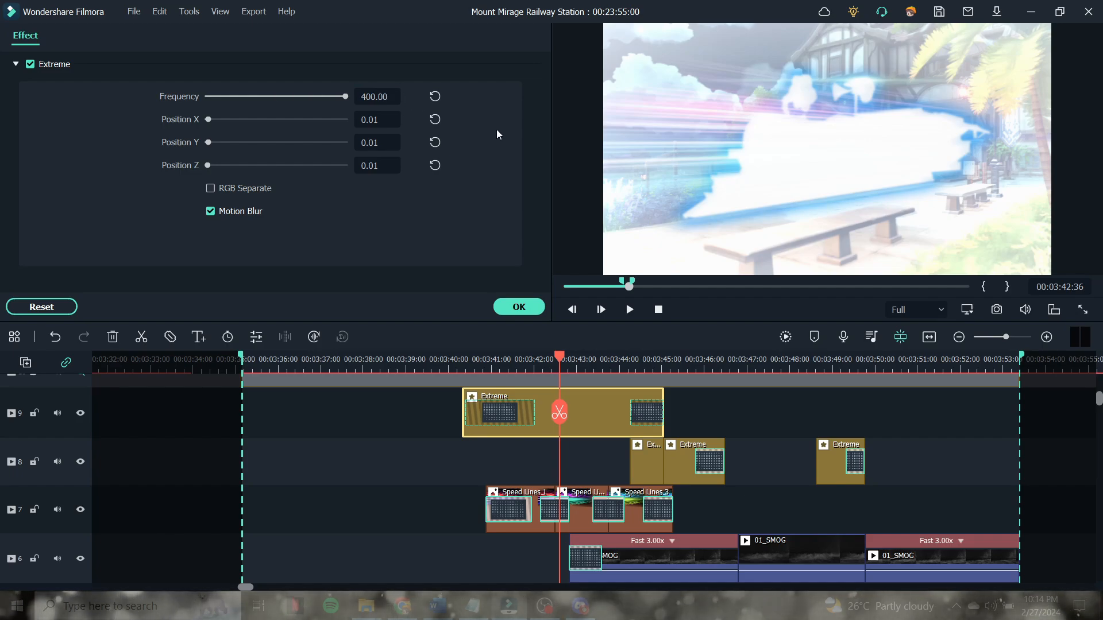
left_click(392, 98)
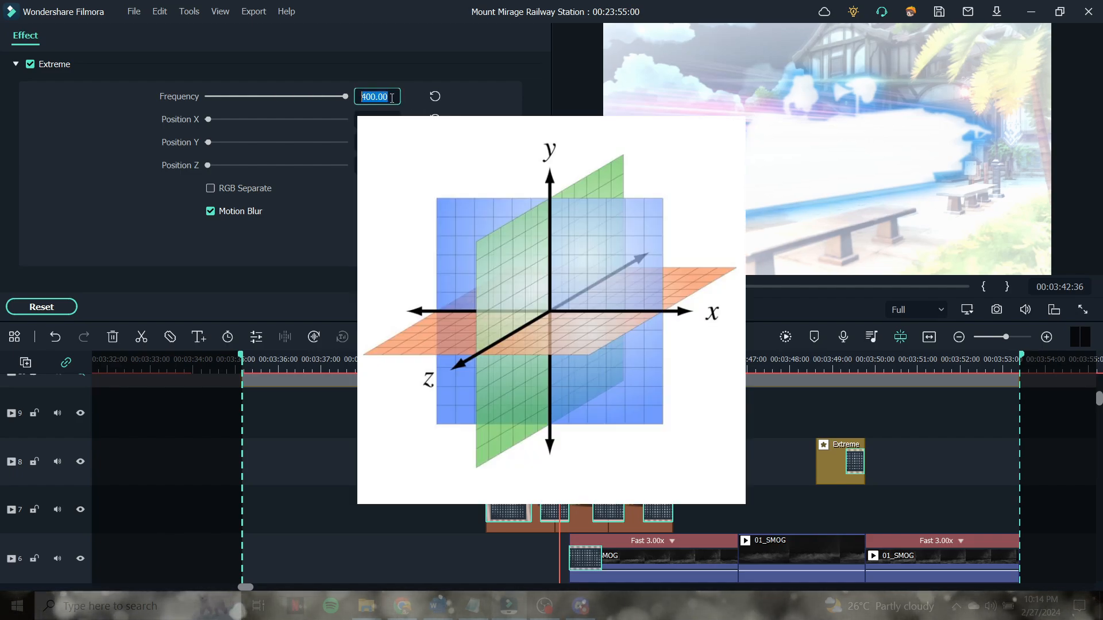
type("0")
key("Return")
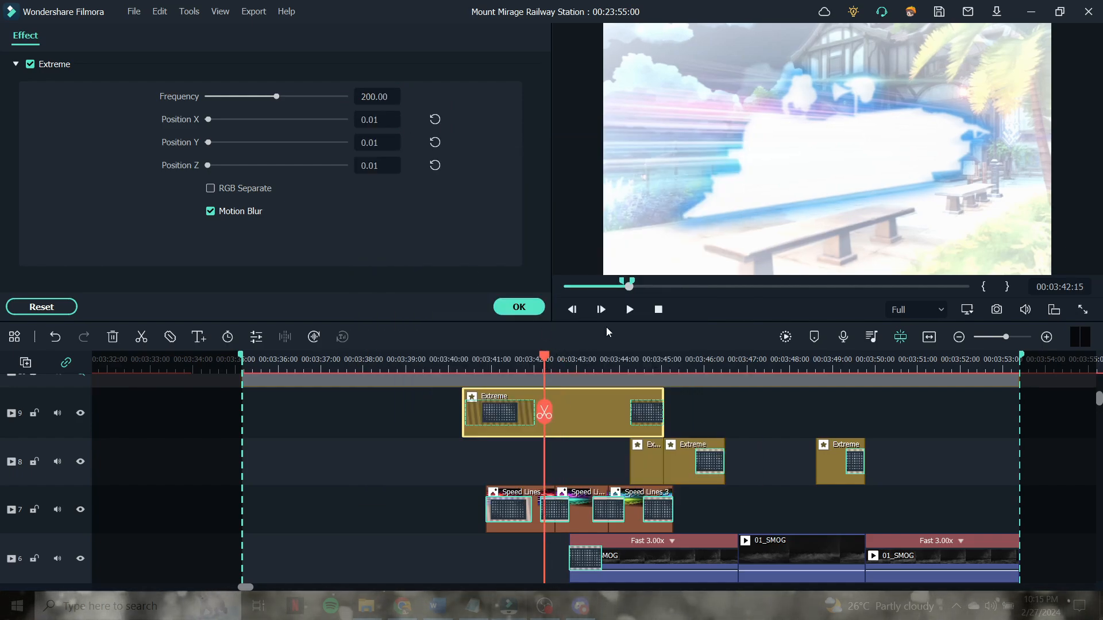
left_click(626, 310)
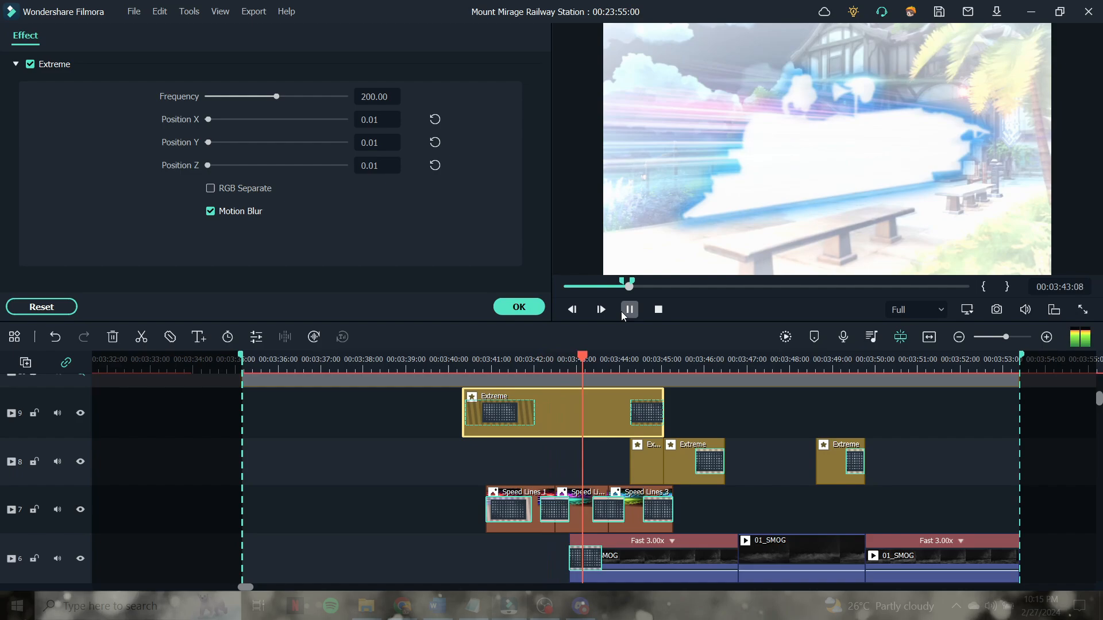
left_click(622, 311)
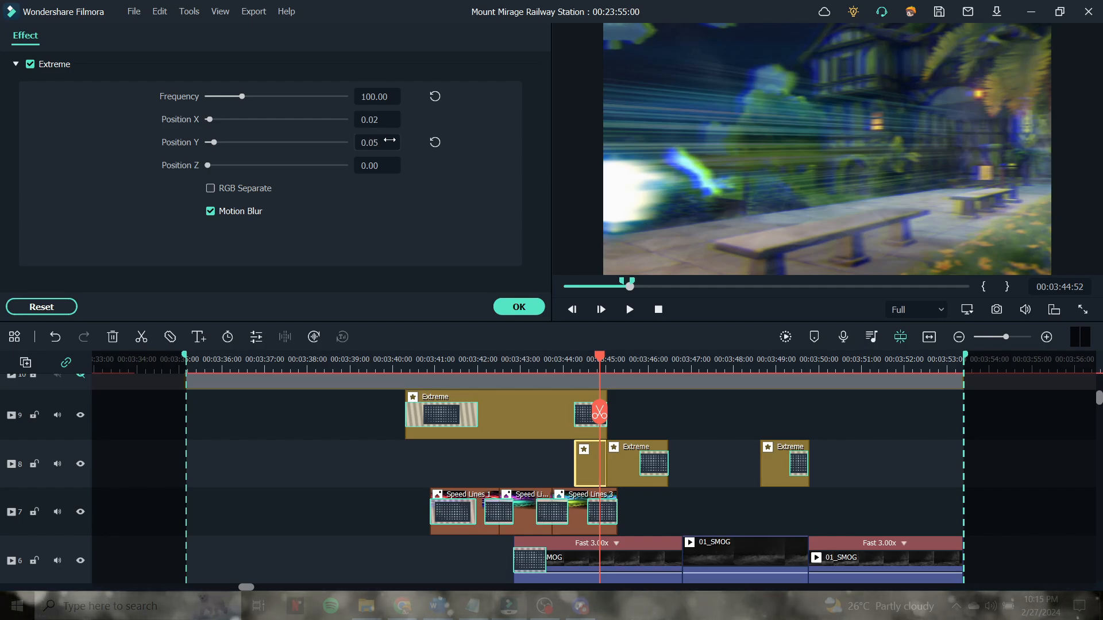
- Preview the two adjoining Extreme effects on track 8 around 00:03:45 to examine the shake as the train departs
scroll(612, 408, "right", 3)
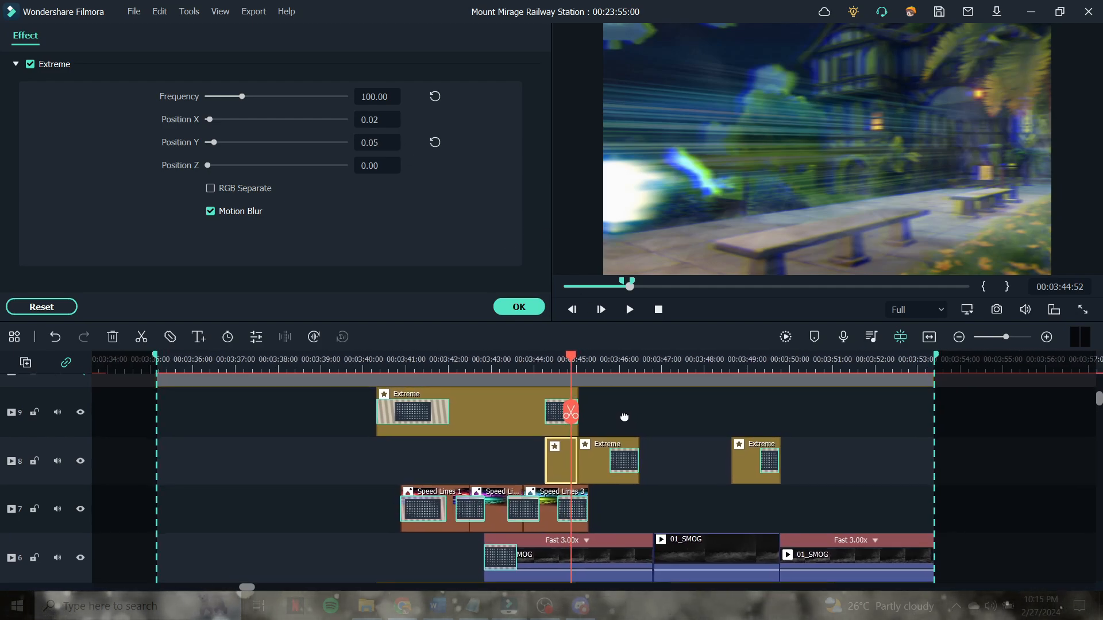
left_click(630, 309)
left_click(630, 310)
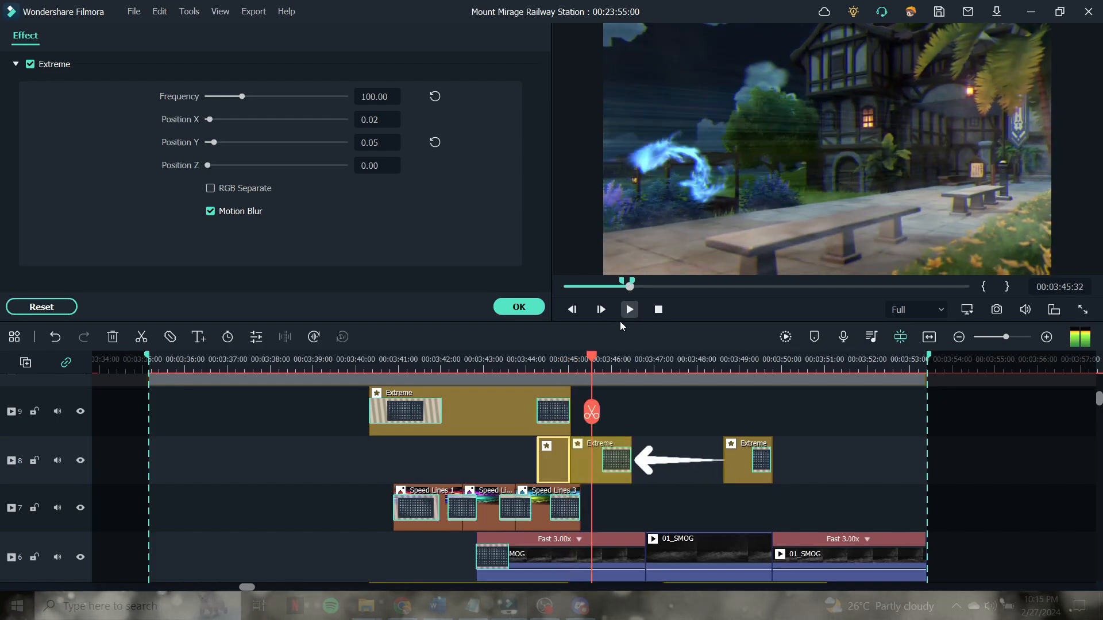
left_click(590, 364)
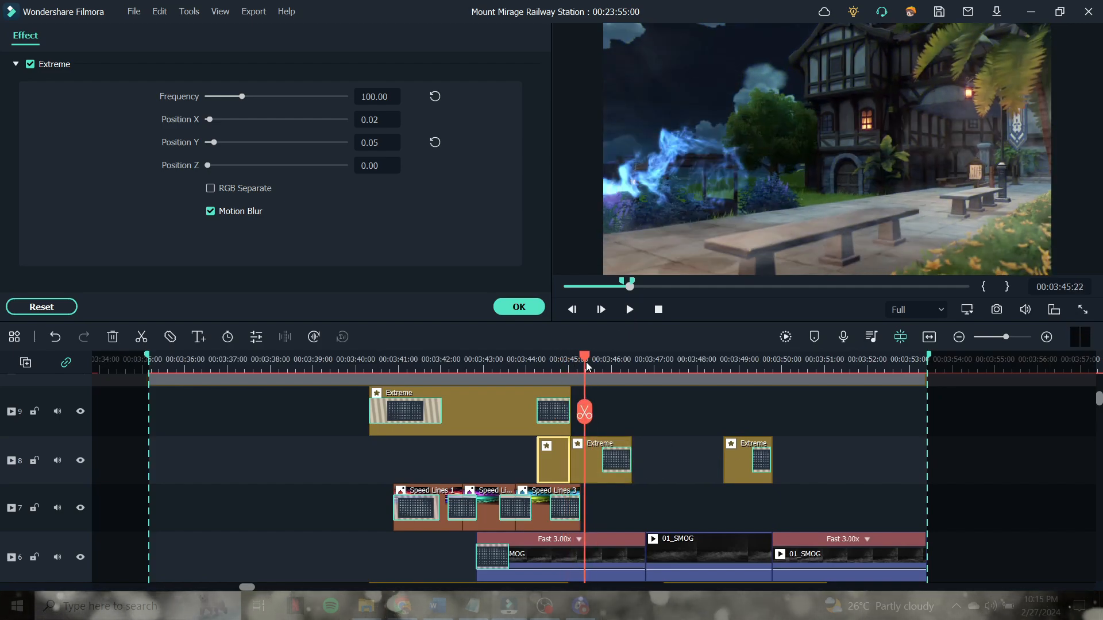
left_click_drag(590, 361, 591, 378)
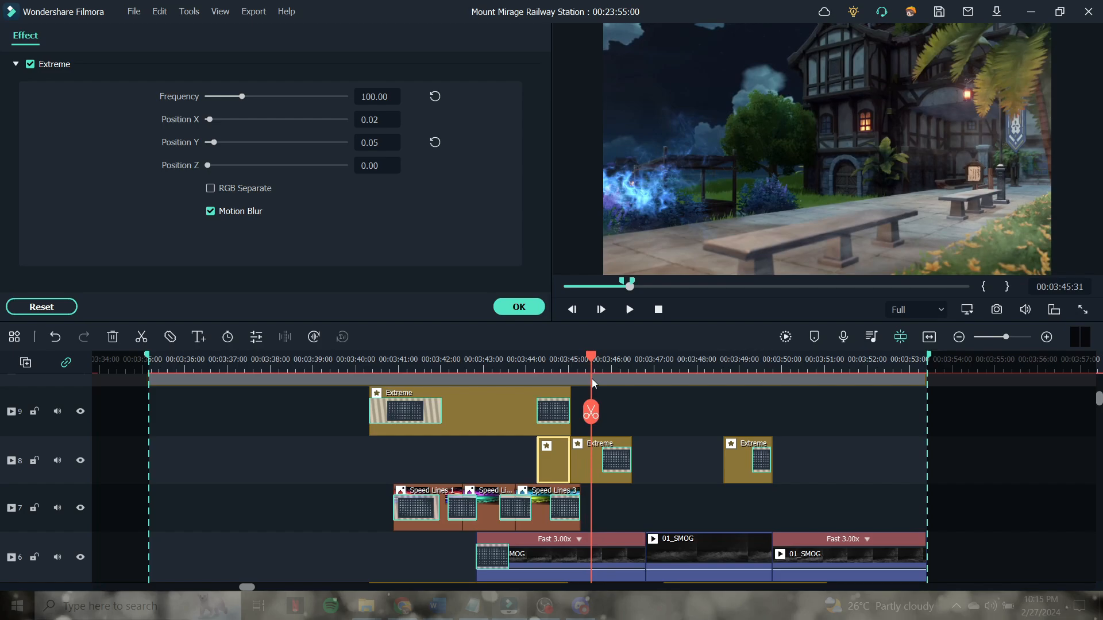
left_click(584, 463)
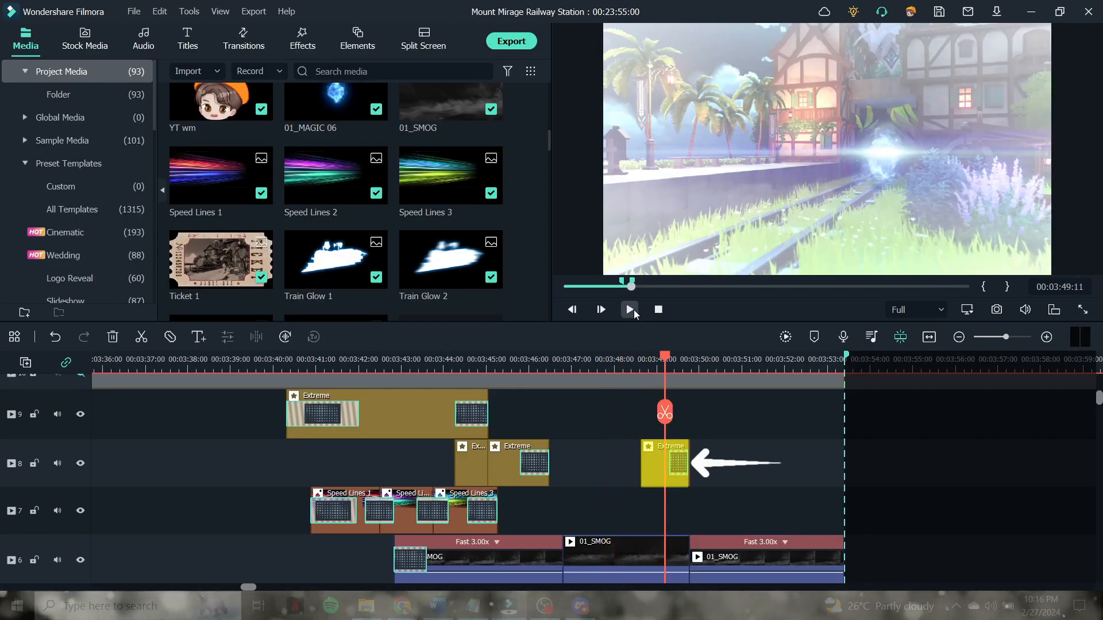
- Play back the last Extreme effect on track 8 from 00:03:48:29 and inspect its frequency and position settings
left_click(634, 368)
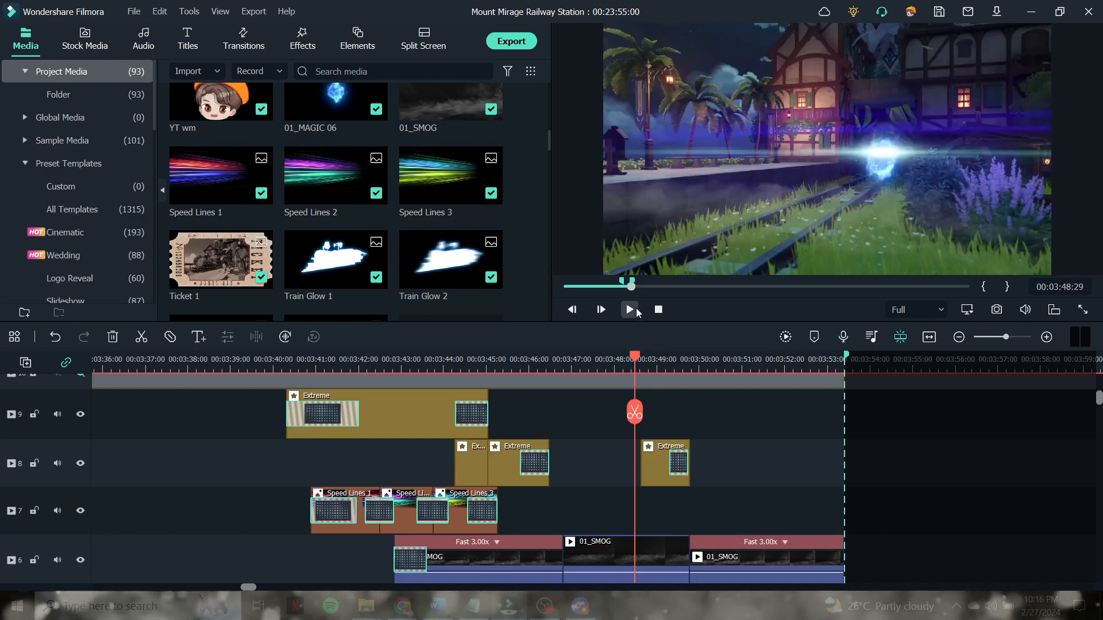
left_click(630, 309)
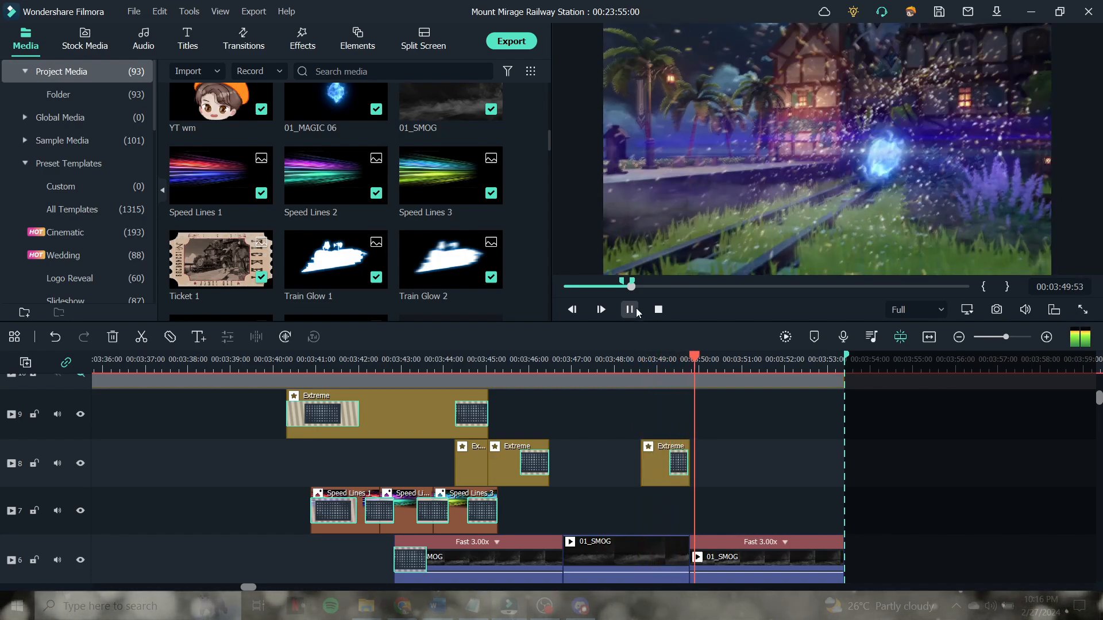
left_click(630, 309)
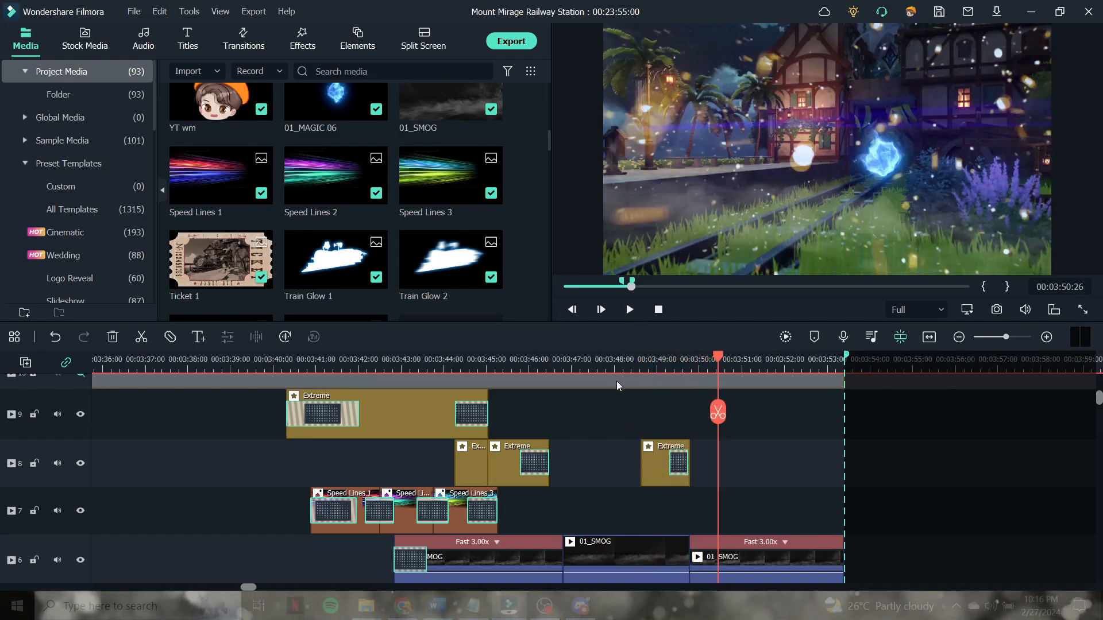
left_click(647, 361)
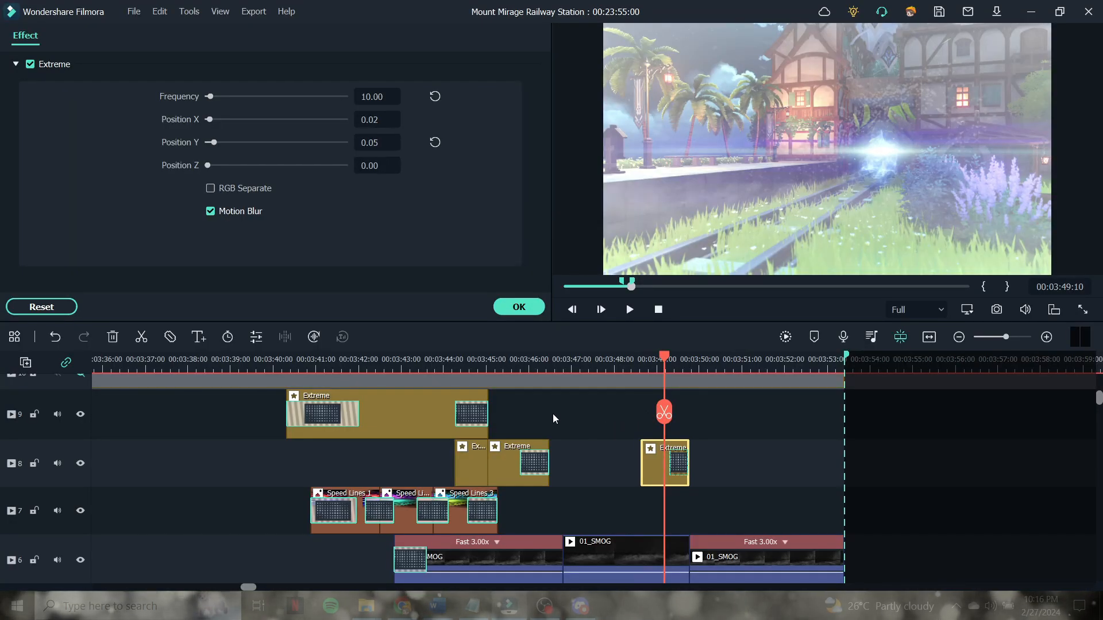
left_click_drag(553, 413, 630, 455)
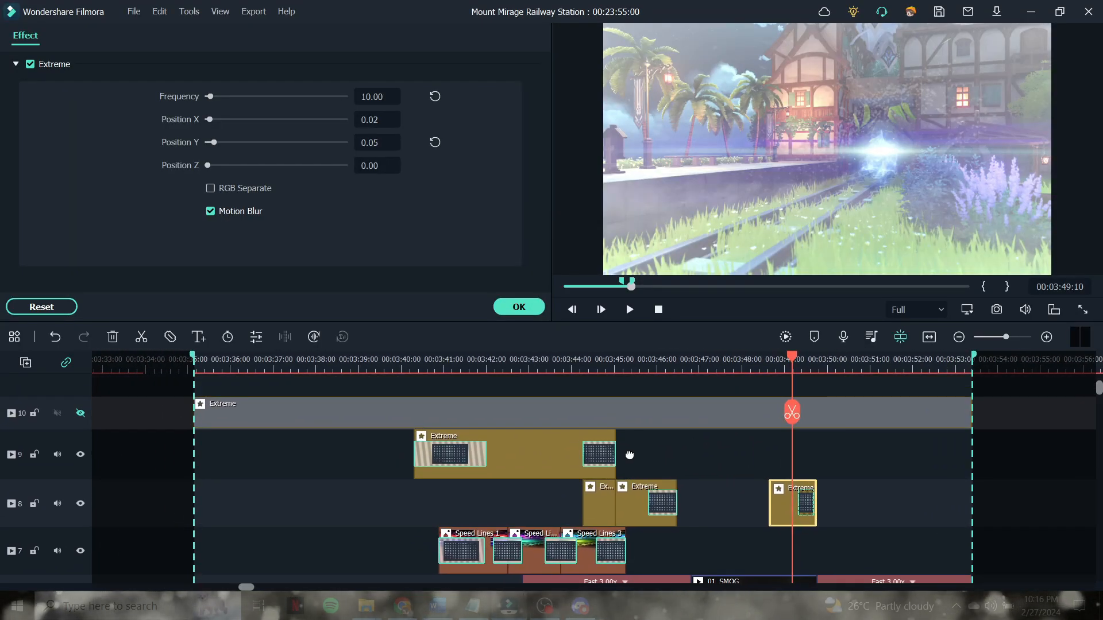
- Unhide track 10 and open the settings of its full-length Extreme effect, with the playhead near 00:03:36:21
left_click(80, 413)
left_click(245, 368)
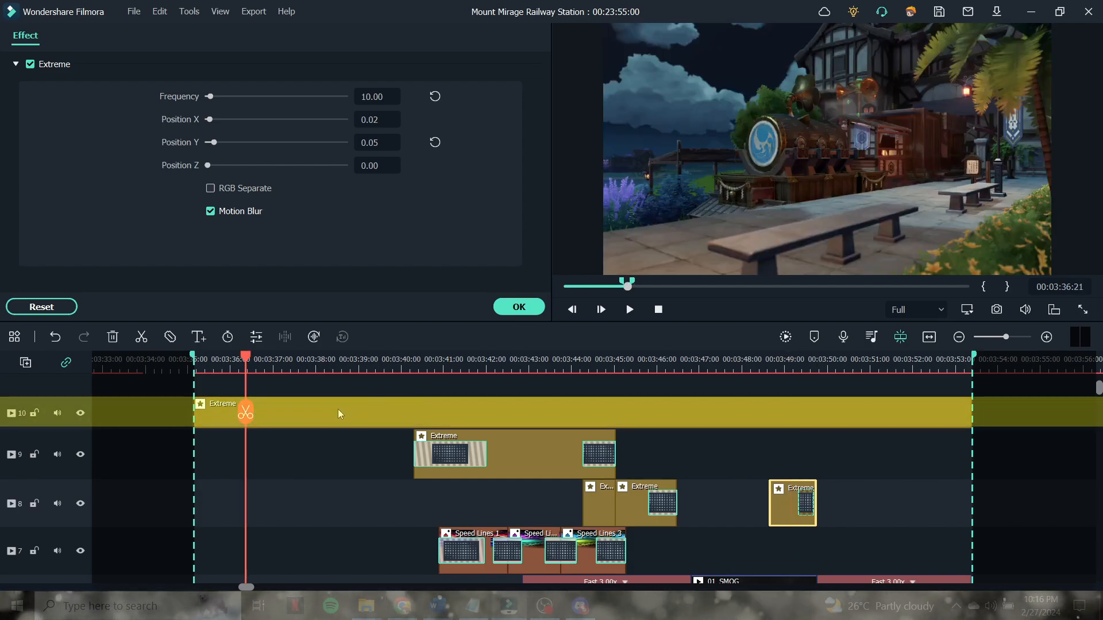
left_click(339, 410)
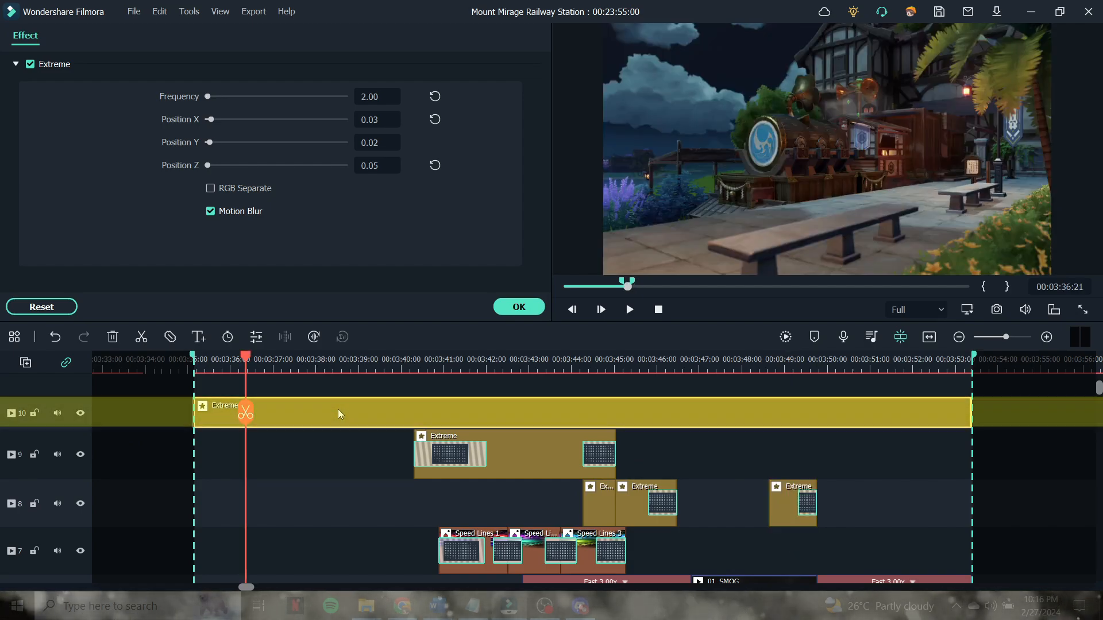
- Play back the train sequence under track 10's Extreme effect, including from near its start, to examine the subtle camera shake
left_click(629, 310)
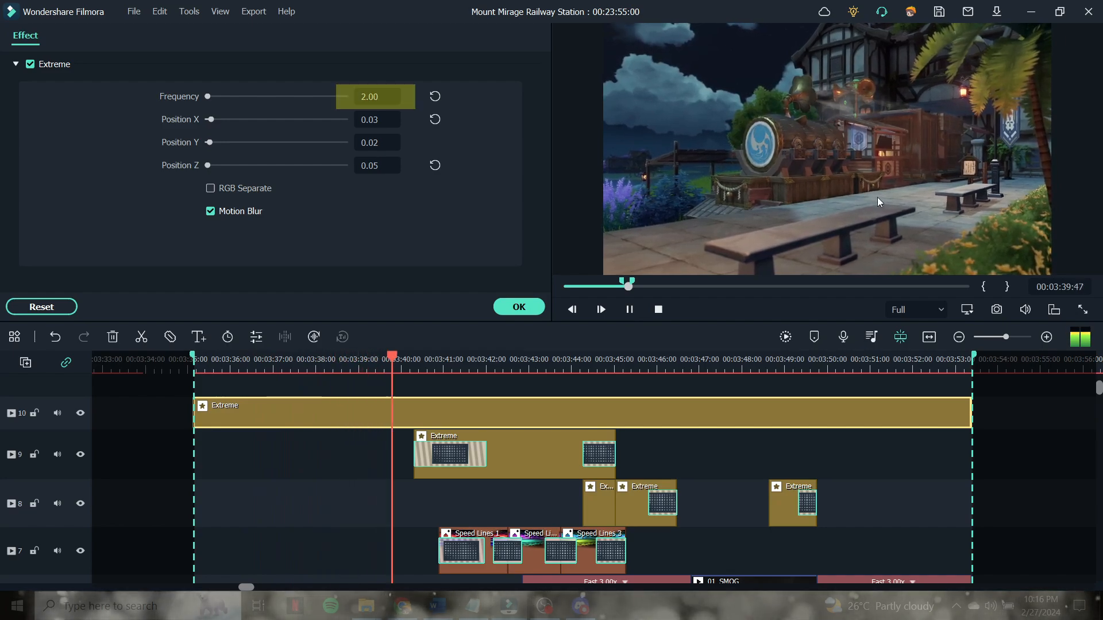
left_click(636, 312)
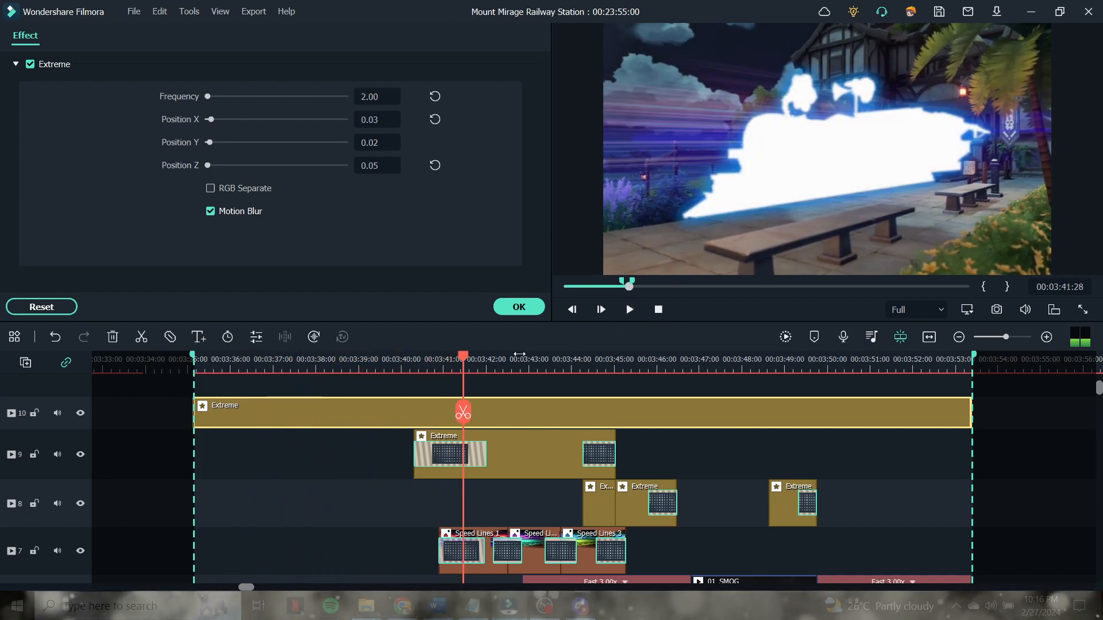
left_click(206, 363)
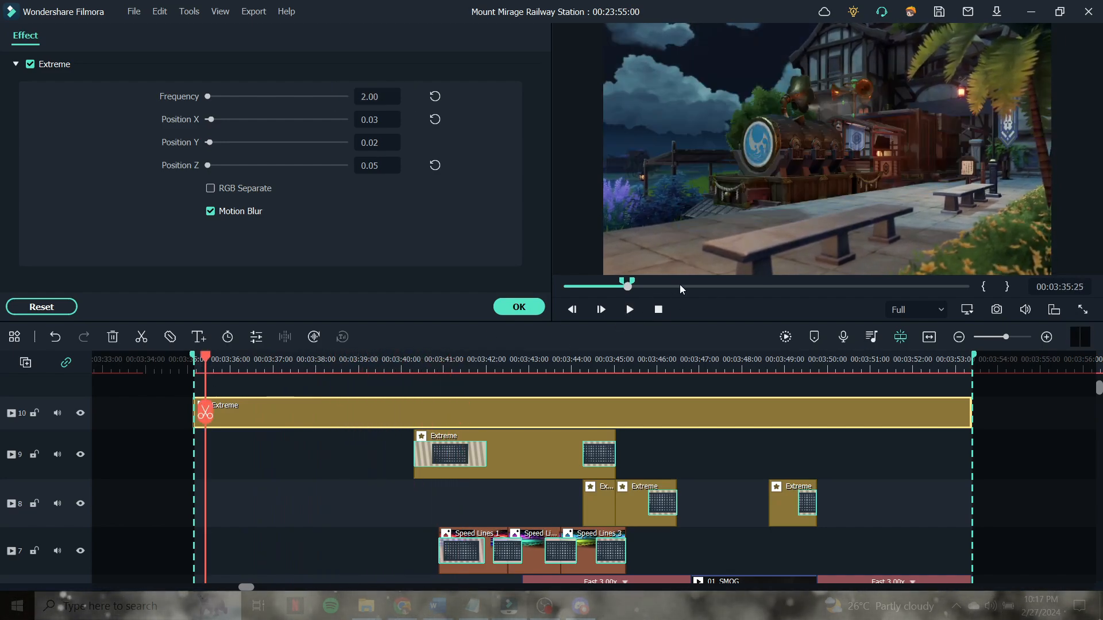
left_click(629, 312)
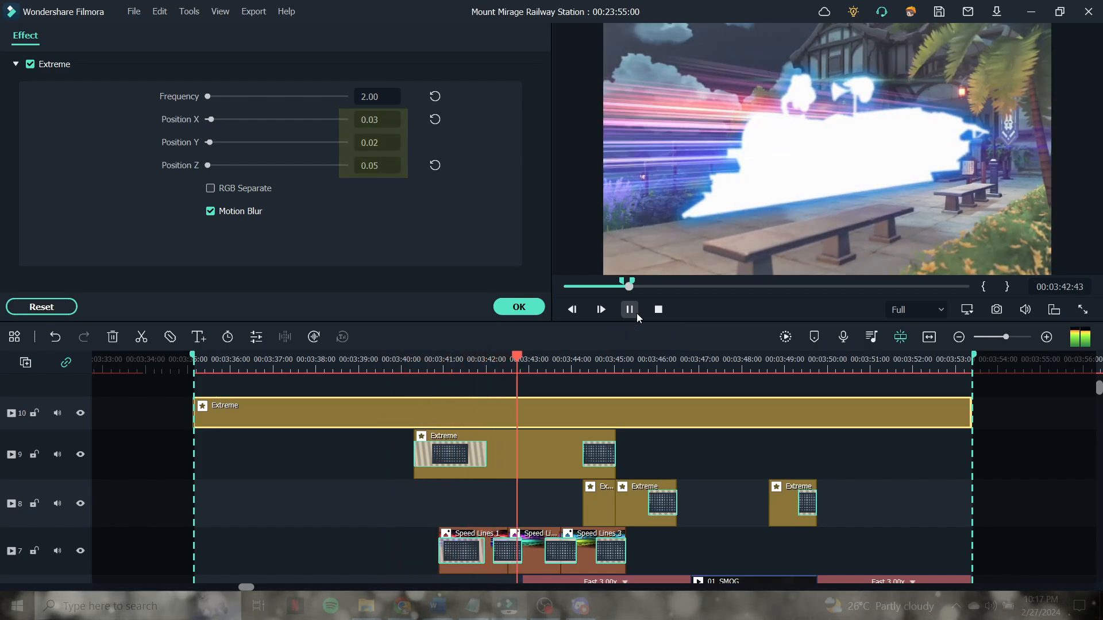
left_click(637, 313)
- Browse the Shake category of the video effects to locate the Extreme effect used on the timeline
scroll(643, 440, "down", 1)
scroll(486, 421, "up", 2)
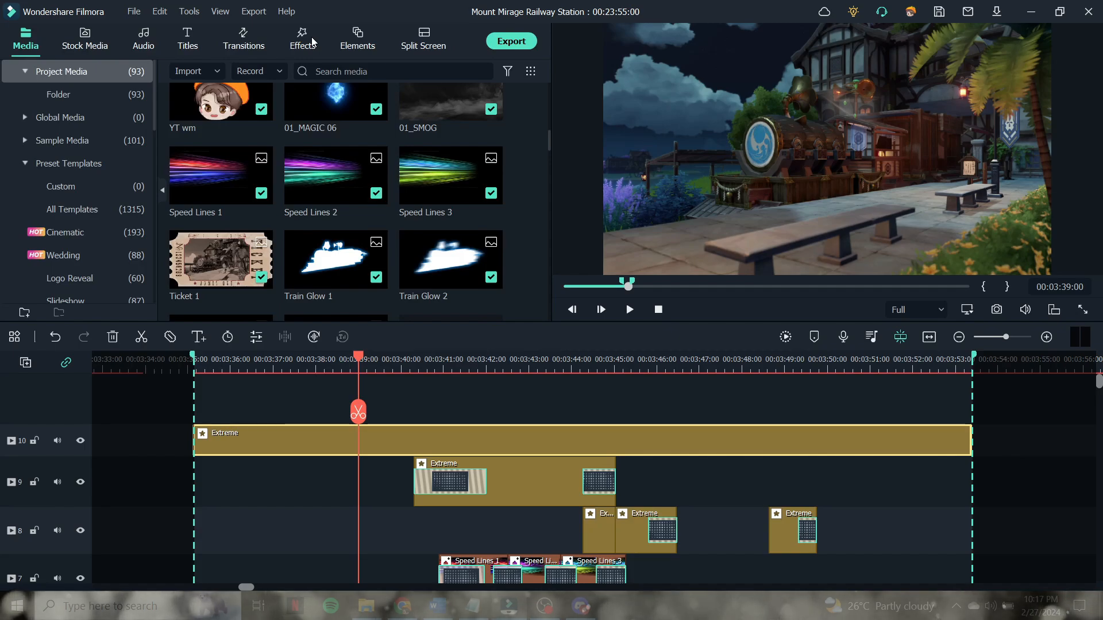
left_click(303, 39)
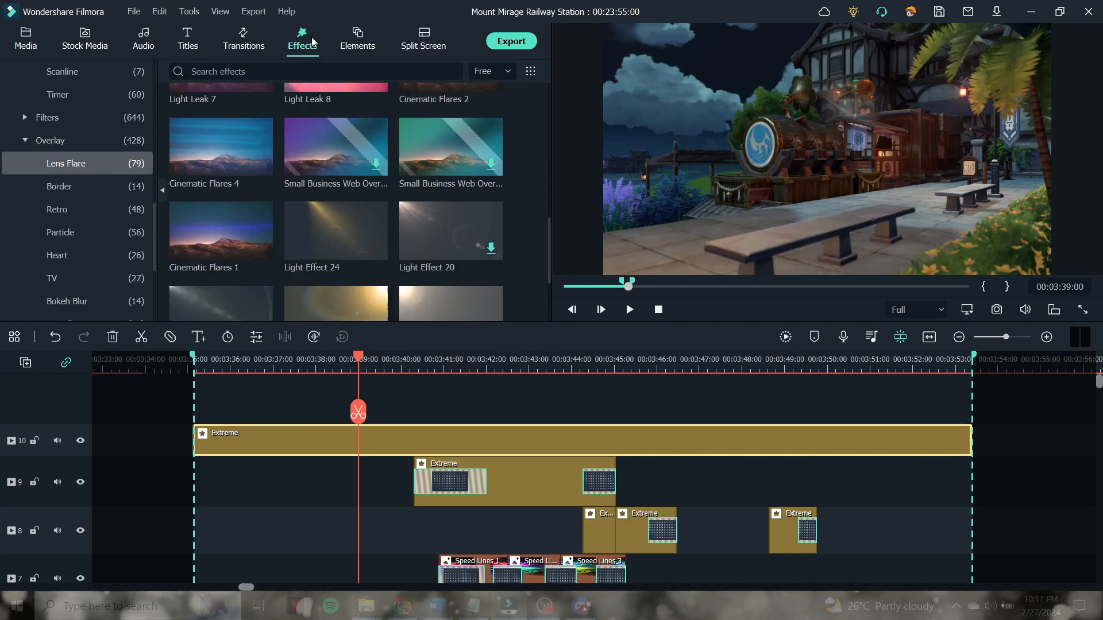
left_click(60, 163)
left_click(73, 215)
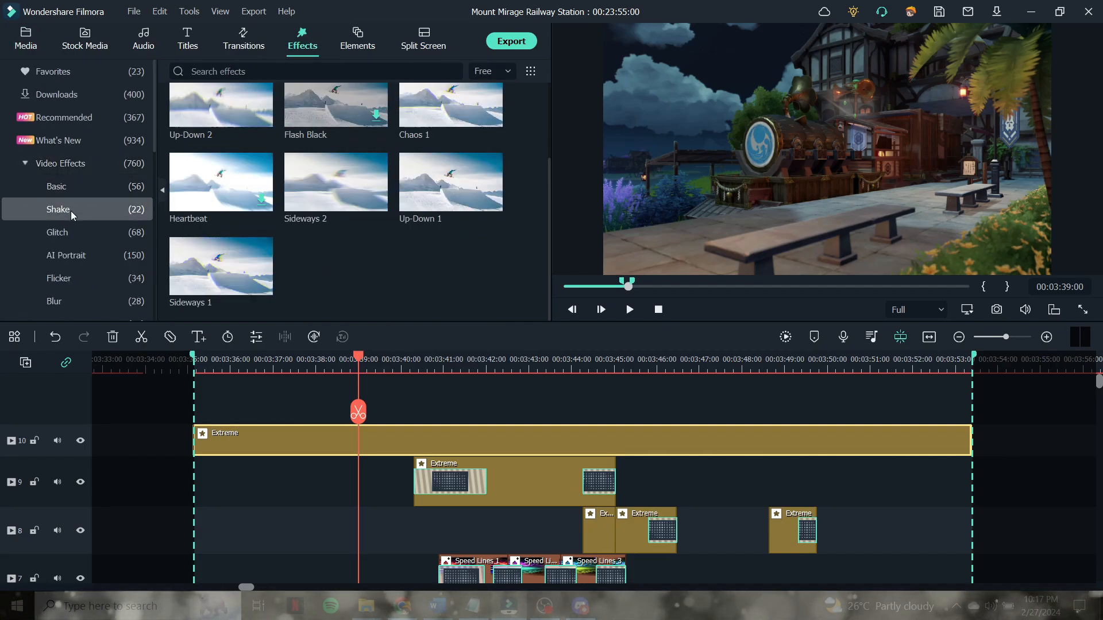
scroll(465, 290, "up", 2)
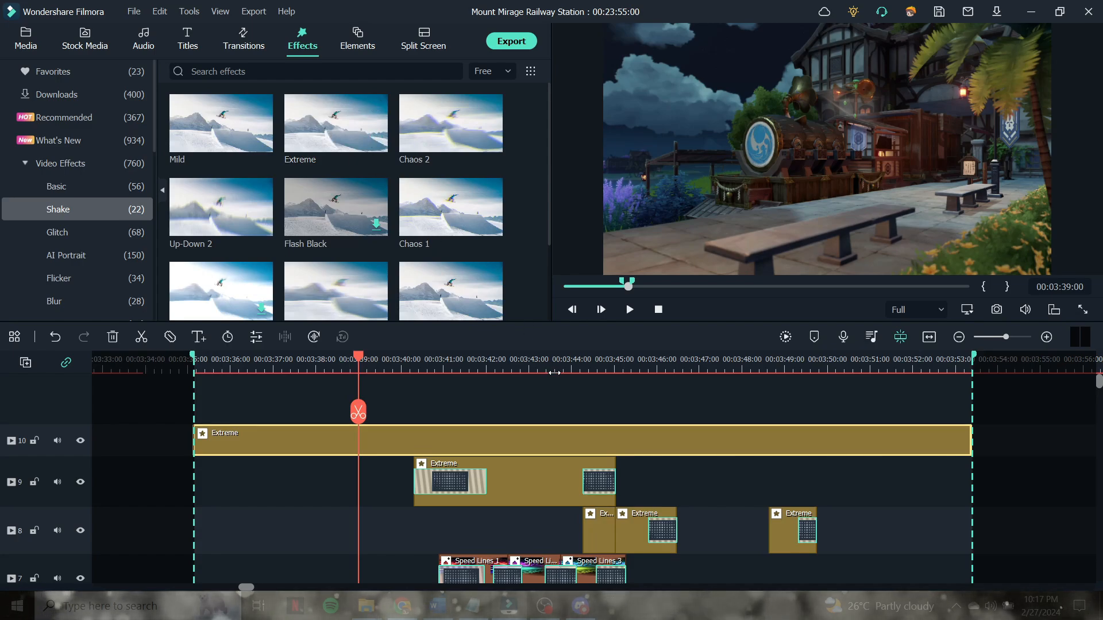
scroll(557, 395, "down", 2)
scroll(557, 404, "up", 1)
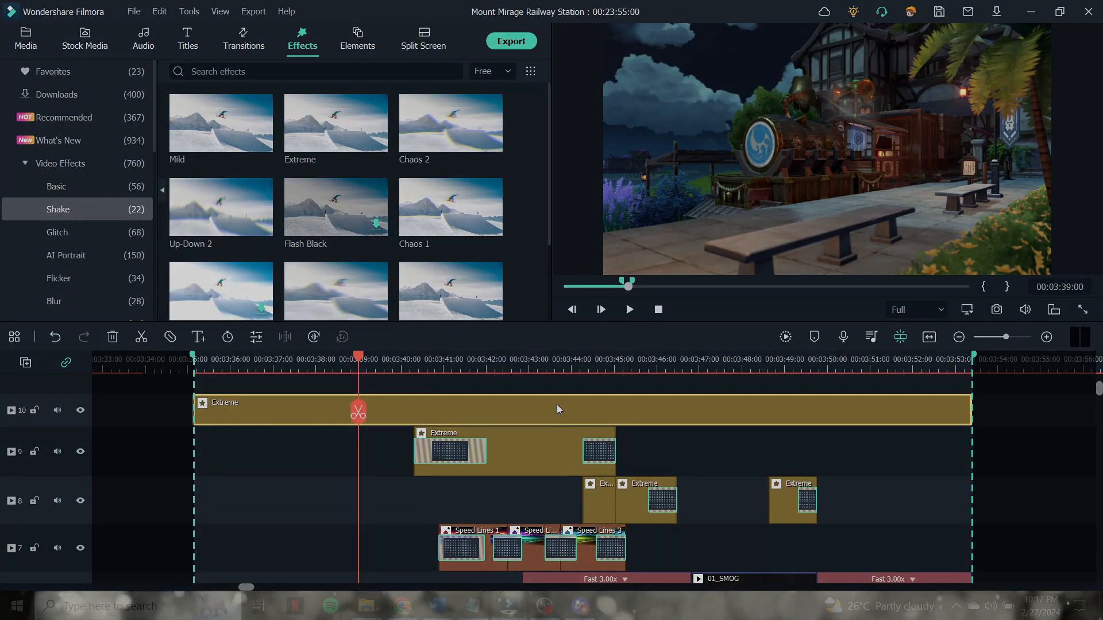